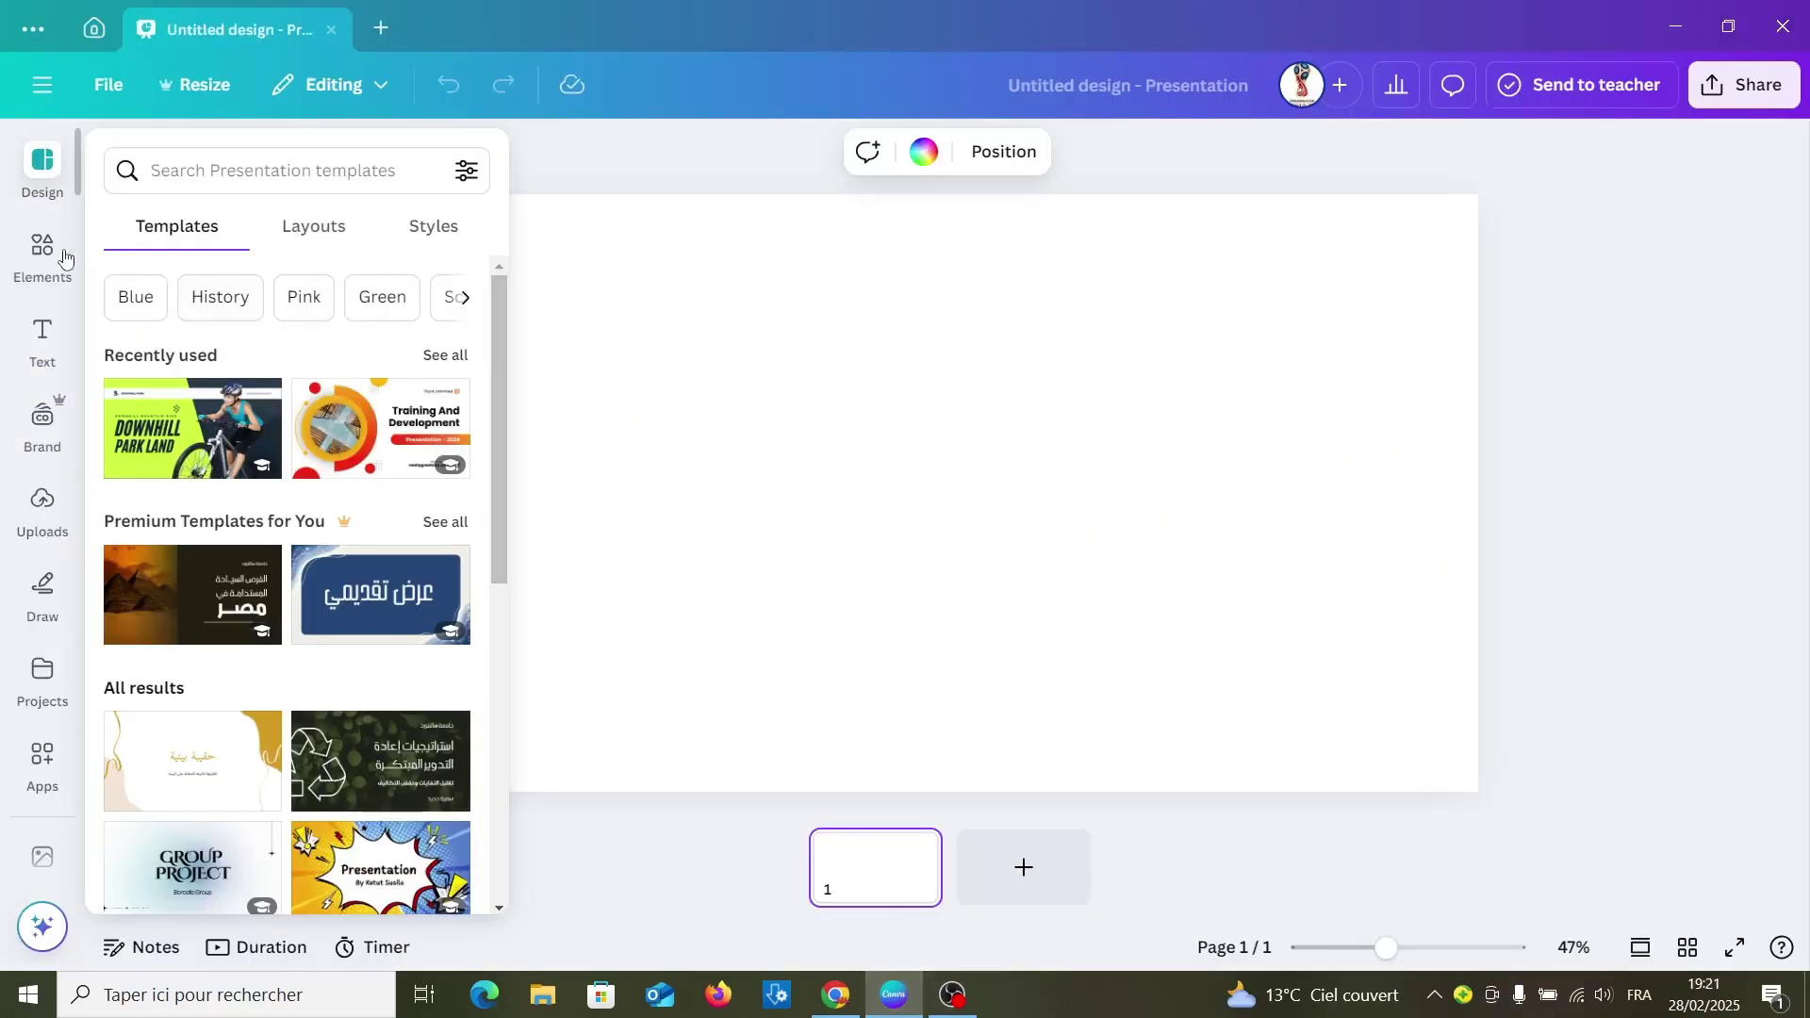
Search the Elements library for letter frames (typed 'lleter fra')
left_click(42, 251)
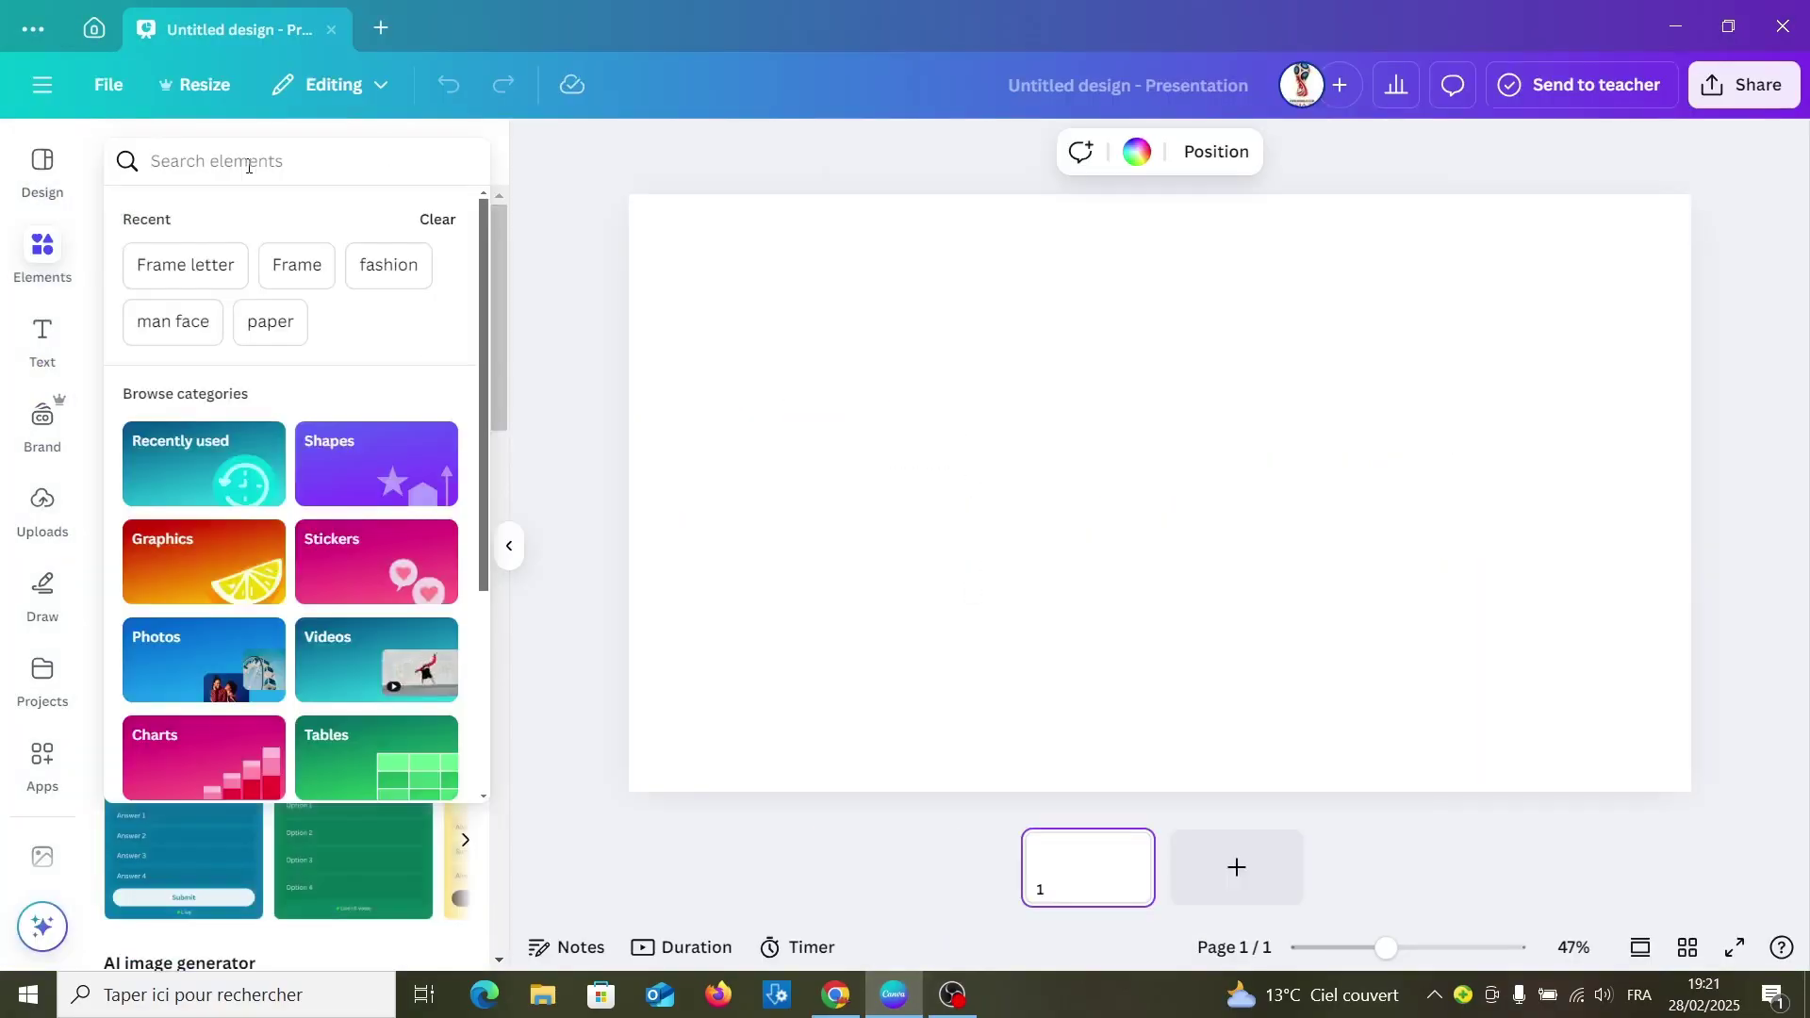
type("lleter fr")
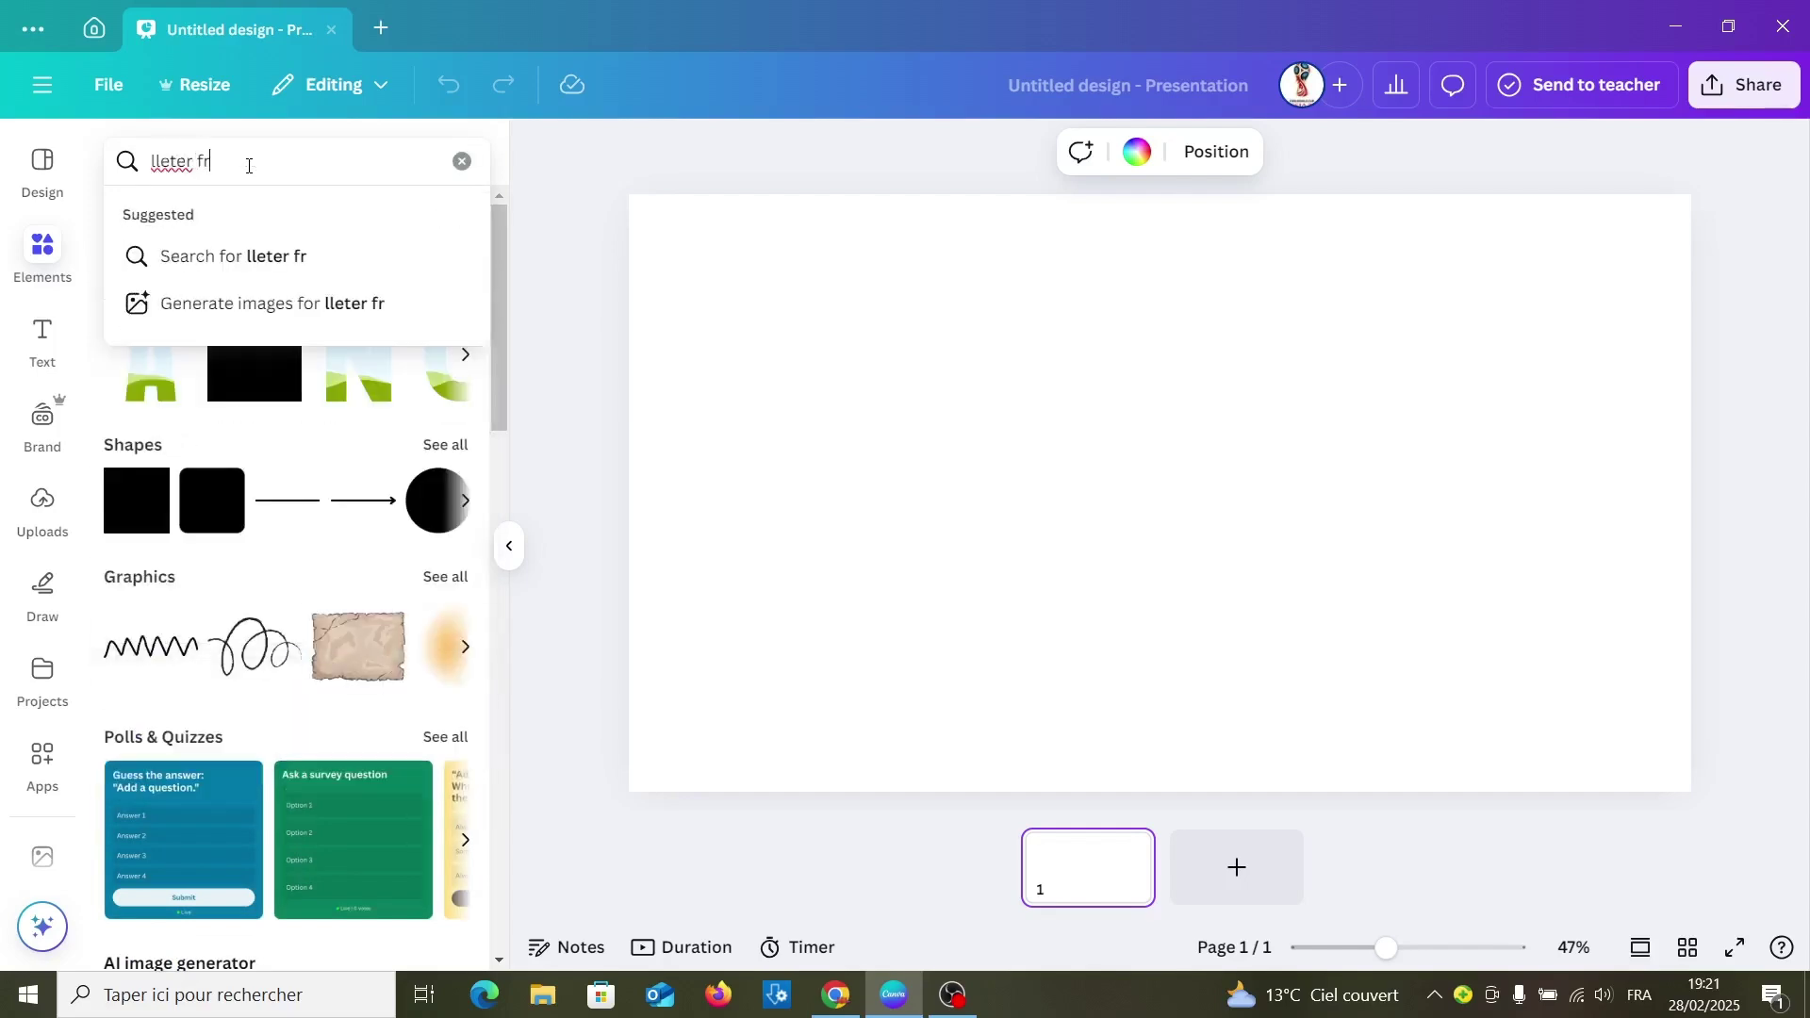
type("ame")
key("Return")
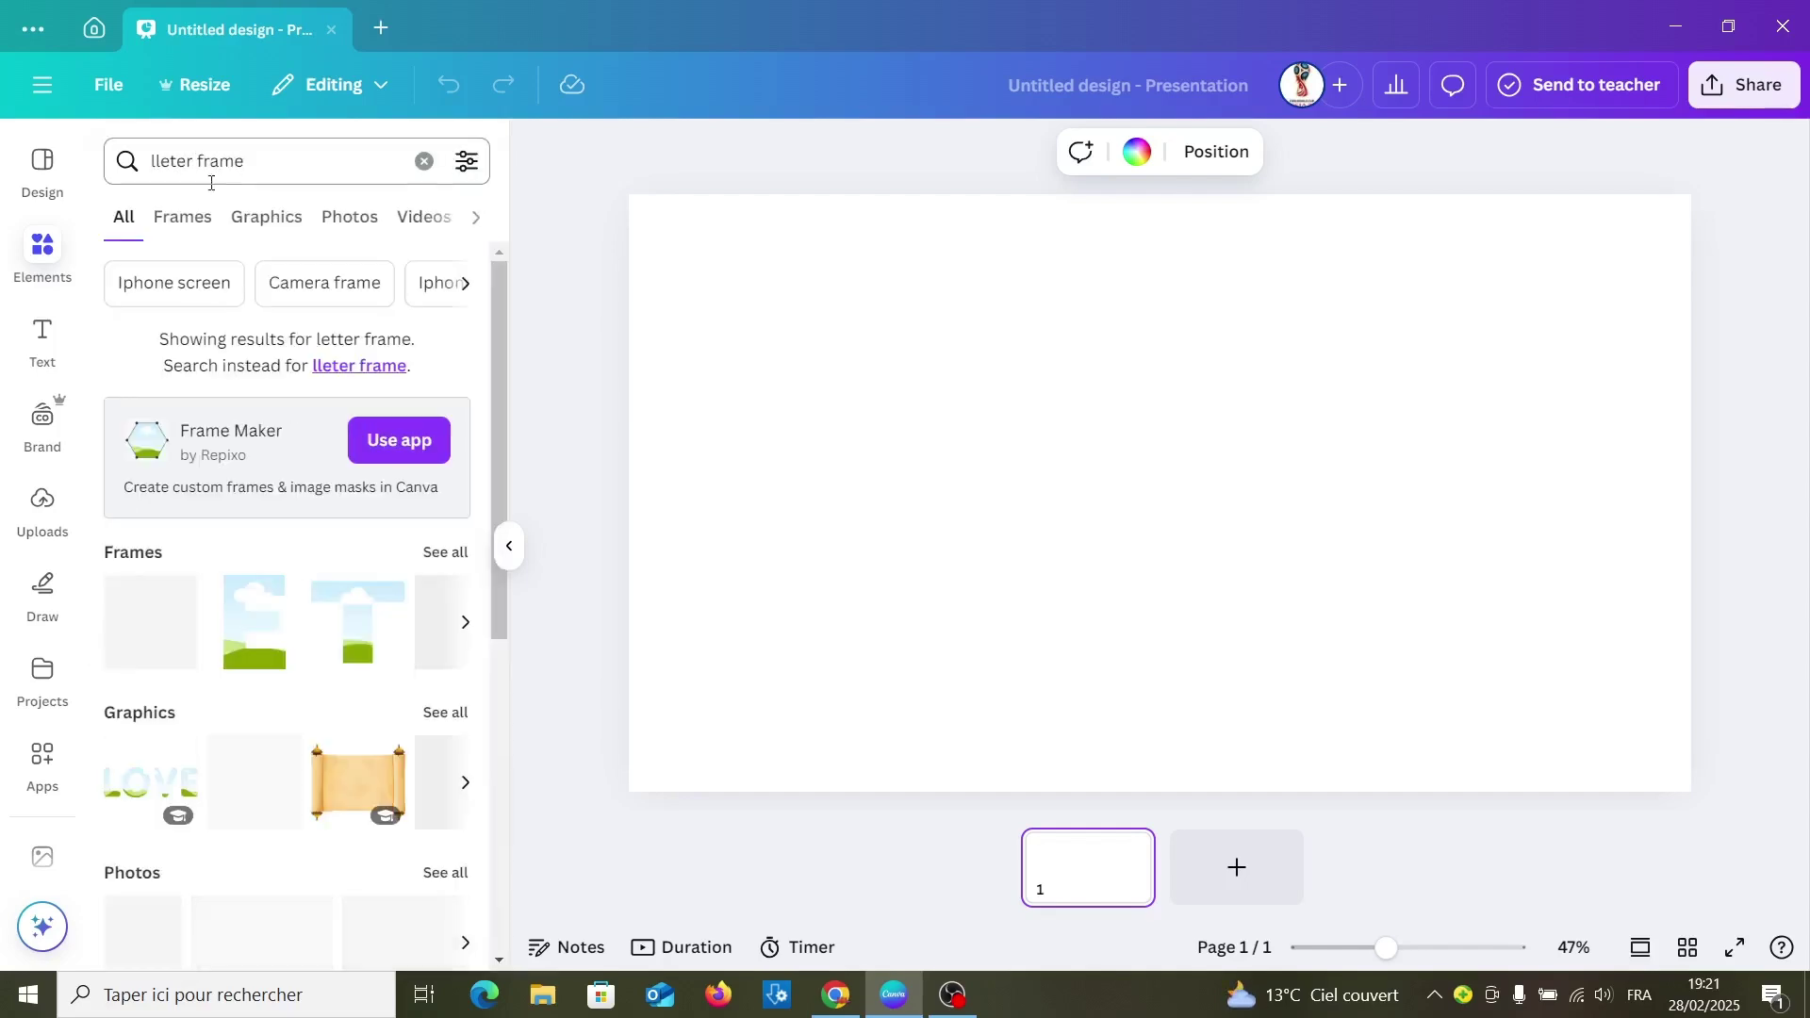
Add the F letter frame from all Frames results, moved left and narrowed
left_click(434, 554)
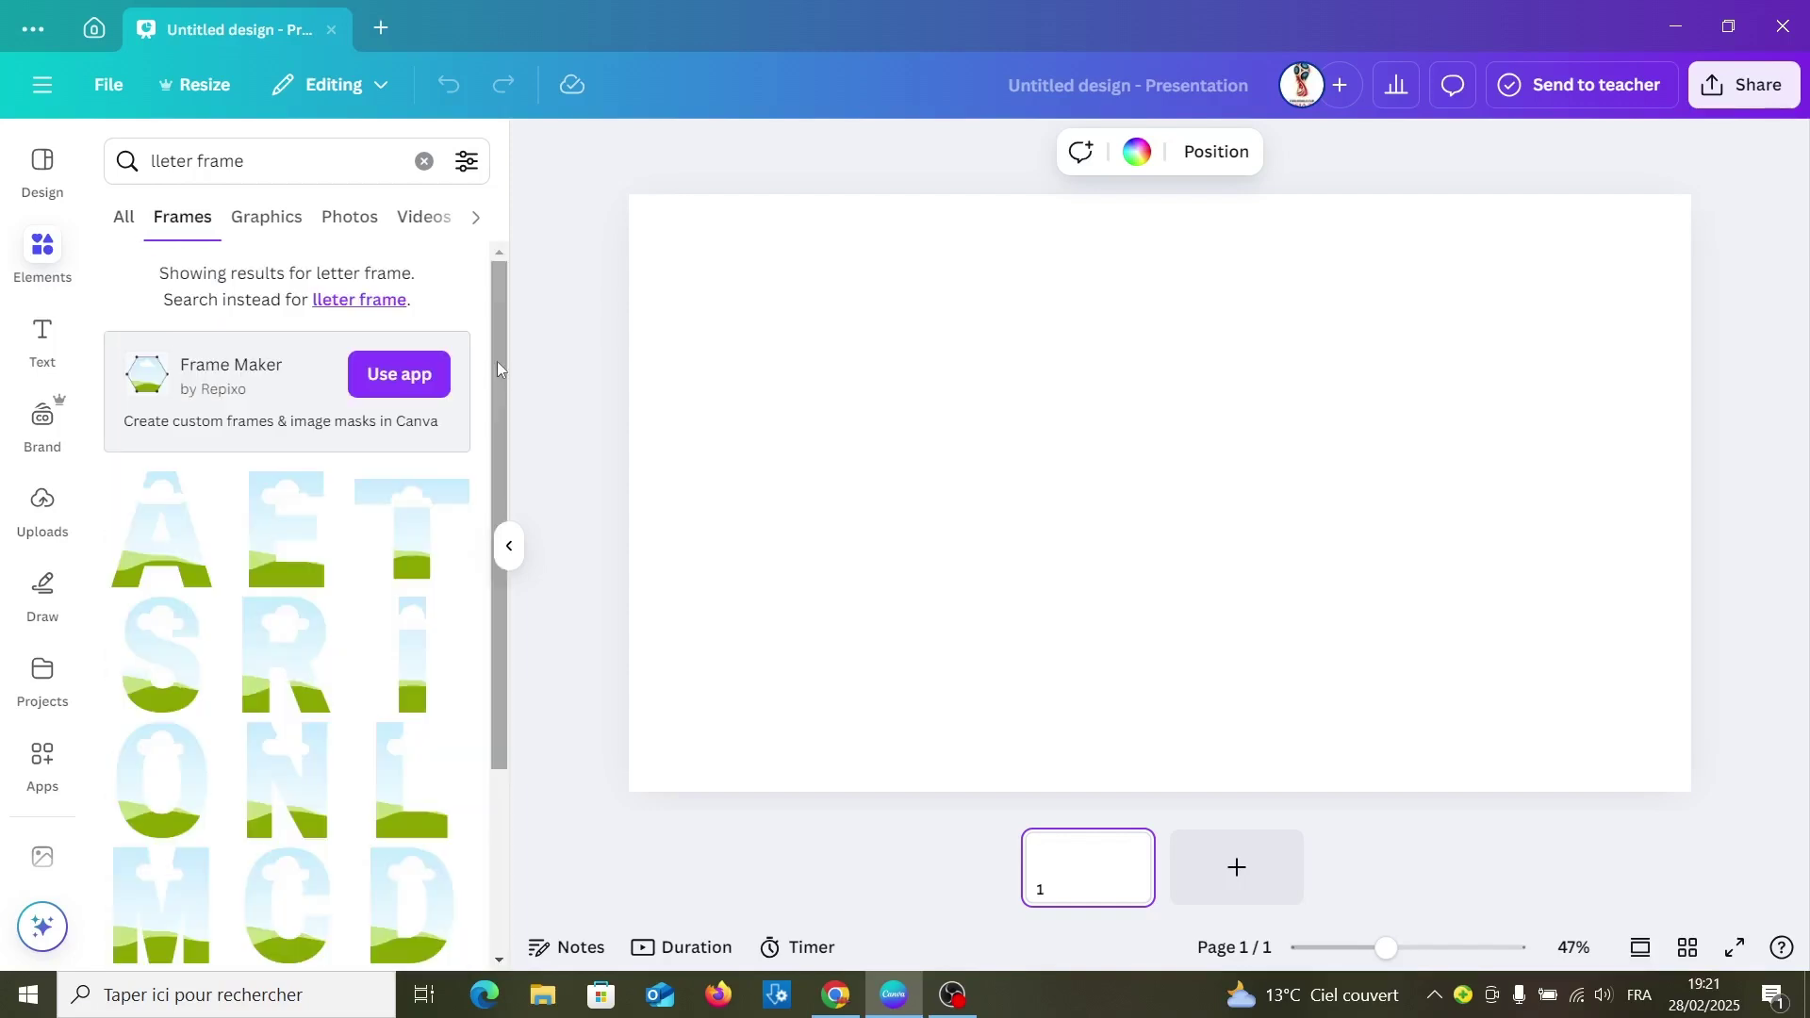
left_click_drag(496, 360, 490, 715)
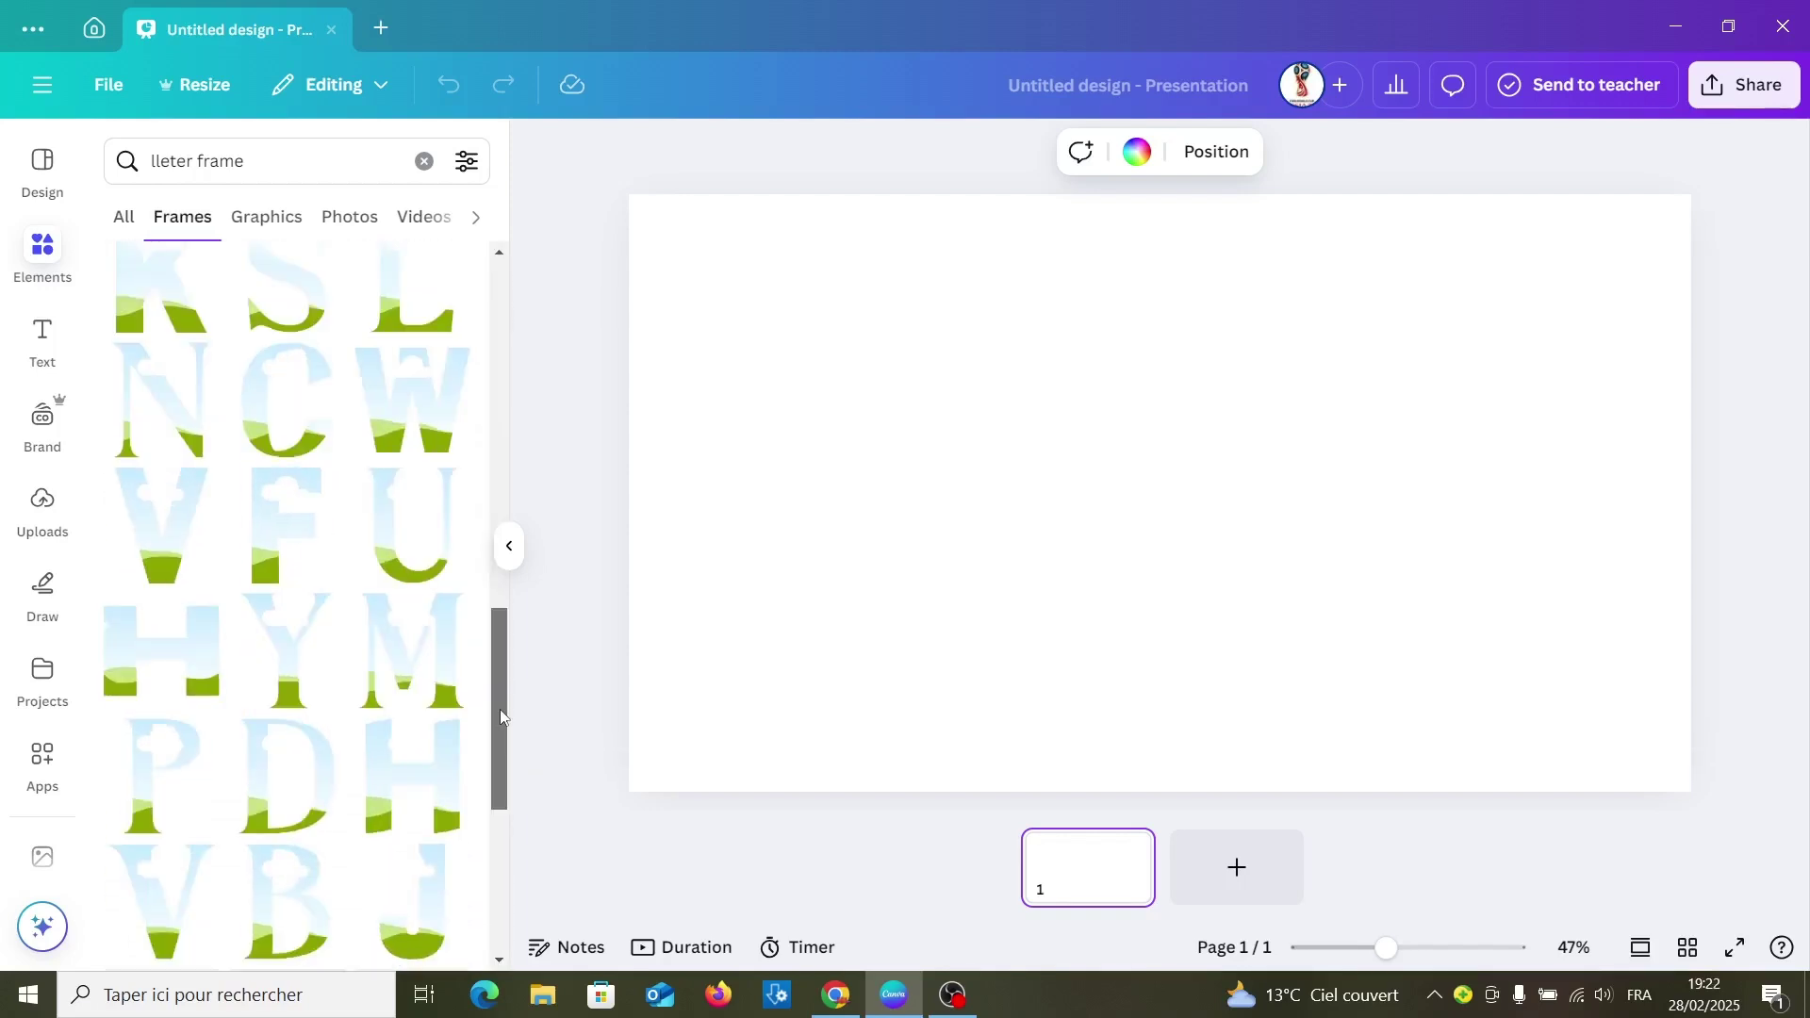
left_click(282, 538)
mouse_move(1070, 540)
left_mouse_down()
mouse_move(863, 505)
mouse_move(791, 526)
left_mouse_up()
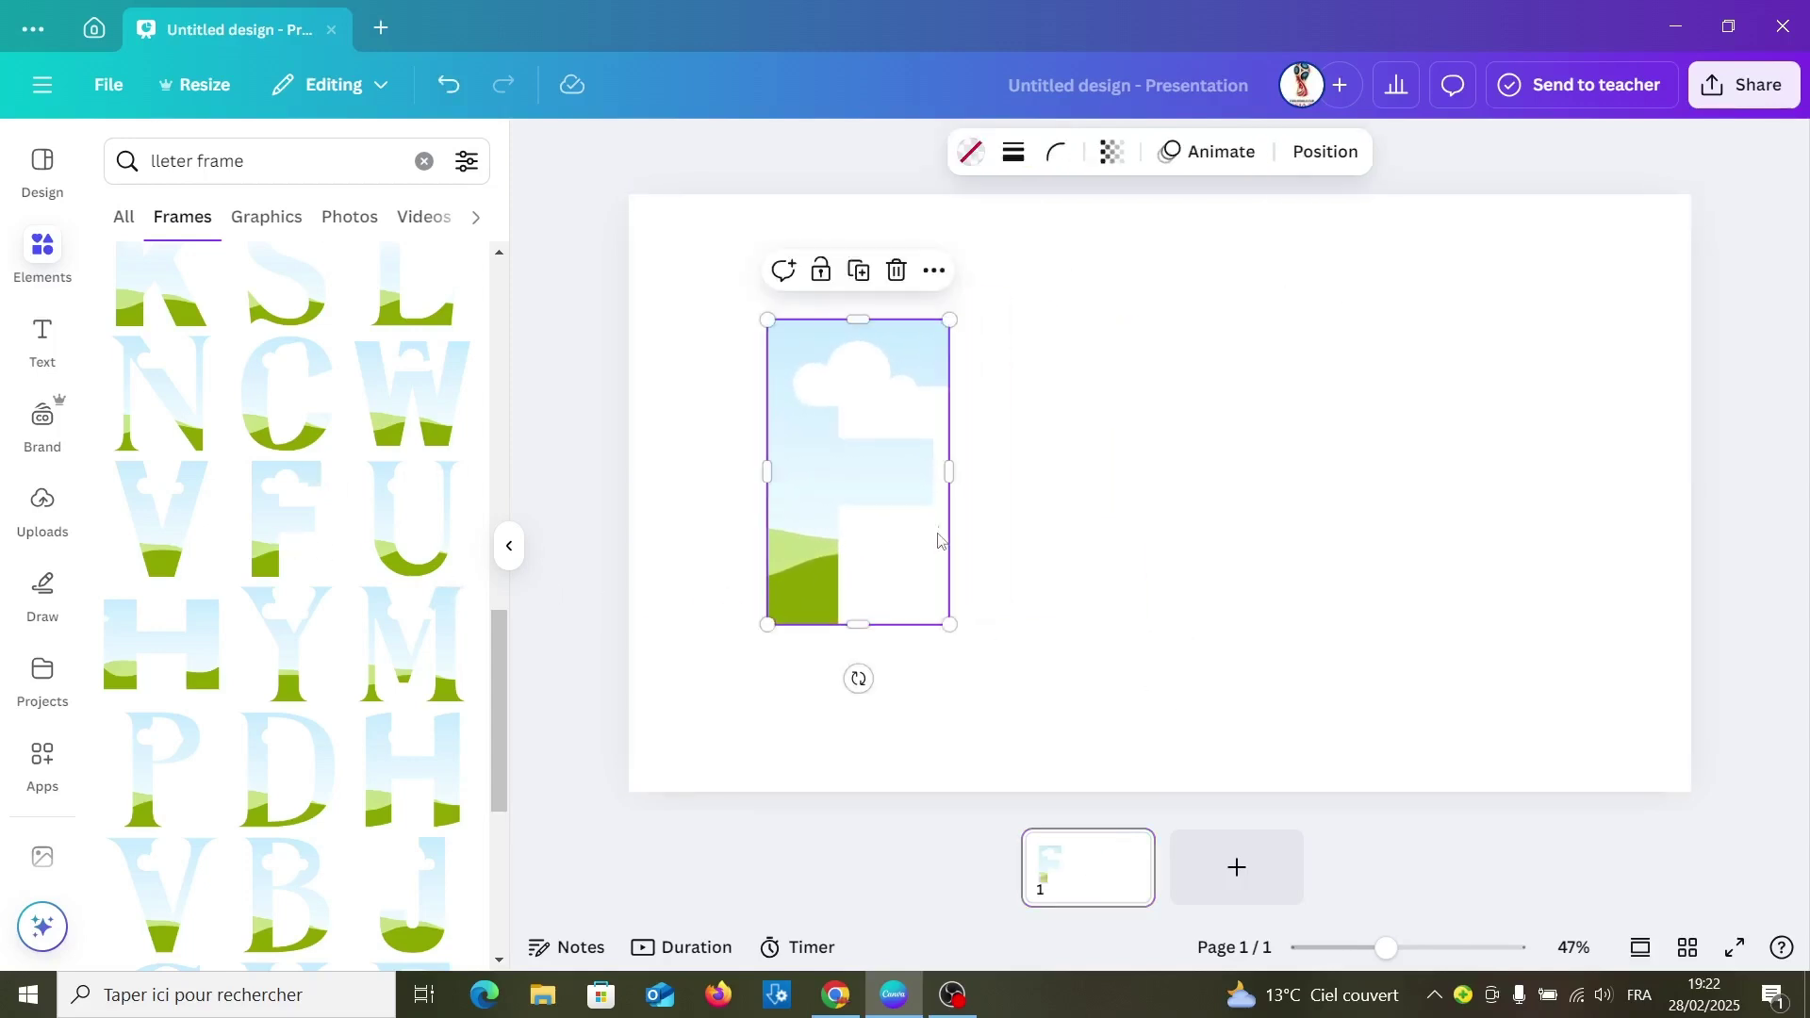
left_click_drag(951, 471, 873, 471)
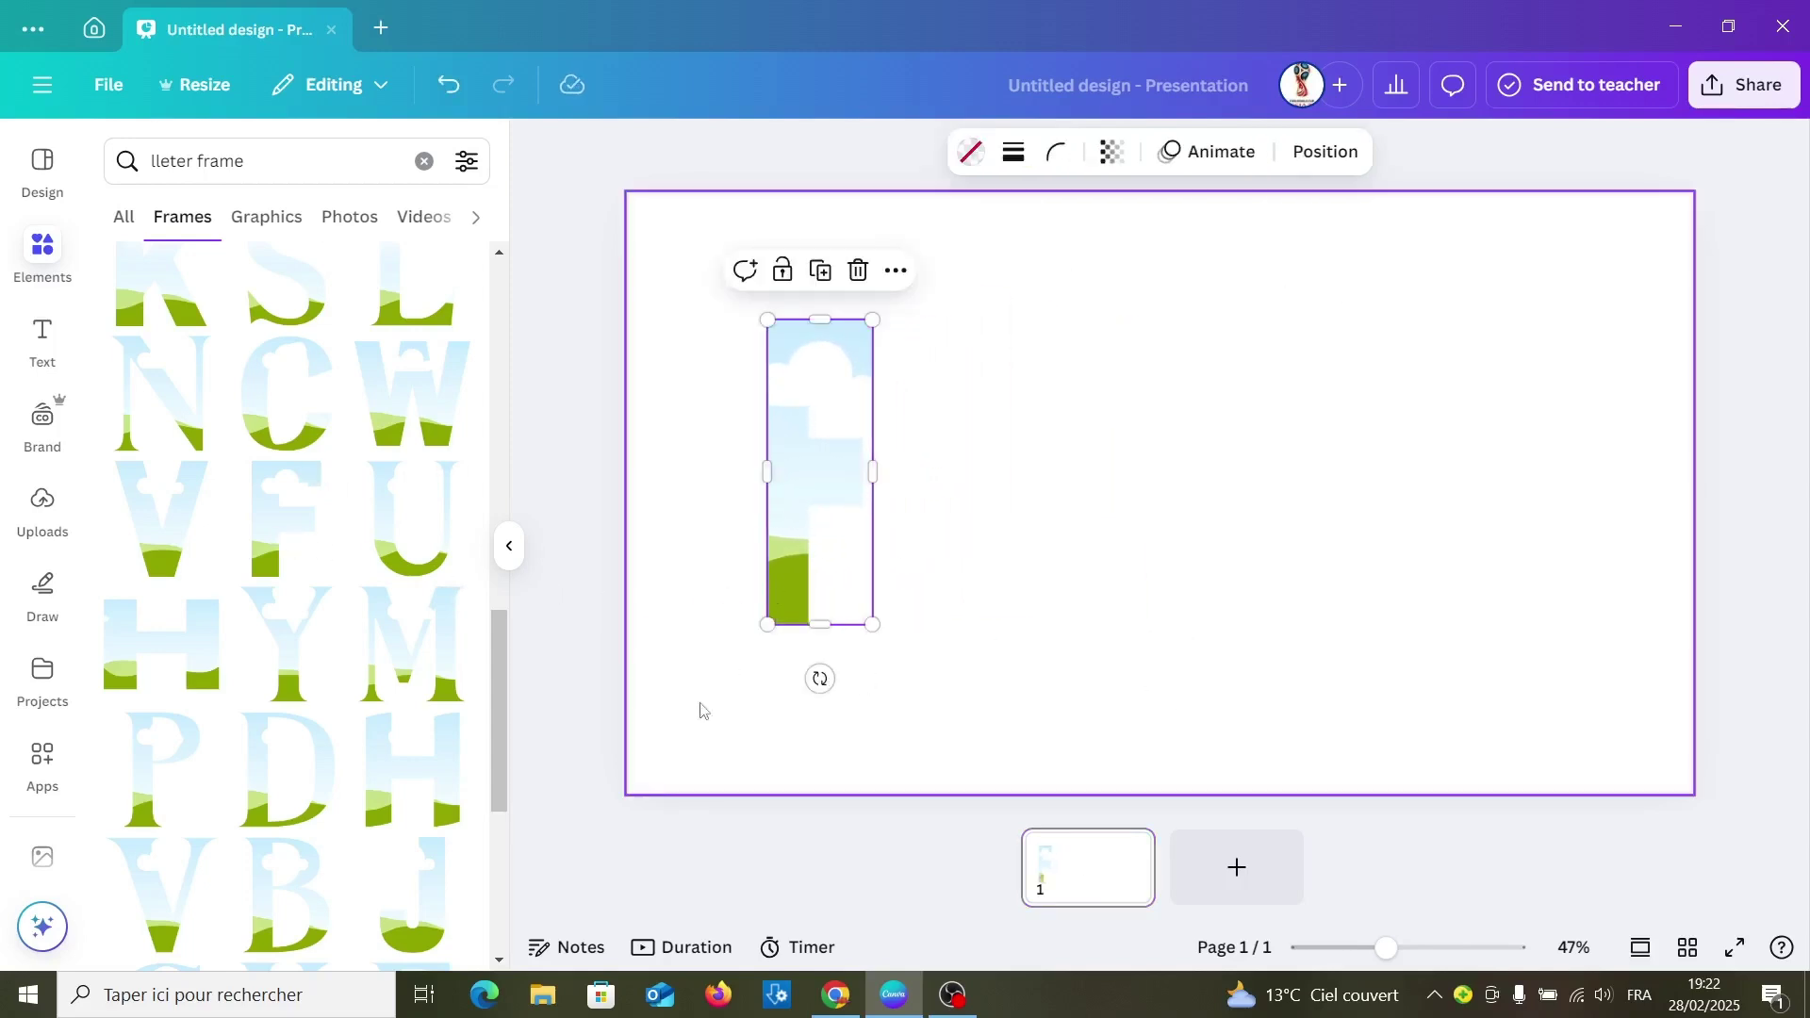
Add an I letter frame, rotated horizontal and shrunk into a bar across the F's top
scroll(482, 400, "up", 10)
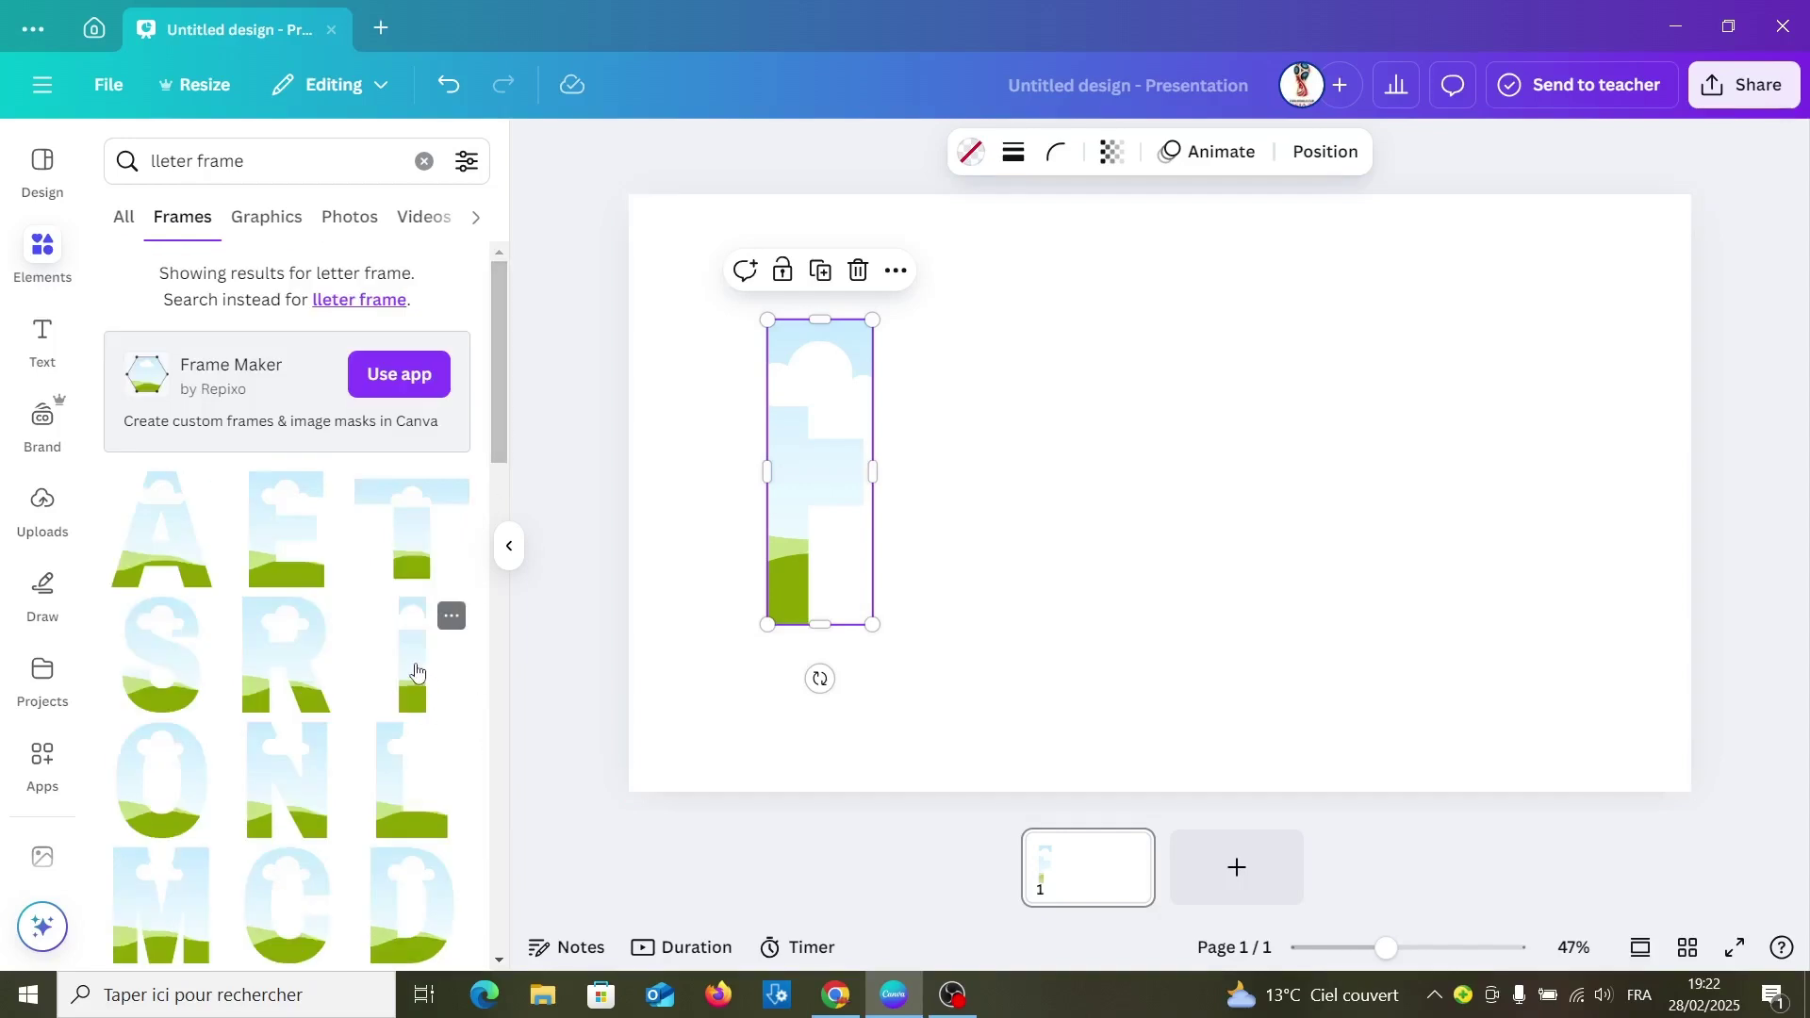
left_click(424, 702)
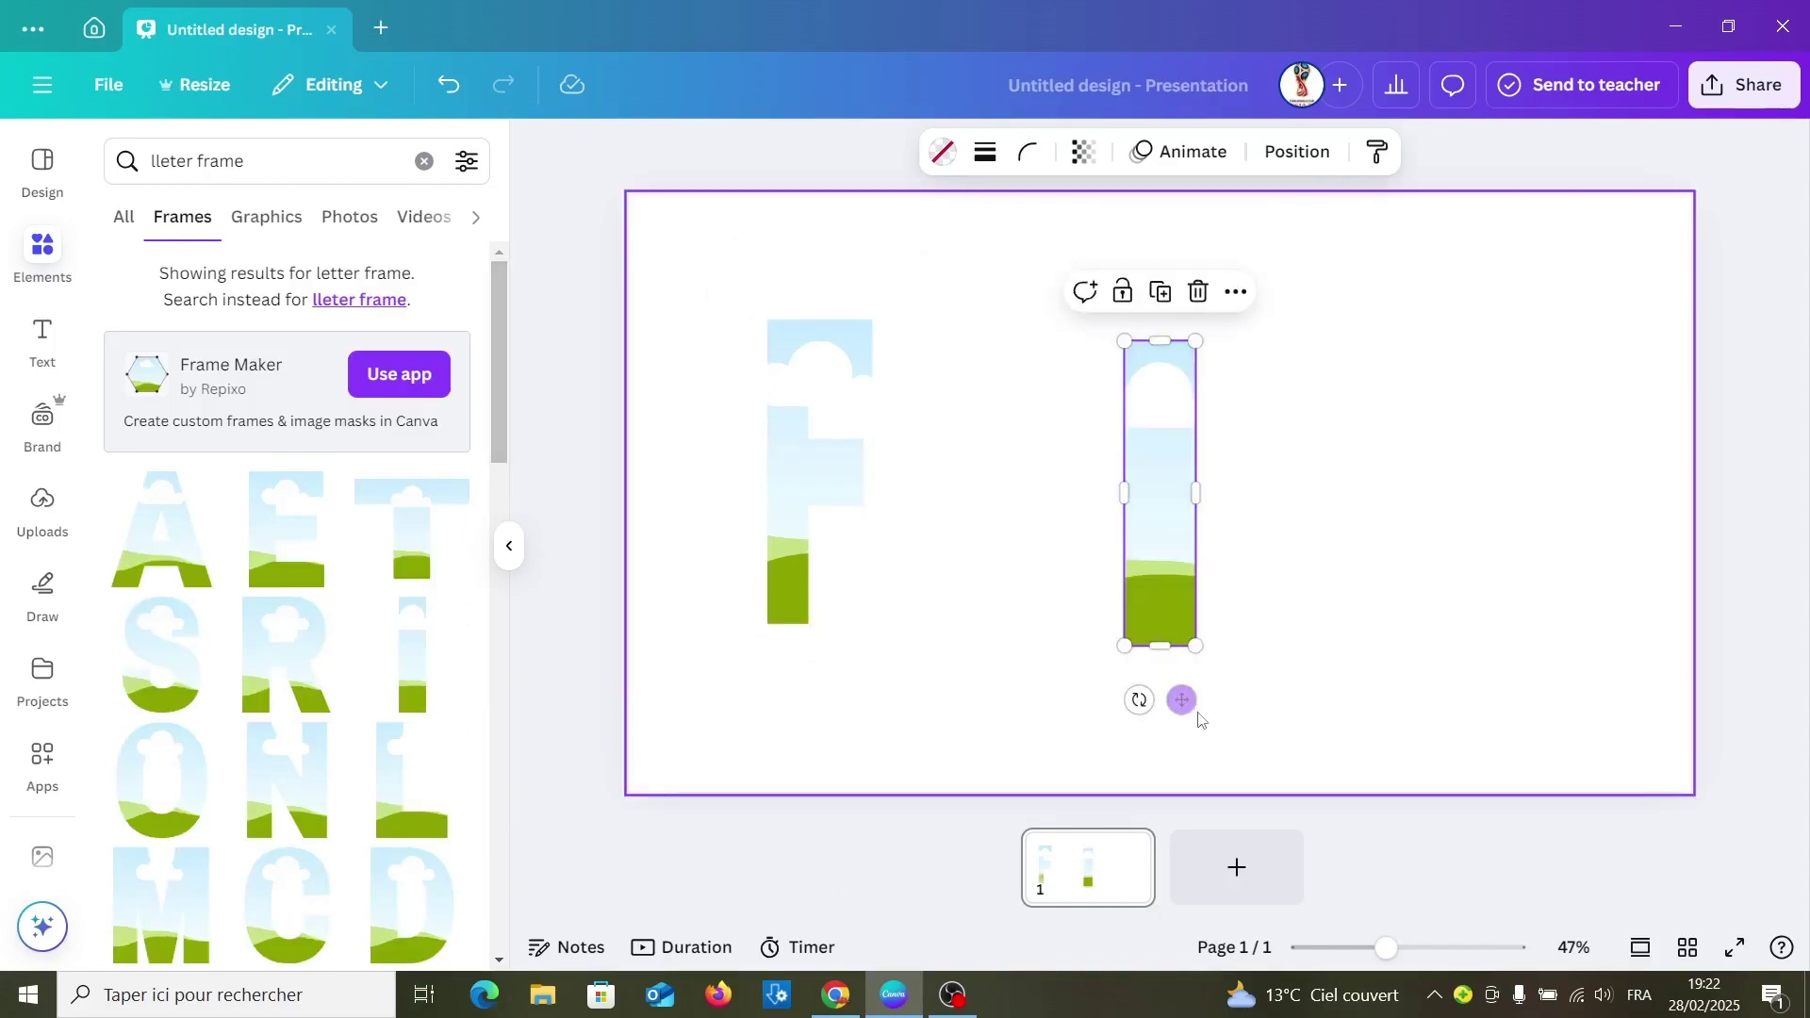
mouse_move(1139, 699)
left_mouse_down()
mouse_move(999, 600)
mouse_move(982, 473)
mouse_move(818, 375)
left_mouse_up()
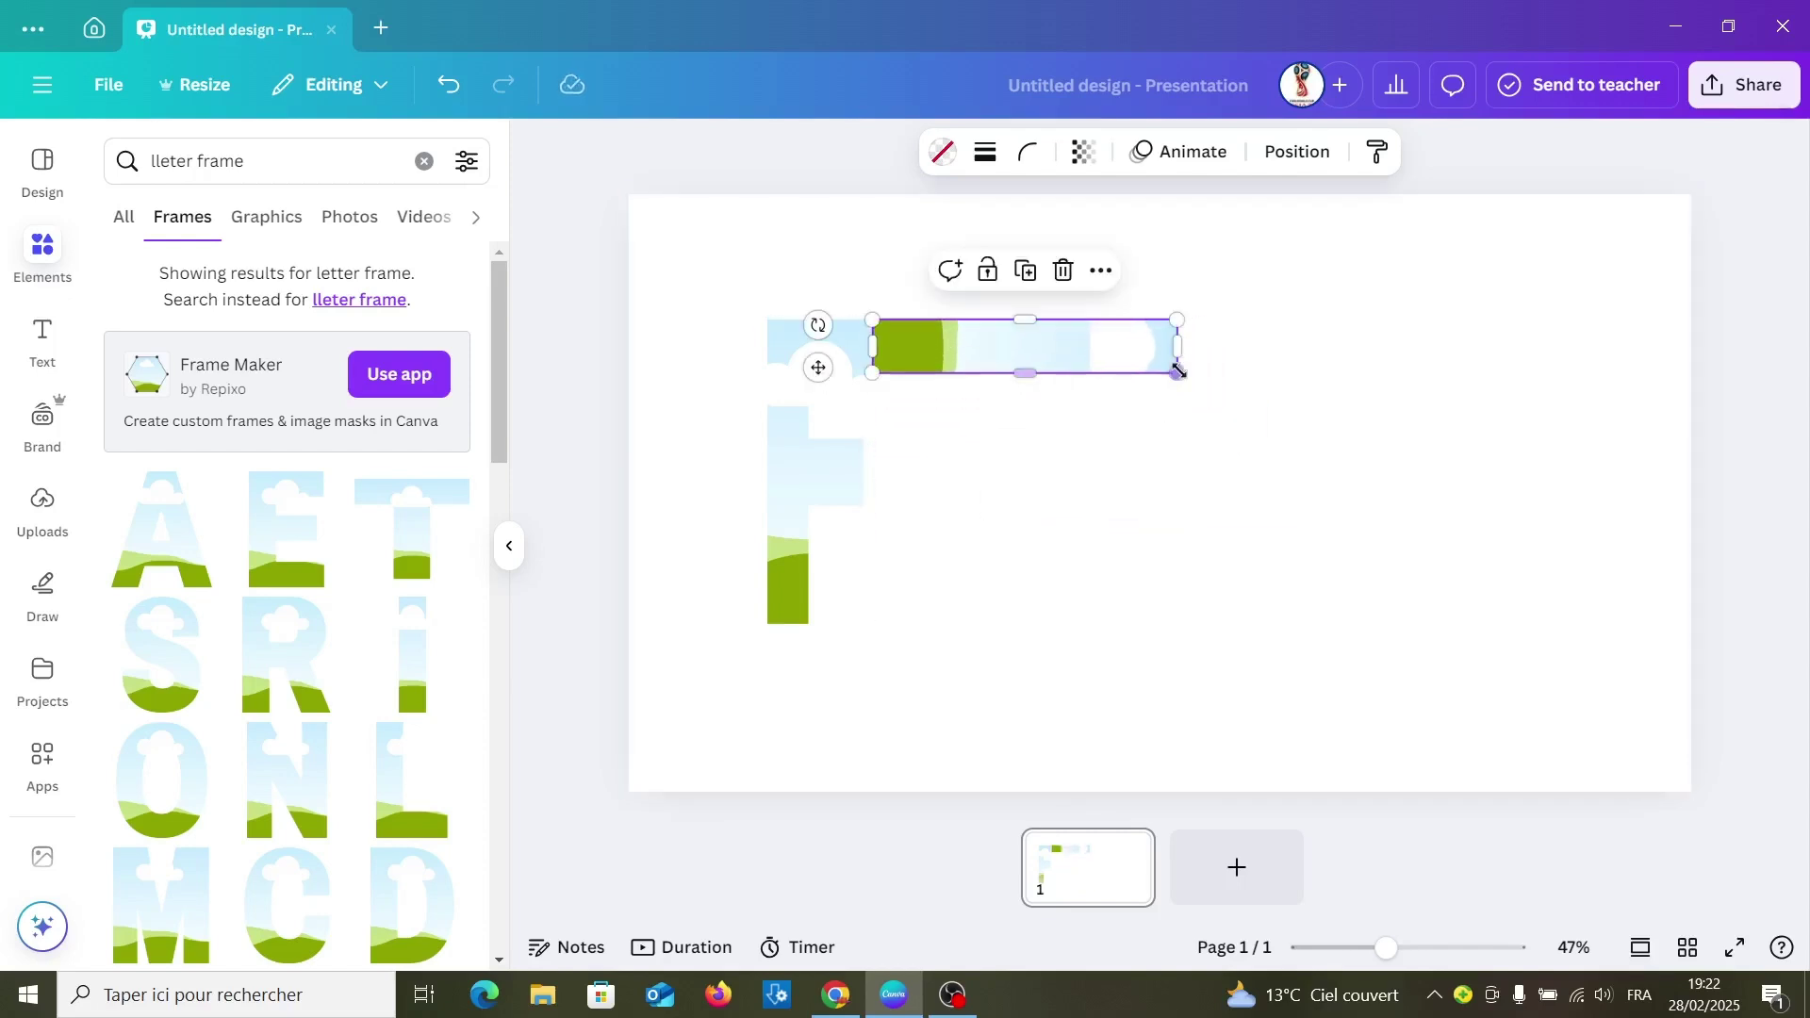
left_click_drag(1026, 392, 1027, 377)
left_click_drag(1178, 349, 1001, 347)
Use the Frame Maker app (searched as 'frame') to convert and export the F design as a frame
left_click(36, 769)
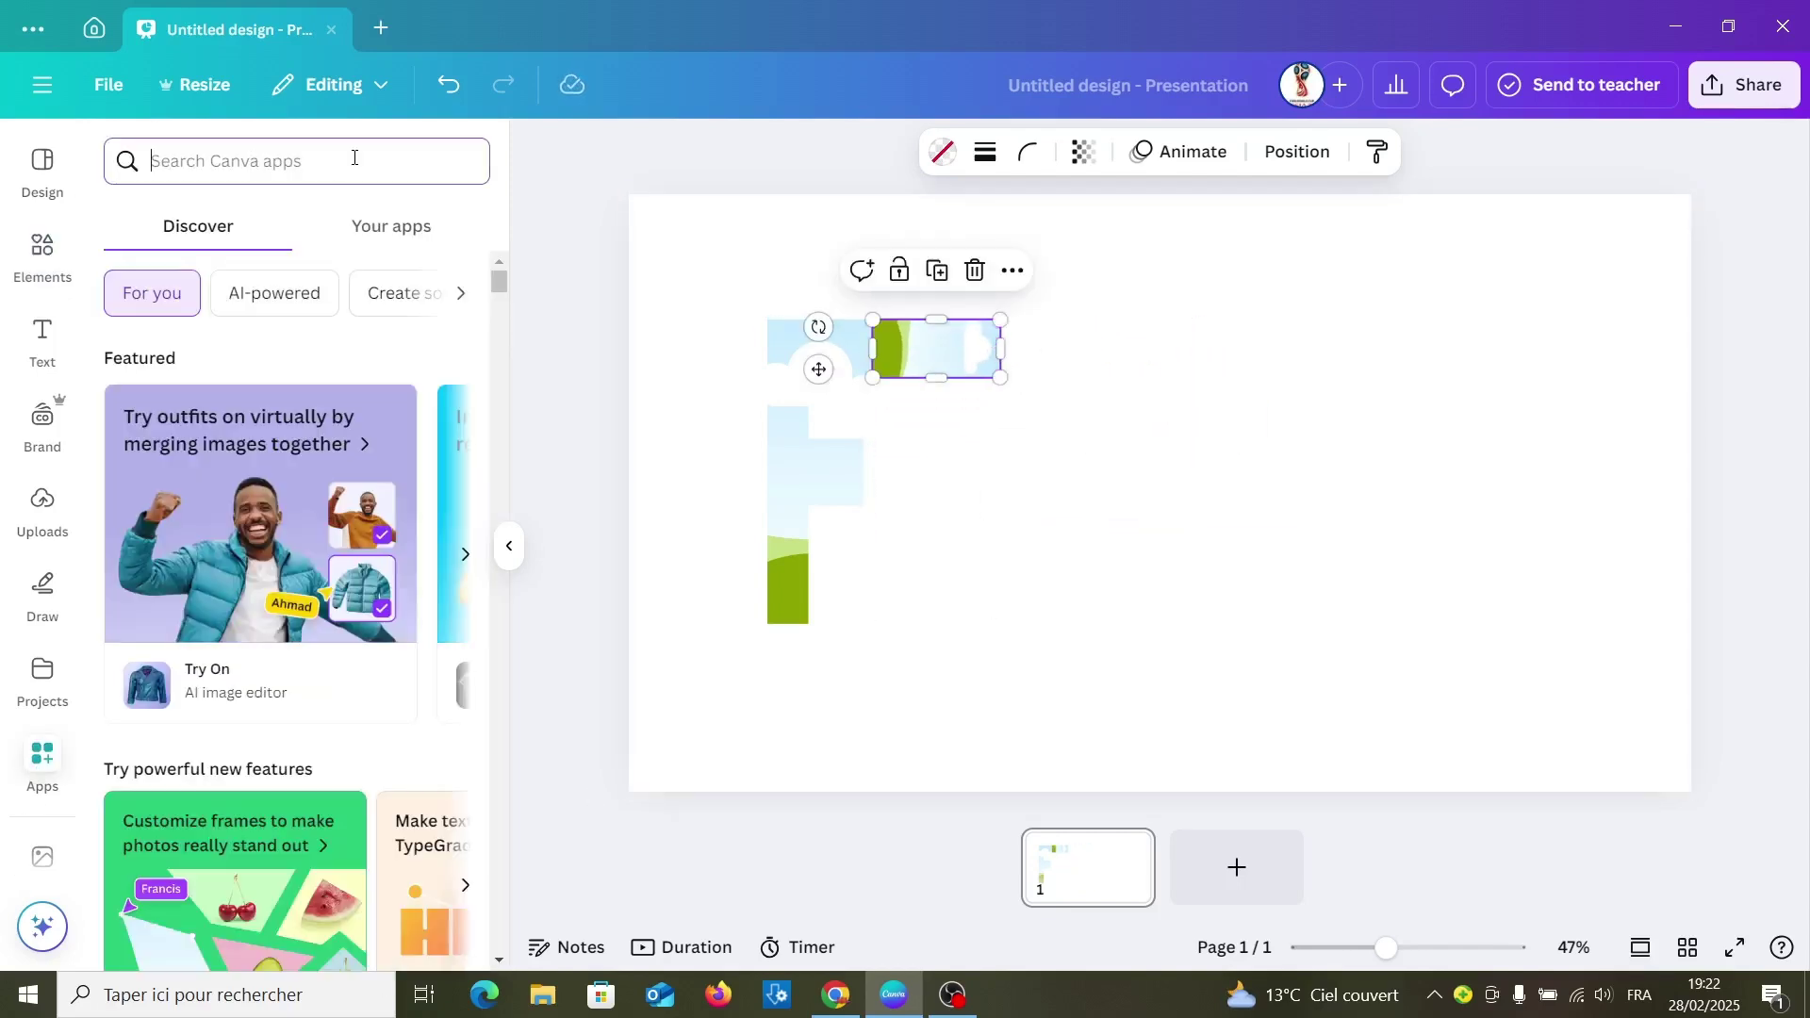
type("frame")
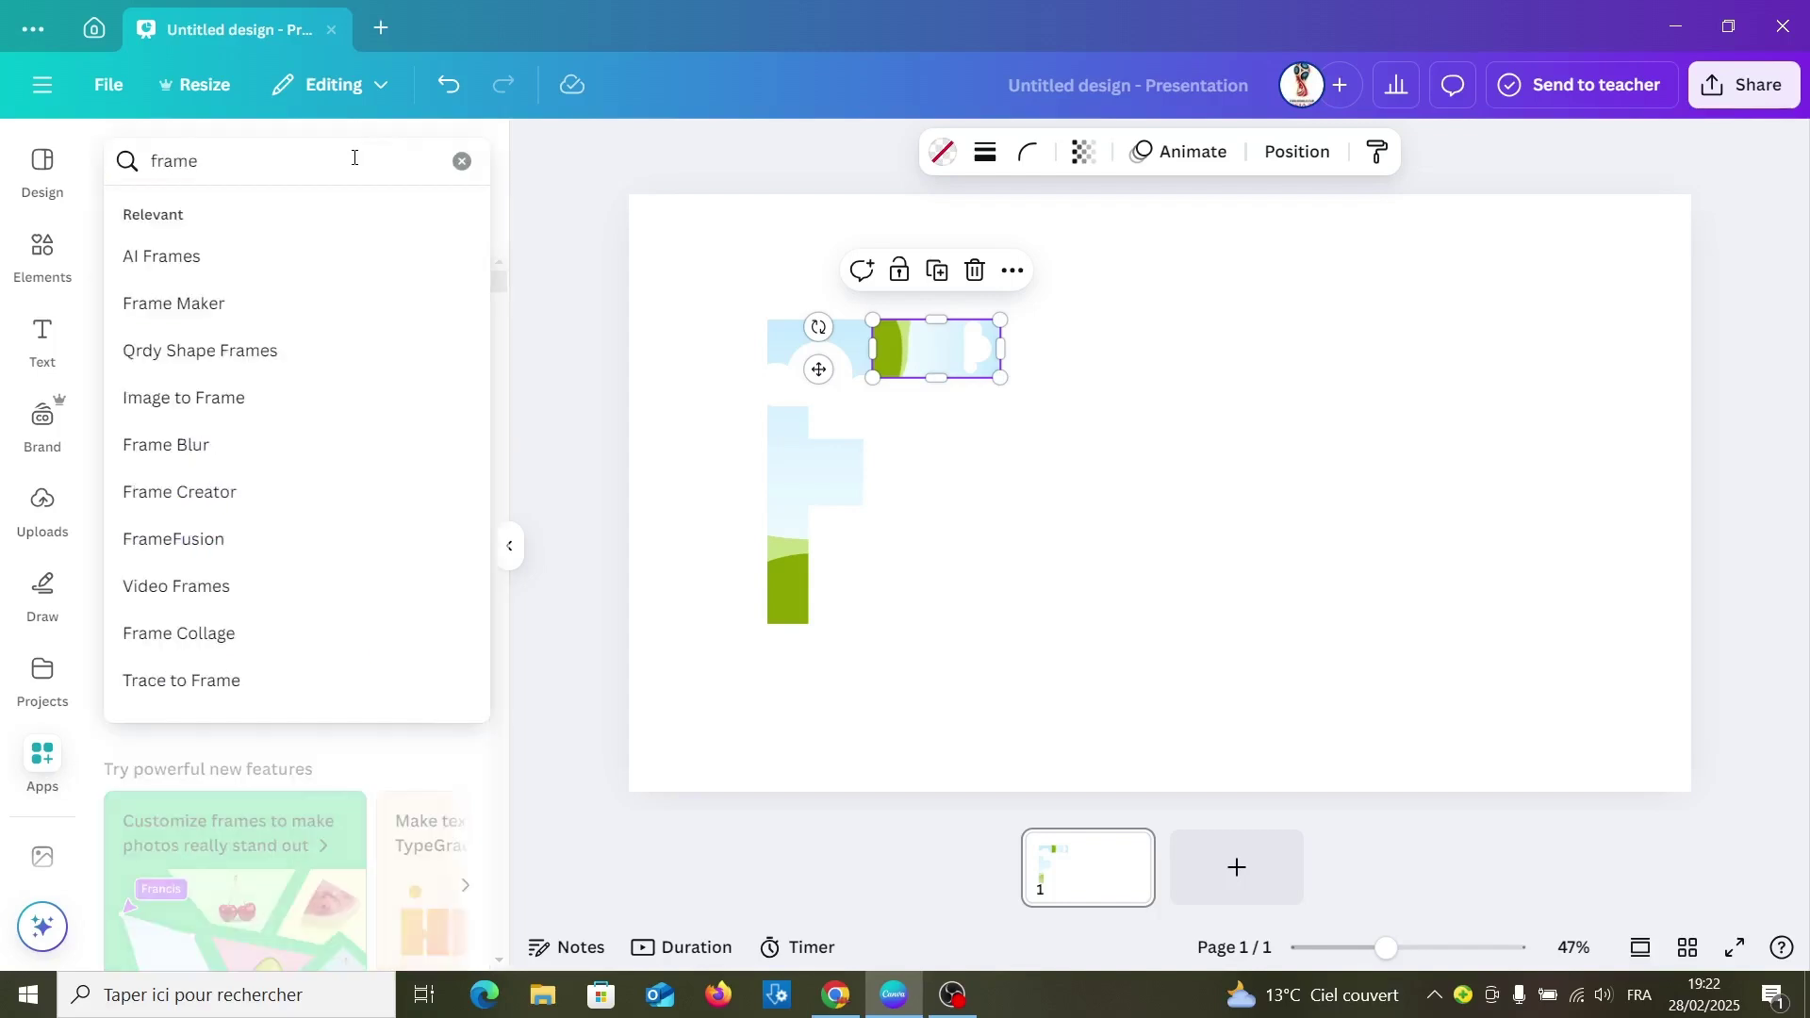
key("Return")
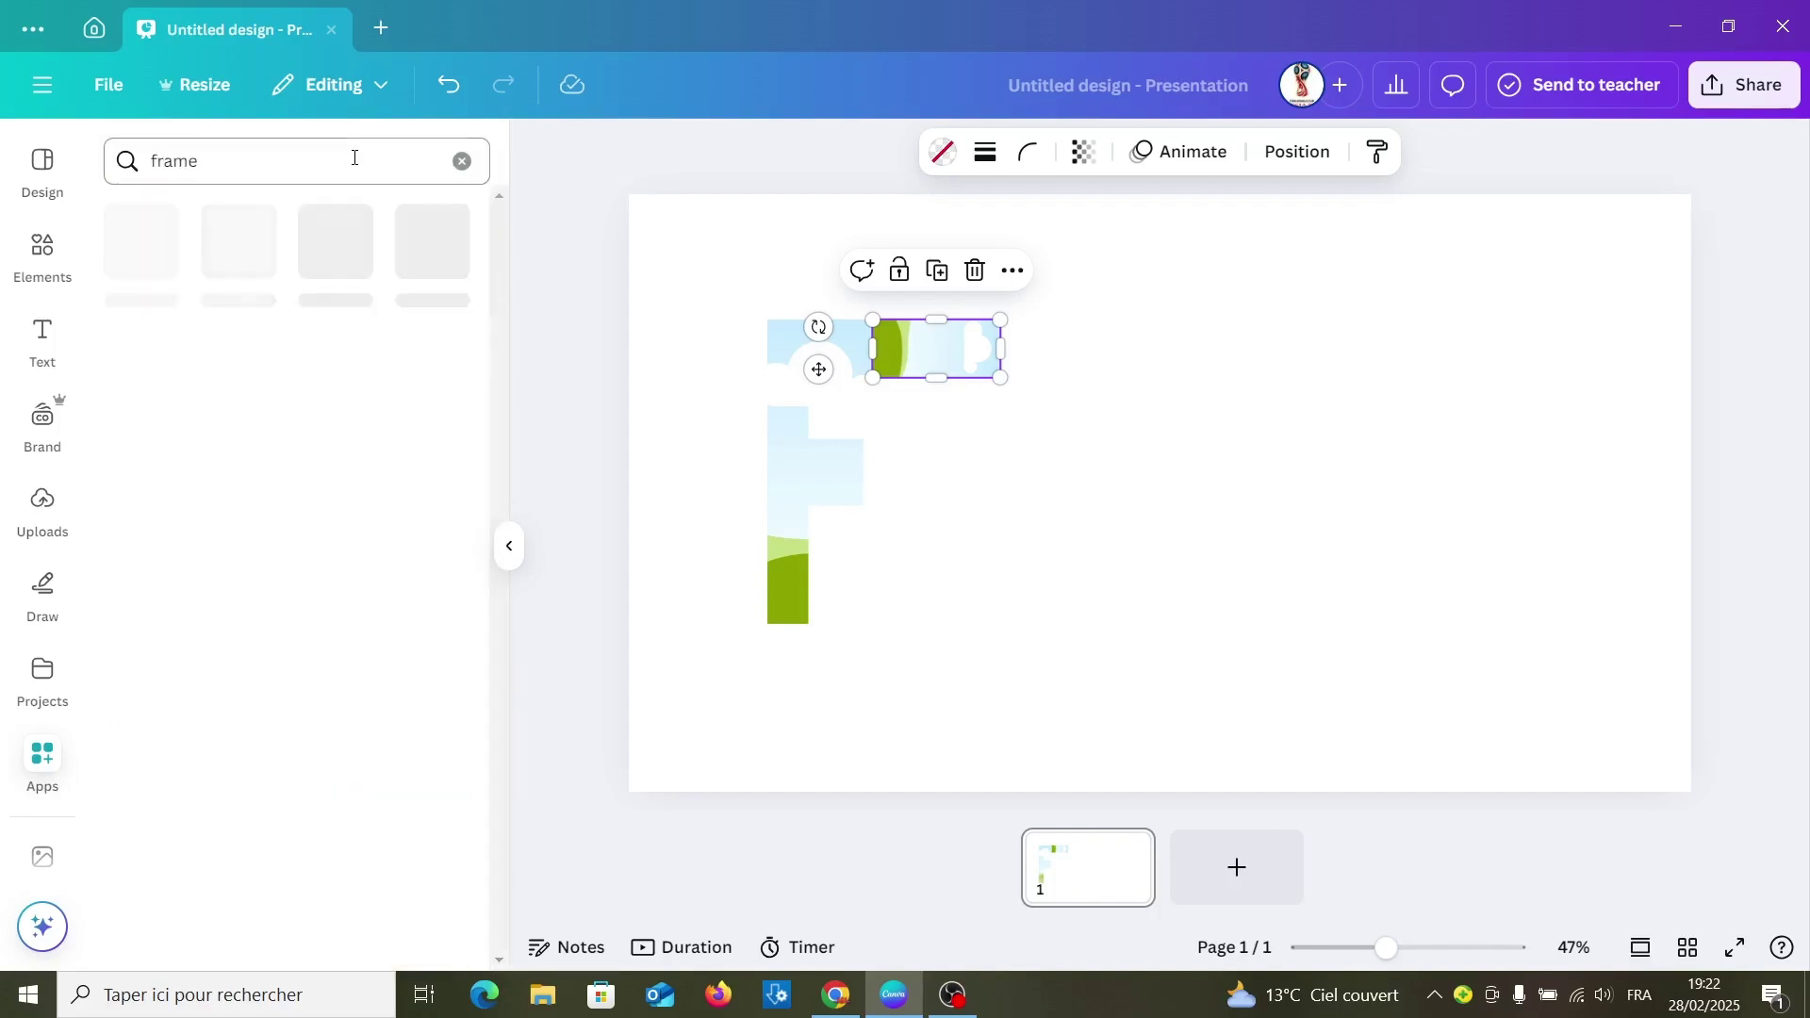
mouse_move(237, 241)
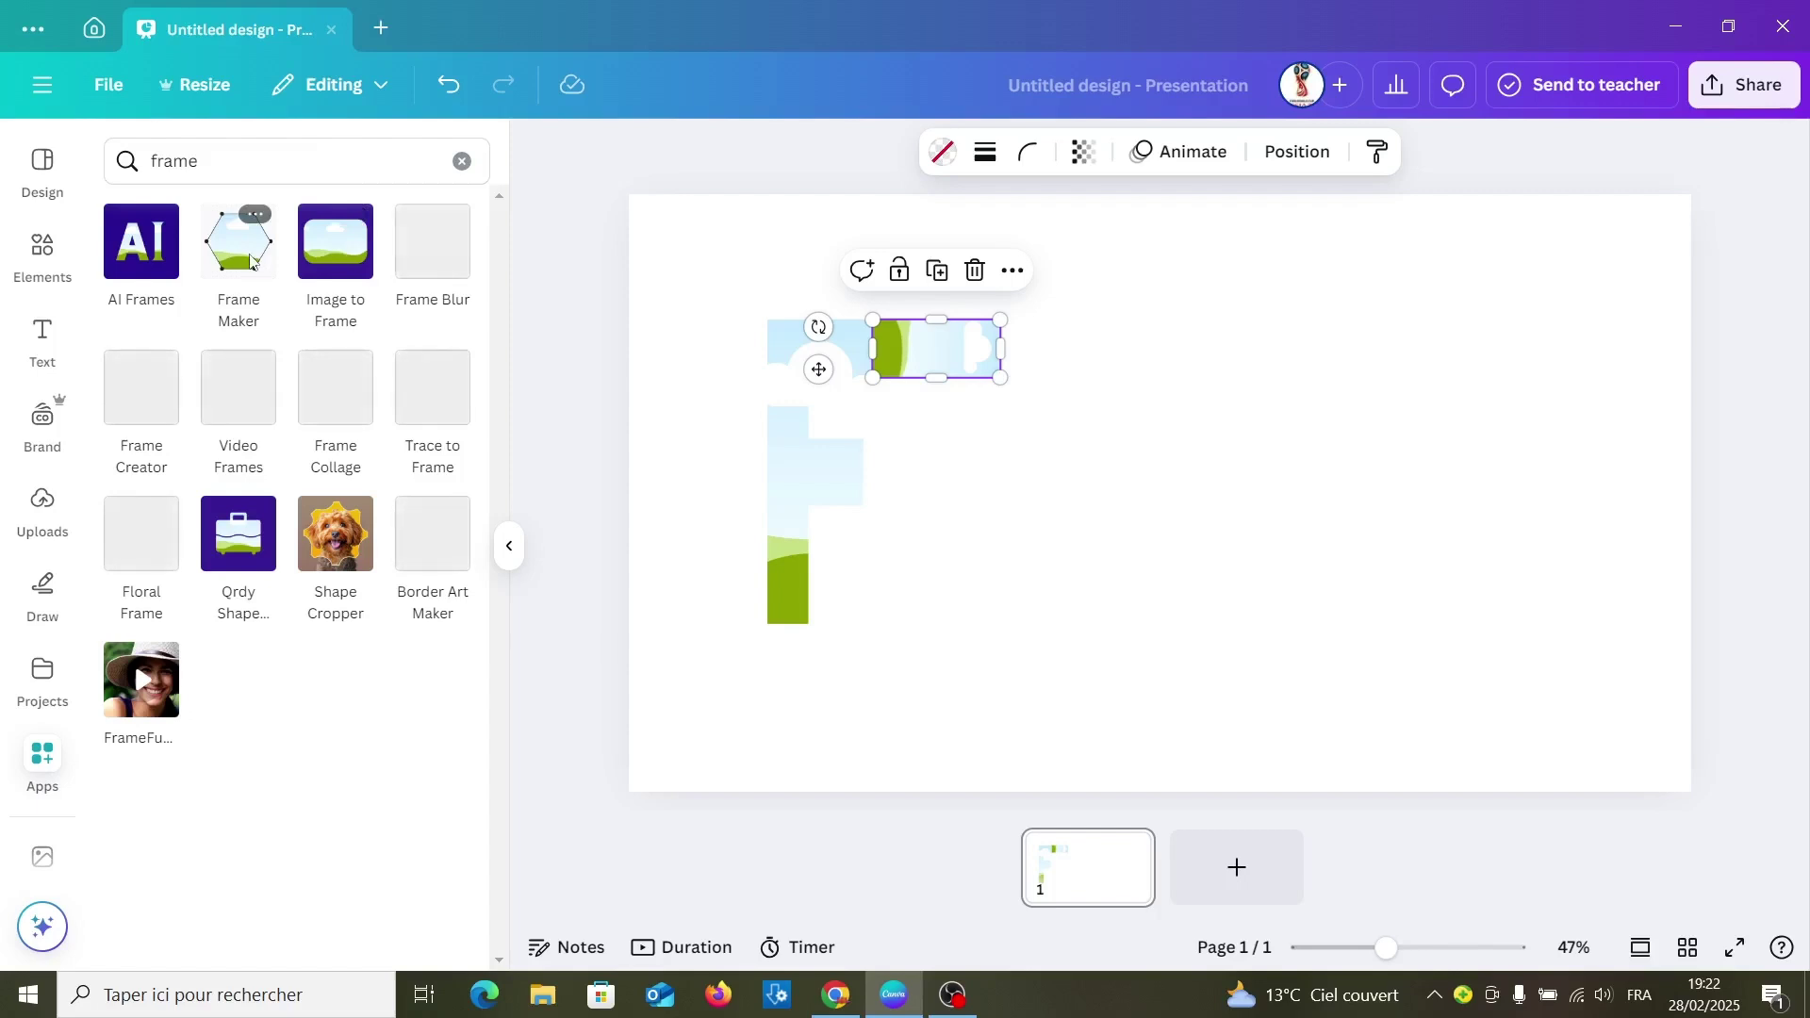
left_click(251, 261)
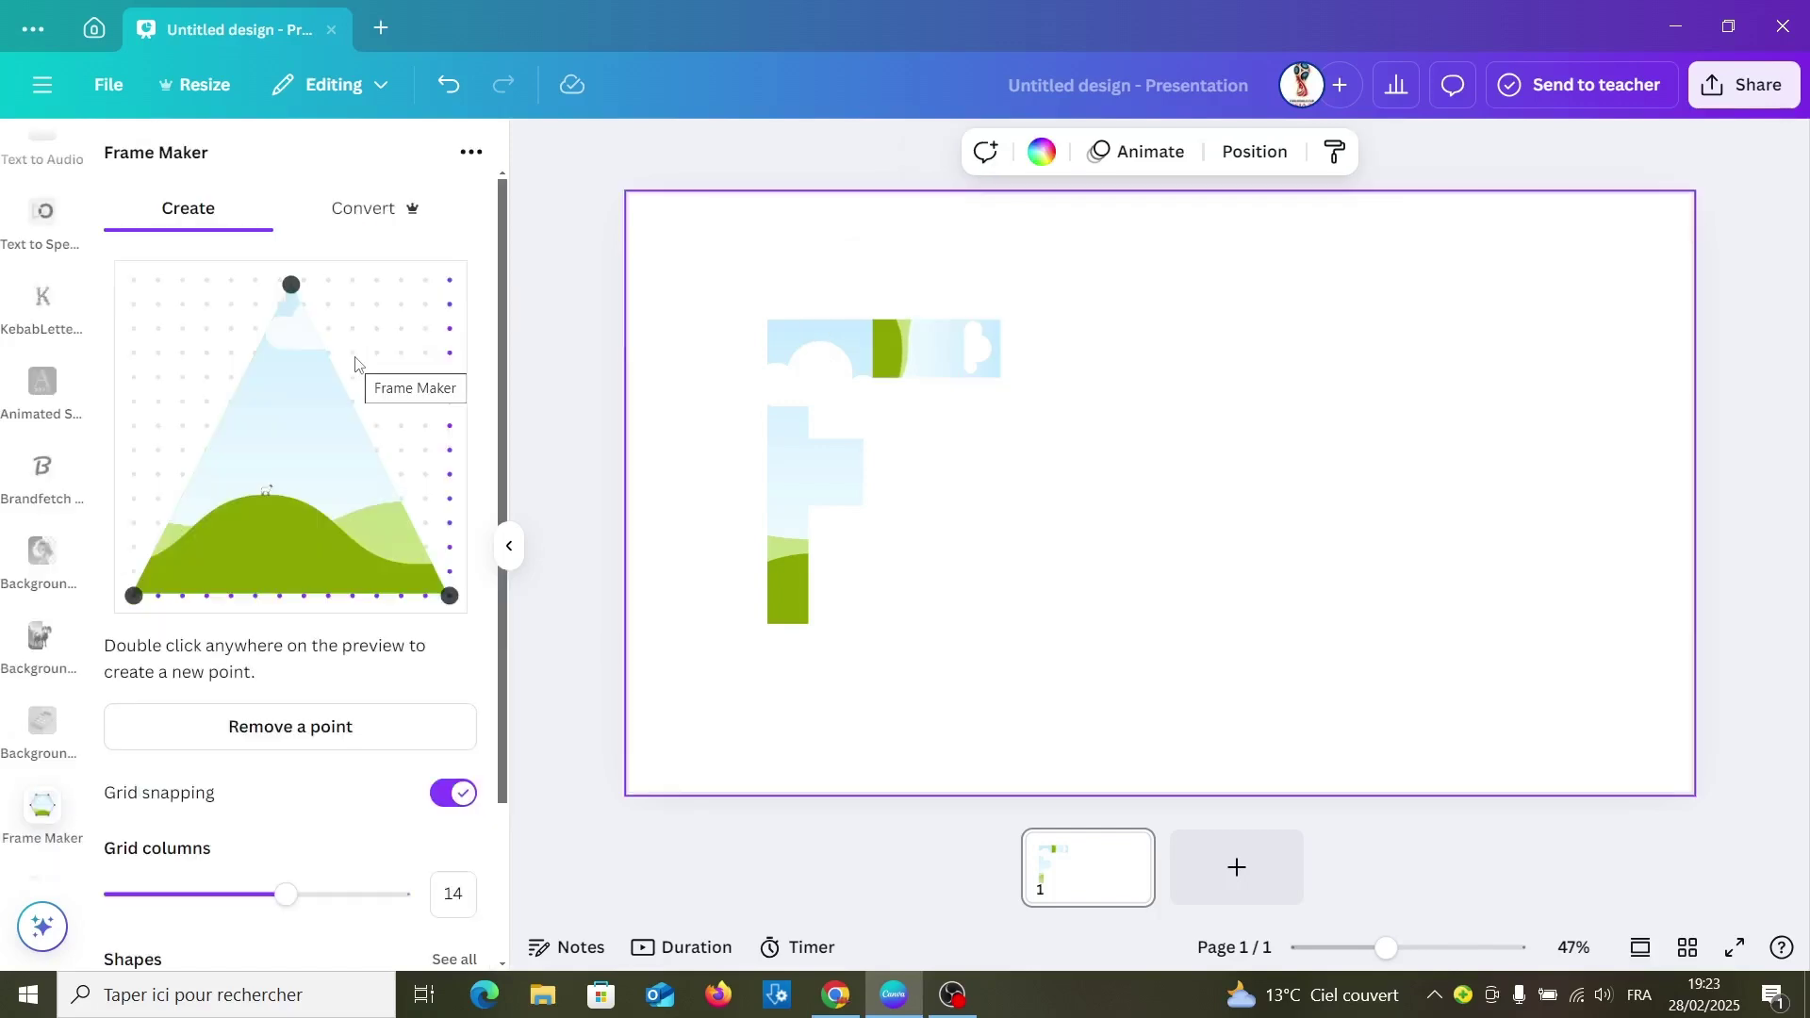
left_click(375, 219)
left_click(344, 628)
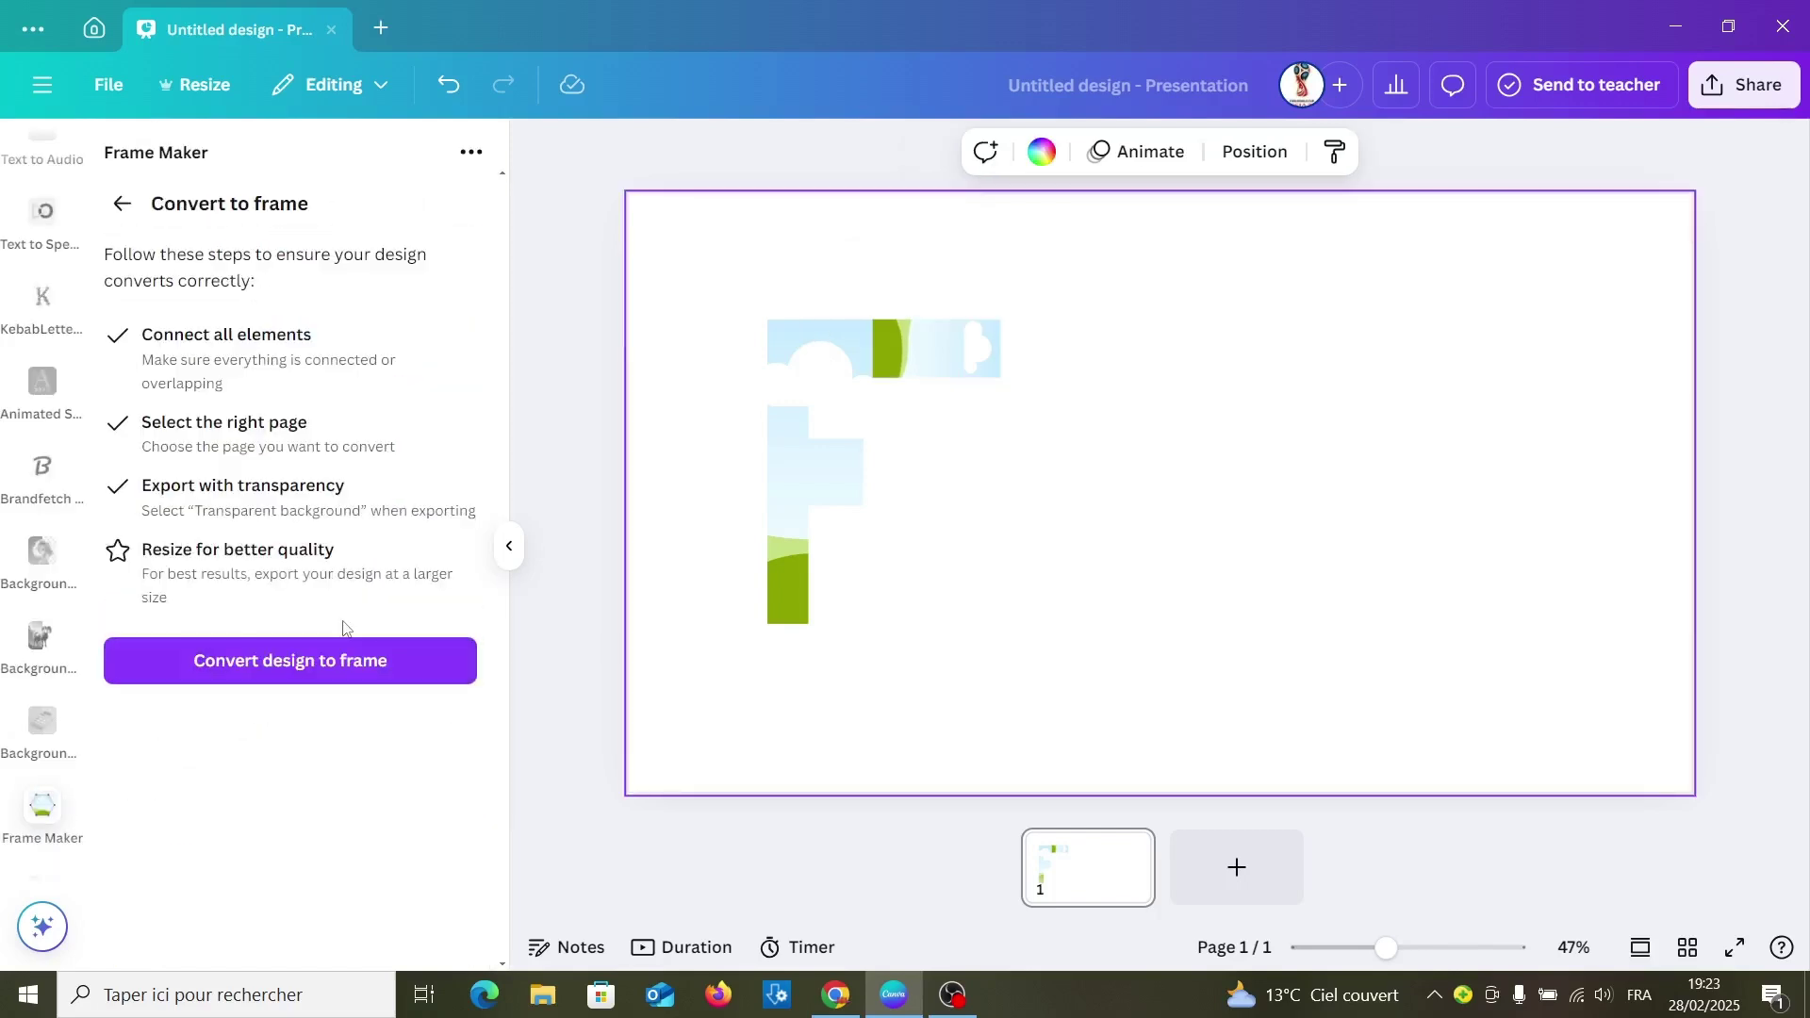
left_click(341, 663)
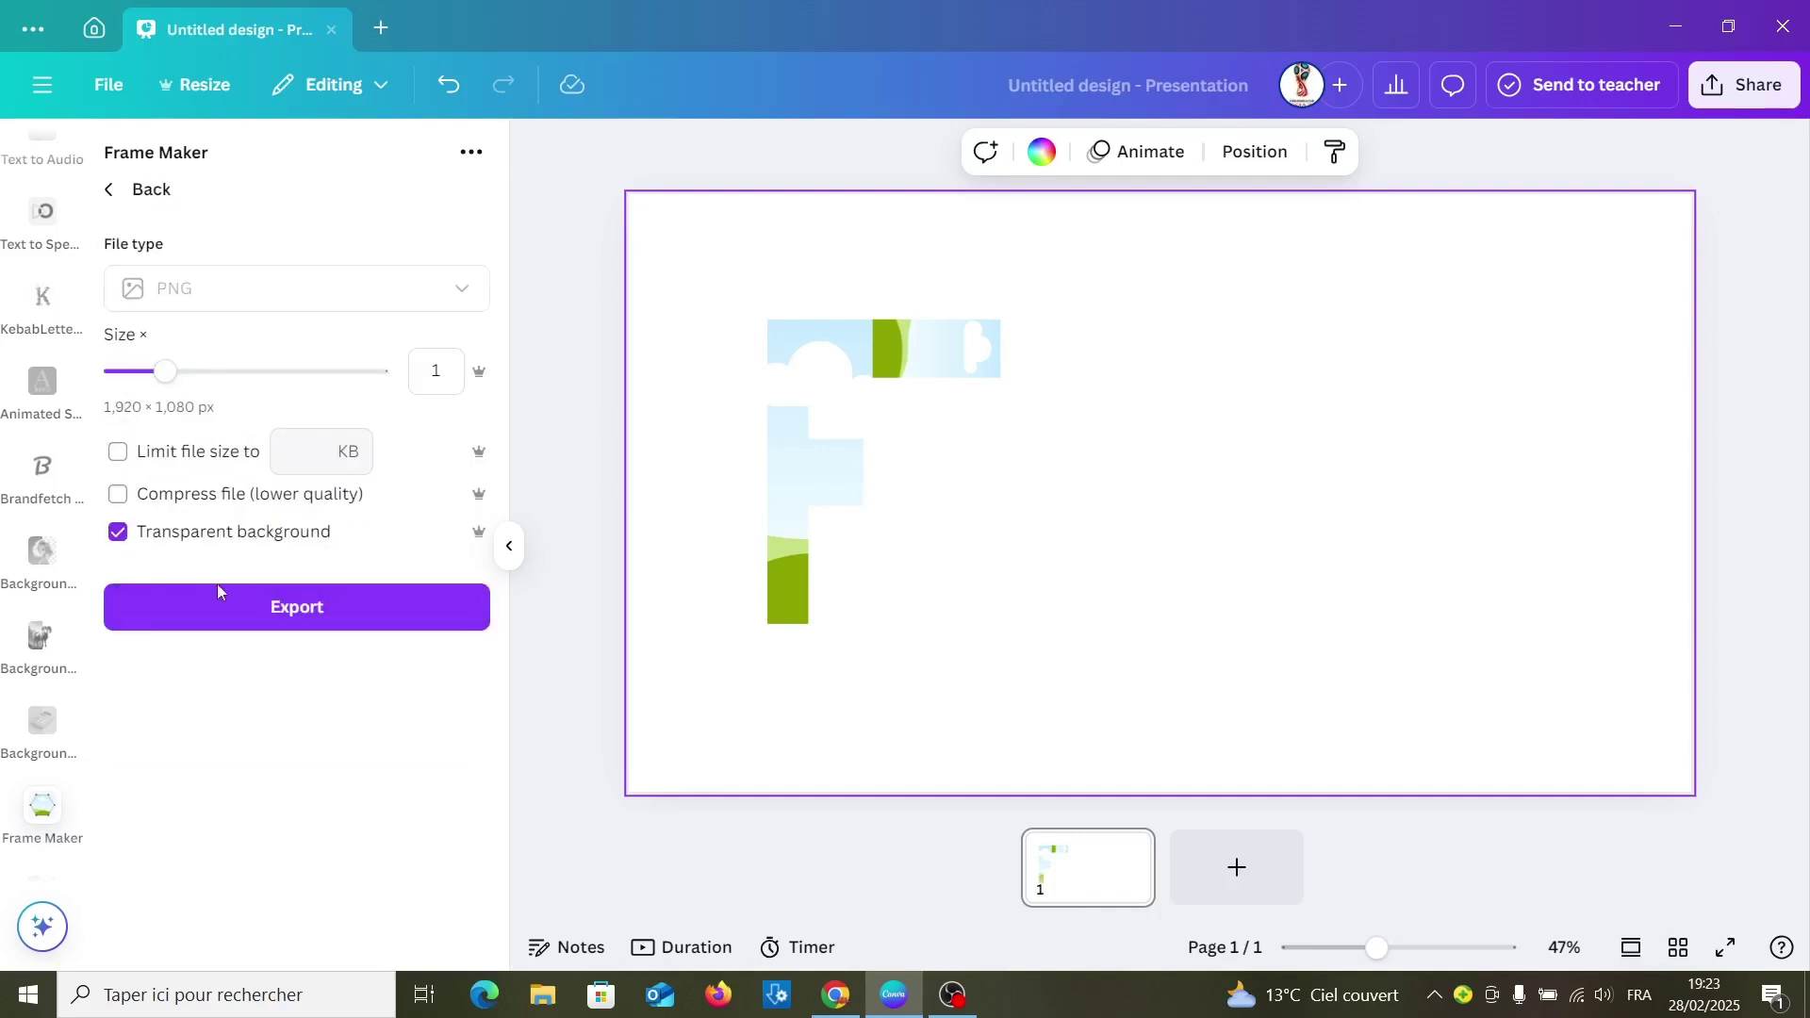
left_click(313, 611)
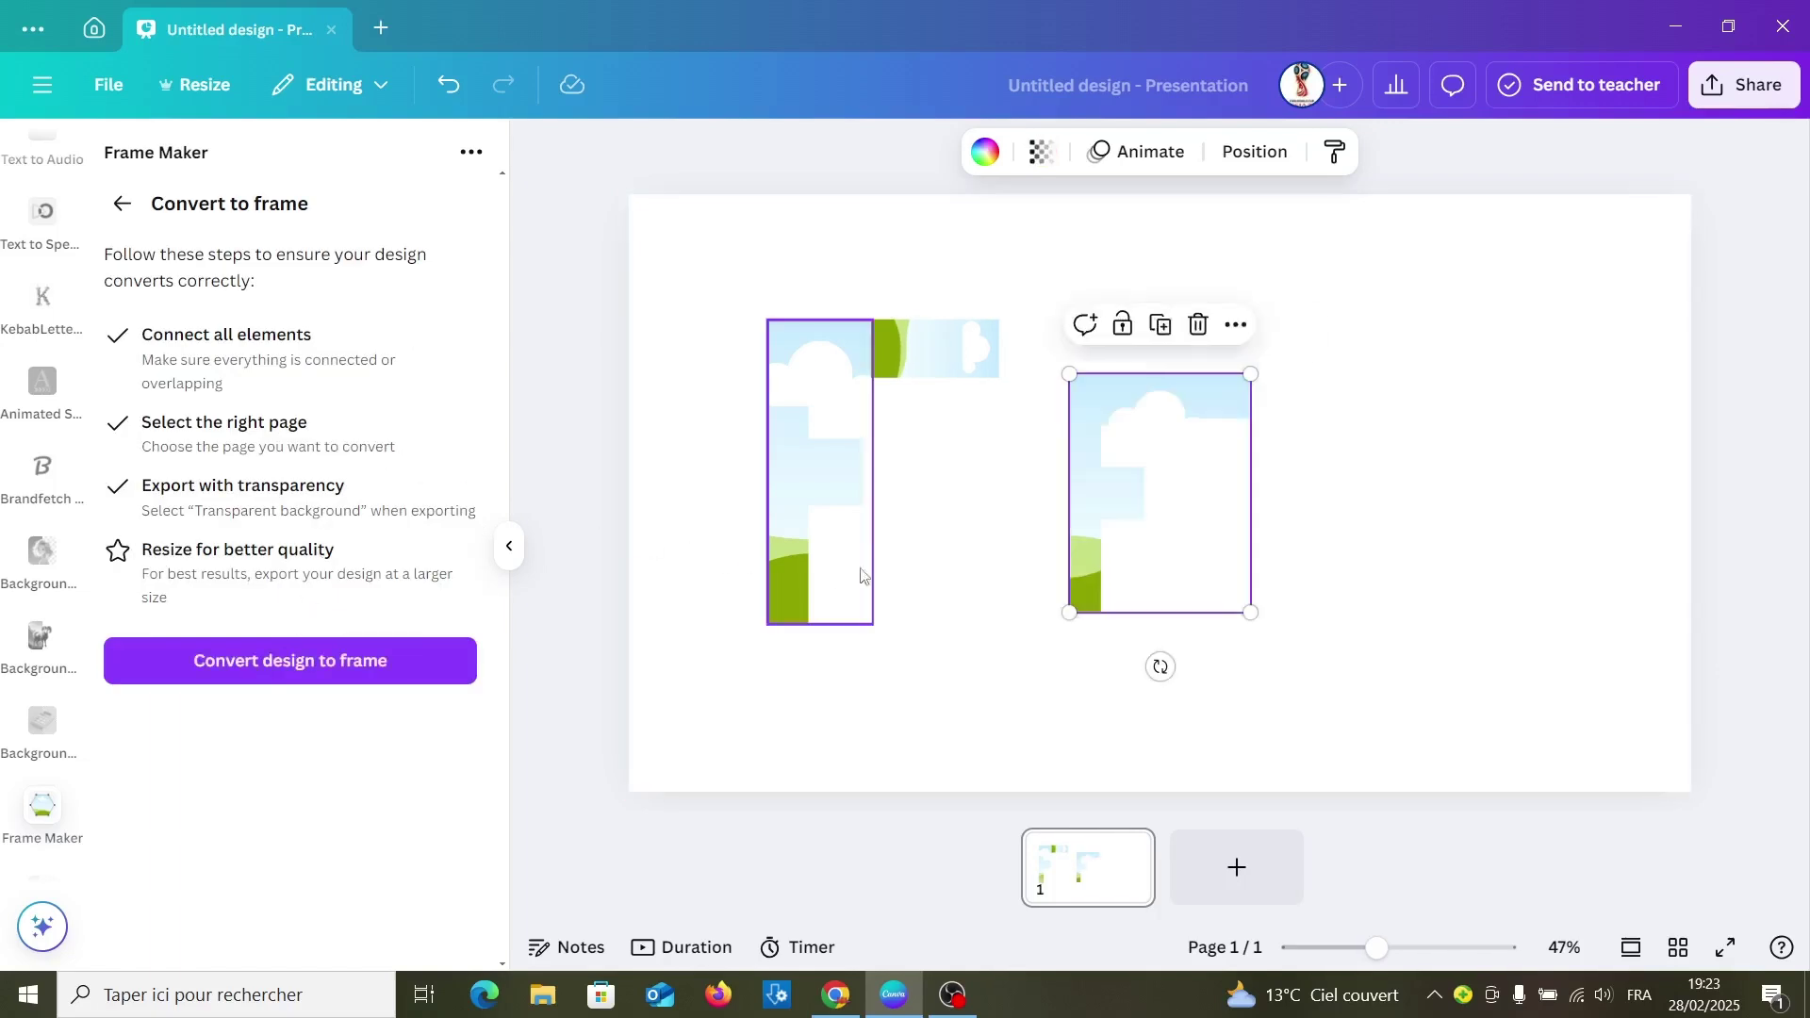
Delete the old tall F piece and top bar, leaving the new F frame at the upper left
left_click_drag(1118, 516, 984, 545)
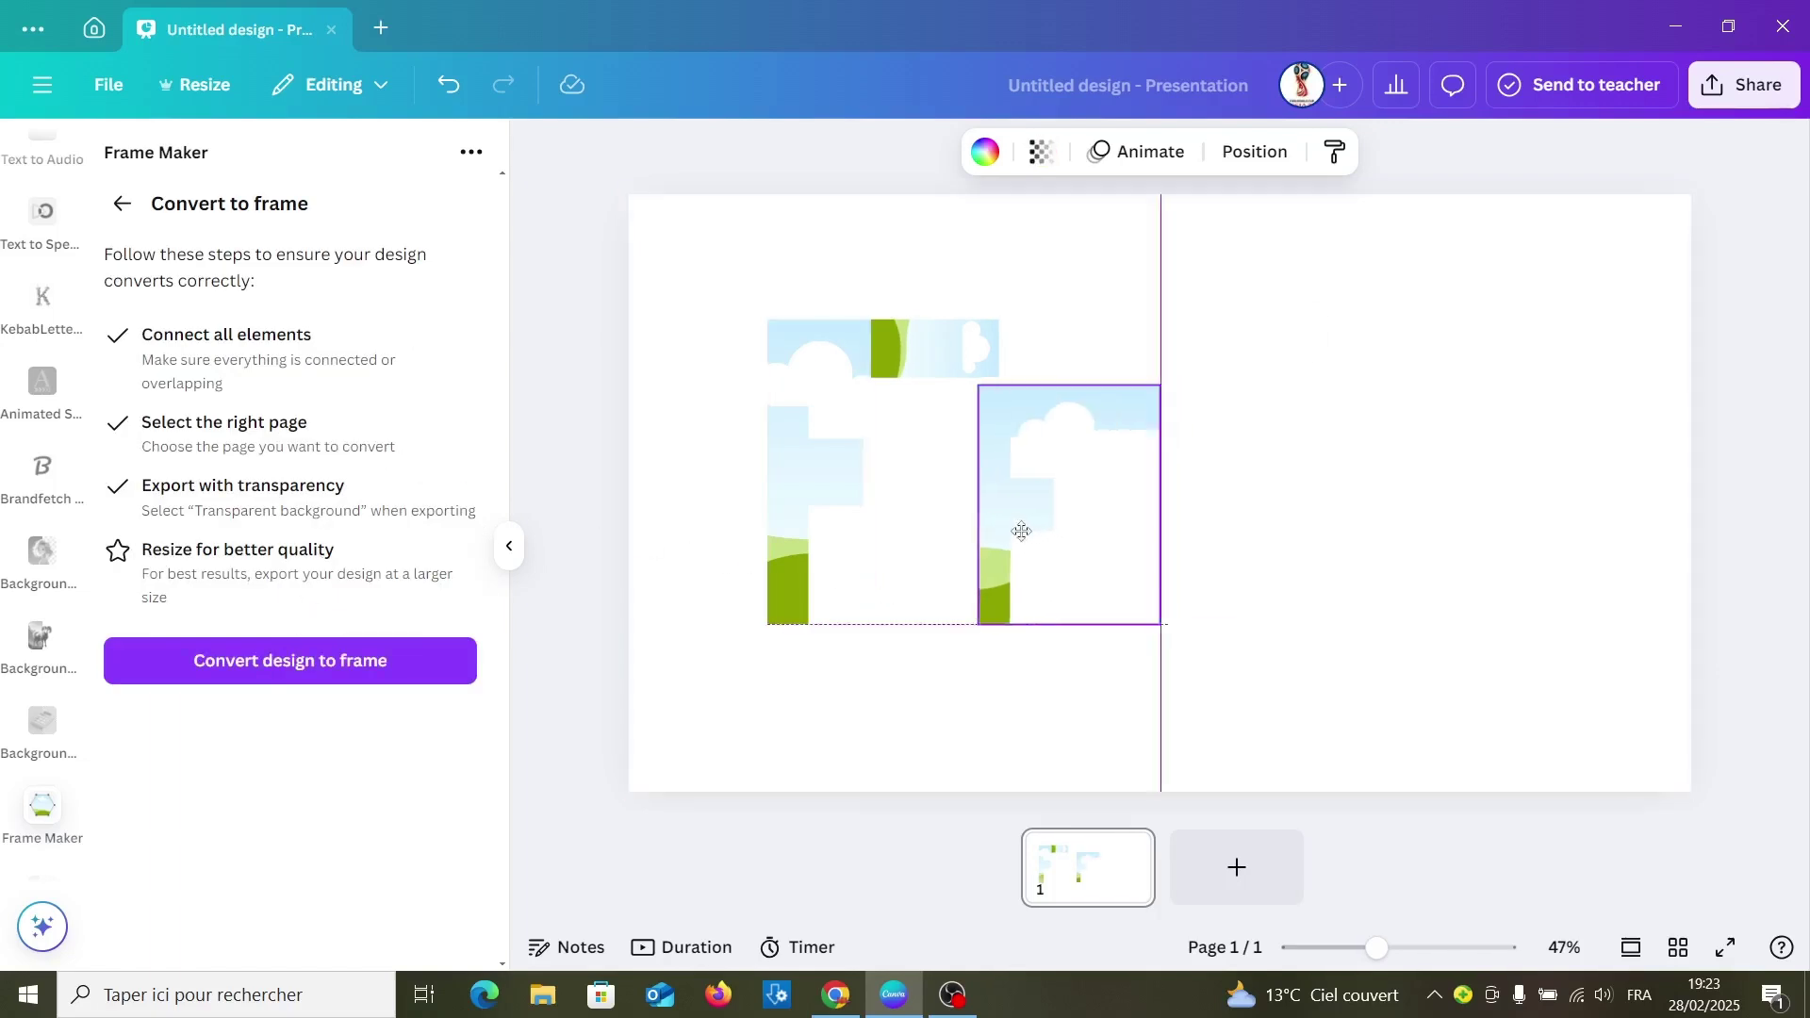
left_click(790, 583)
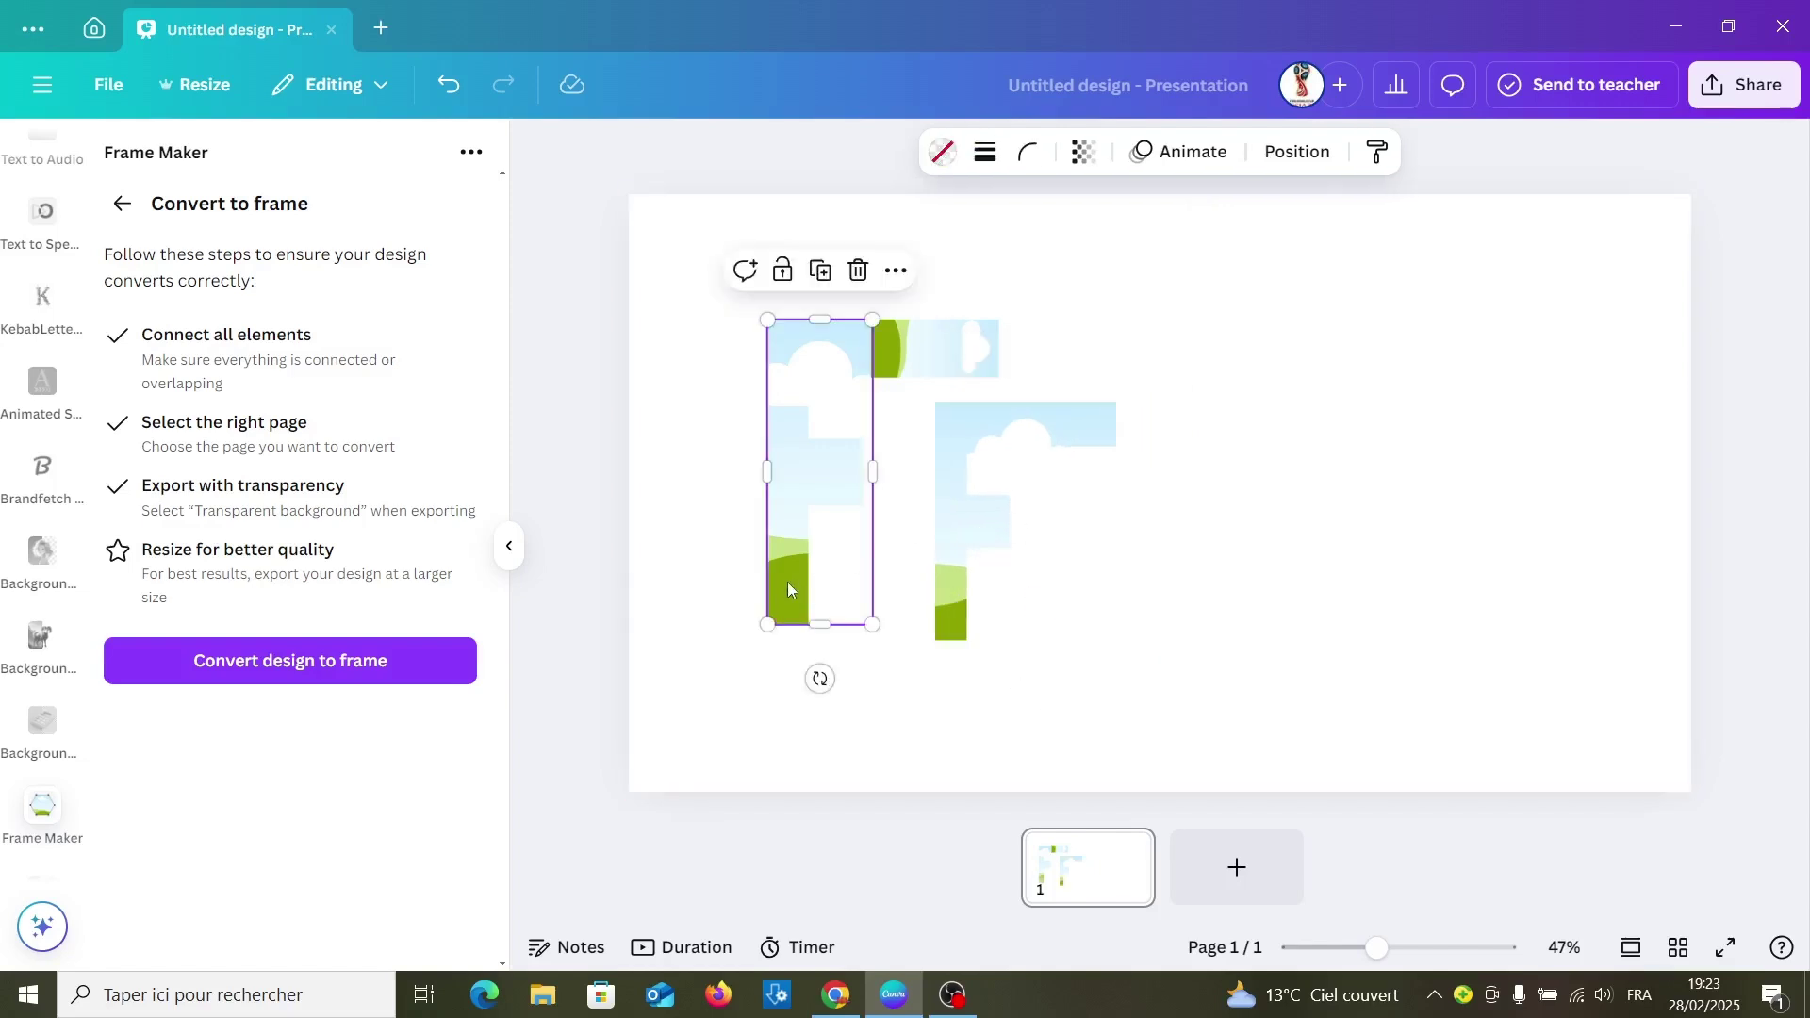
key("Delete")
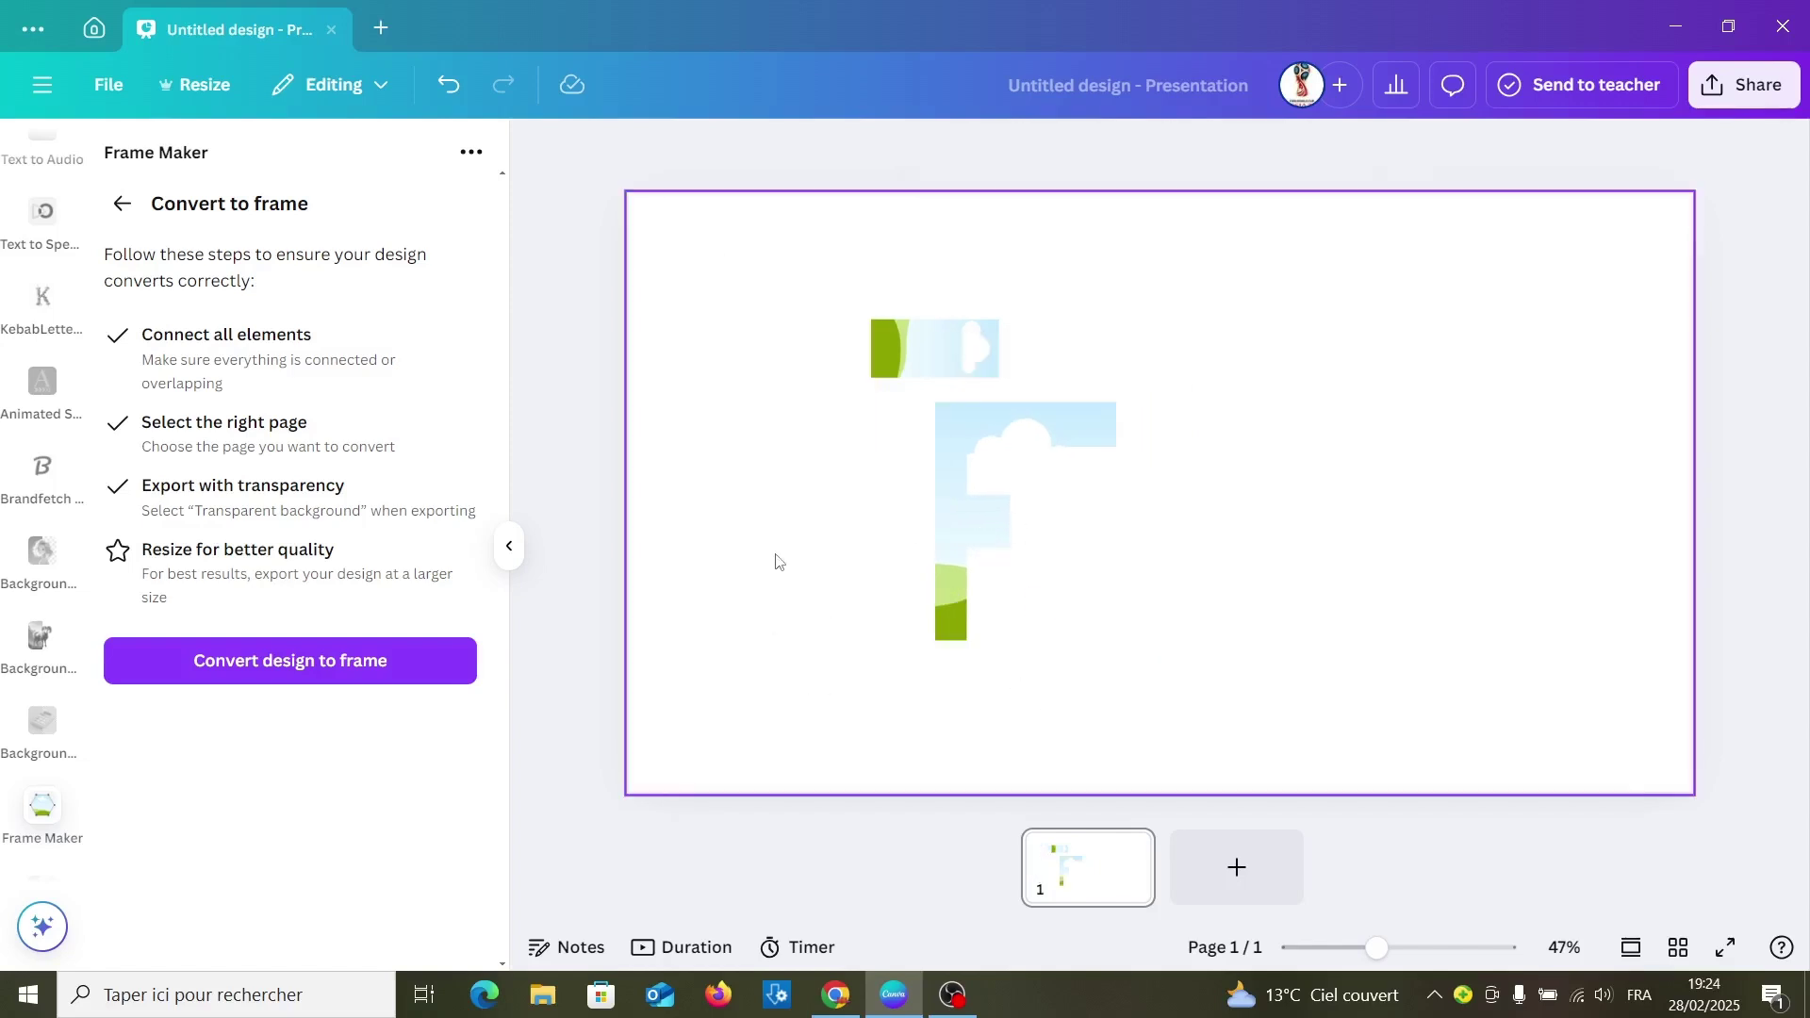
left_click(888, 364)
key("Delete")
left_click_drag(908, 449, 701, 403)
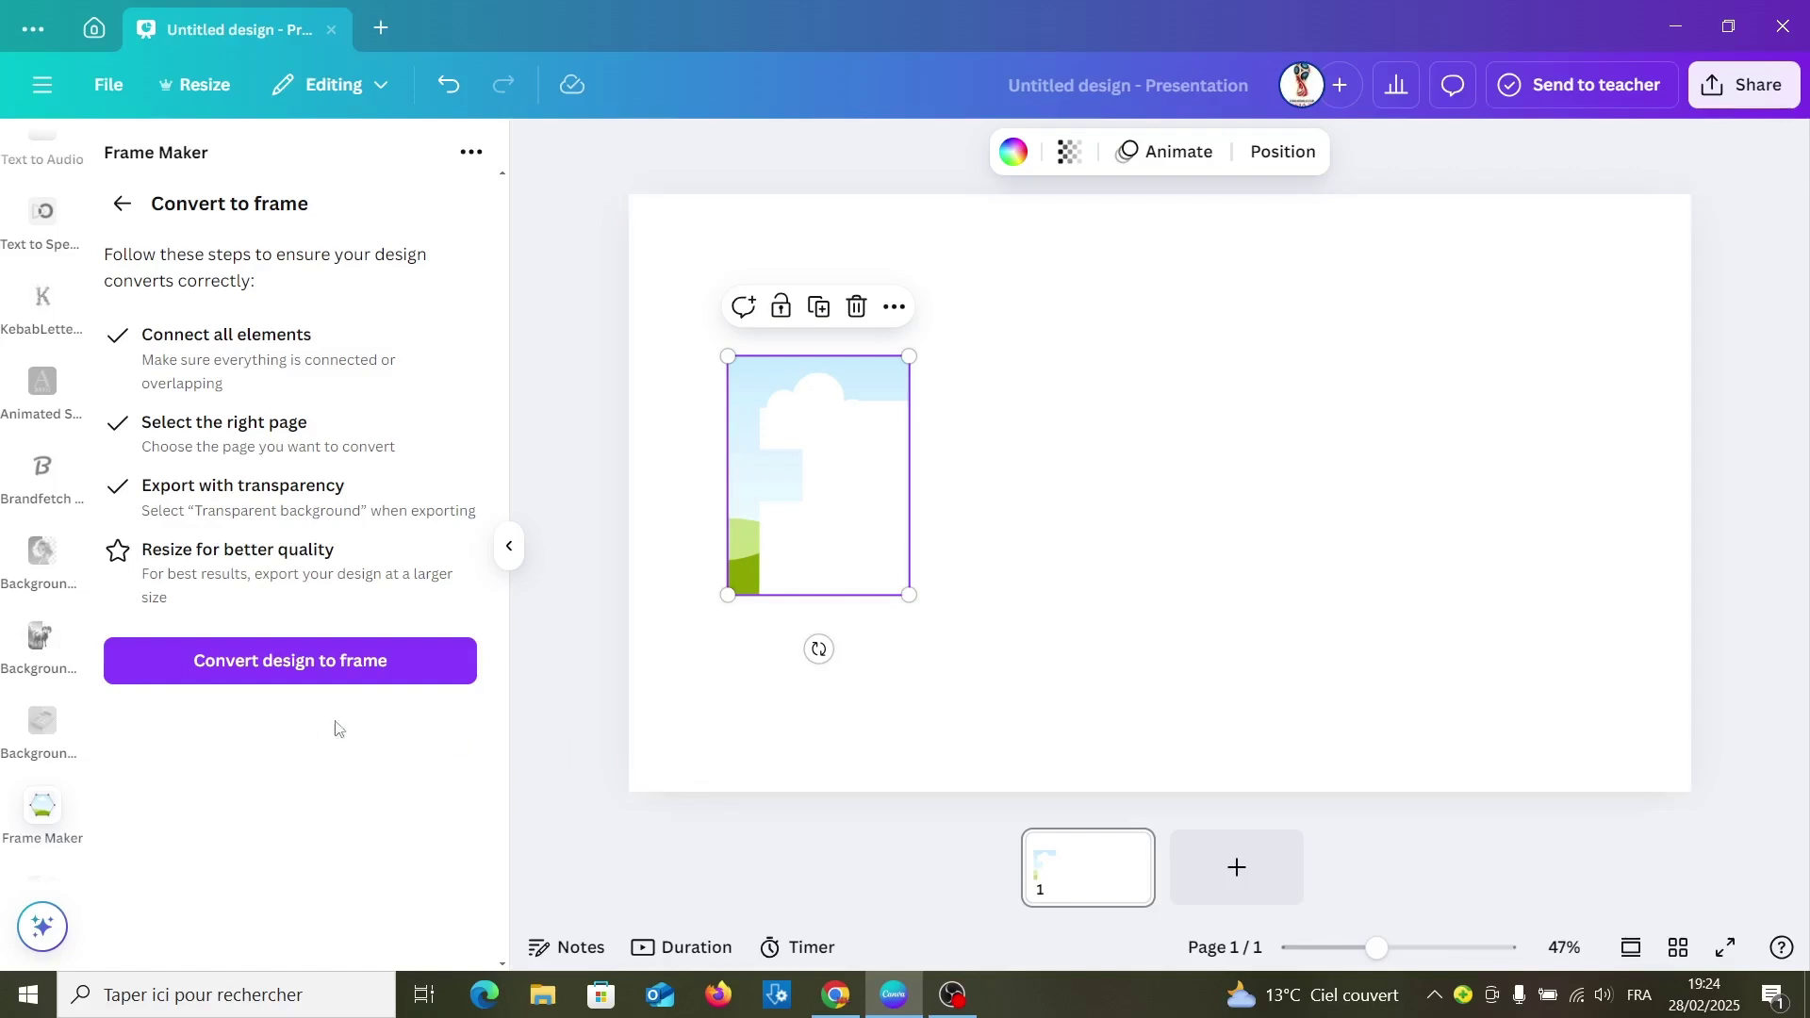
left_click_drag(502, 594, 496, 767)
Add A and S letter frames beside the F, resized to match it
left_click(308, 175)
type("A")
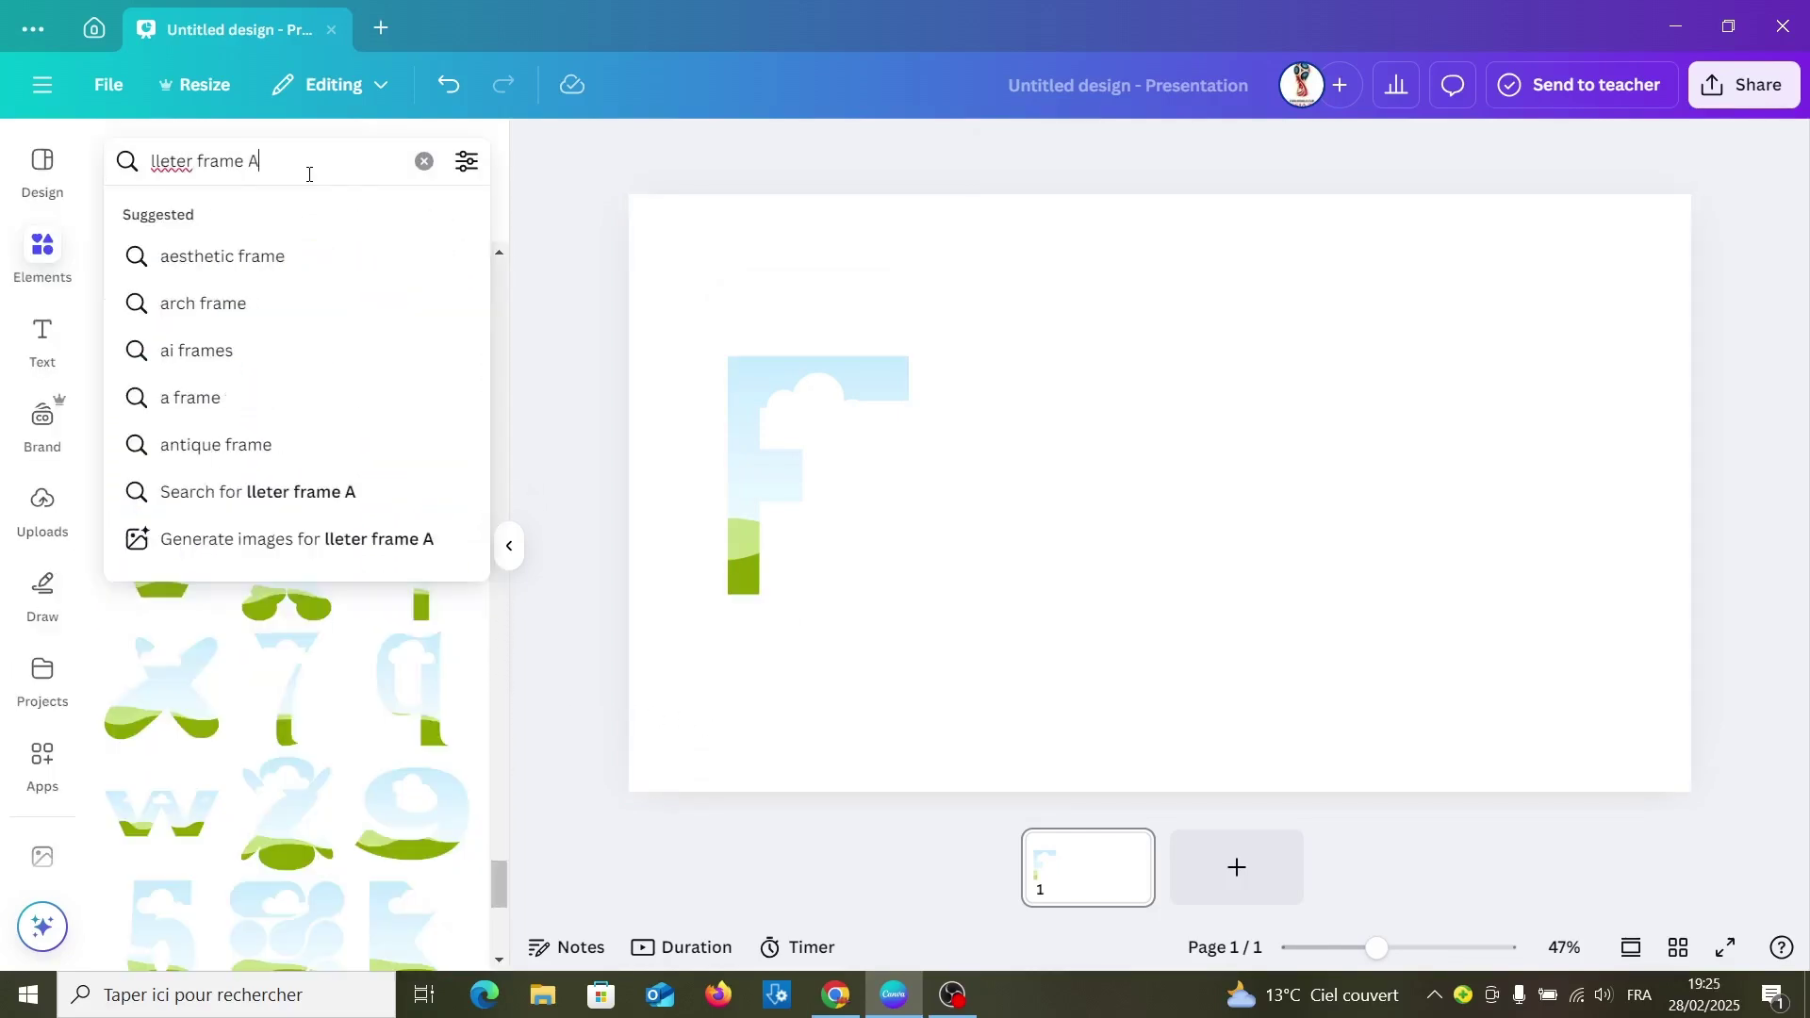
key("Return")
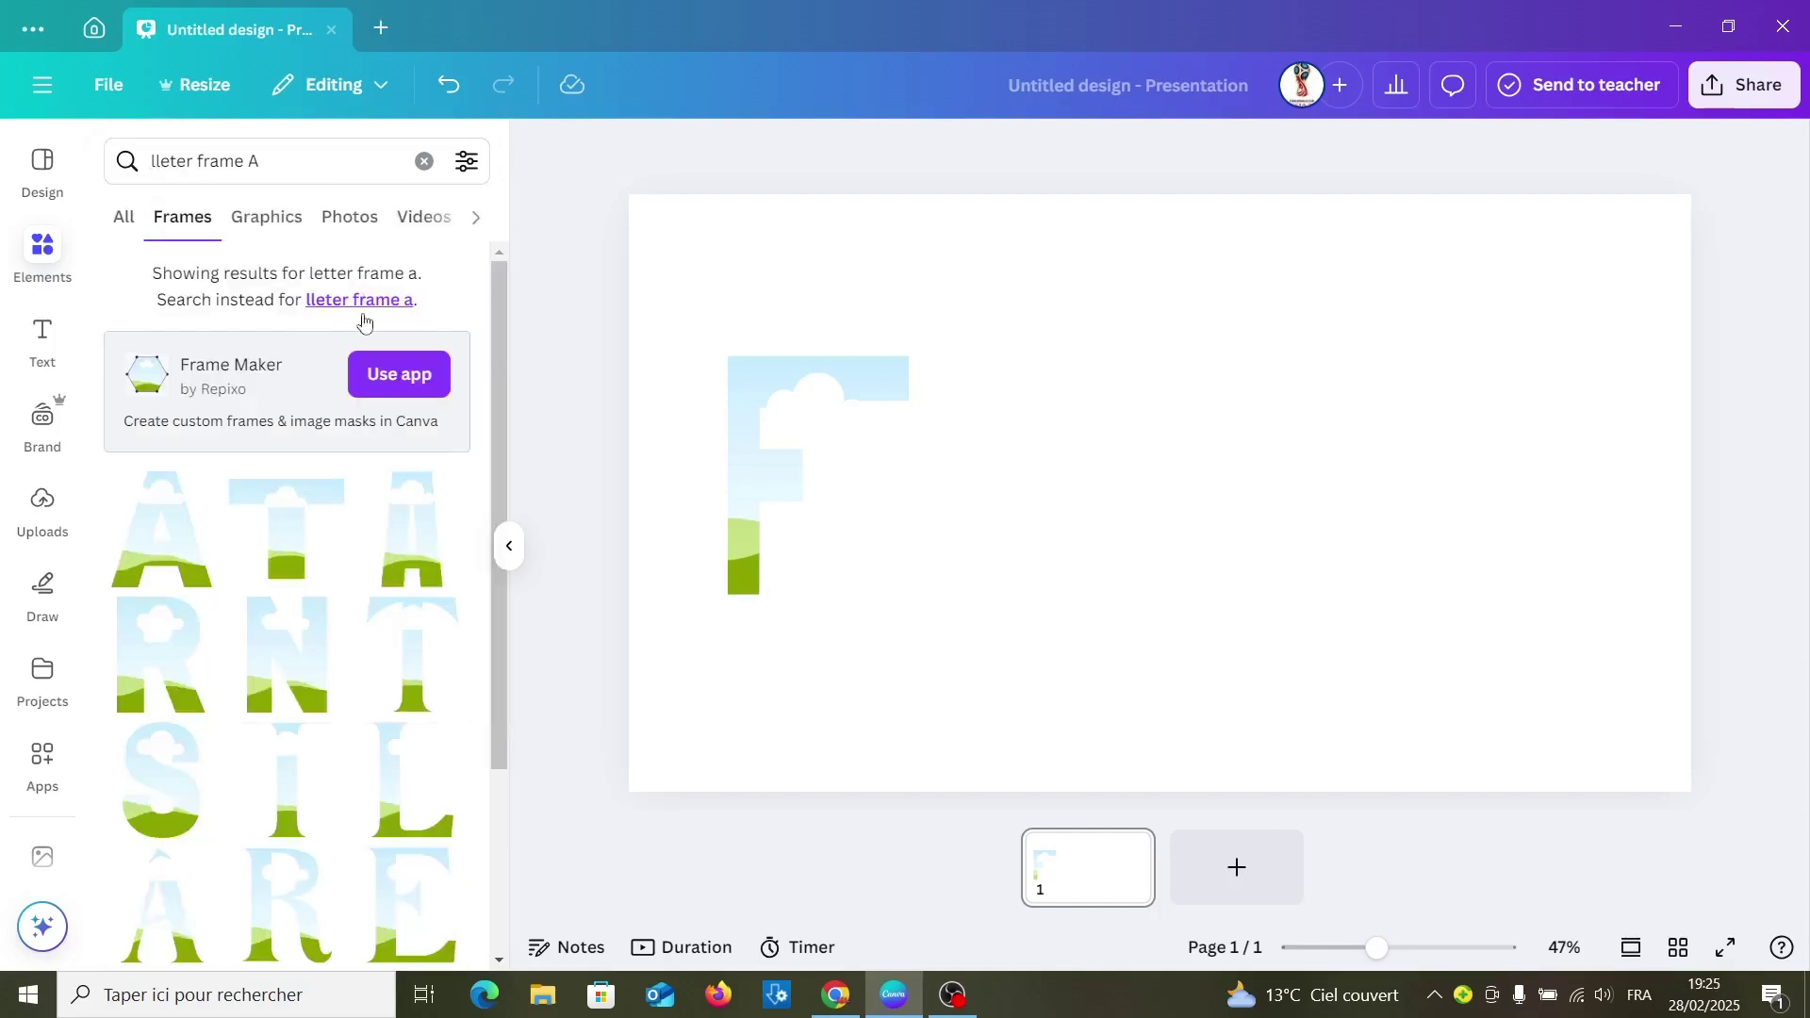
left_click(401, 566)
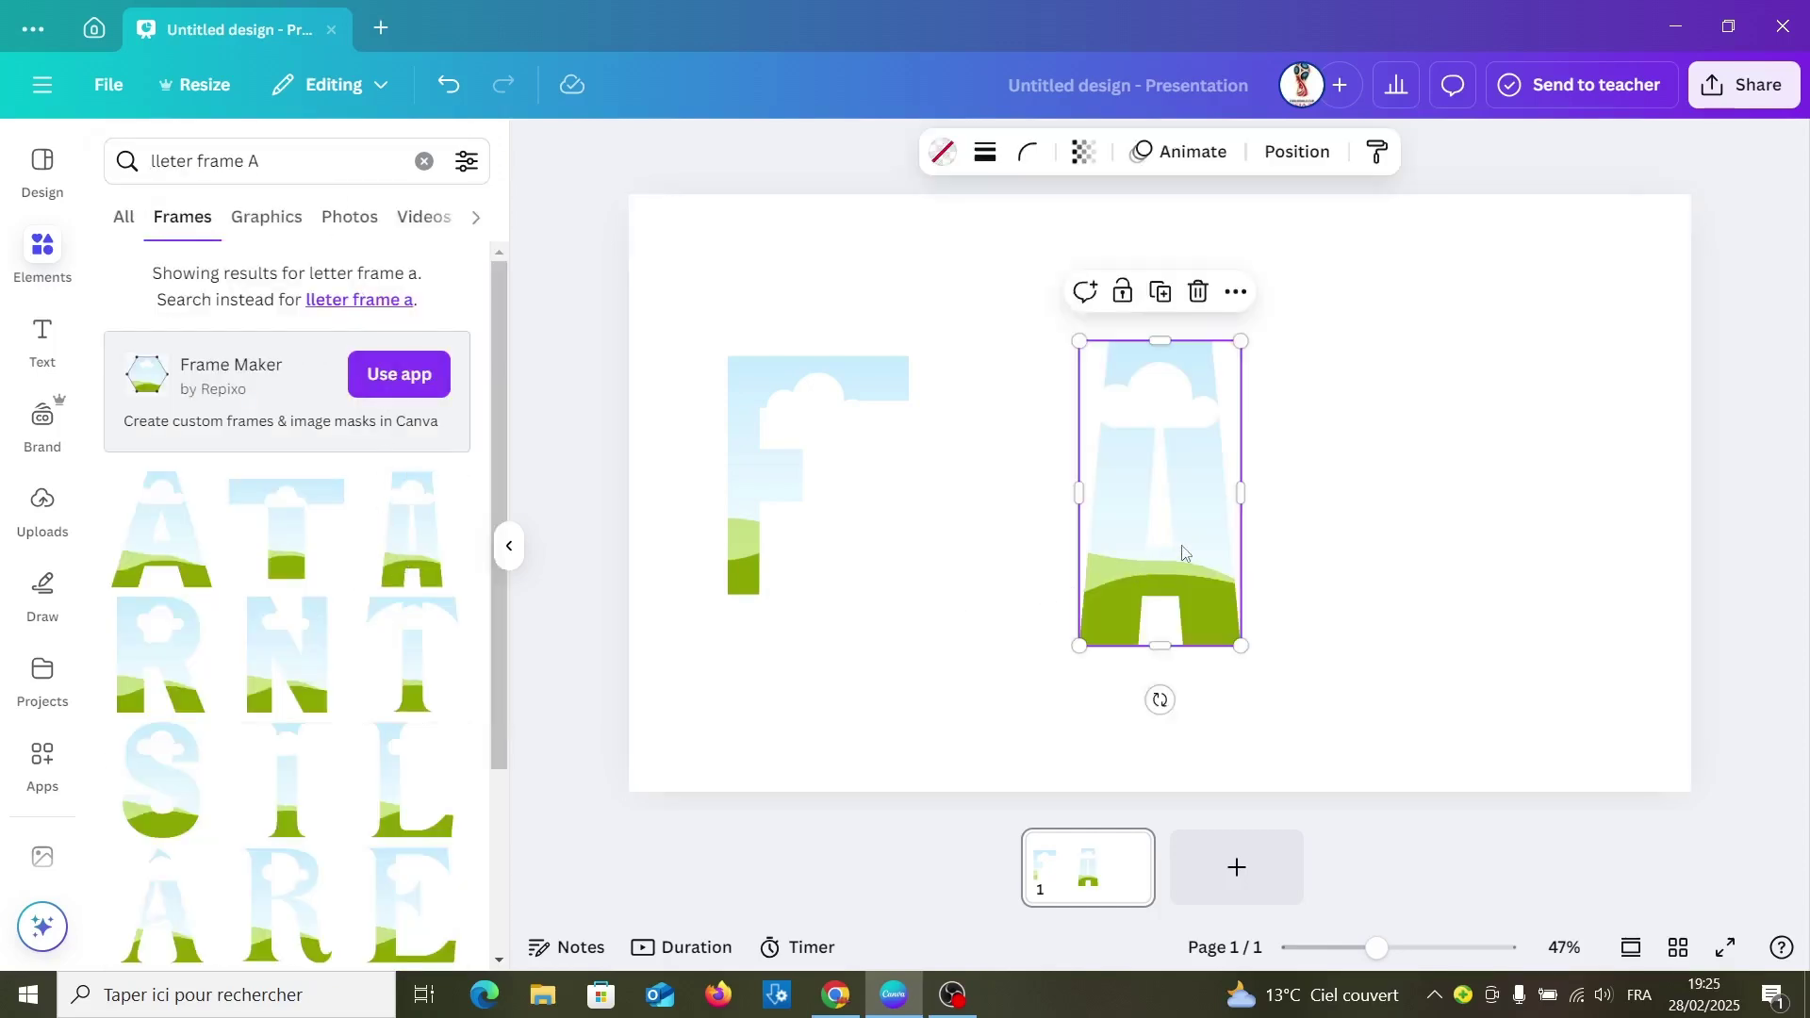
left_click_drag(1183, 544, 910, 617)
left_click_drag(967, 716, 902, 595)
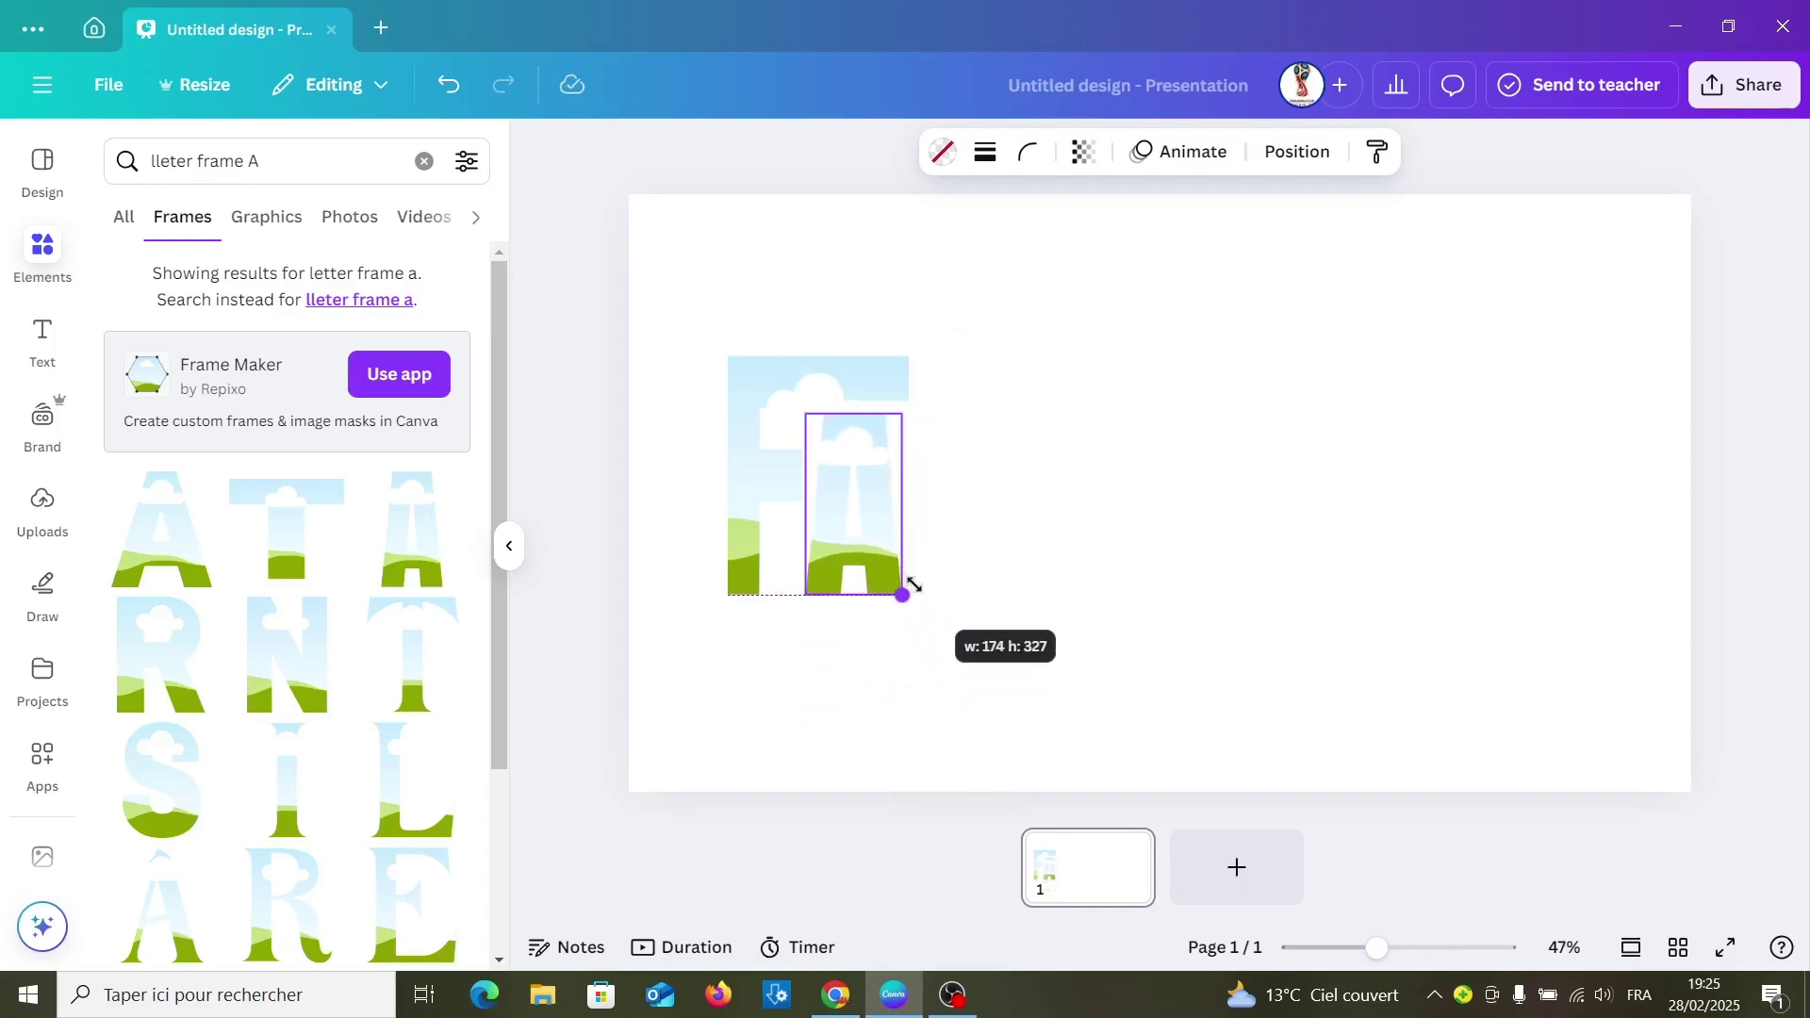
left_click(160, 781)
left_click_drag(1135, 631, 986, 599)
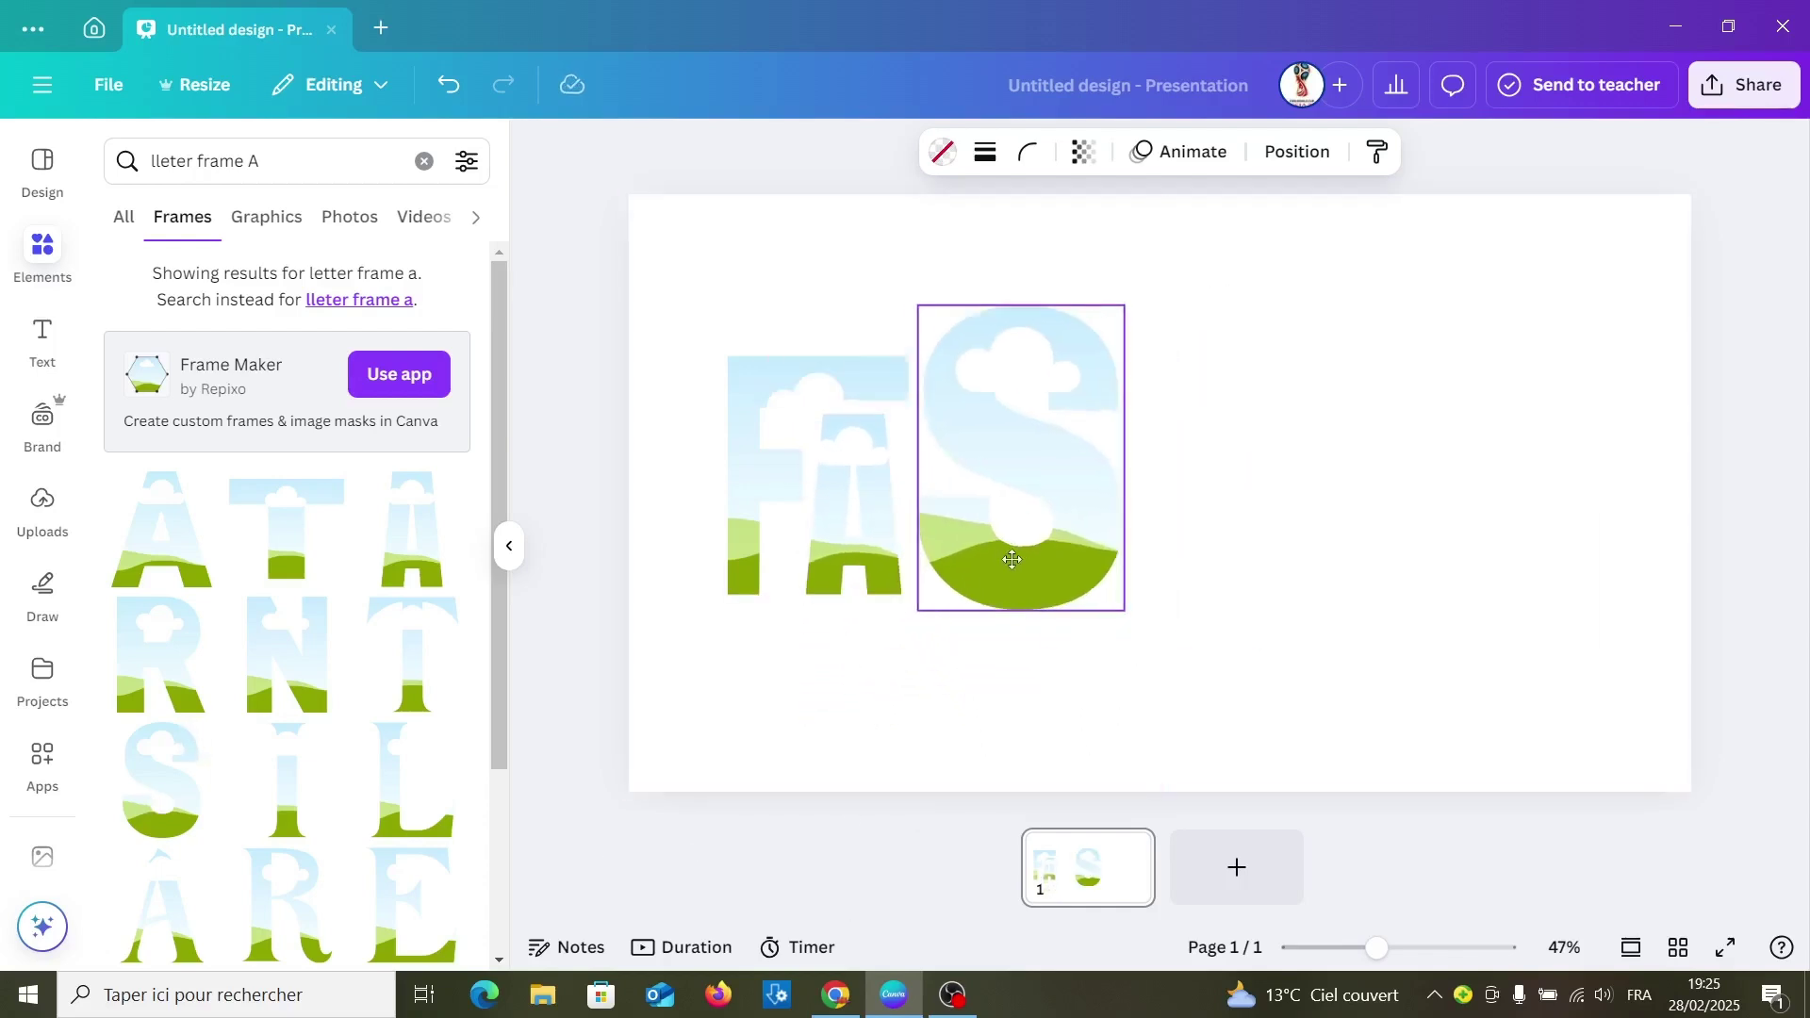
left_click_drag(1071, 455, 998, 459)
Add a narrowed H letter frame after the S, then move the whole word lower
left_click(253, 160)
type("H")
key("Return")
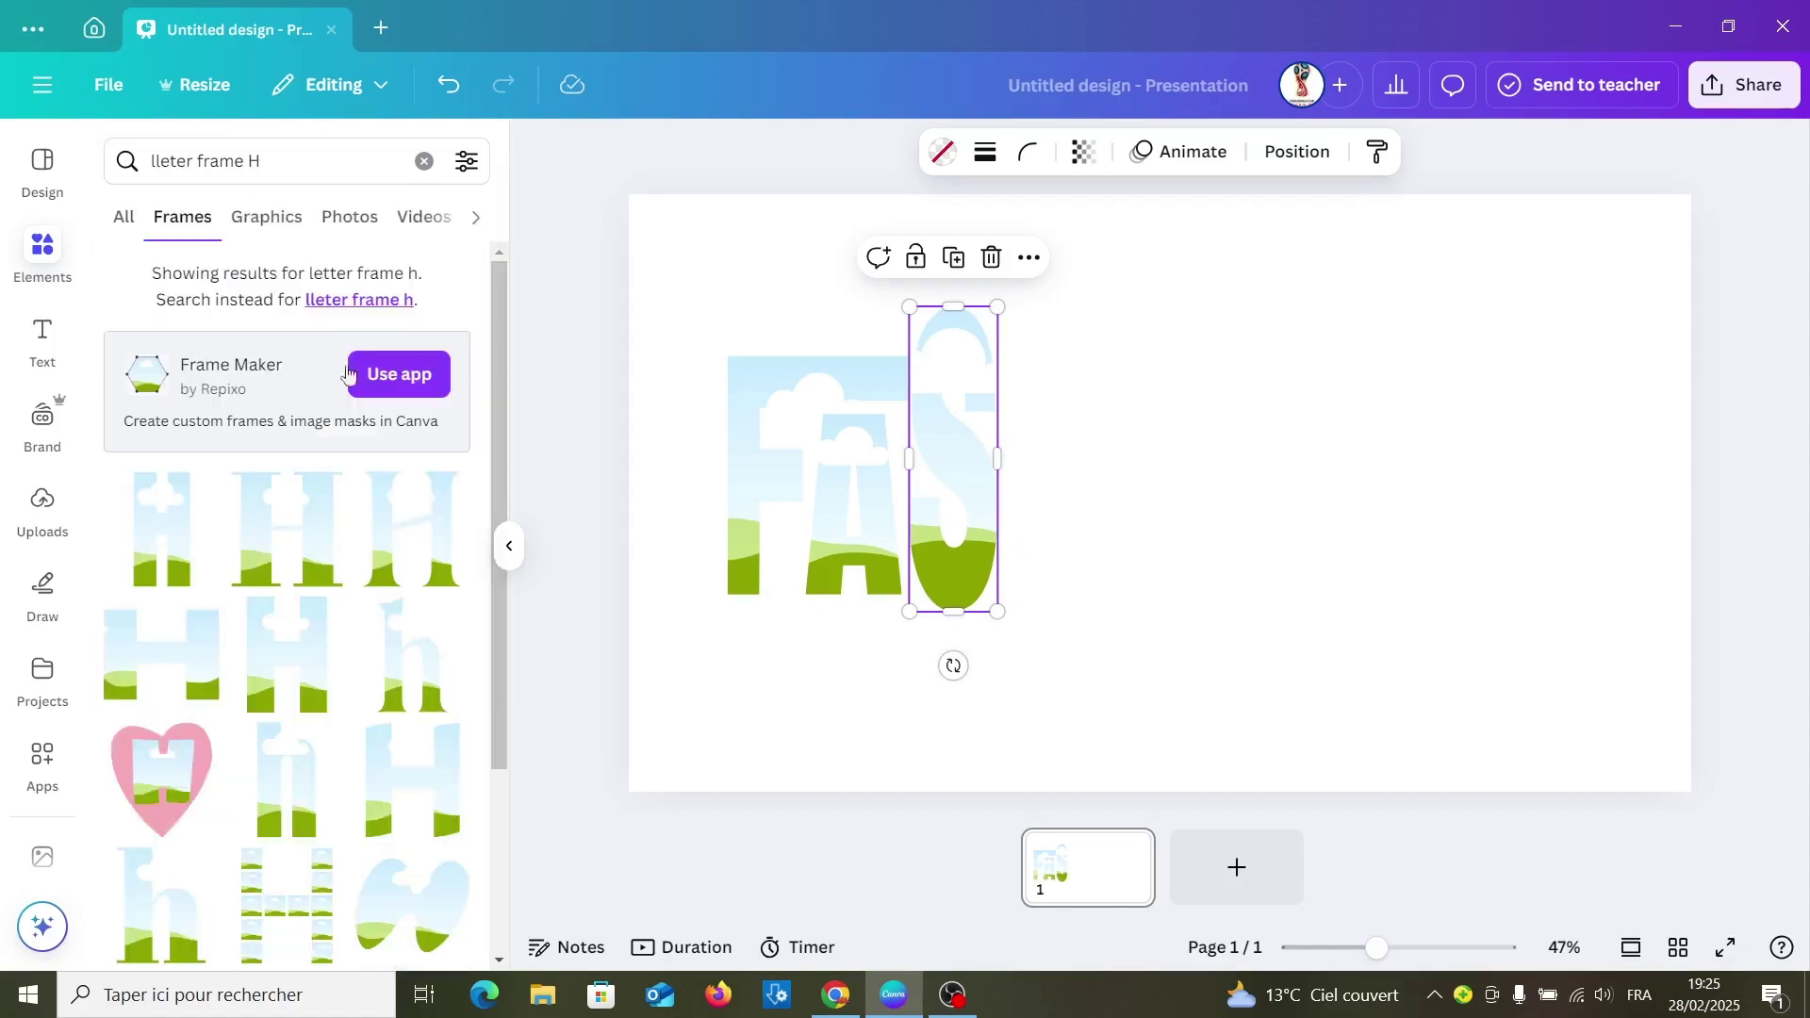
left_click(179, 547)
mouse_move(1159, 462)
left_mouse_down()
mouse_move(1079, 462)
mouse_move(1095, 459)
left_mouse_up()
key("ctrl+a")
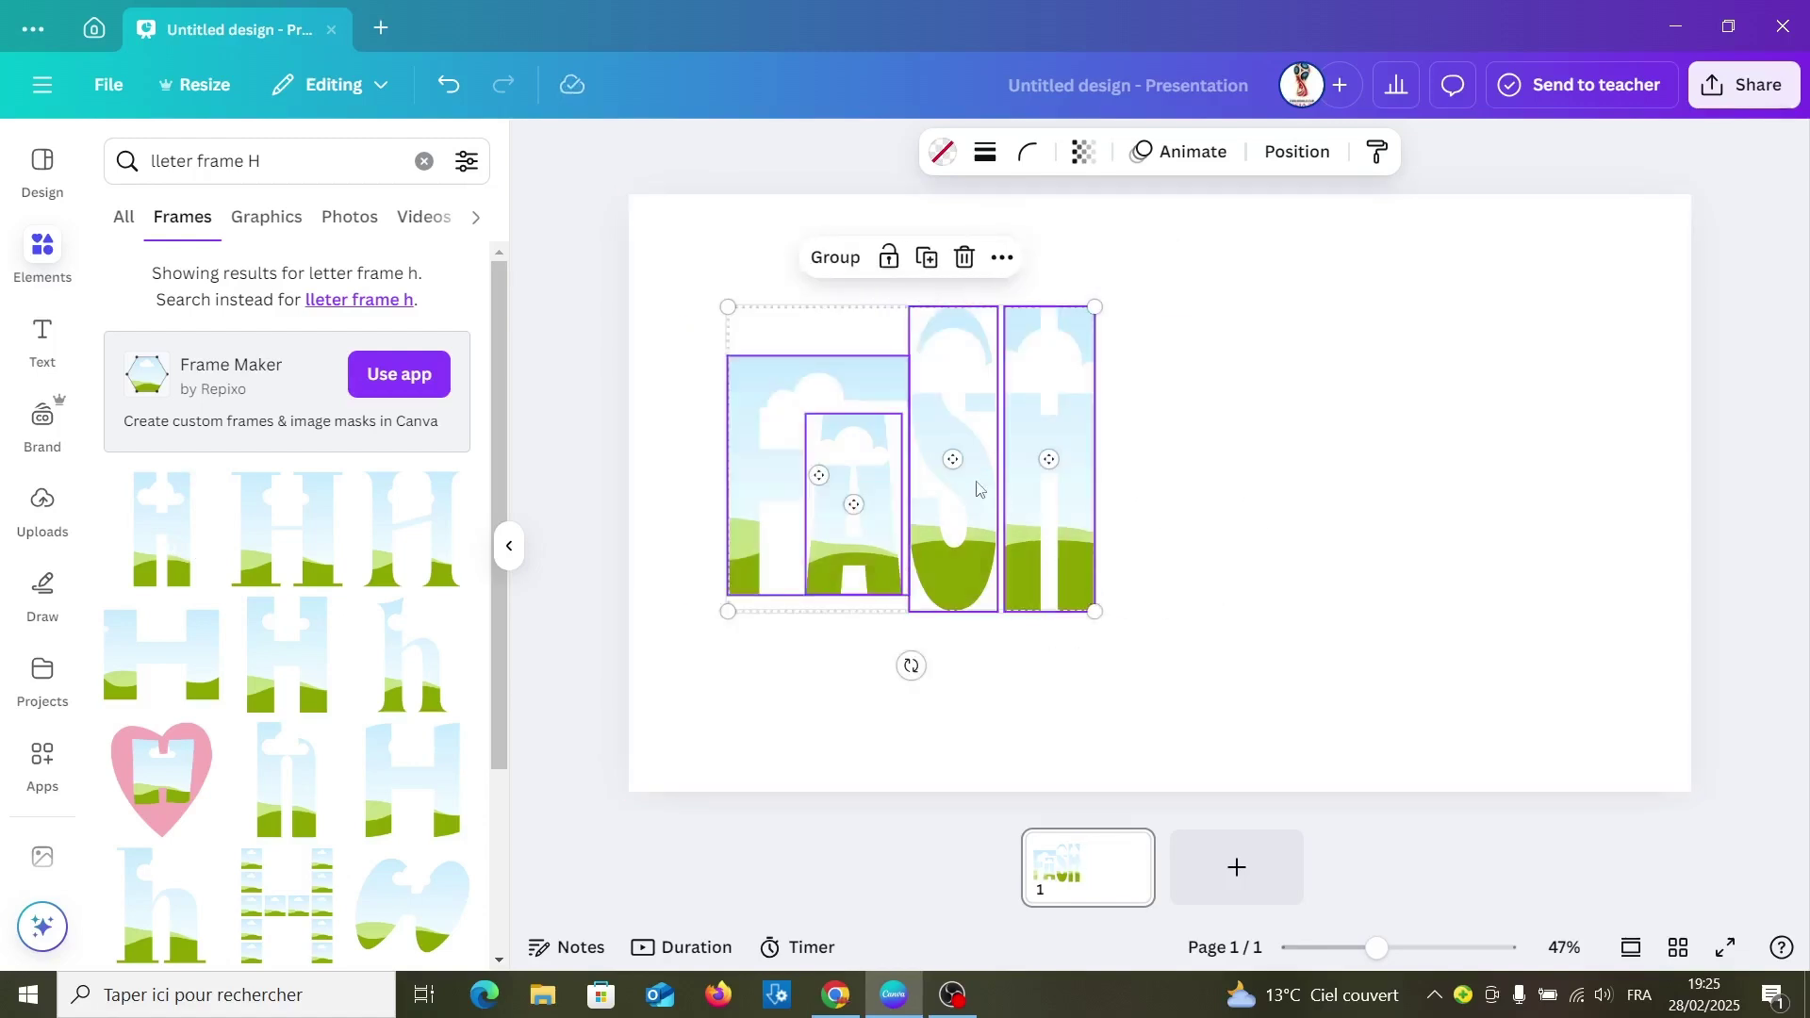
left_click_drag(977, 487, 971, 509)
left_click(1241, 618)
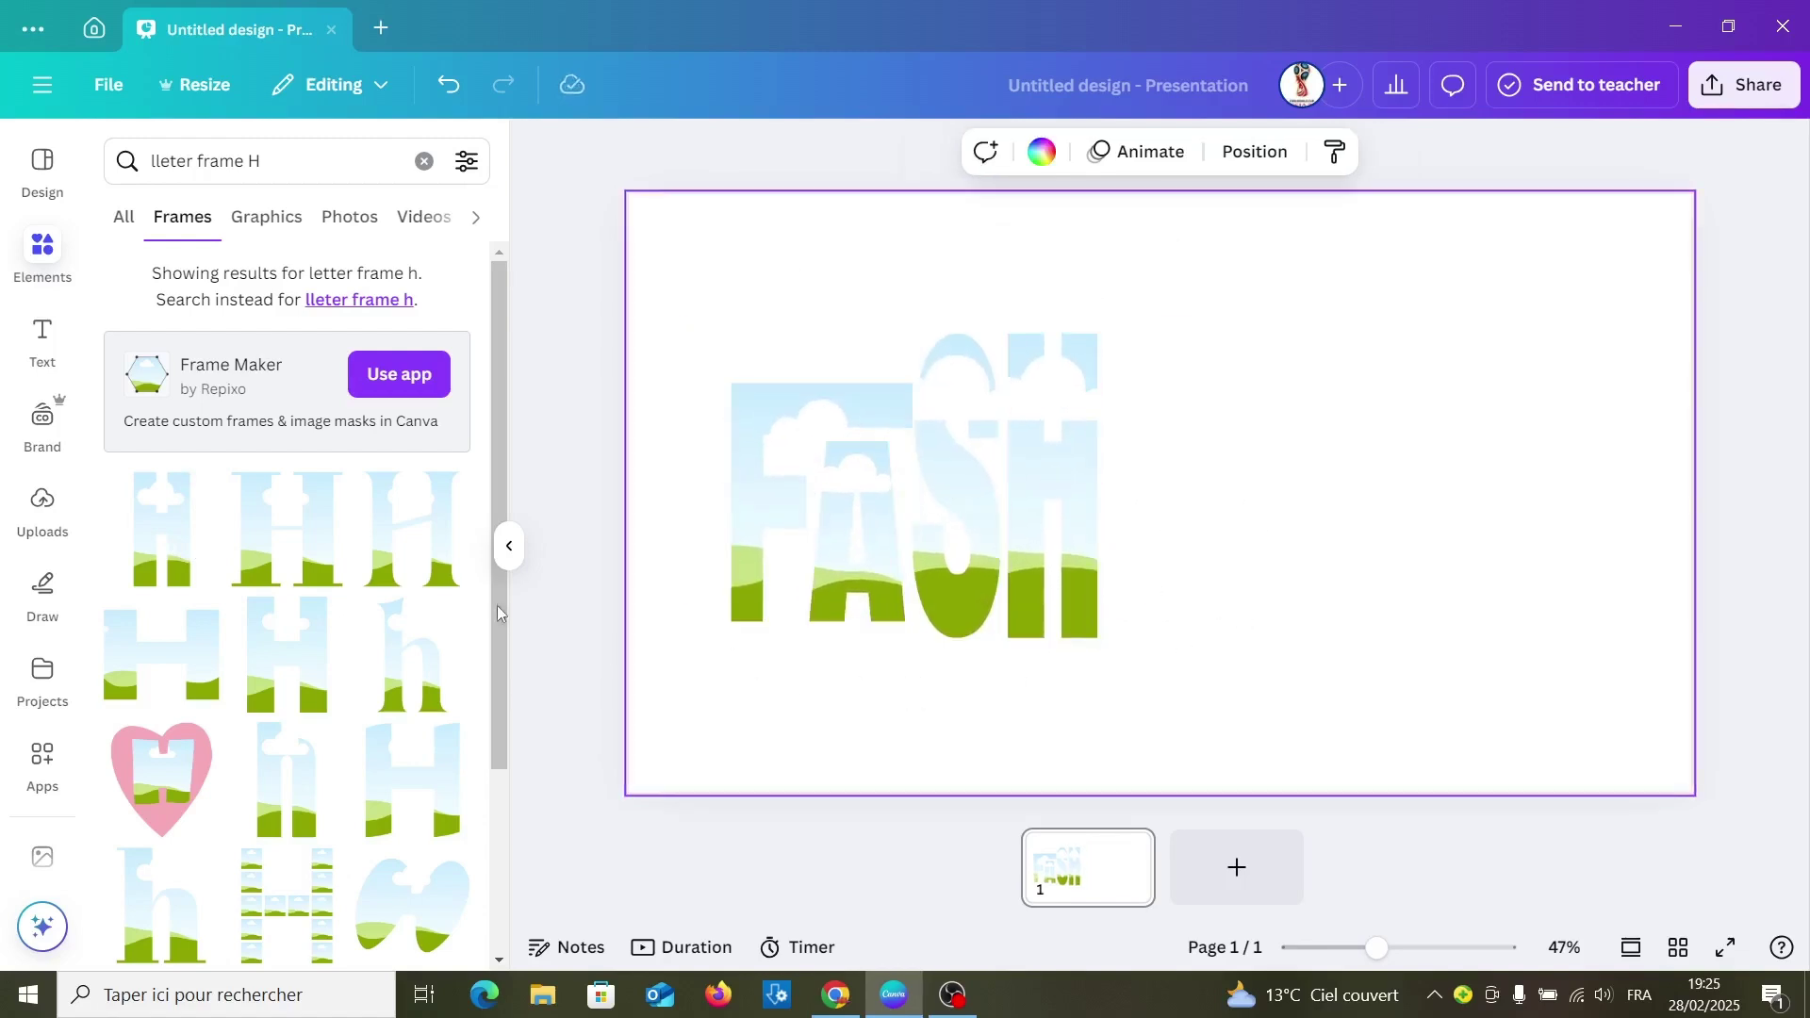
Add a thin, shortened letter I frame positioned above the H
left_click(271, 163)
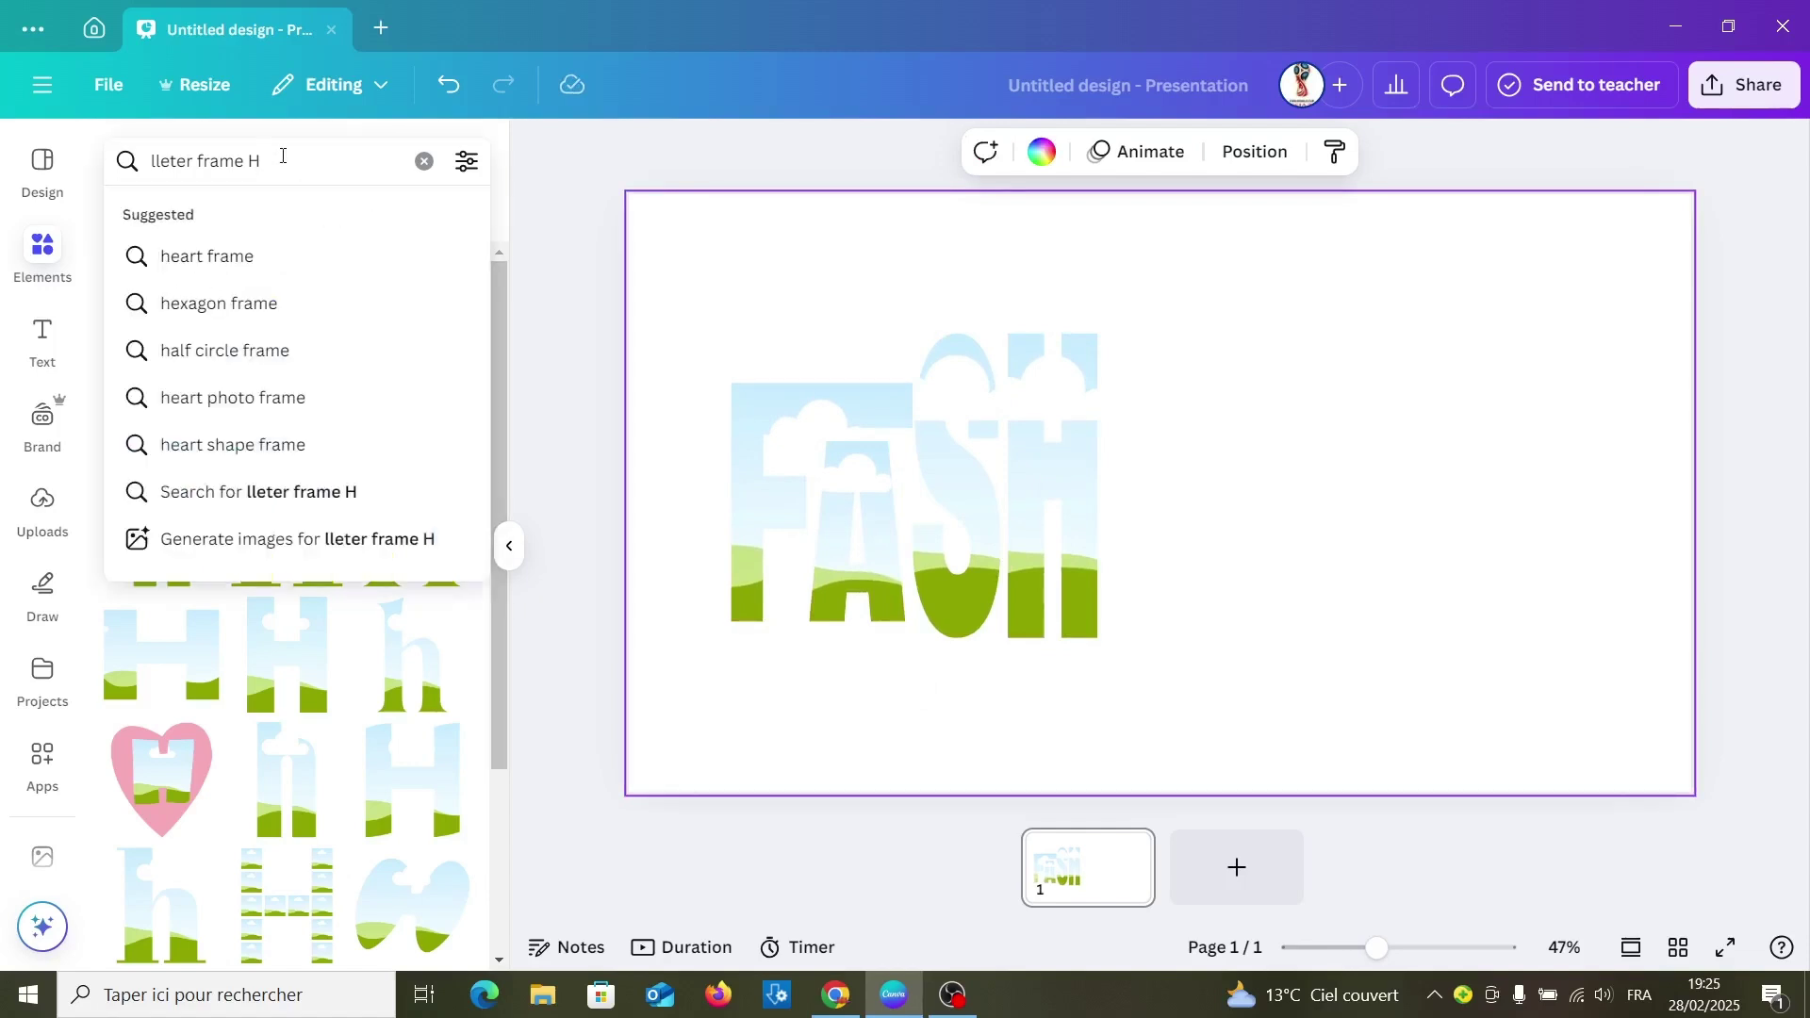
key("BackSpace")
type("i")
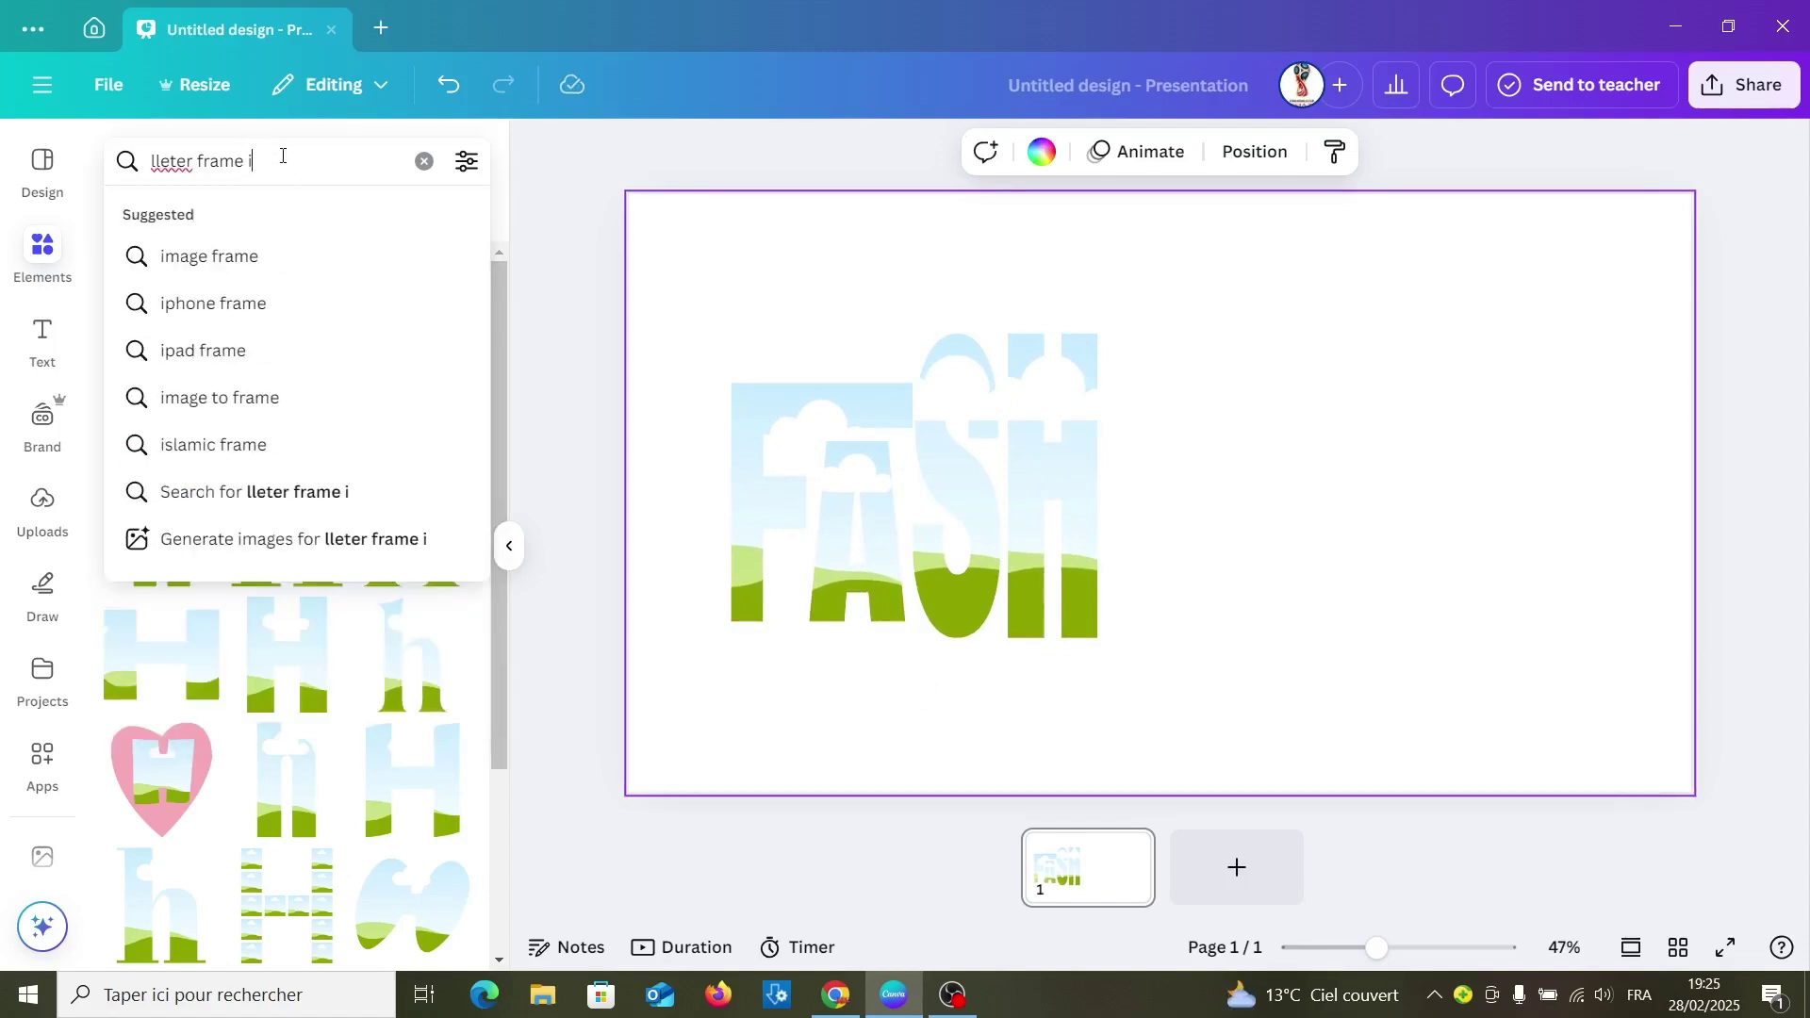
key("Return")
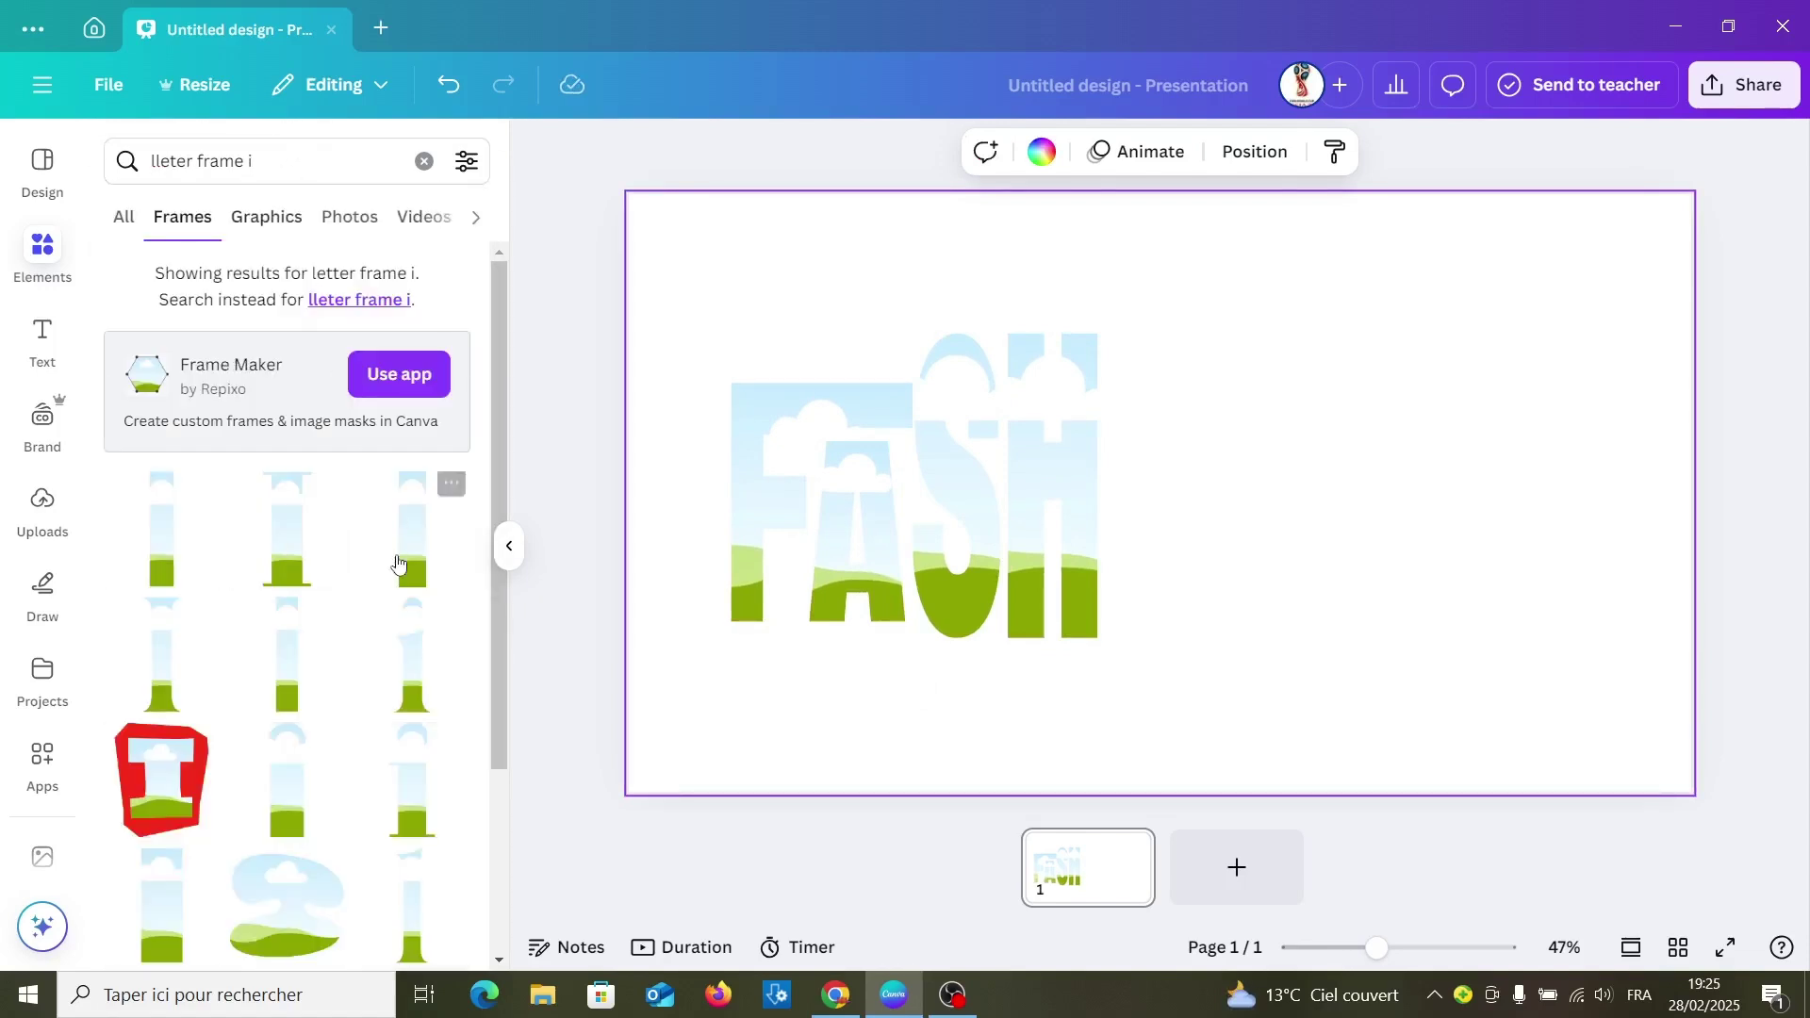
left_click(409, 564)
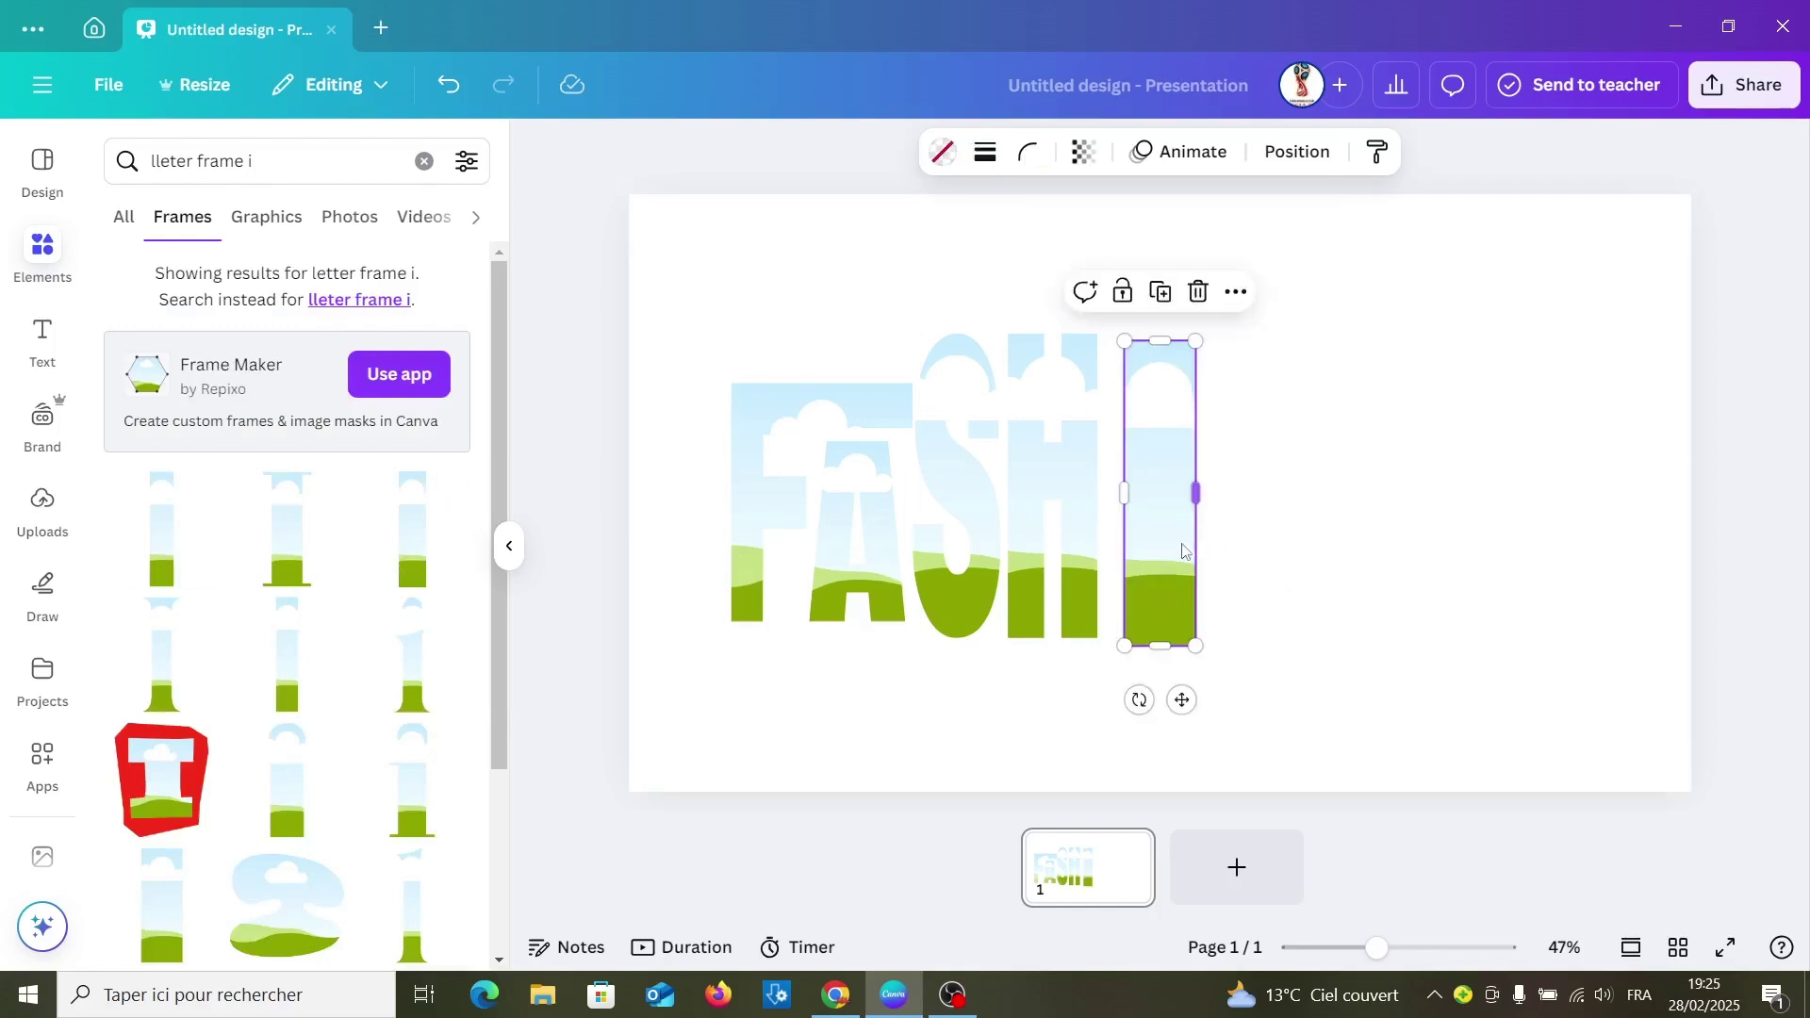
left_click_drag(1195, 493, 1164, 475)
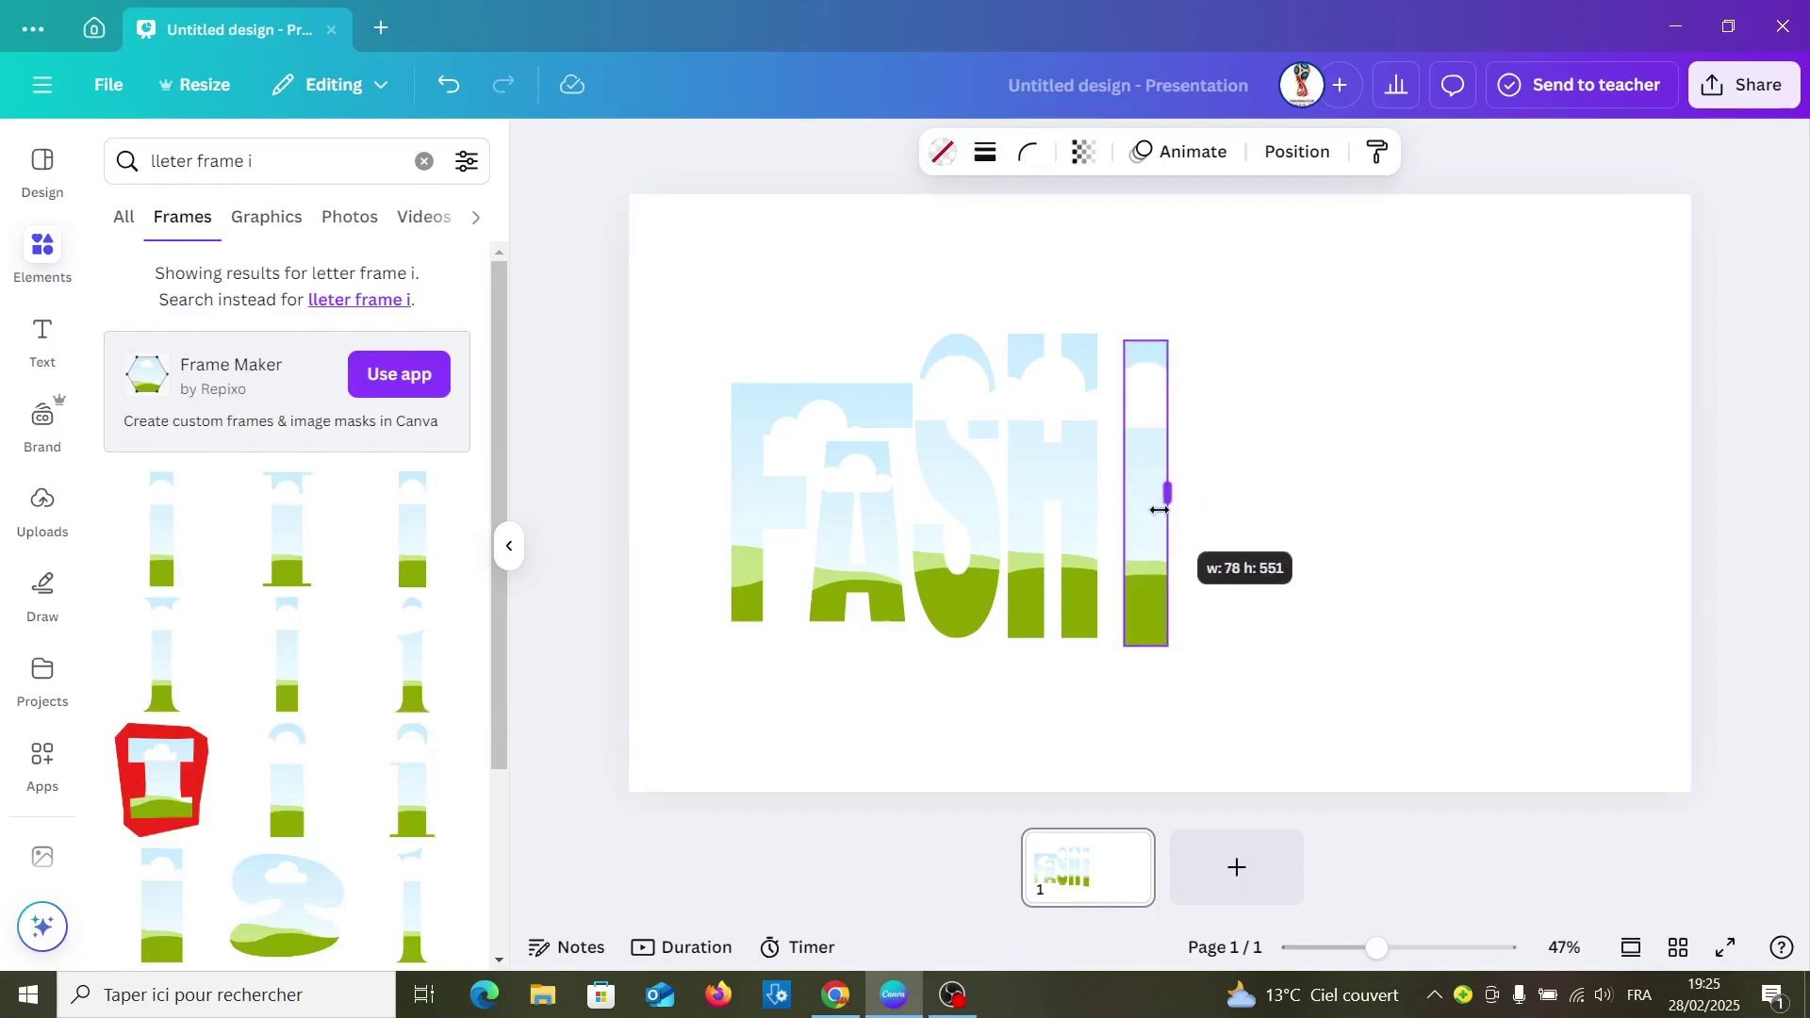
left_click_drag(1148, 340, 1149, 465)
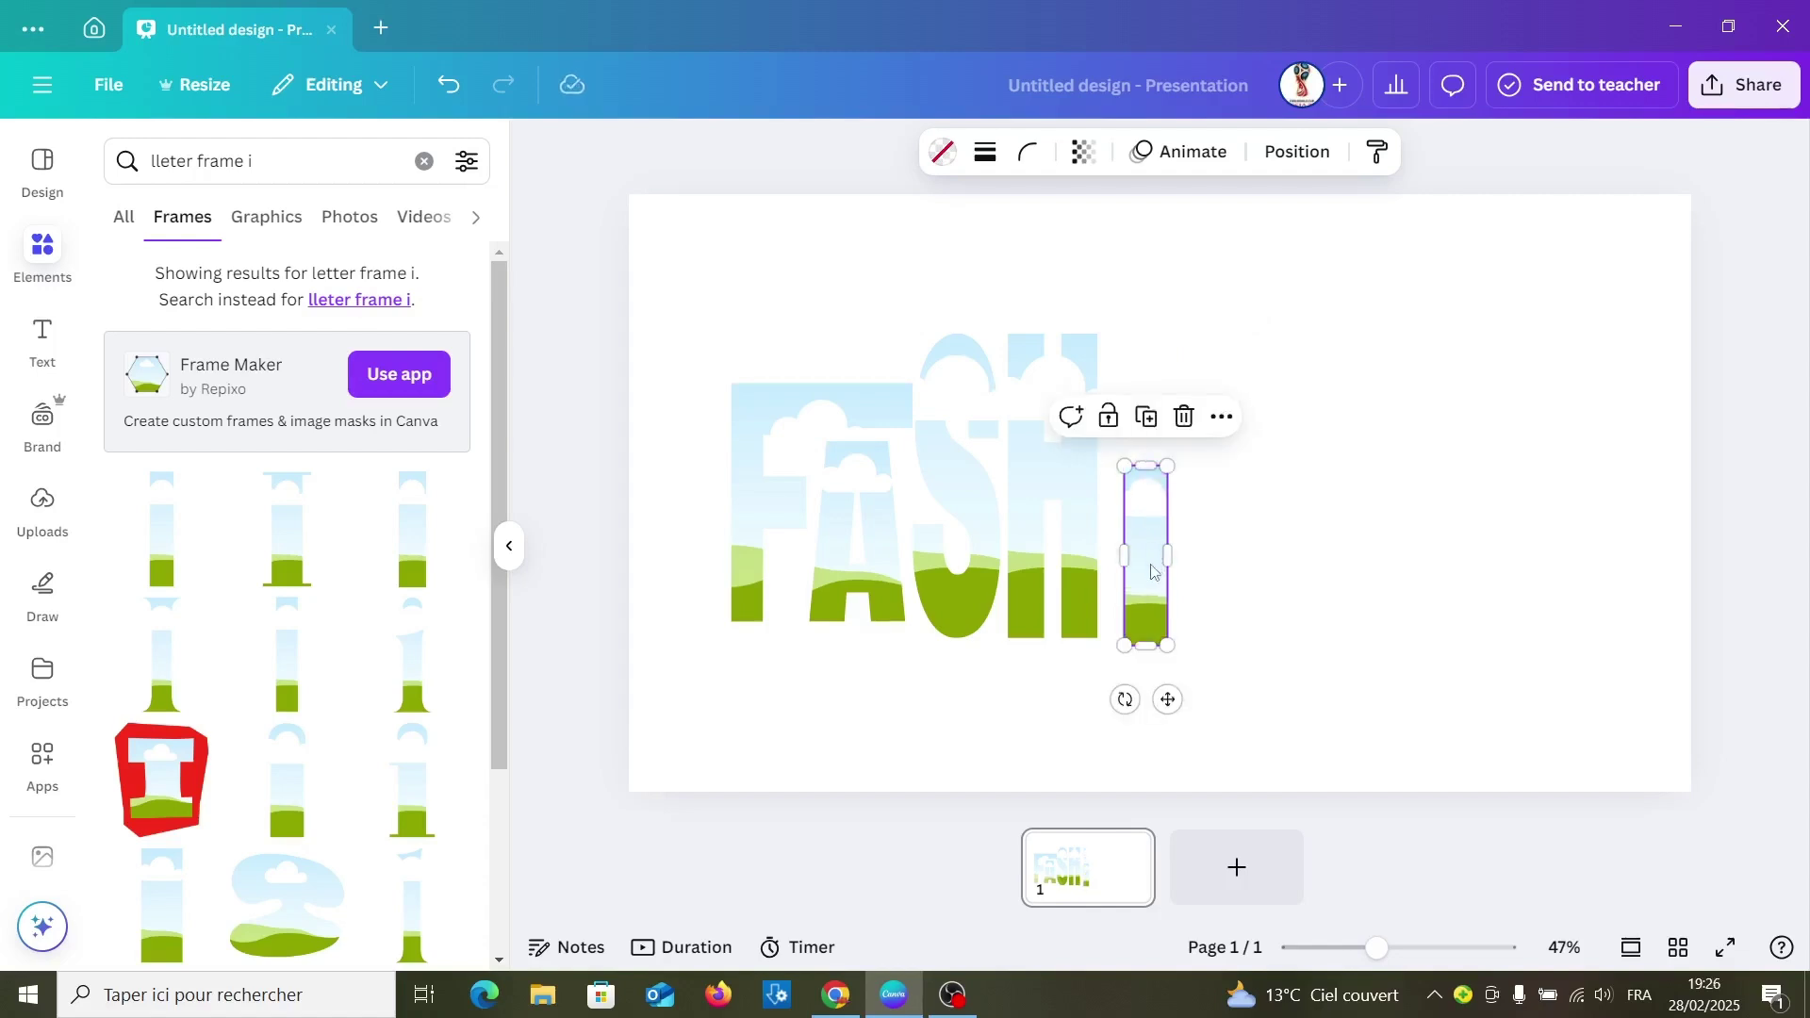
mouse_move(1151, 567)
left_mouse_down()
mouse_move(1220, 349)
mouse_move(1150, 328)
left_mouse_up()
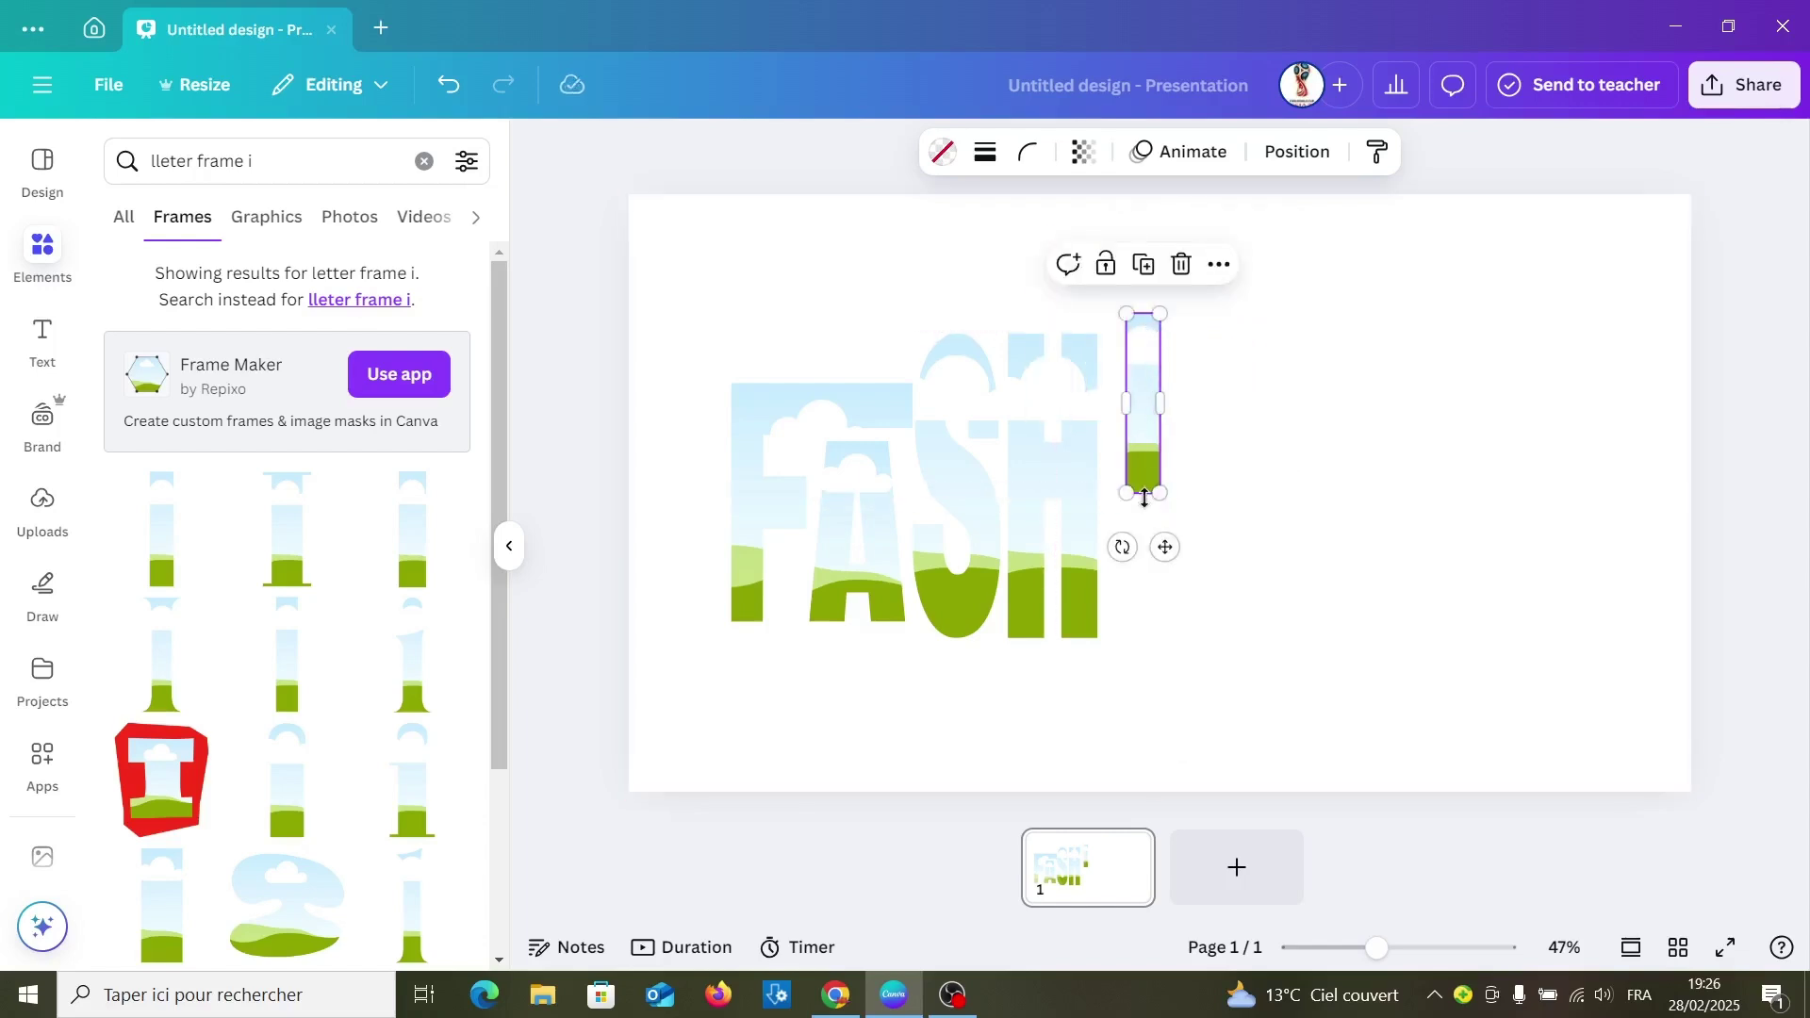
mouse_move(1143, 493)
left_mouse_down()
mouse_move(1144, 462)
mouse_move(1031, 303)
left_mouse_up()
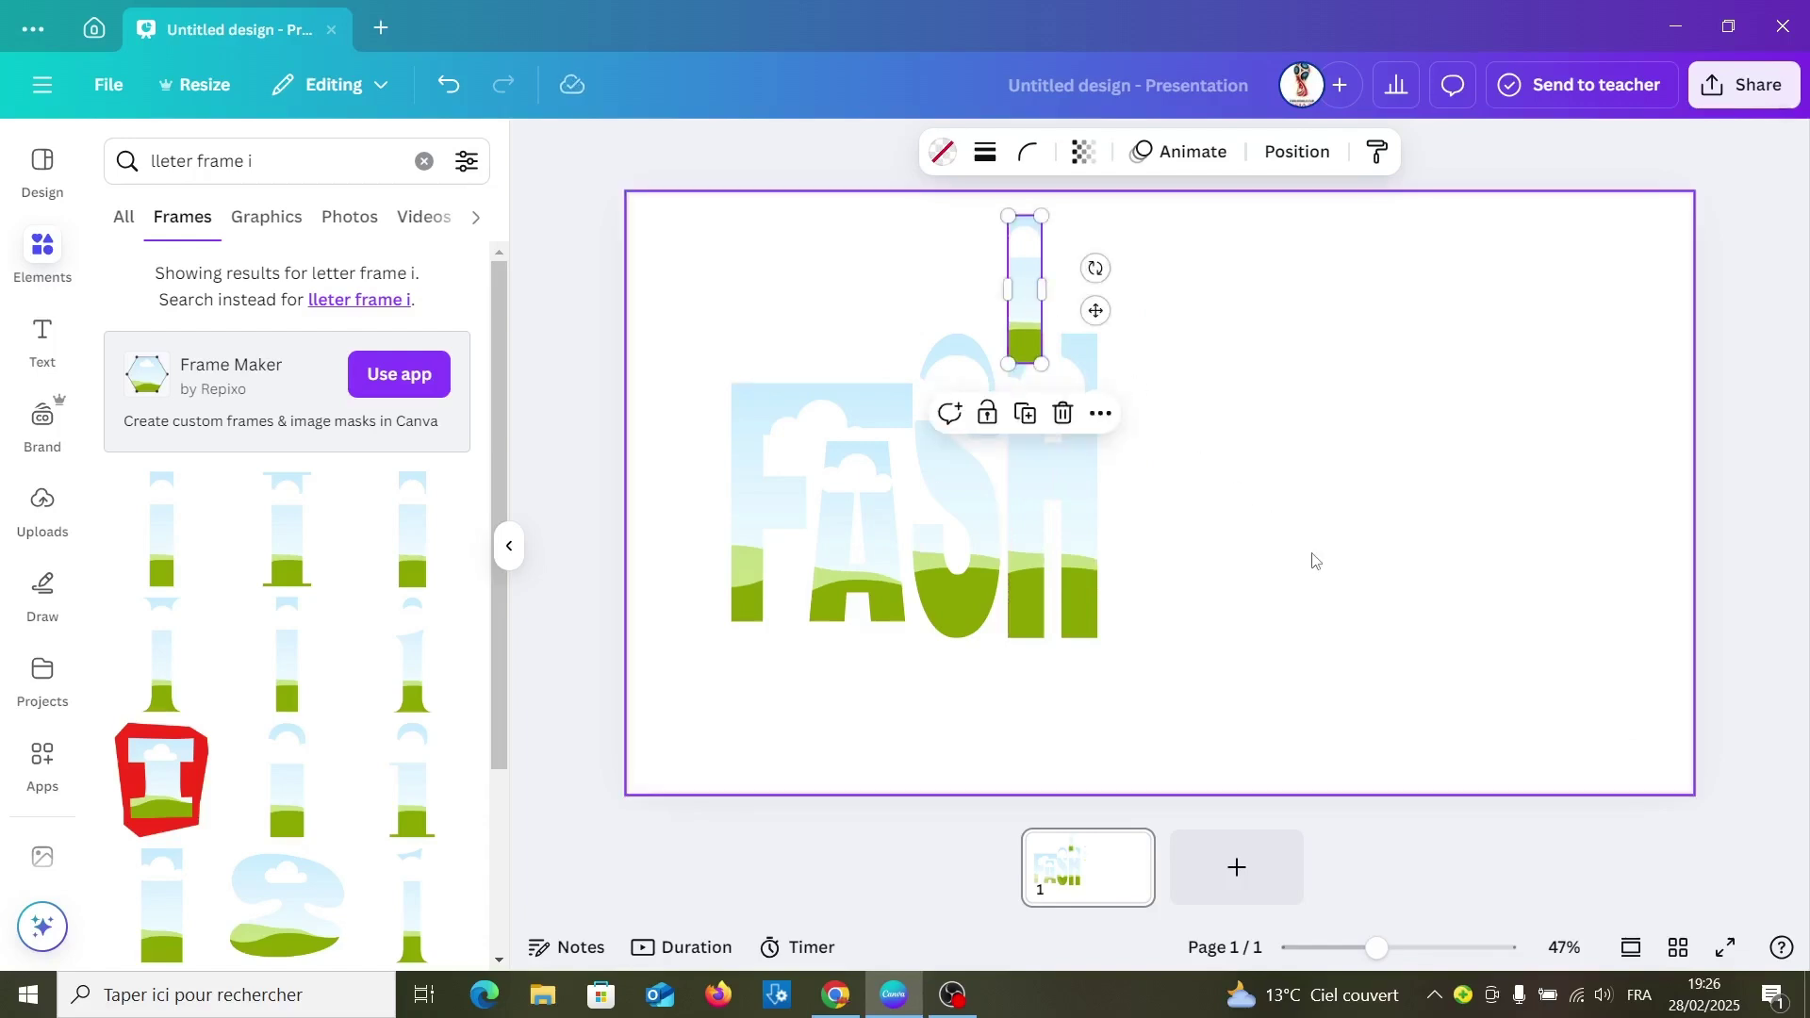
Duplicate the I piece below the H, align the upper piece, and select all three
left_click(1030, 420)
left_click_drag(1034, 340, 1082, 737)
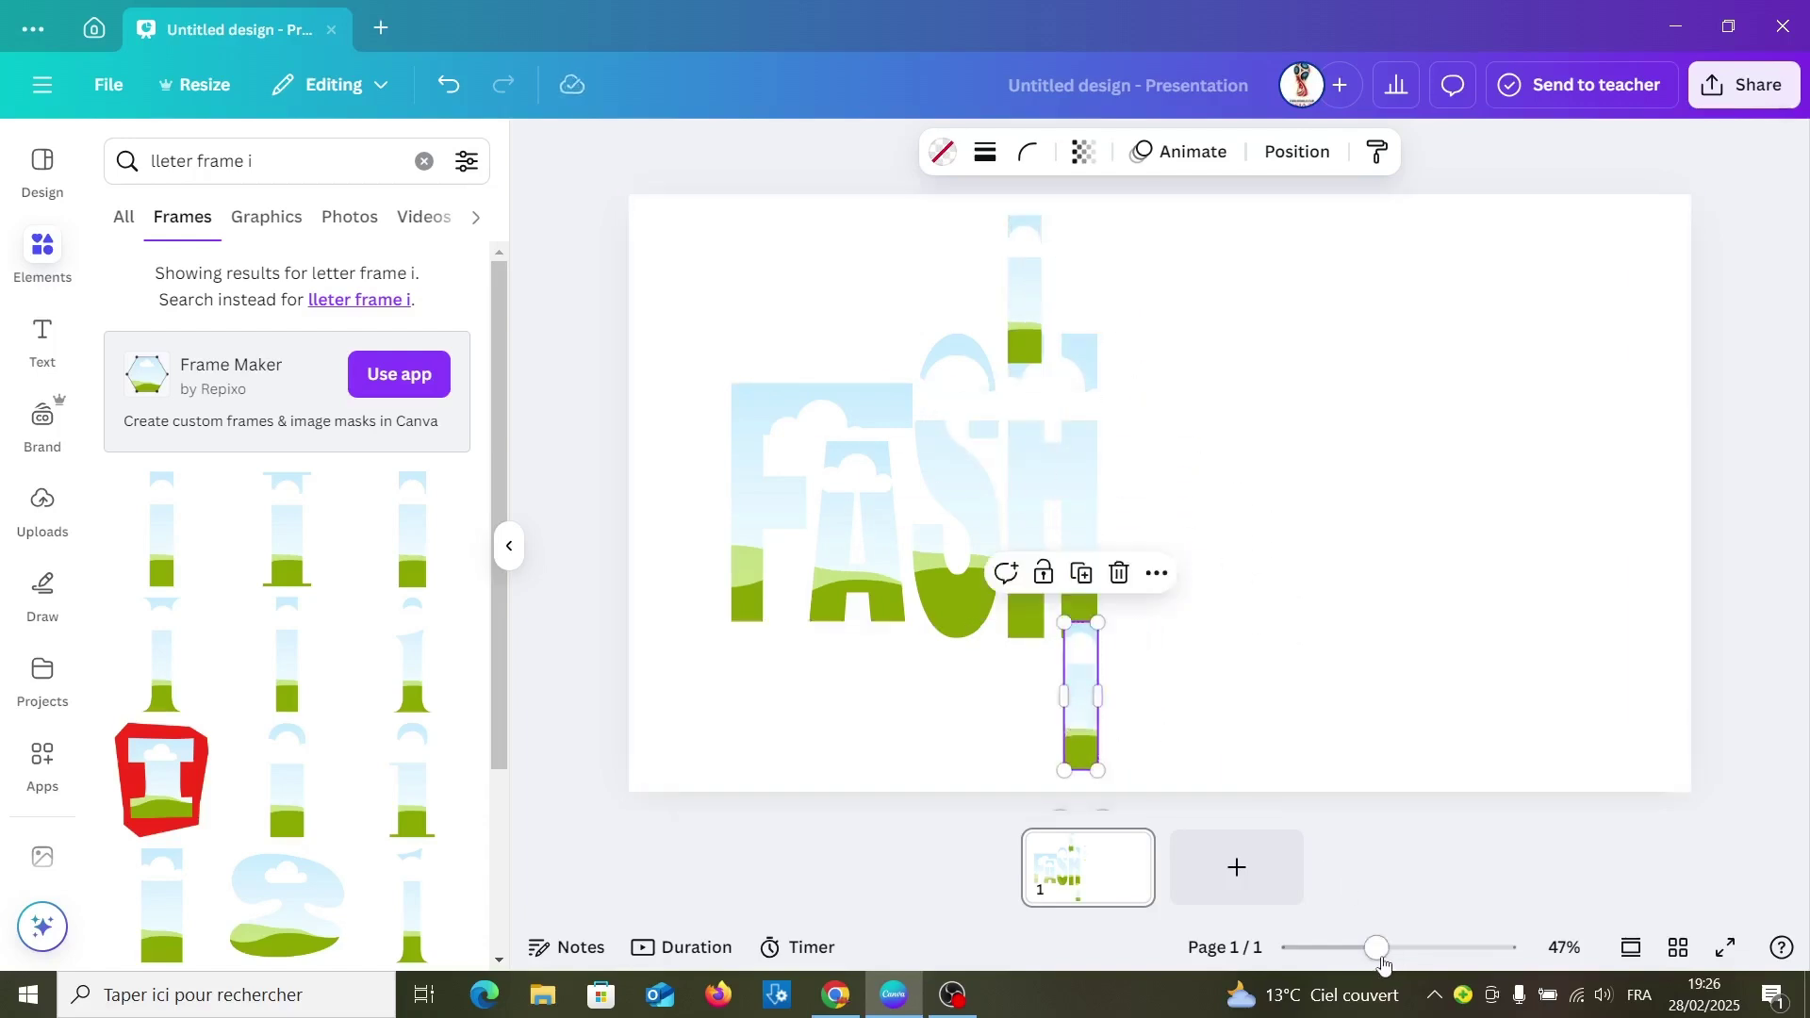
left_click_drag(1379, 950, 1394, 948)
left_click_drag(1026, 781, 1027, 781)
left_click(1137, 759)
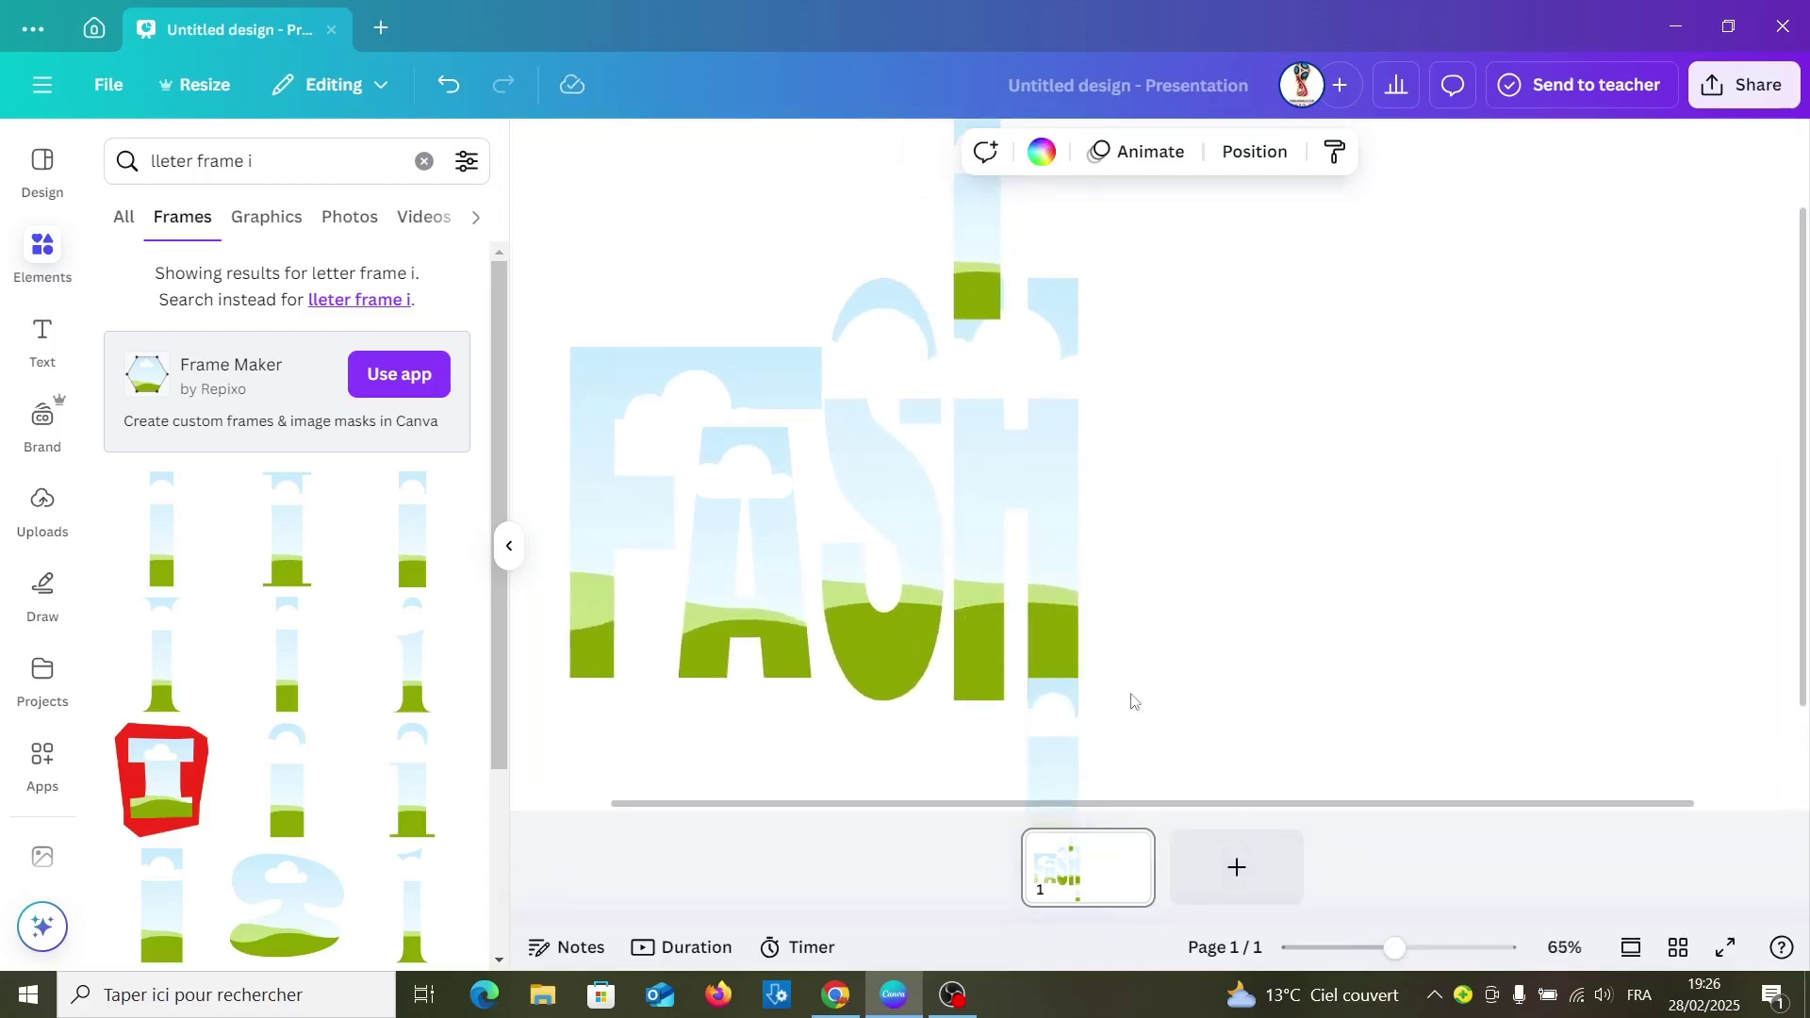
left_click(990, 245)
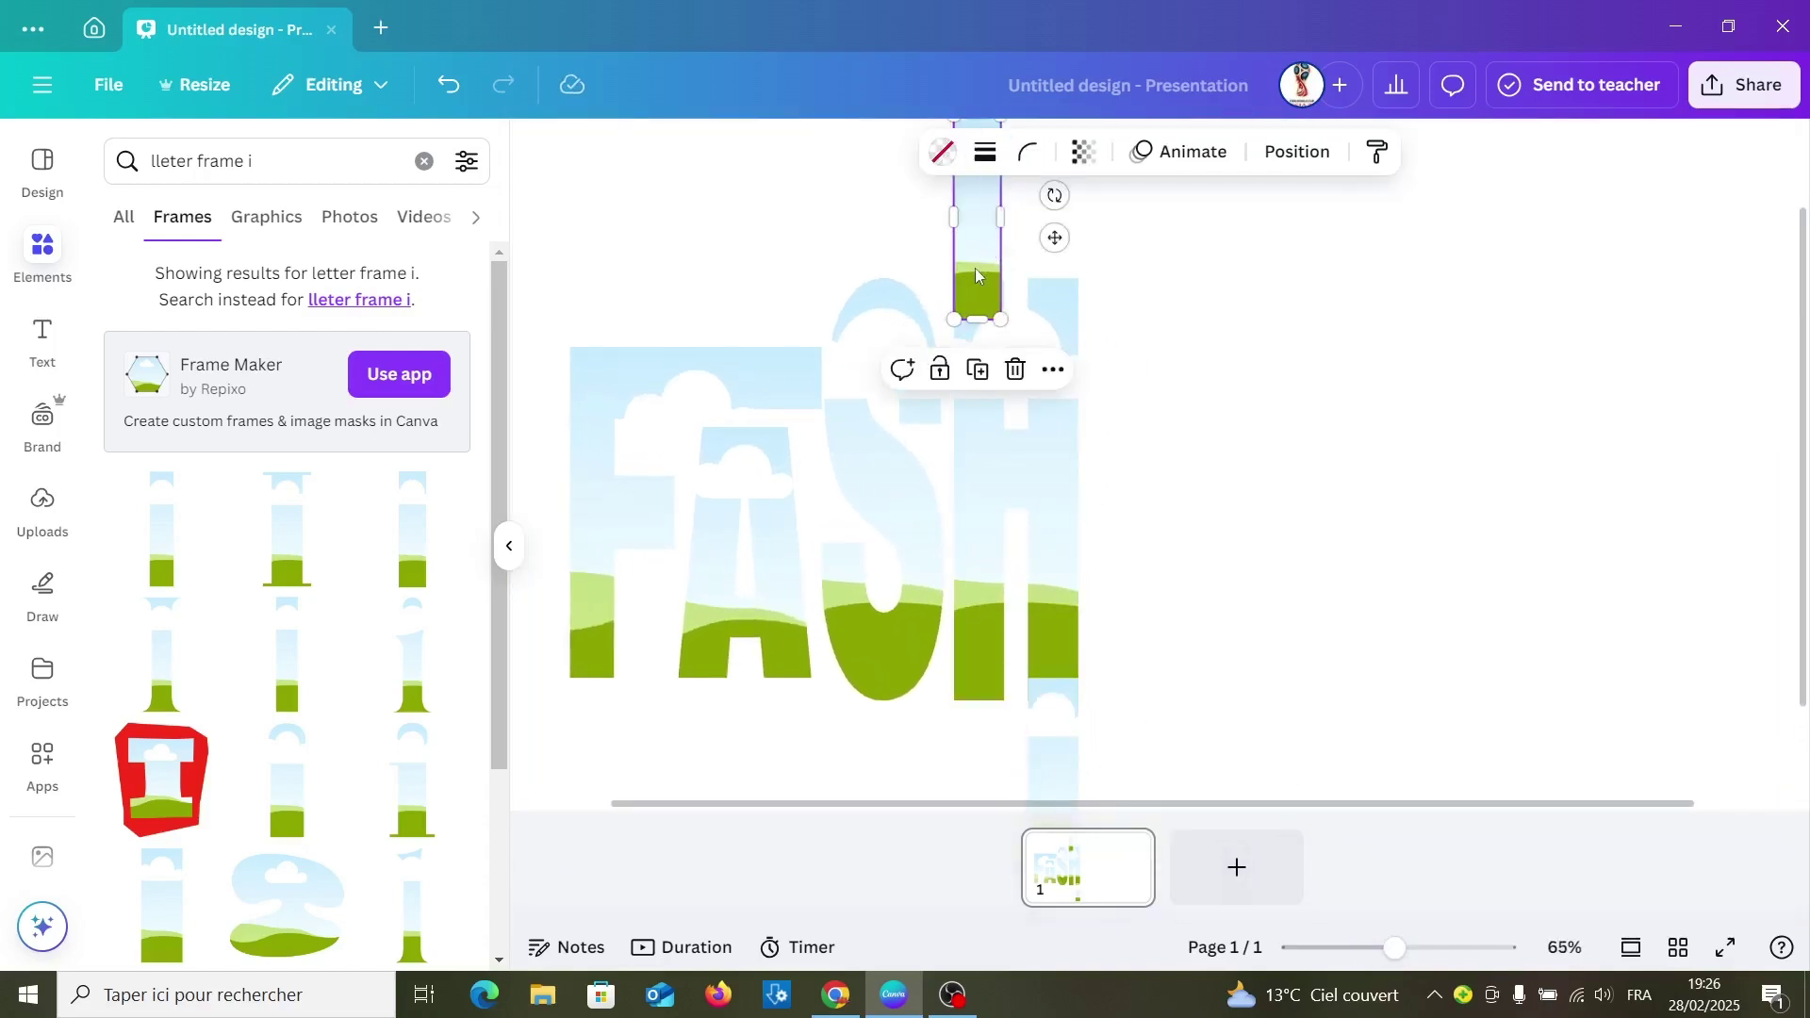
left_click_drag(976, 276, 976, 255)
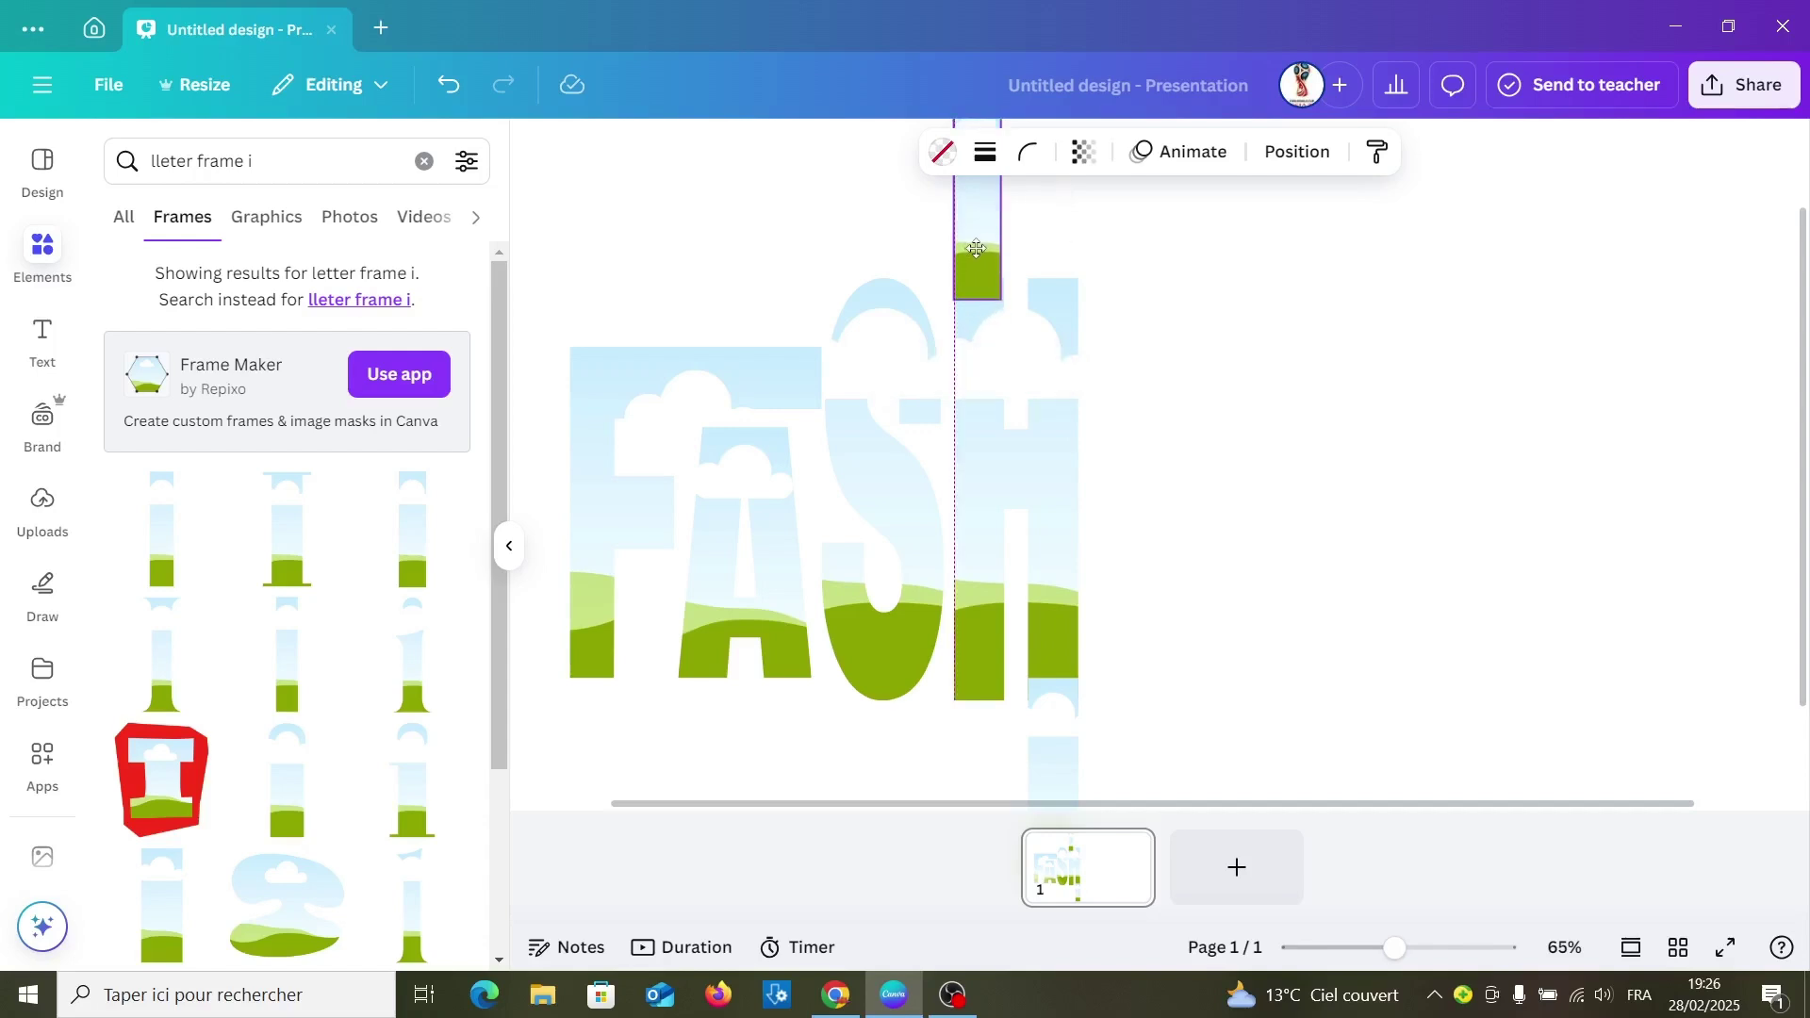
mouse_move(1188, 234)
left_mouse_down()
mouse_move(1006, 792)
mouse_move(1240, 853)
left_mouse_up()
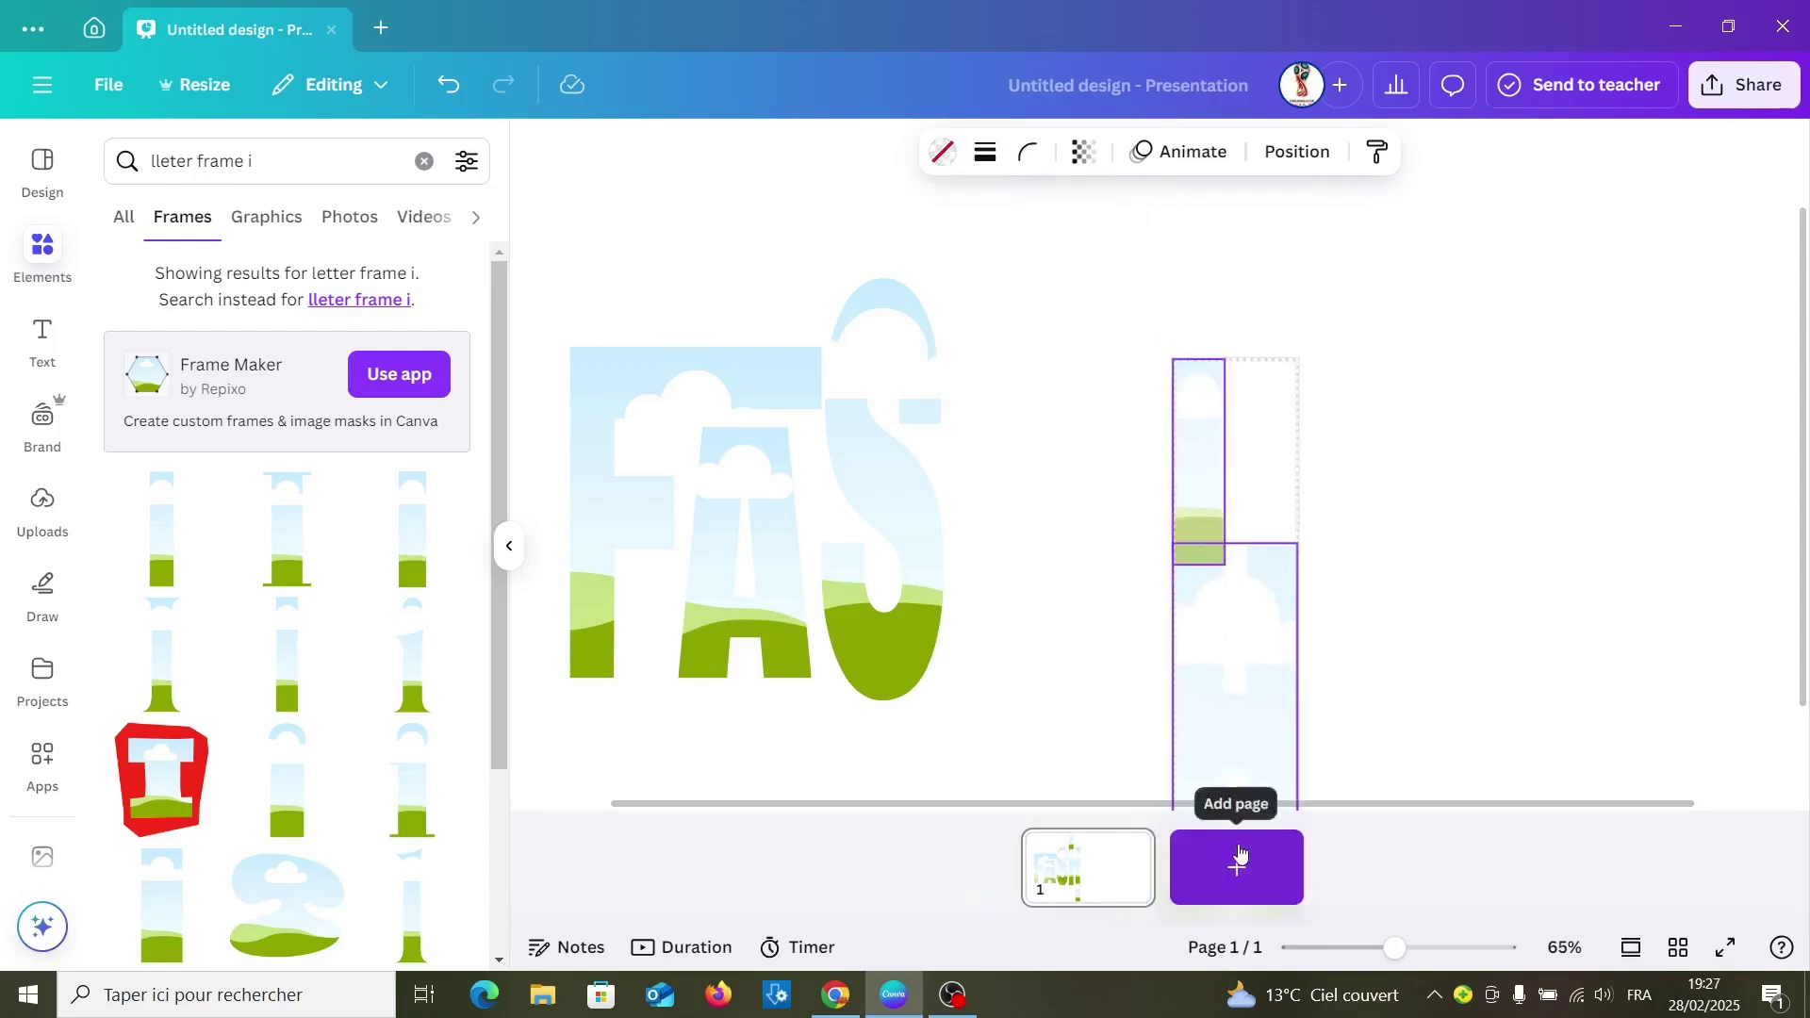
Move the selected H and I pieces onto a new second page
left_click(1239, 853)
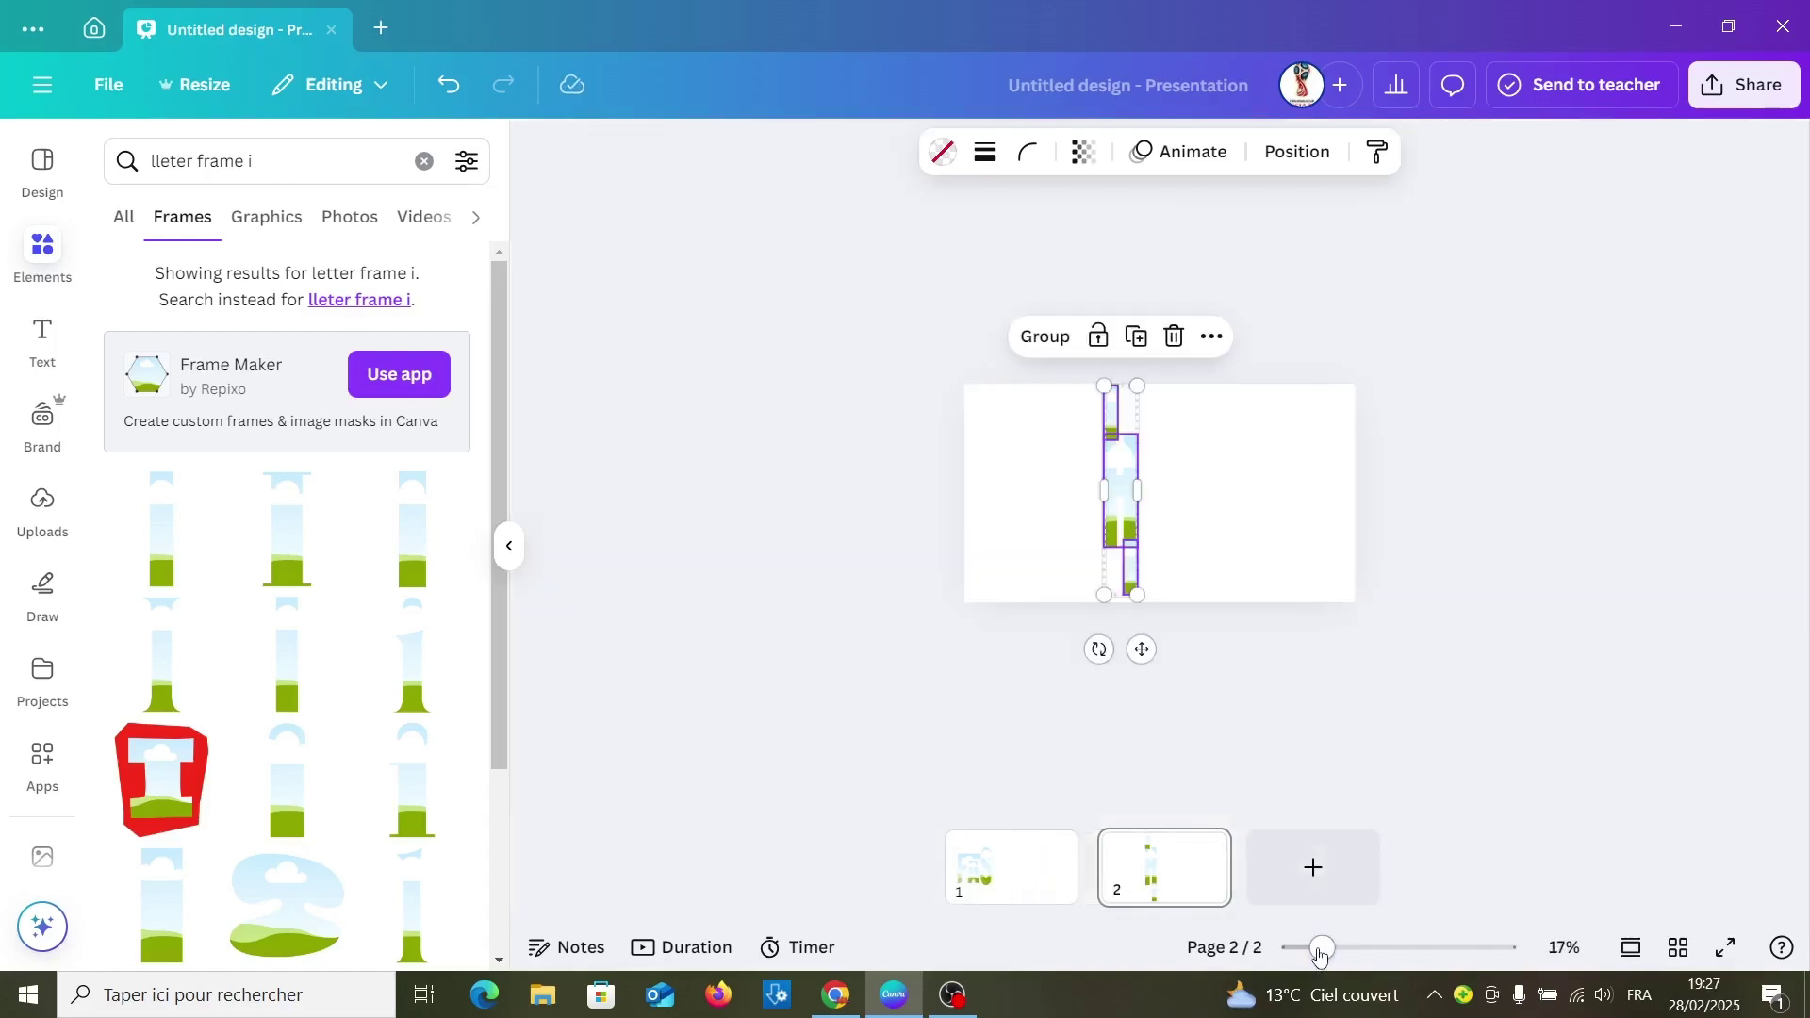
scroll(1127, 500, "down", 5)
left_click_drag(1120, 518, 1123, 526)
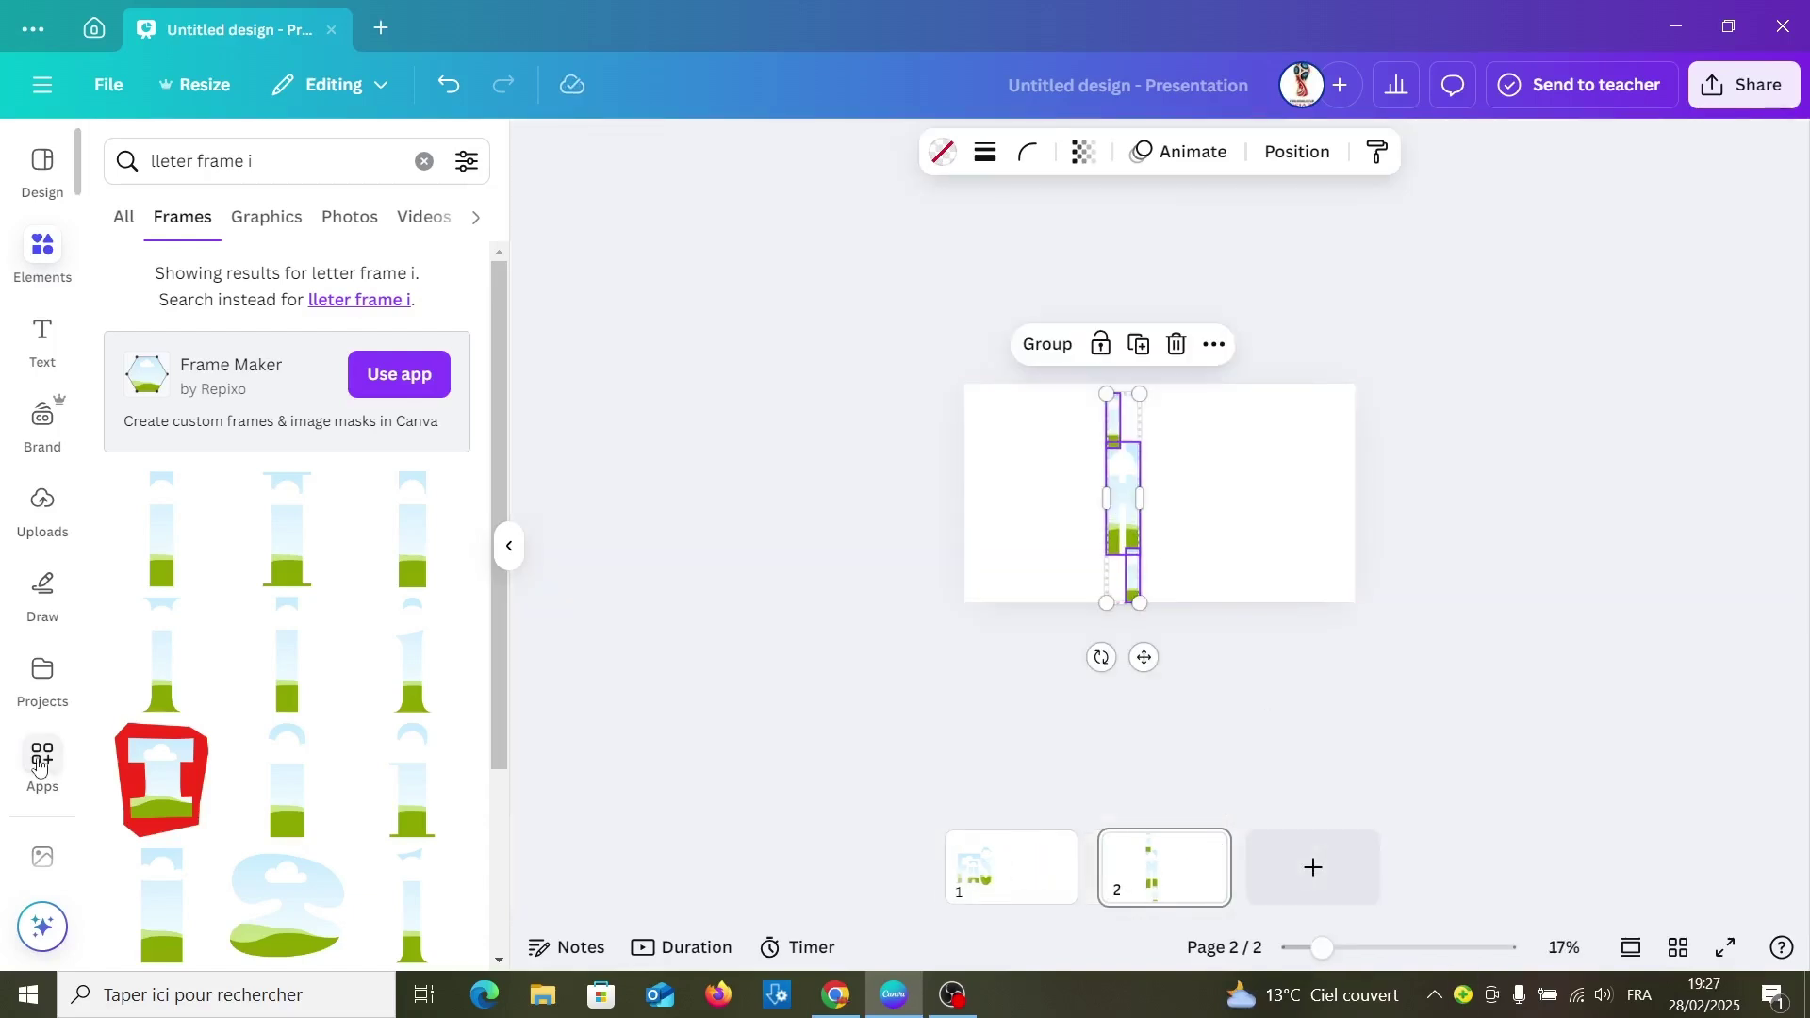
Convert page 2 into a custom frame via Frame Maker with a transparent background
left_click(38, 759)
left_click(240, 268)
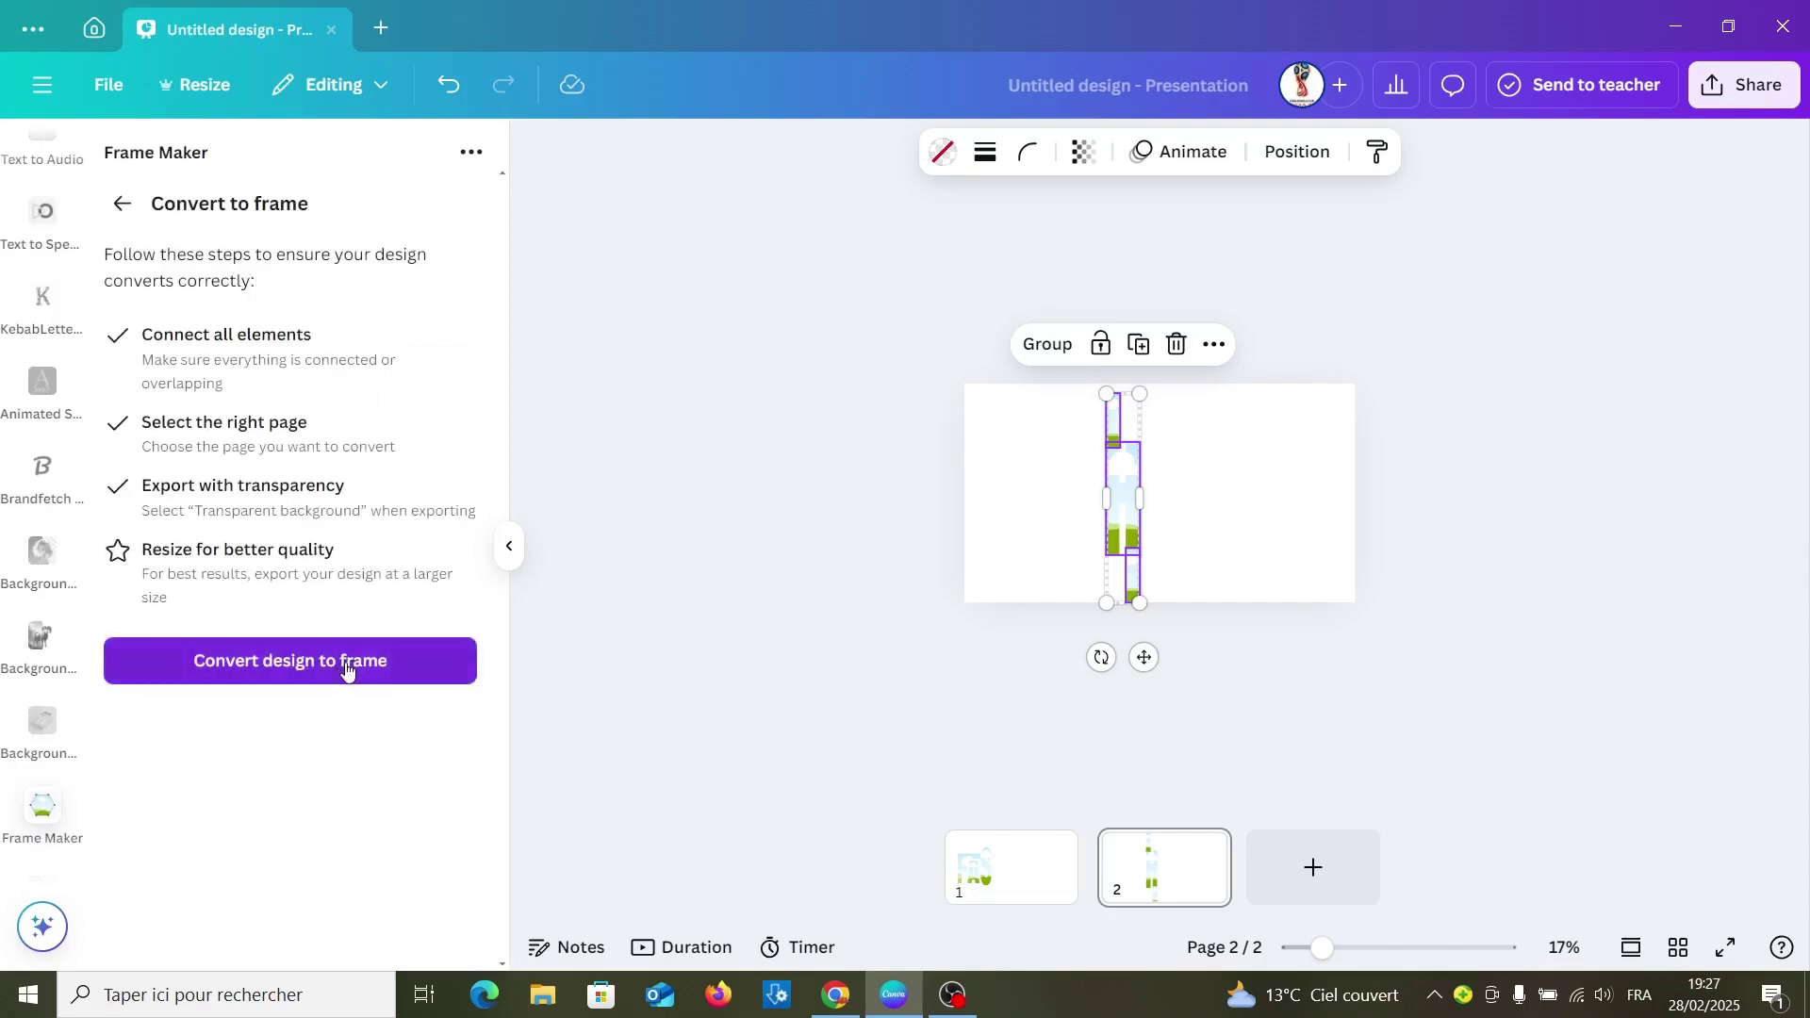
left_click(346, 669)
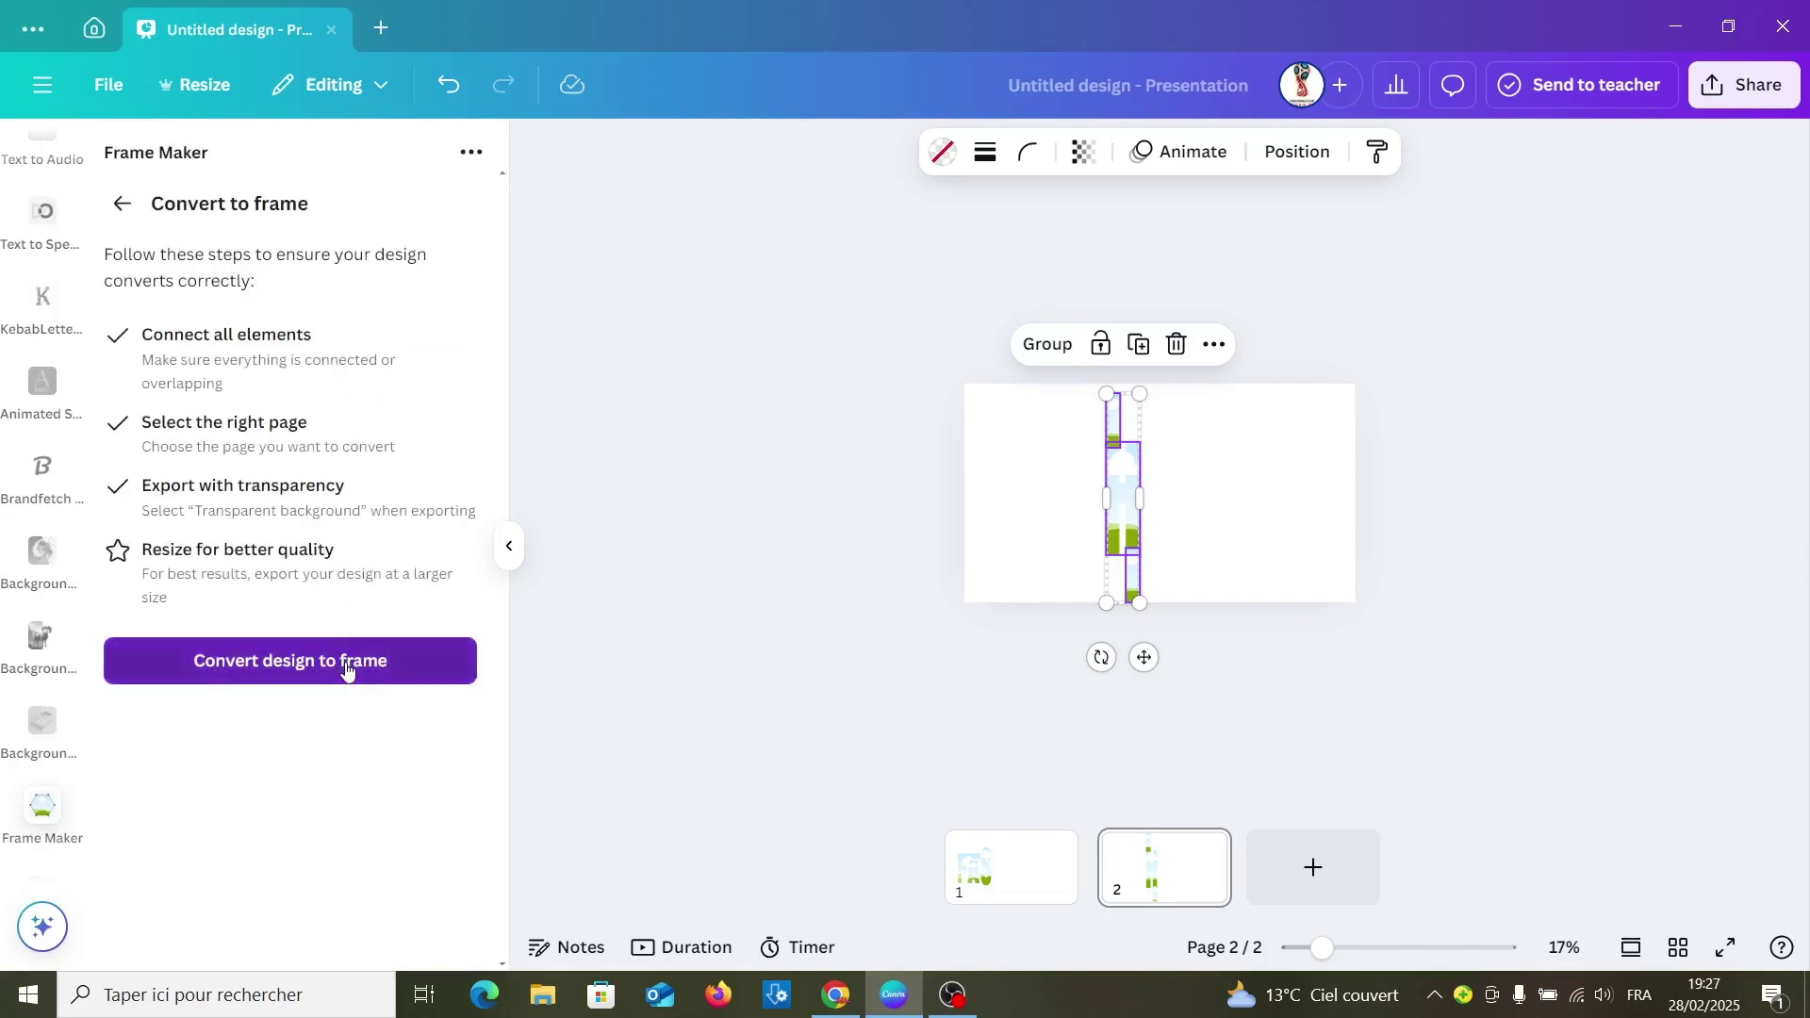
left_click(1264, 566)
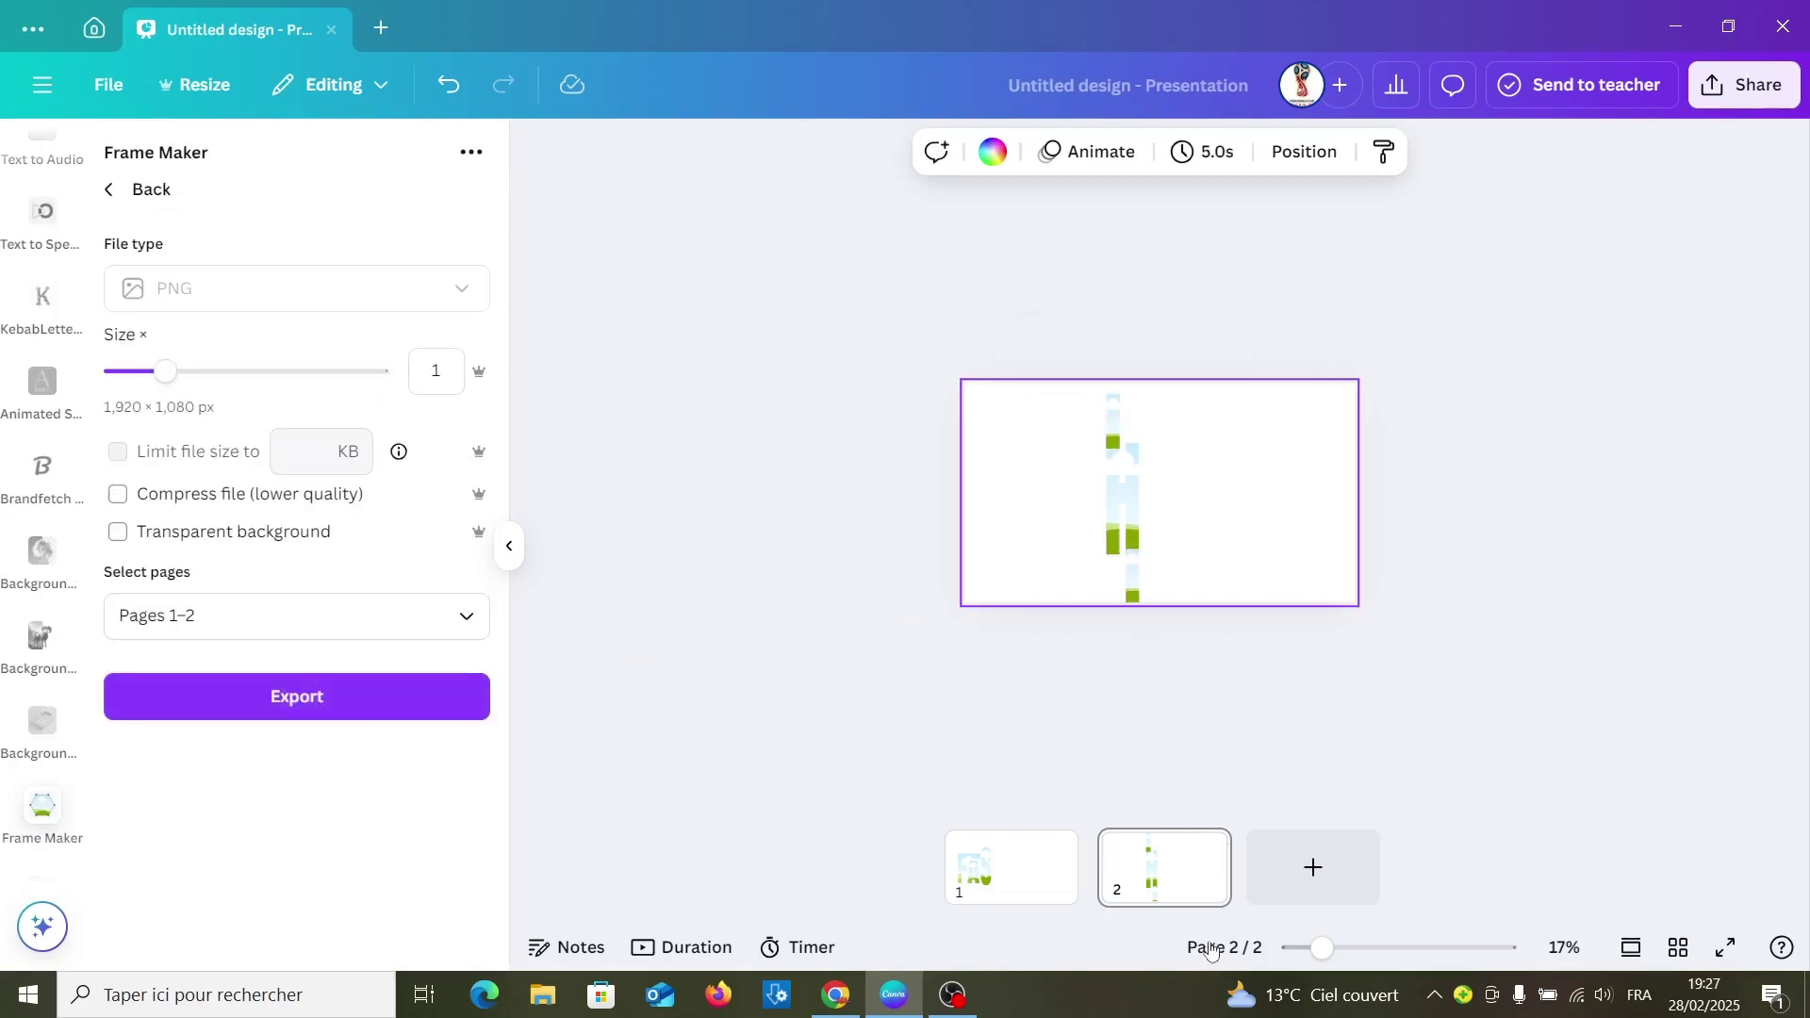
left_click(119, 534)
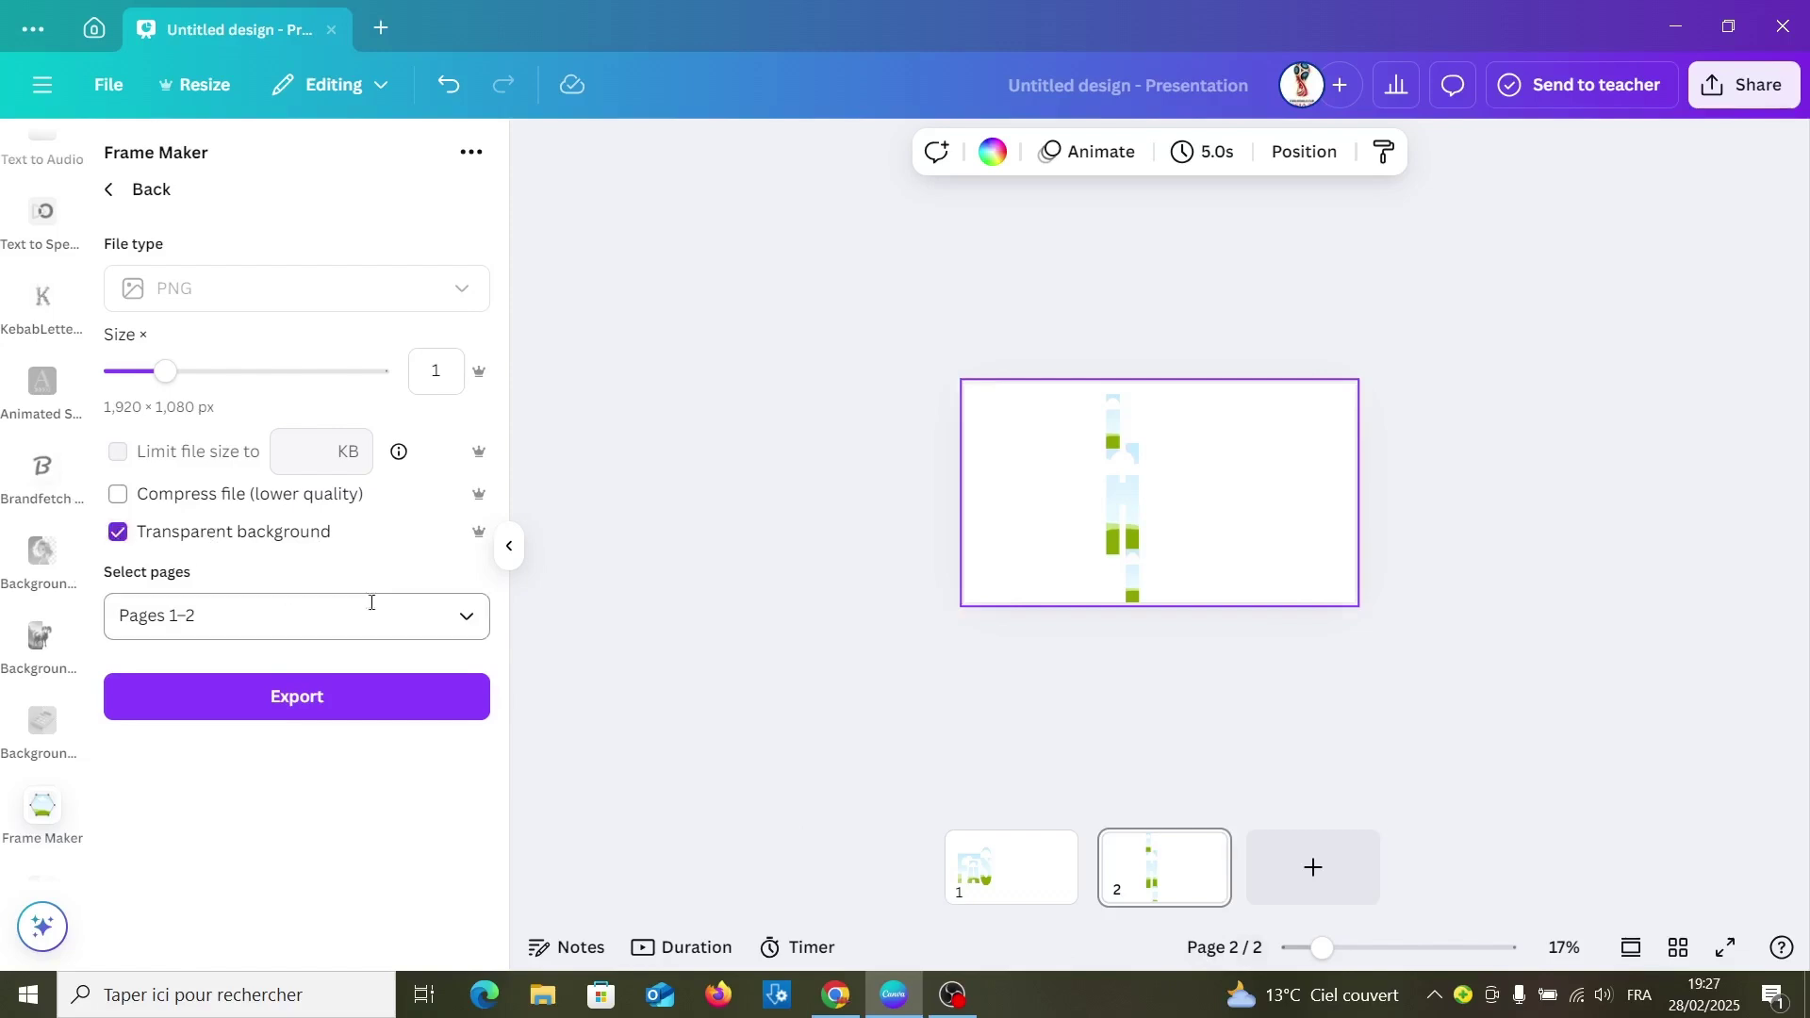
left_click(474, 633)
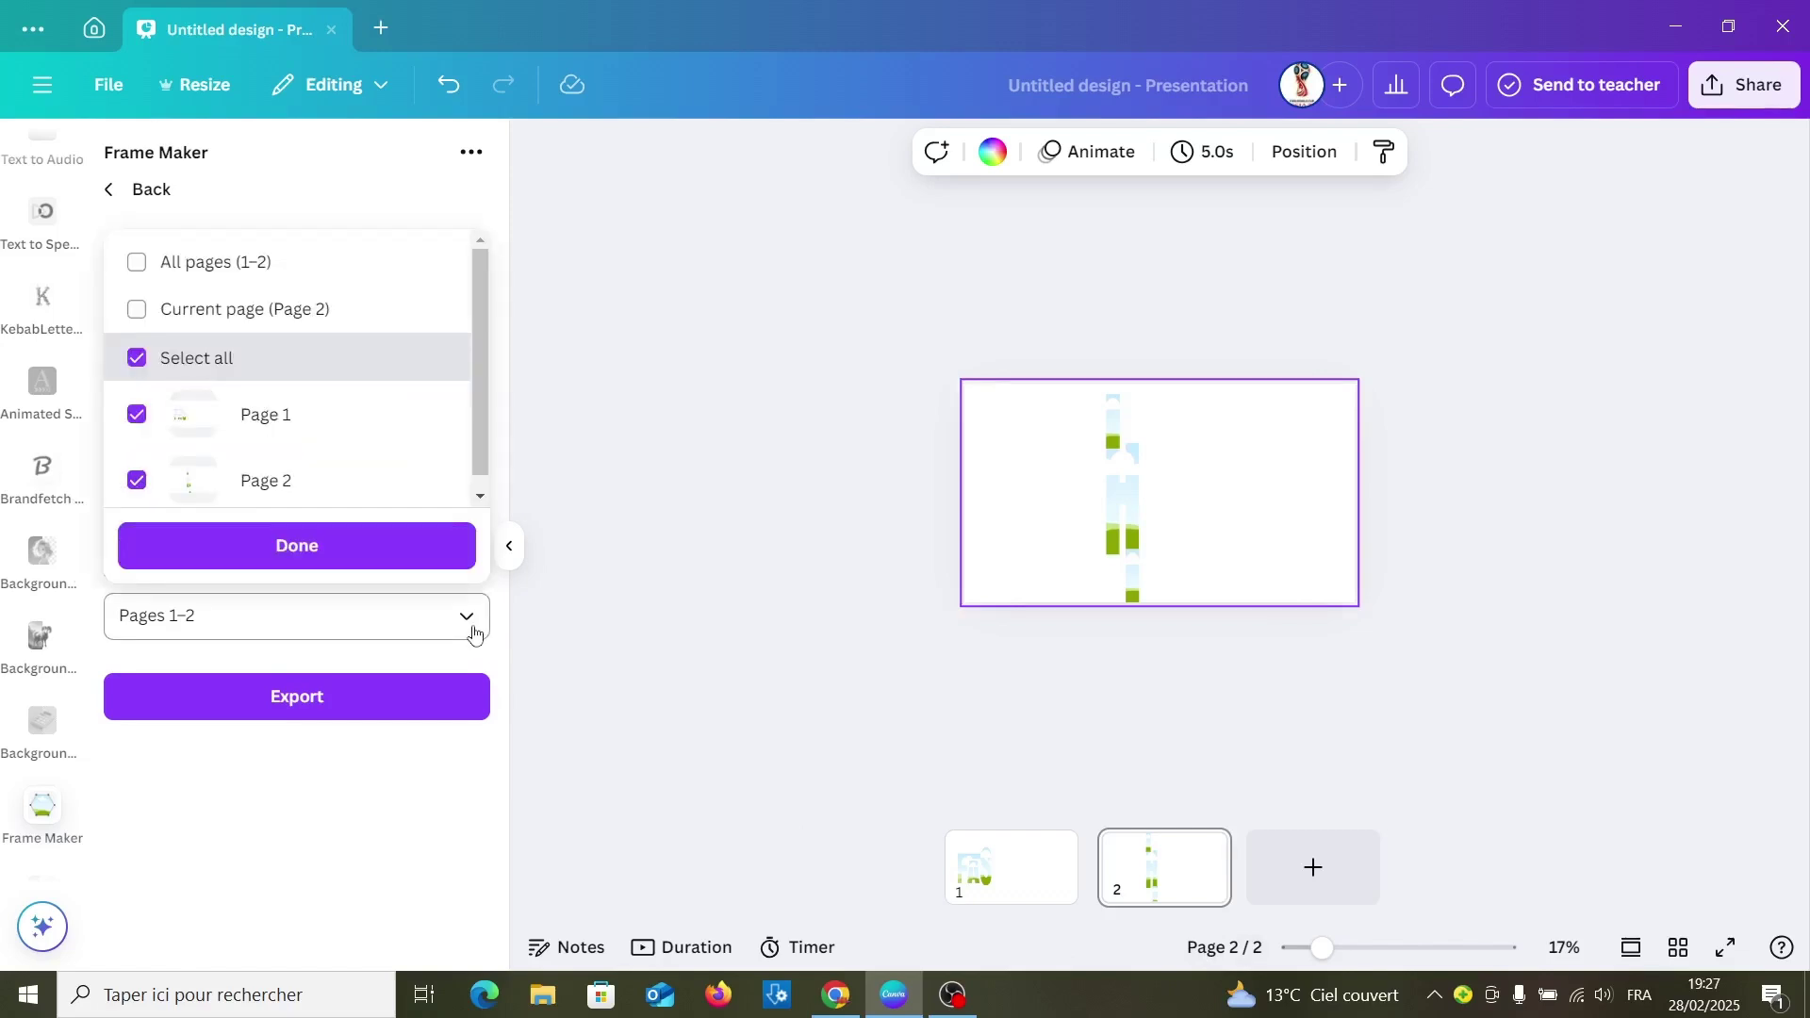
left_click(137, 408)
left_click(288, 547)
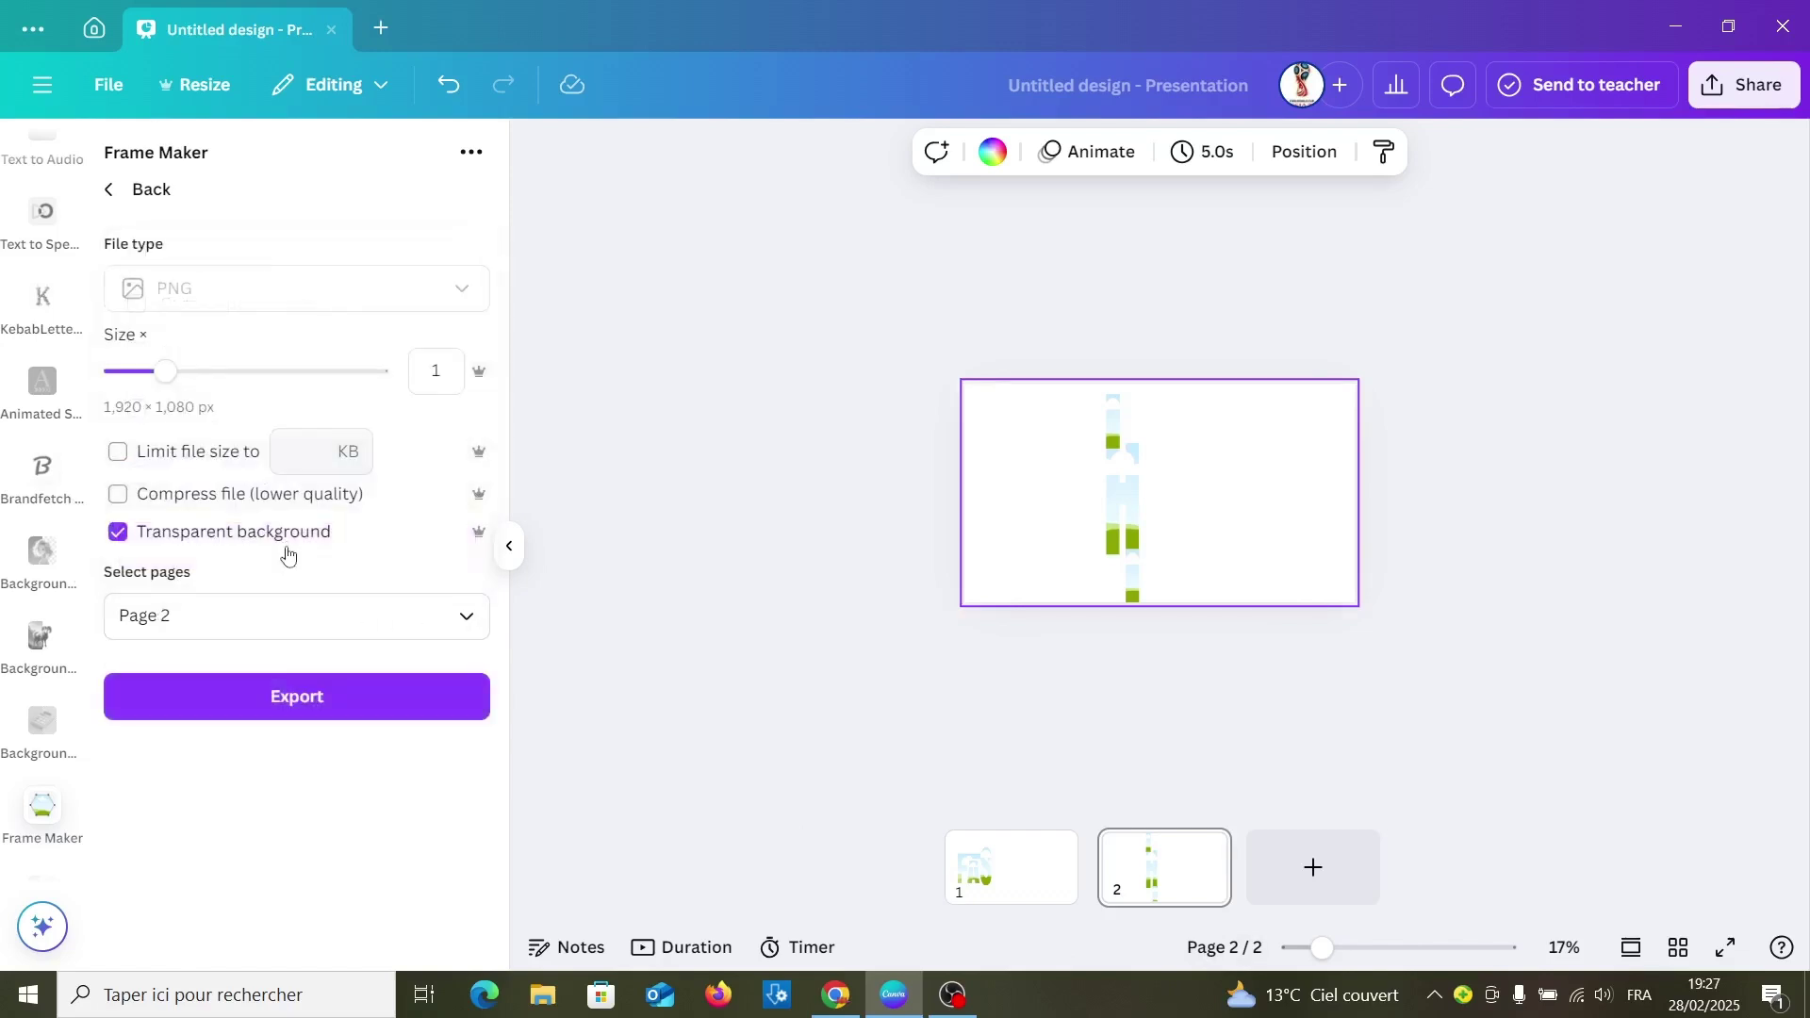
left_click(303, 697)
Move the new custom frame to page 1 and delete the leftover strips on page 2
left_click_drag(1325, 948, 1384, 949)
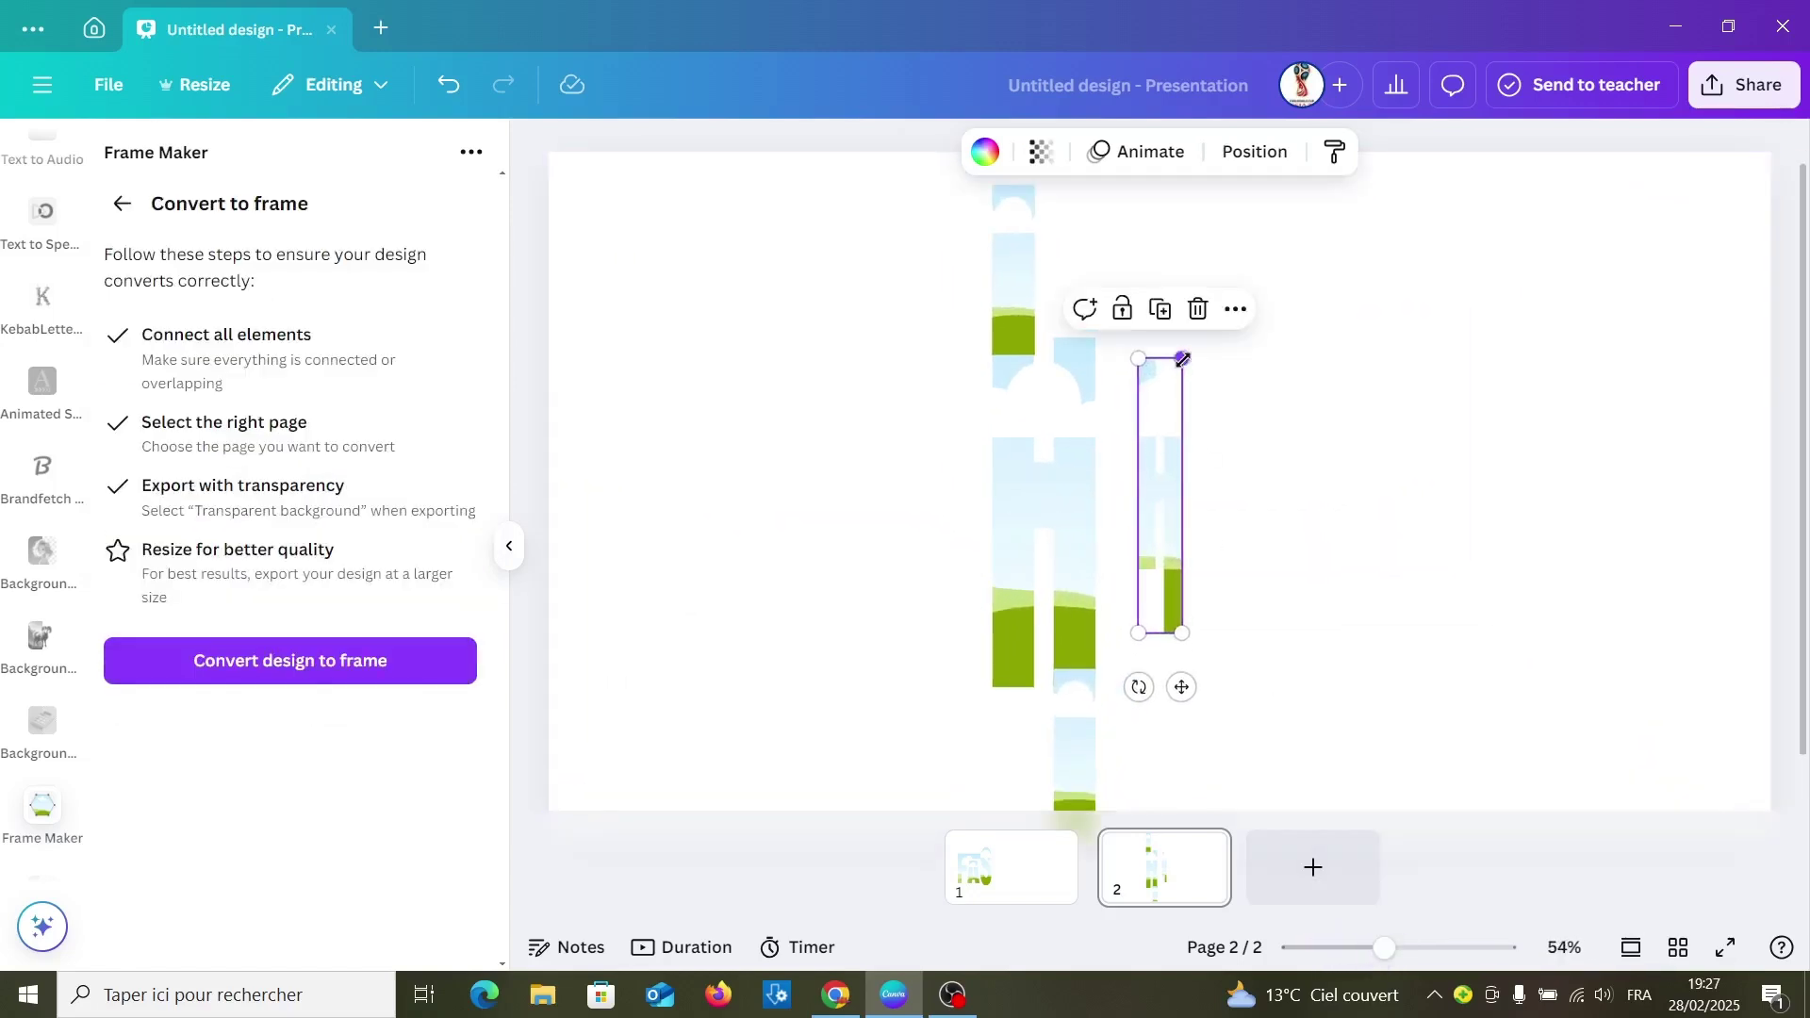
left_click_drag(1182, 359, 1377, 294)
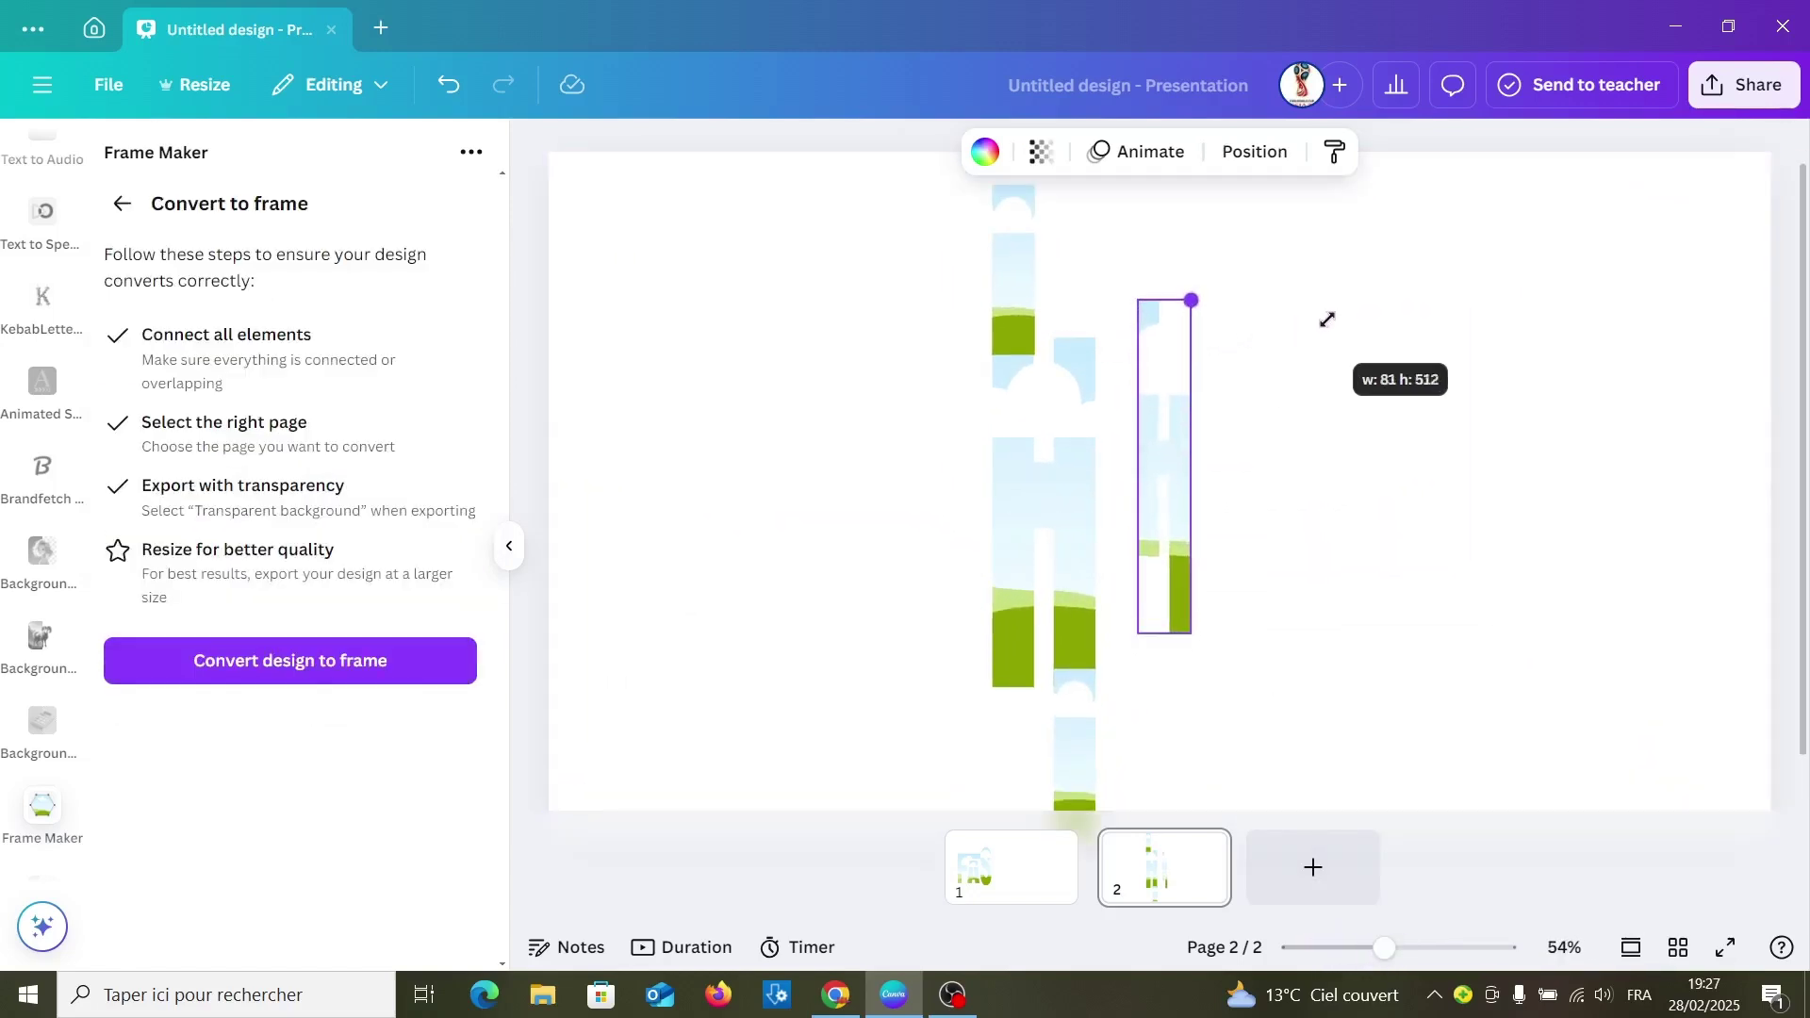
left_click(1307, 479)
mouse_move(1158, 476)
left_mouse_down()
mouse_move(1160, 719)
mouse_move(1011, 872)
mouse_move(1025, 879)
left_mouse_up()
left_click(1171, 862)
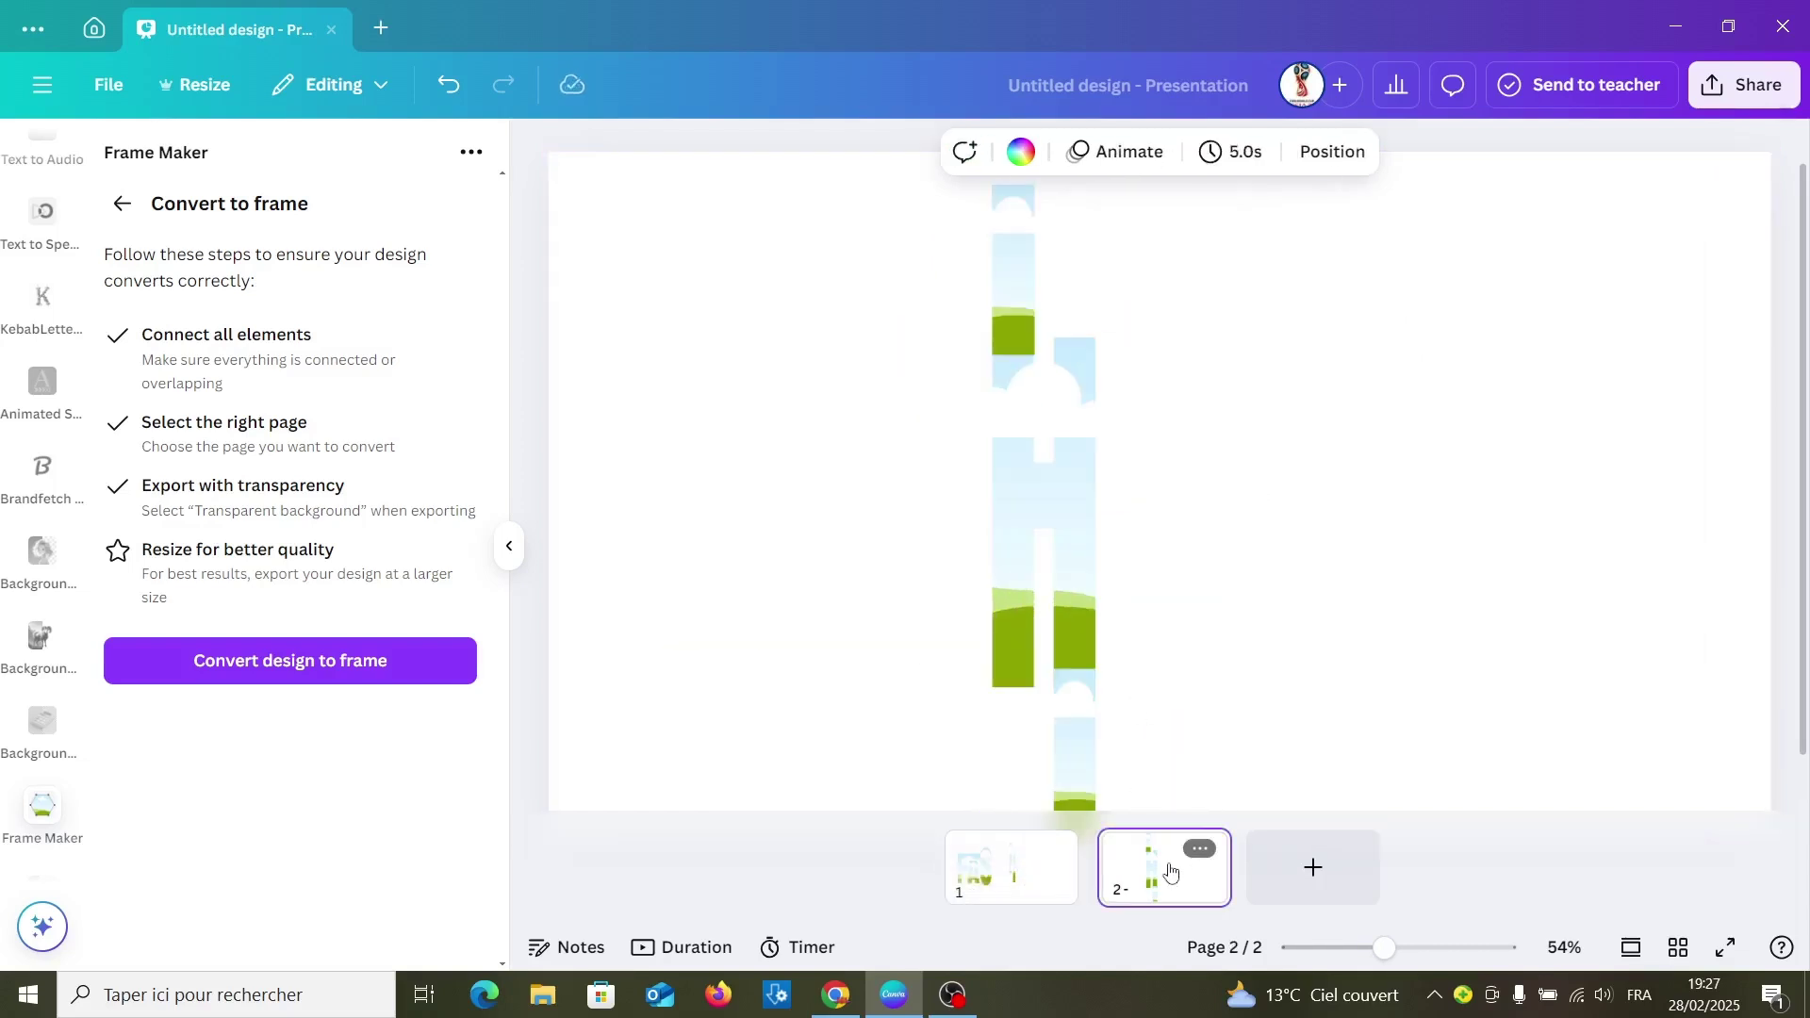
left_click_drag(1131, 222, 943, 719)
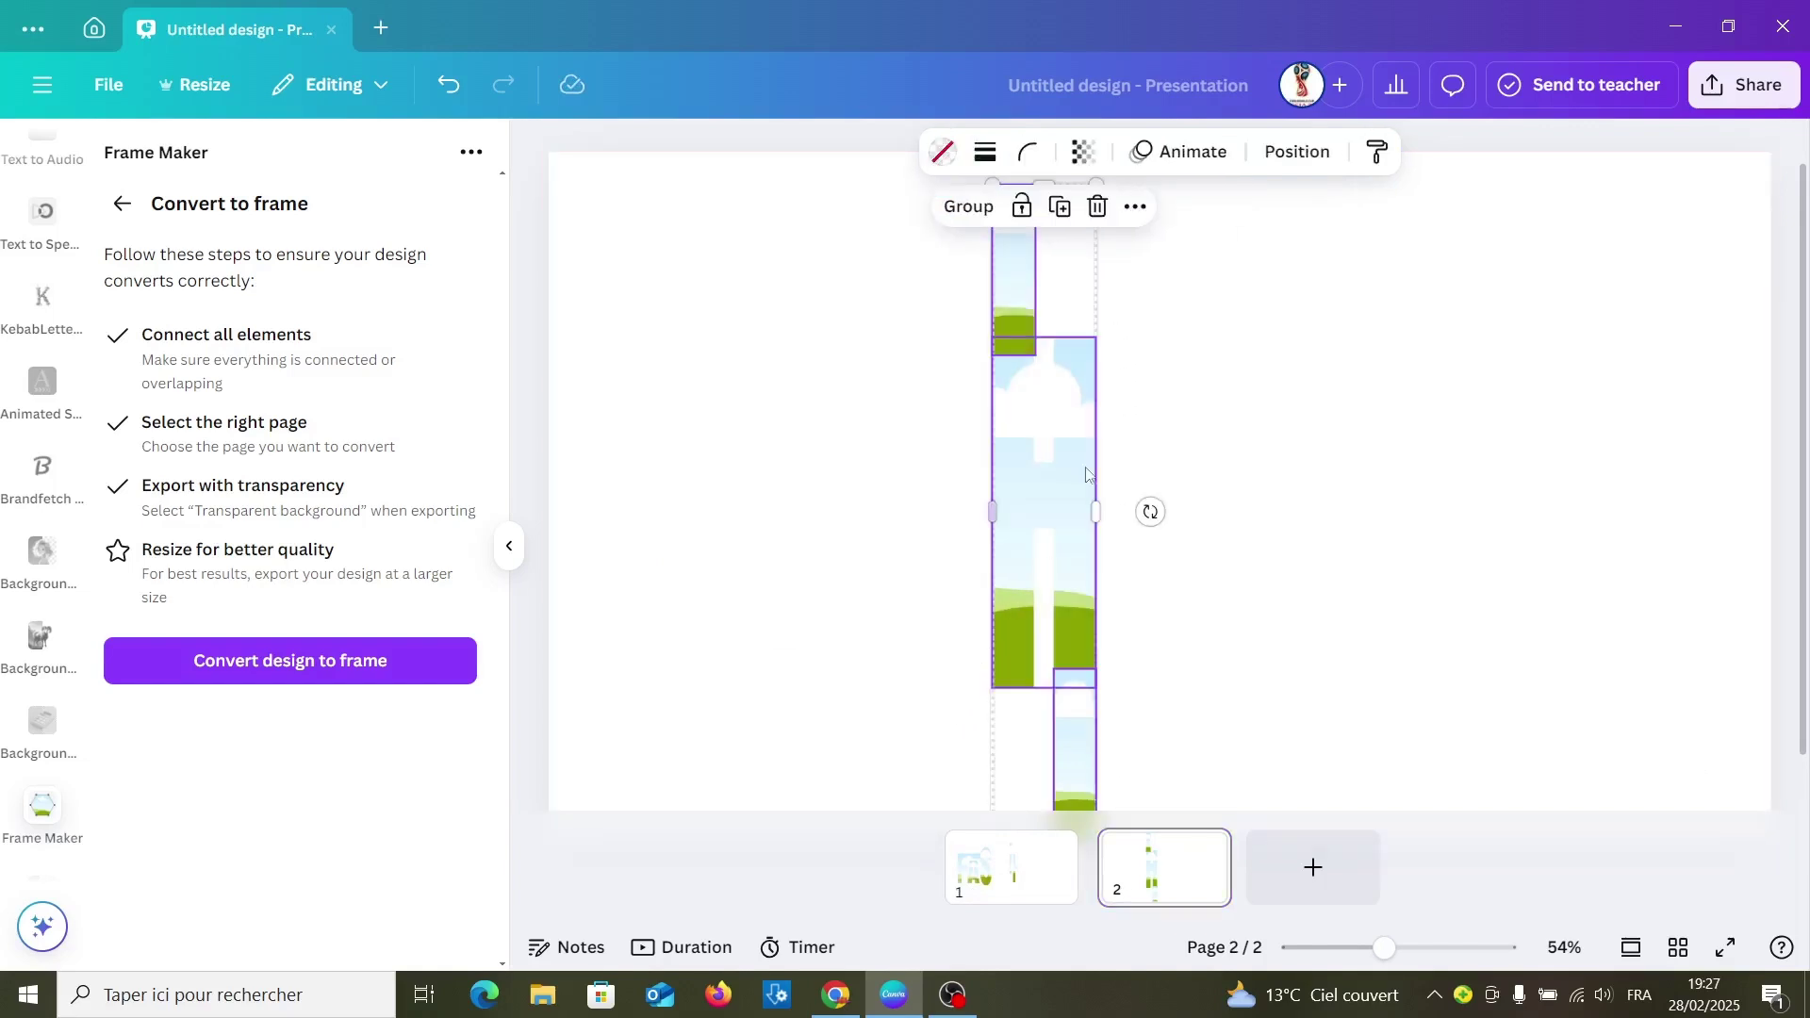
left_click(1097, 207)
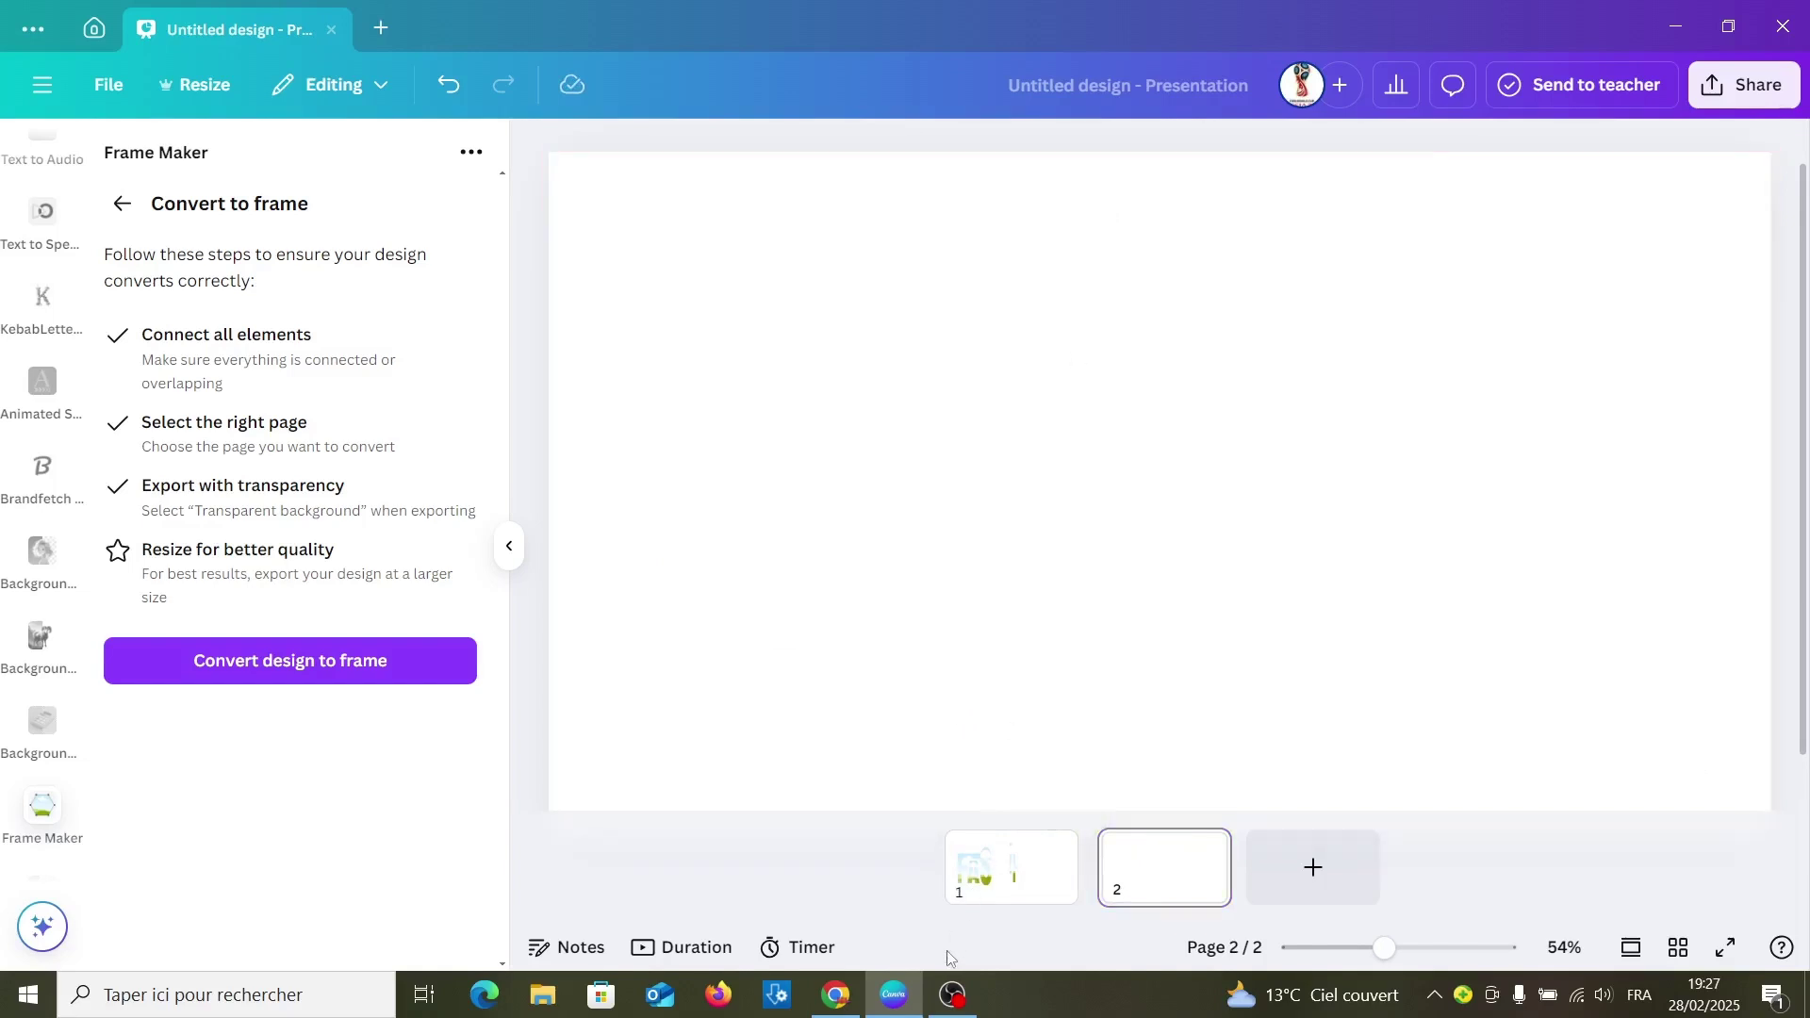
Enlarge the H frame to full letter height, aligned beside FAS
left_click(1015, 885)
left_click(1165, 500)
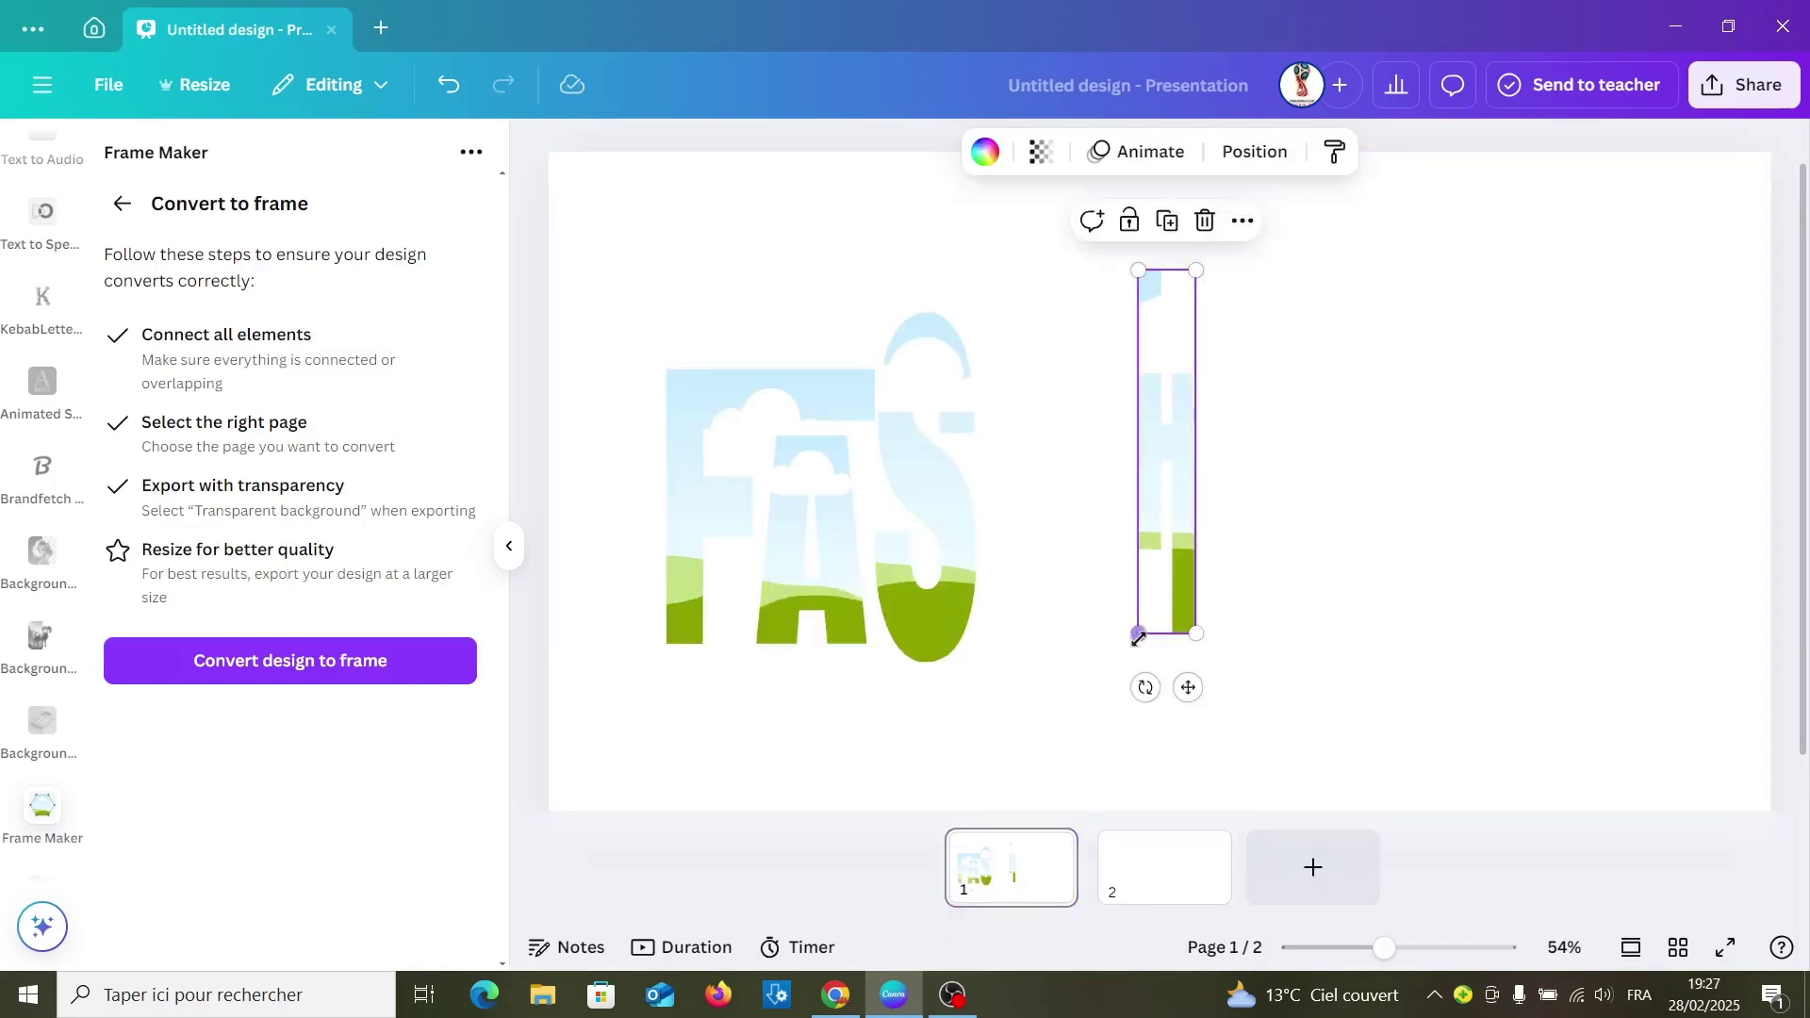
left_click_drag(1138, 635, 1047, 788)
mouse_move(1091, 646)
left_mouse_down()
mouse_move(1054, 575)
mouse_move(1024, 575)
left_mouse_up()
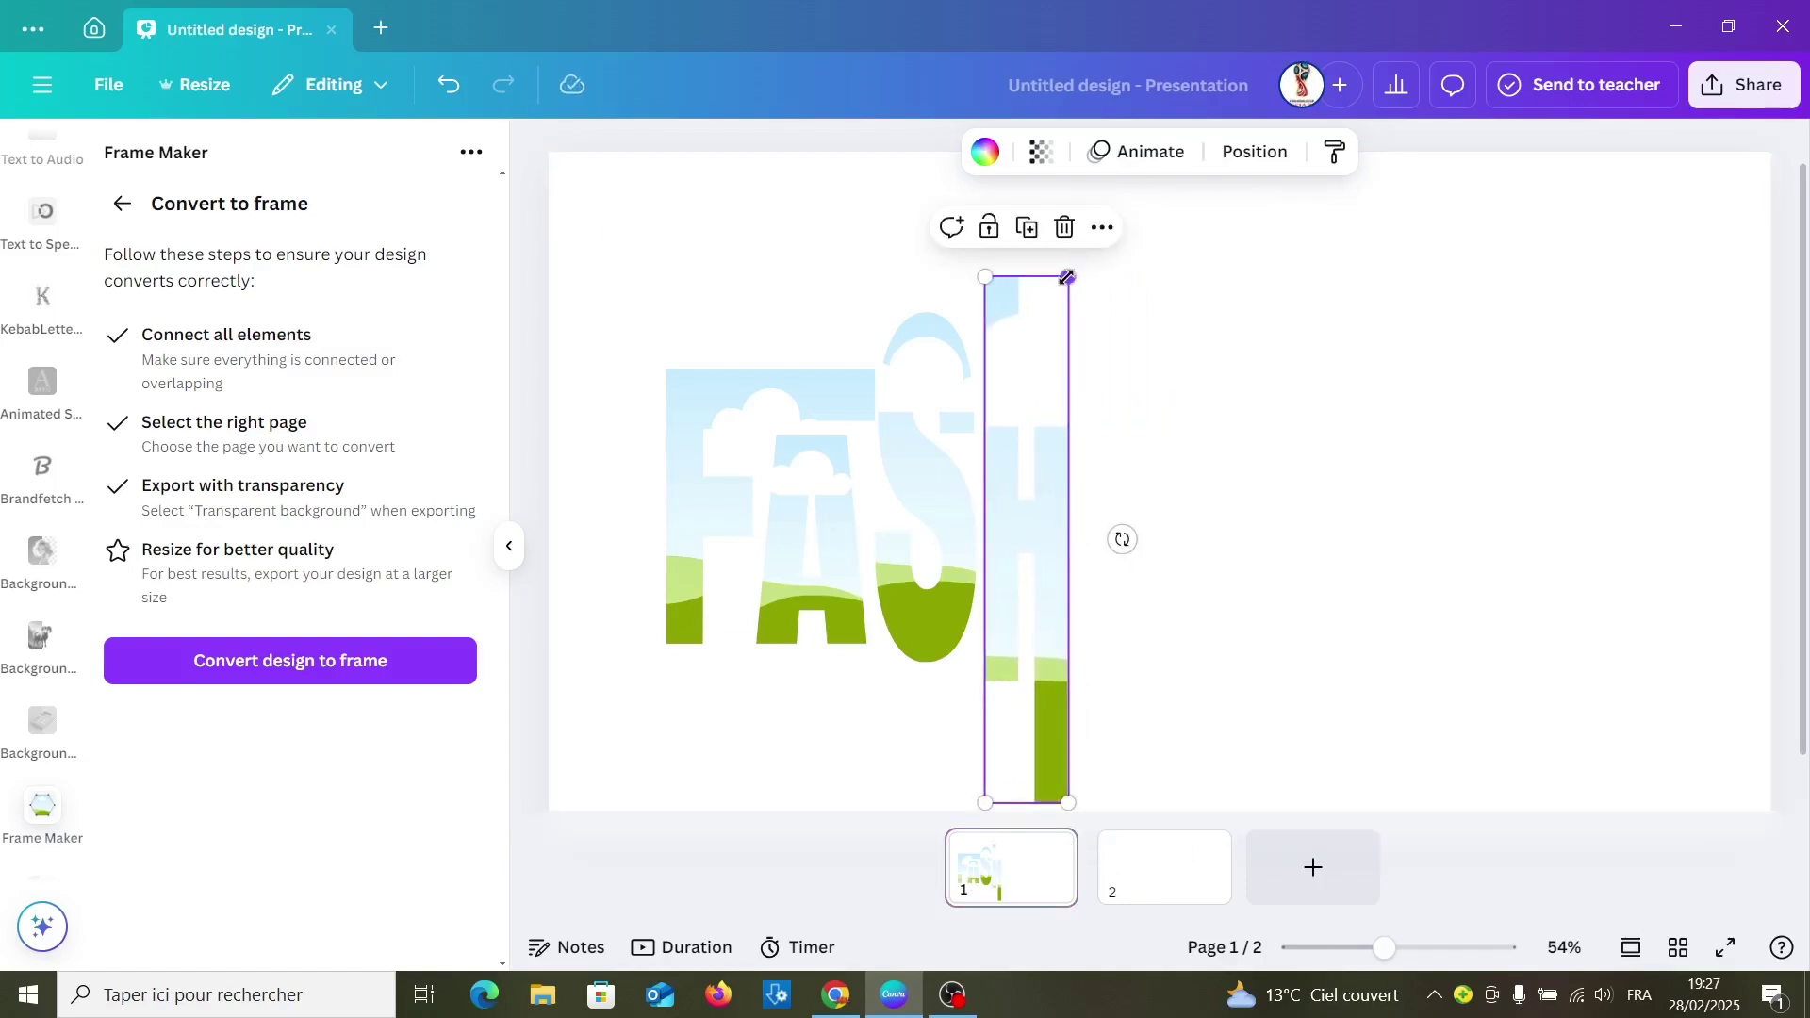
mouse_move(1067, 276)
left_mouse_down()
mouse_move(1079, 230)
mouse_move(953, 485)
left_mouse_up()
left_click(1217, 449)
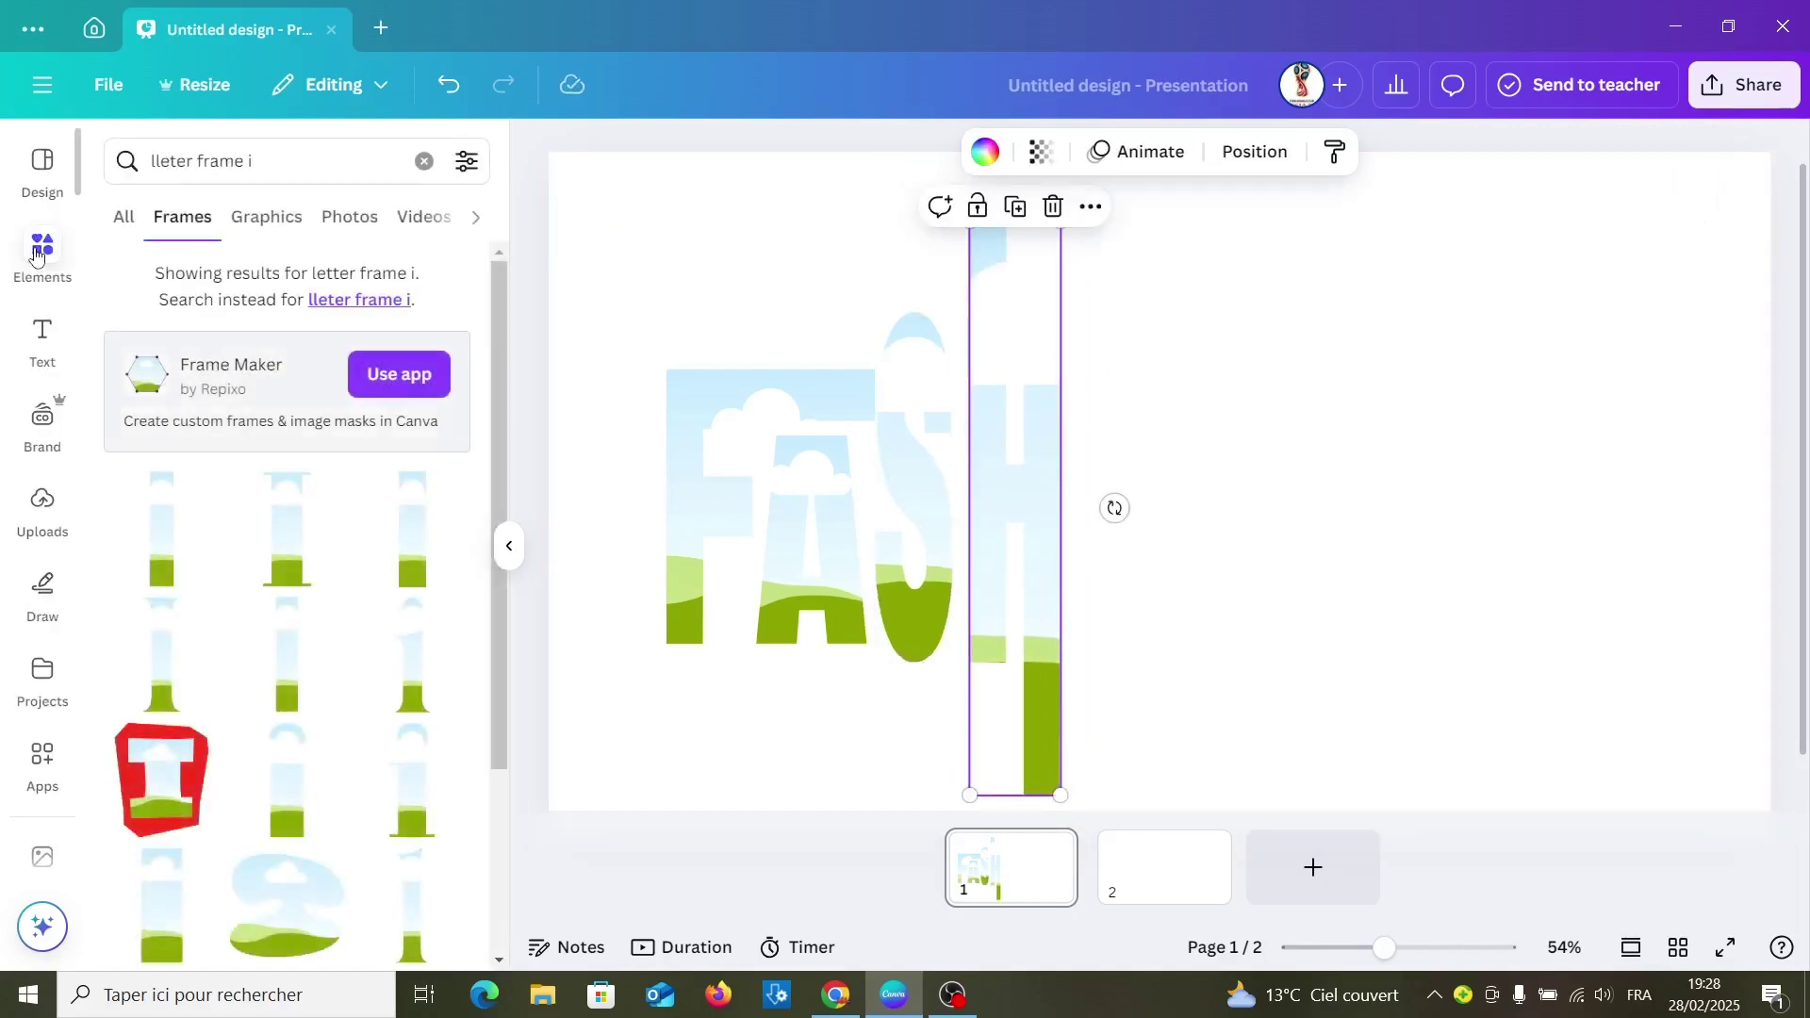
mouse_move(162, 529)
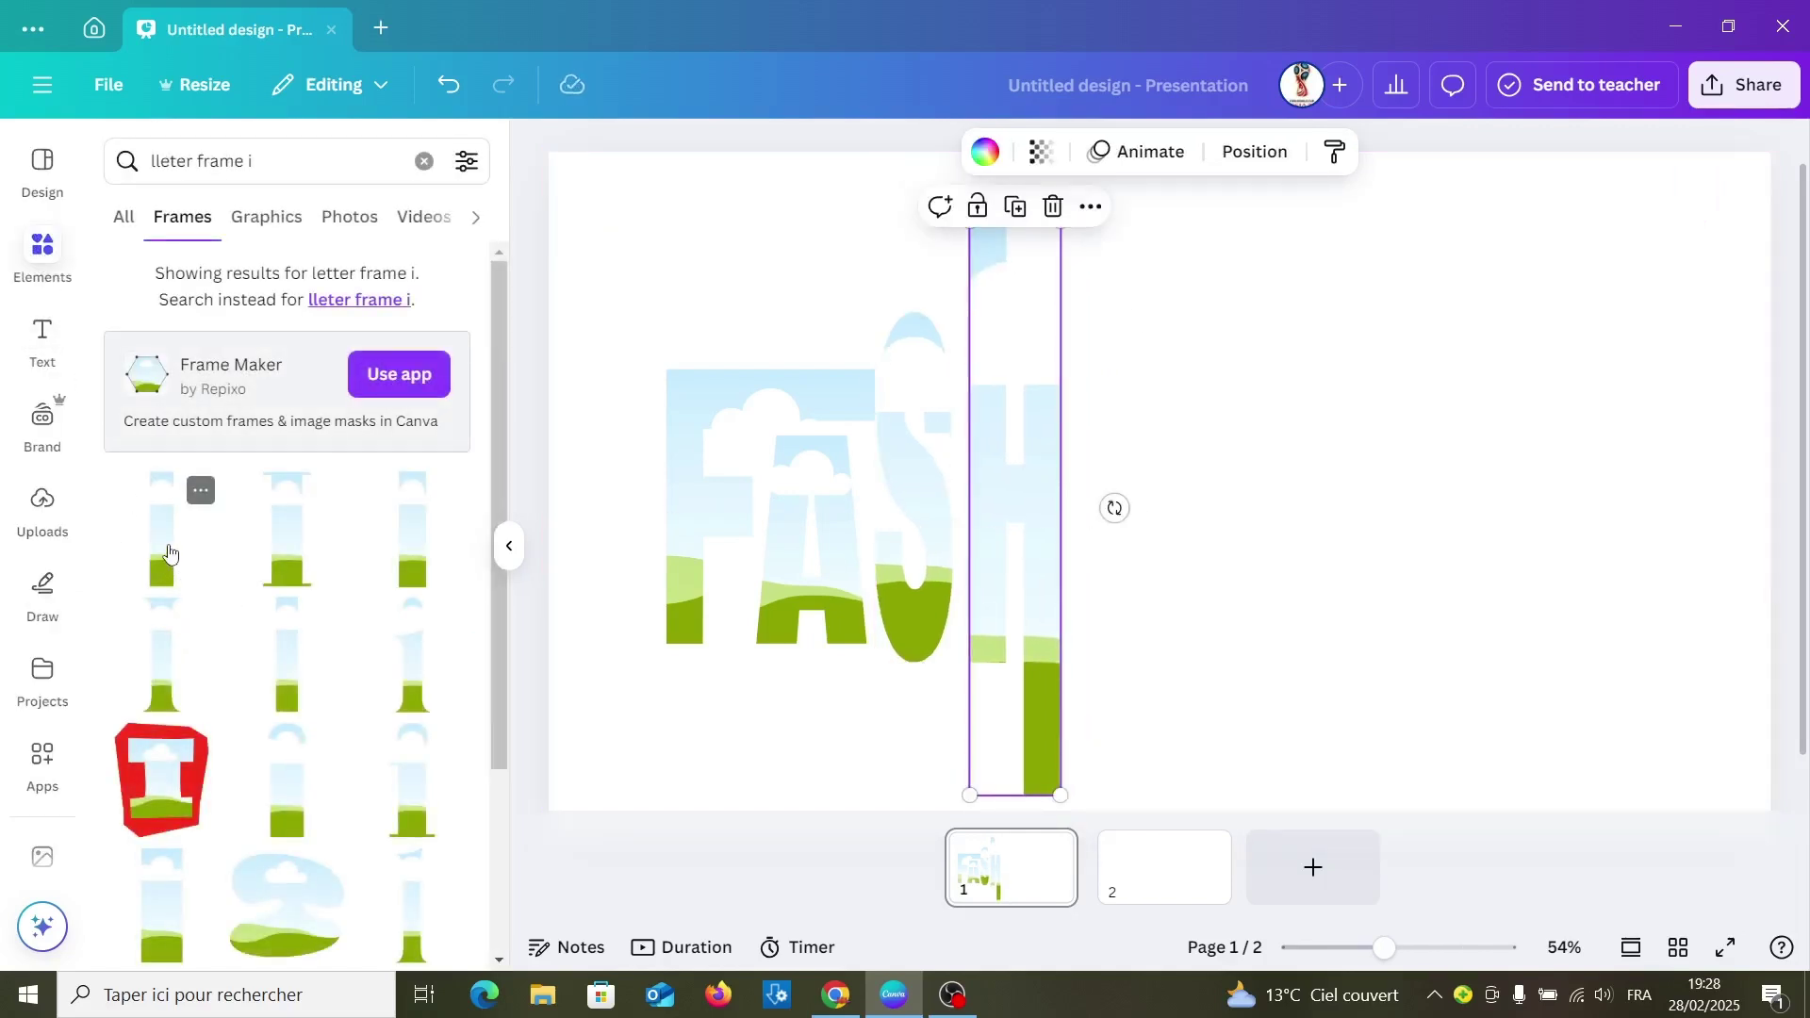
Add a narrow, full-height letter I frame right after the H
left_click(168, 553)
left_click_drag(1195, 497, 1151, 497)
left_click_drag(1141, 679, 1148, 773)
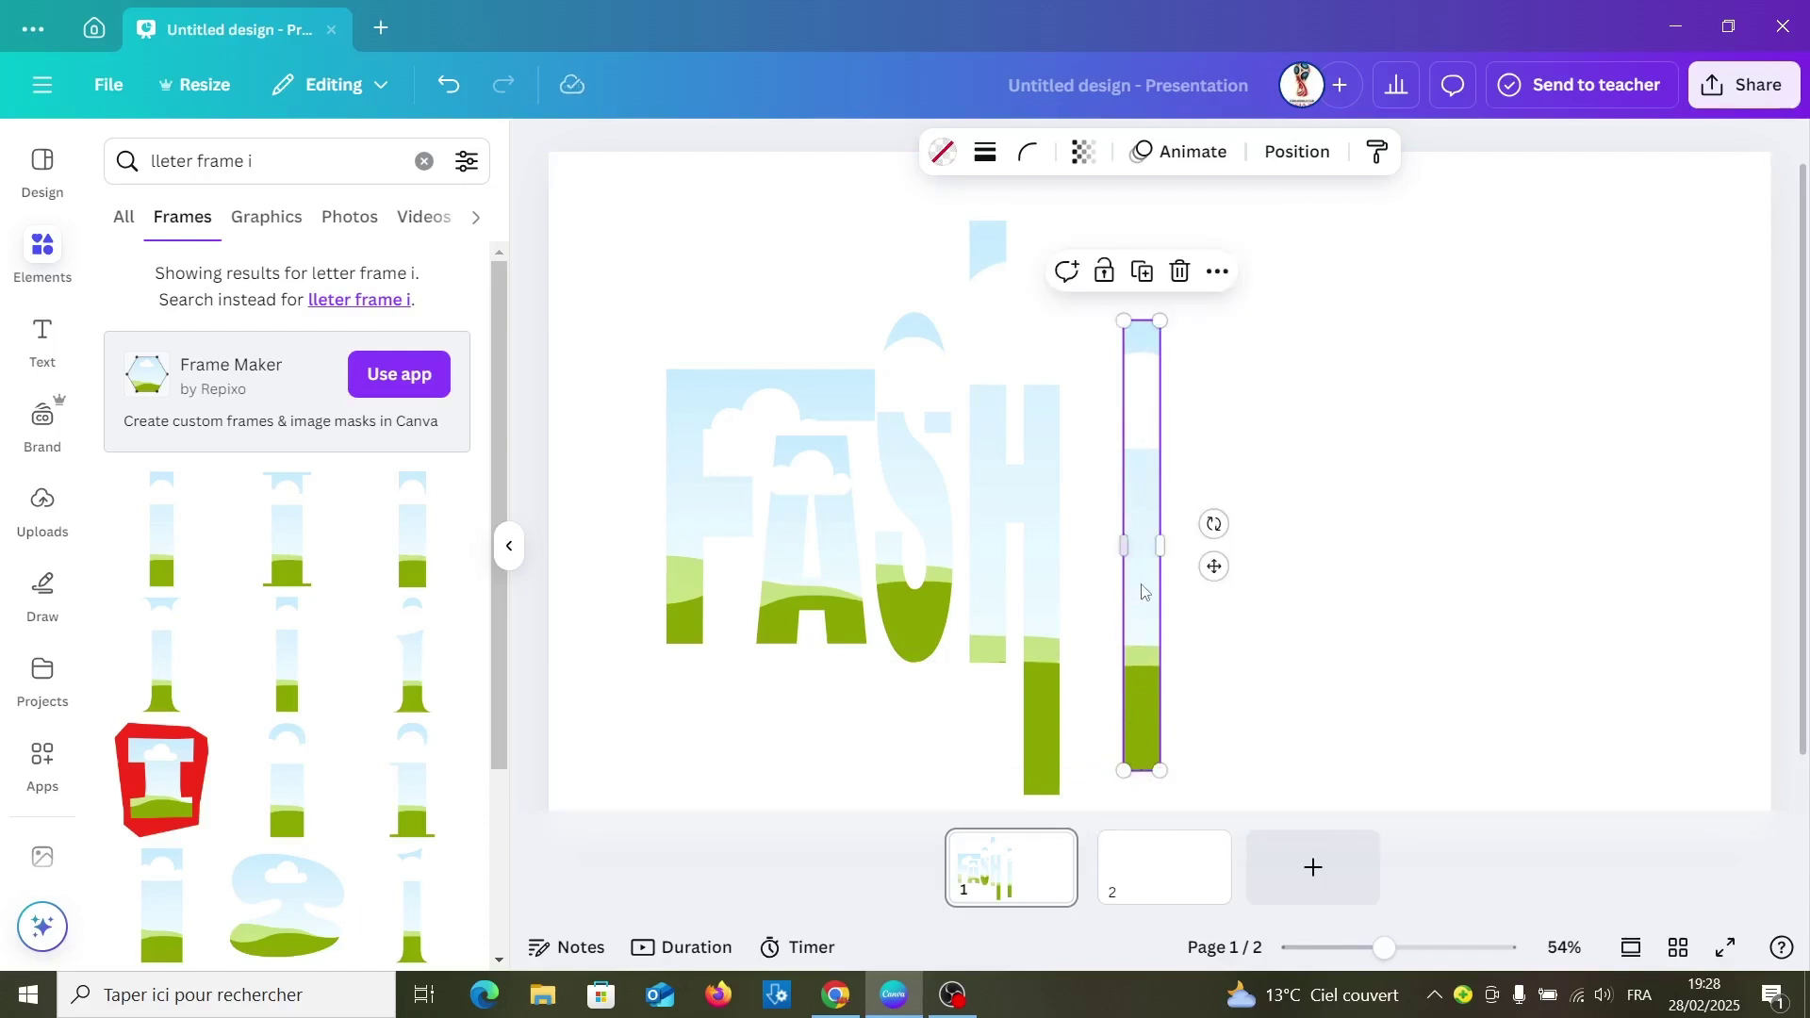
left_click_drag(1141, 594, 1093, 570)
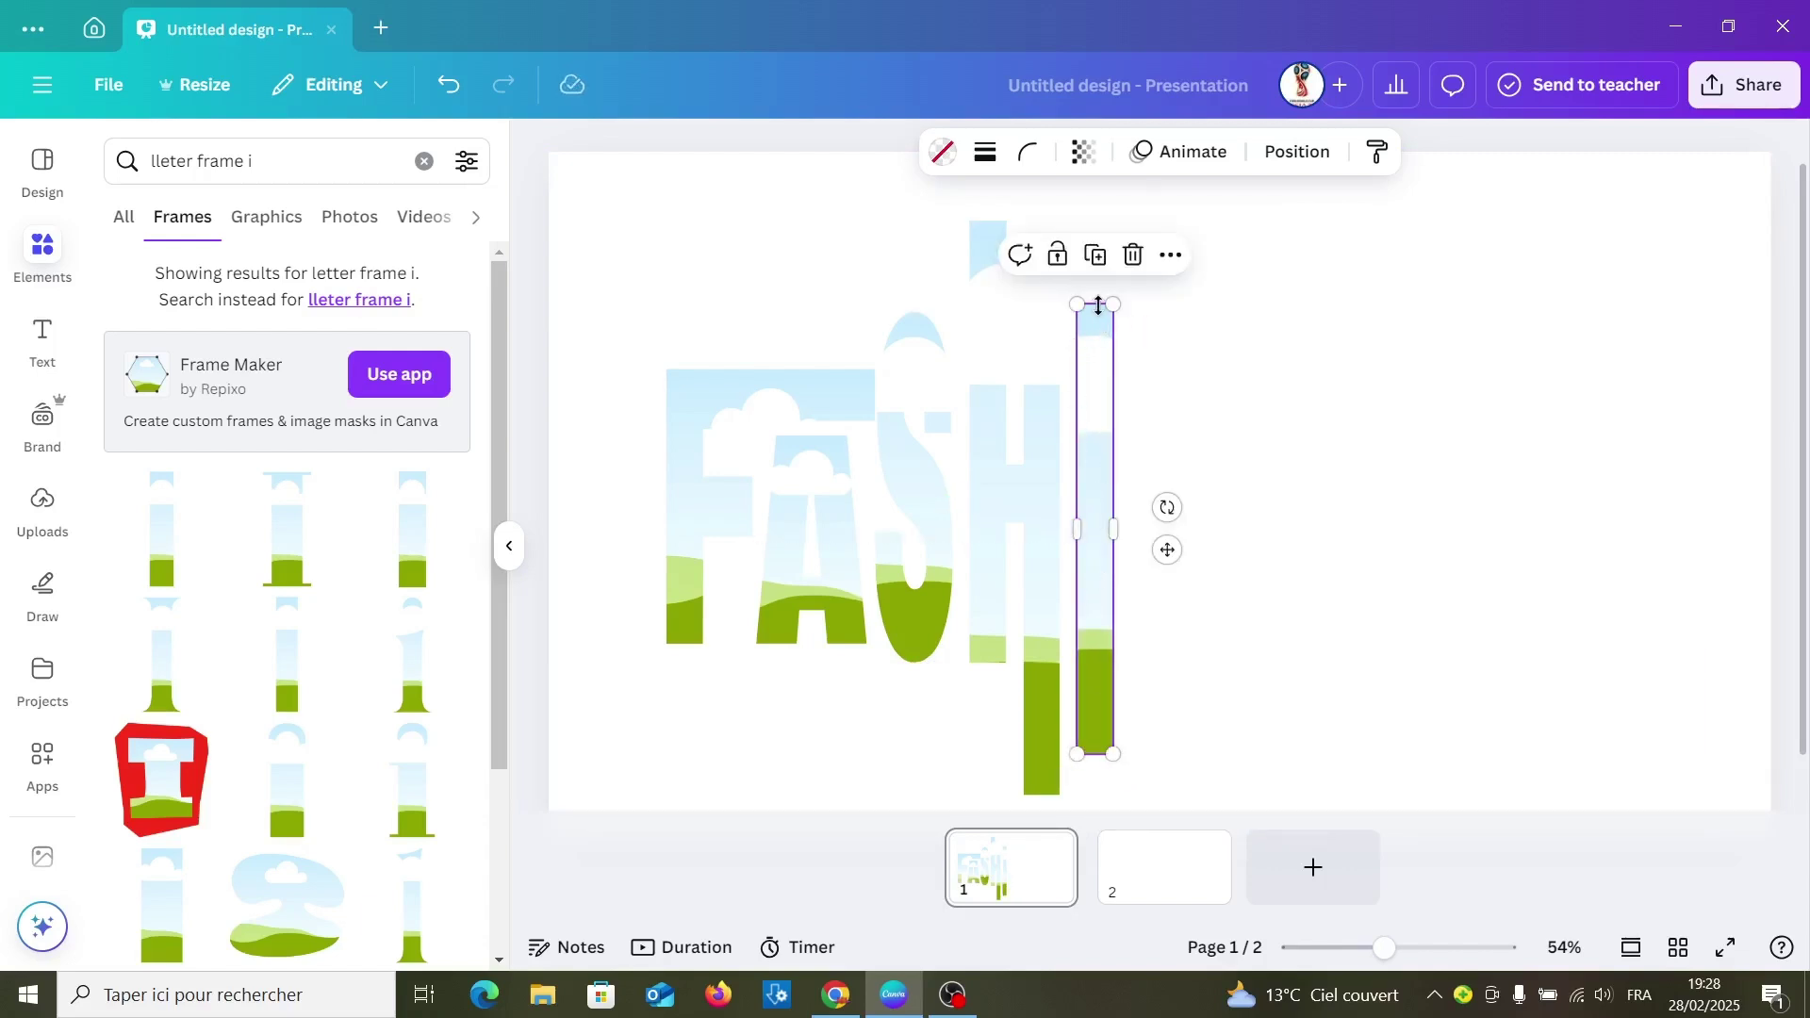
left_click_drag(1099, 306, 1099, 274)
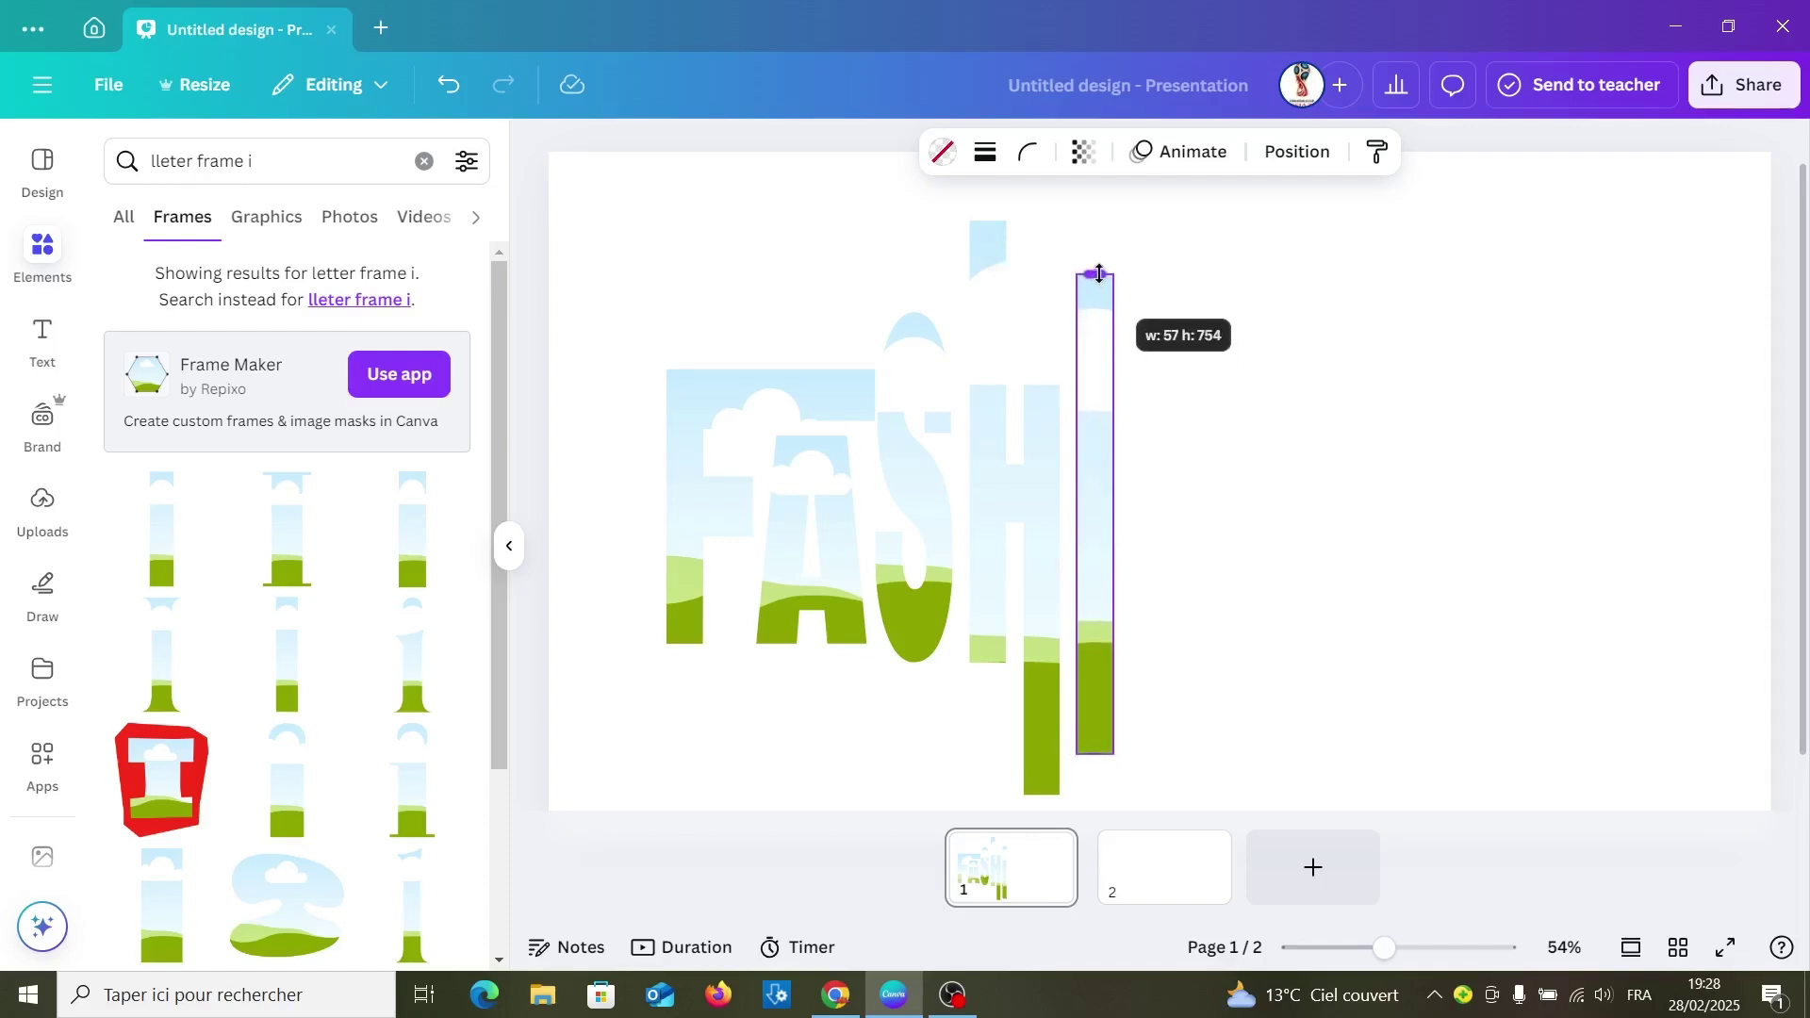
left_click(1245, 559)
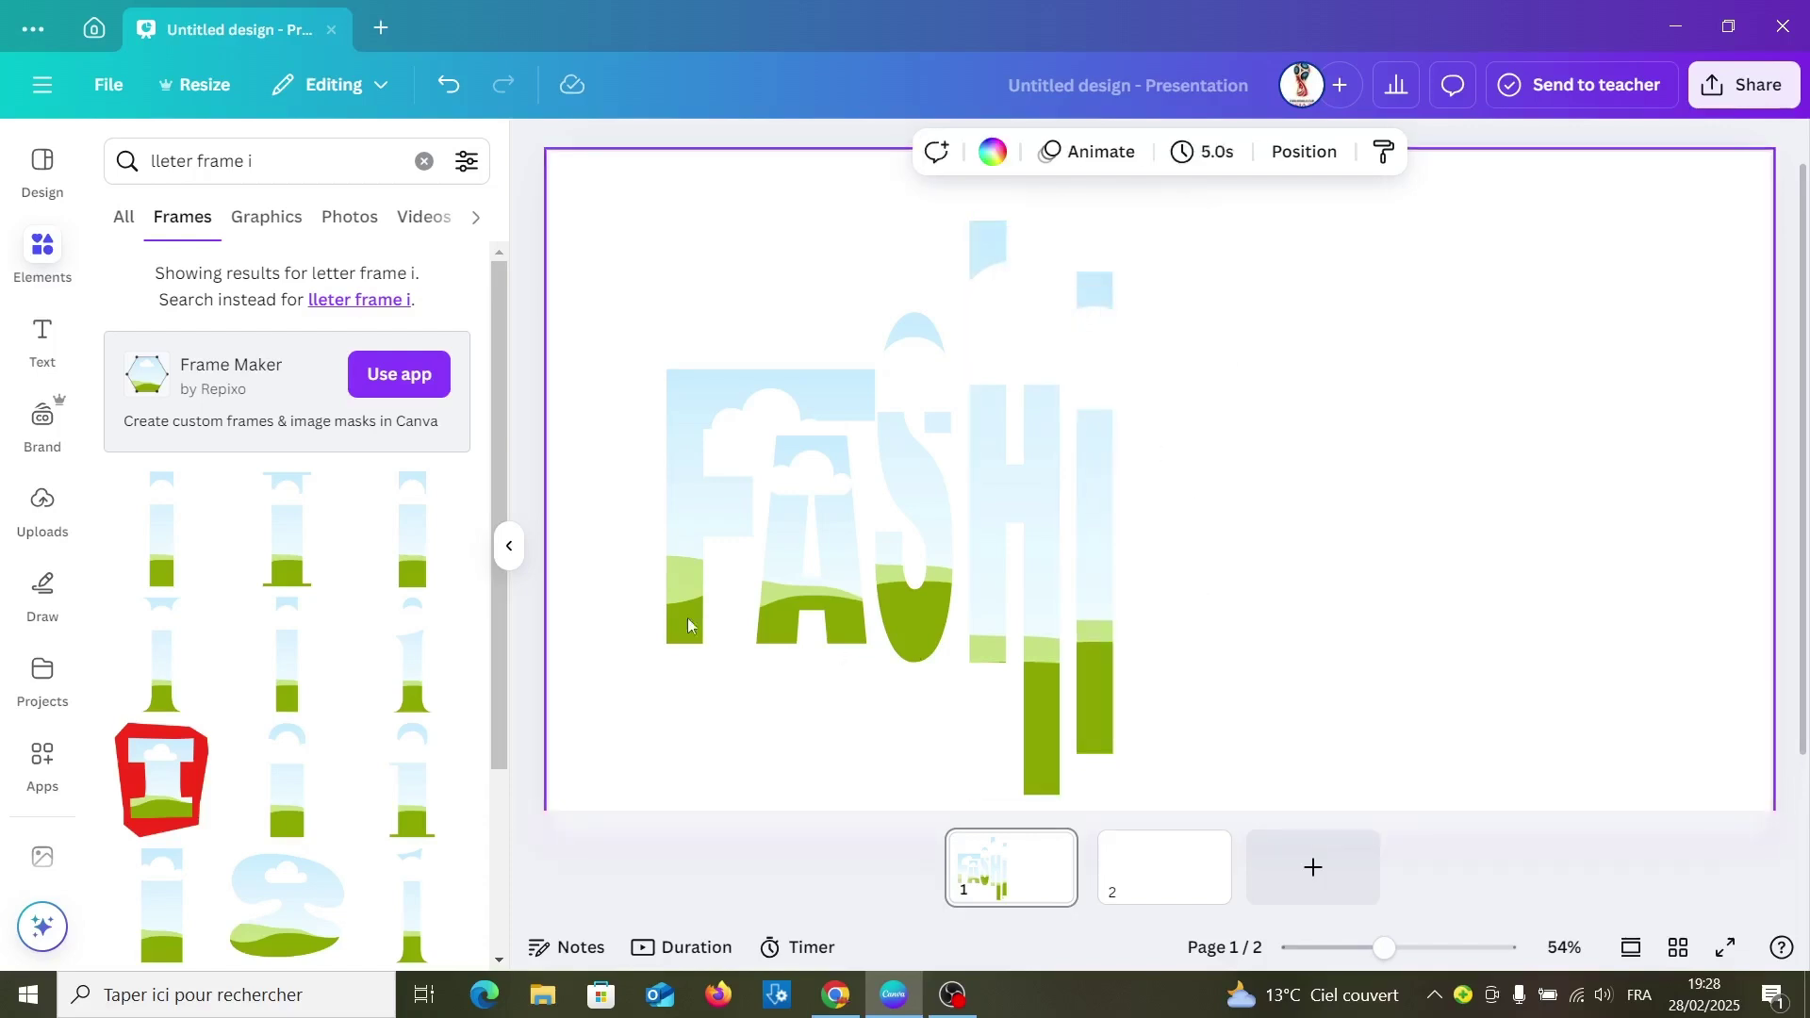
Add a narrowed O letter frame after the I
left_click(252, 157)
type("o")
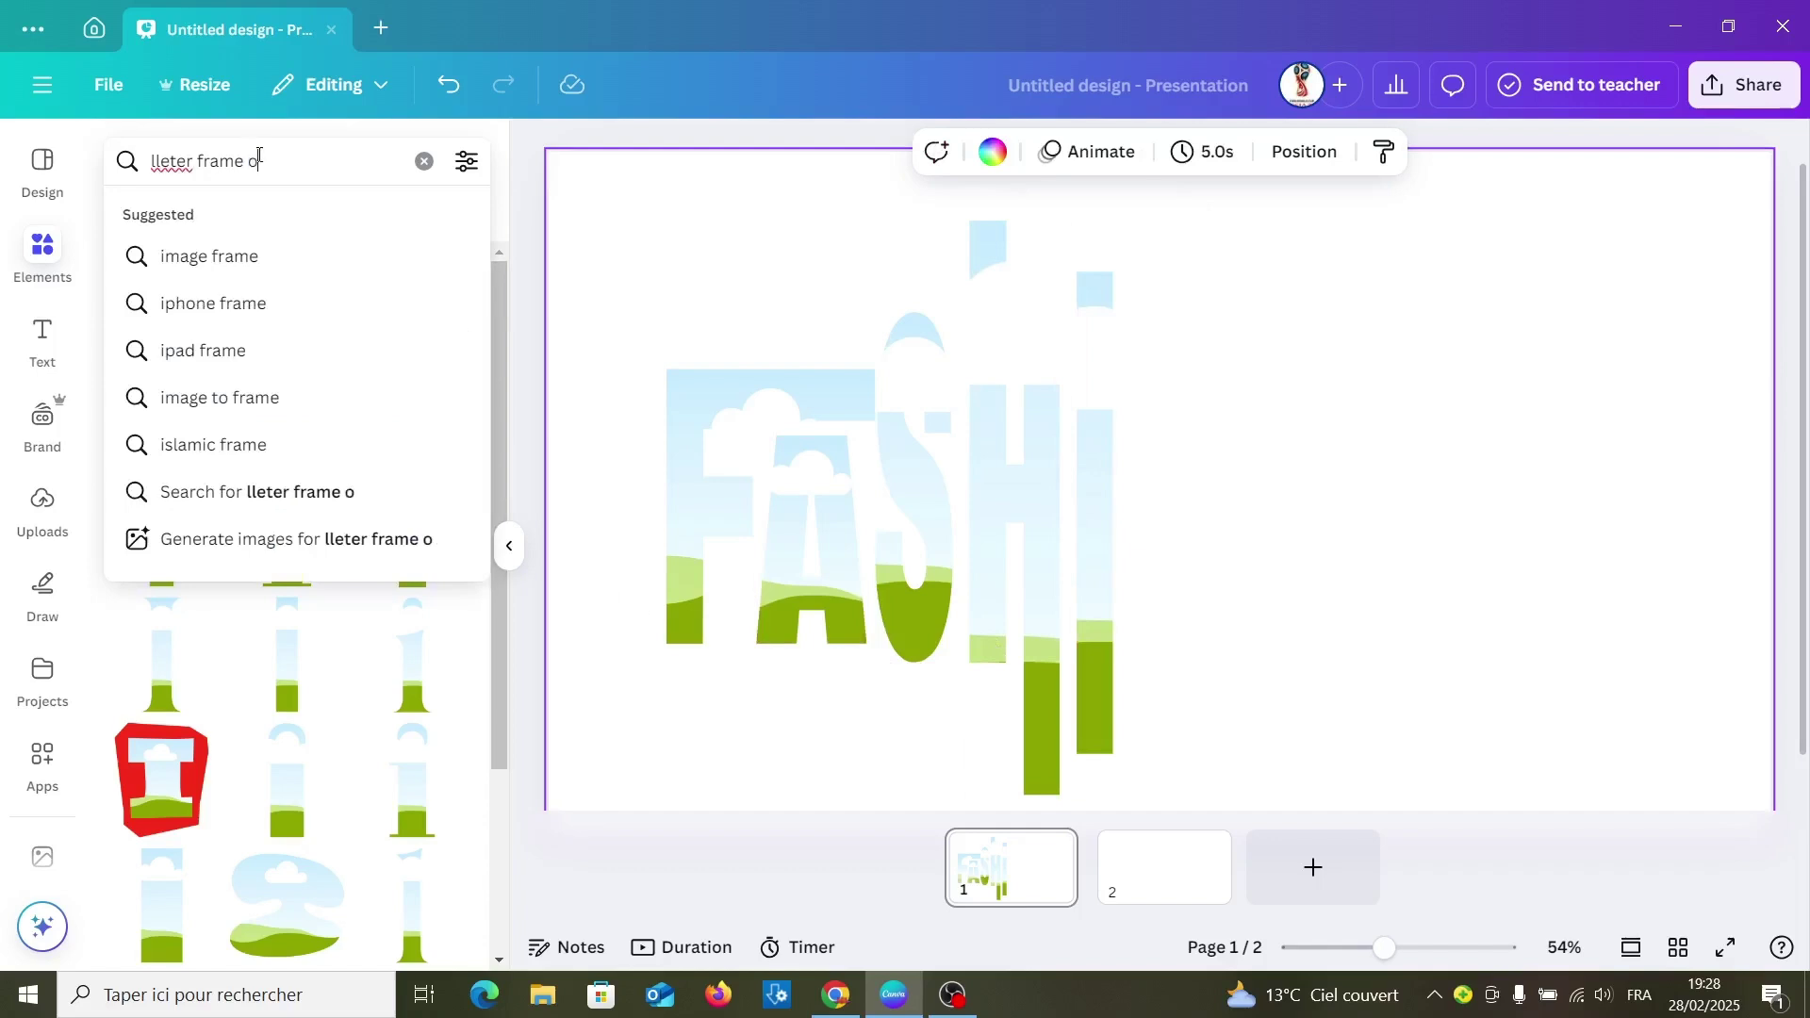
key("Return")
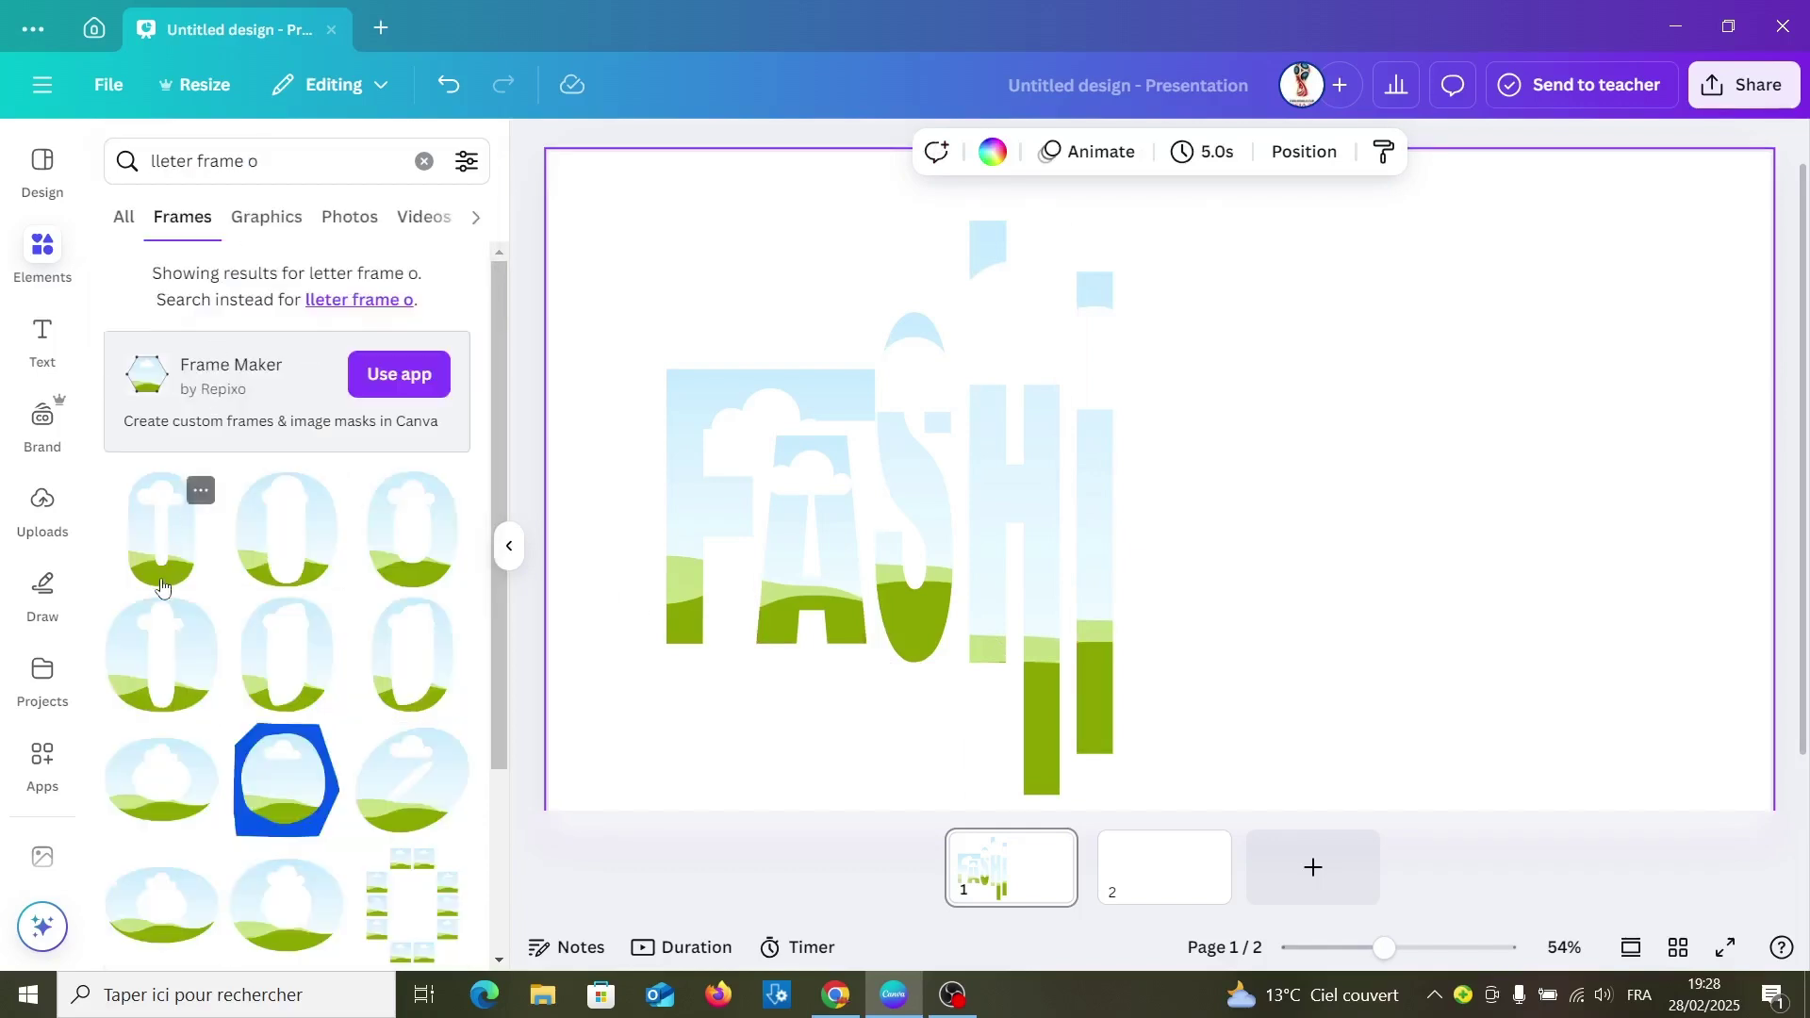
left_click(160, 586)
left_click_drag(1261, 493, 1174, 490)
left_click(1273, 495)
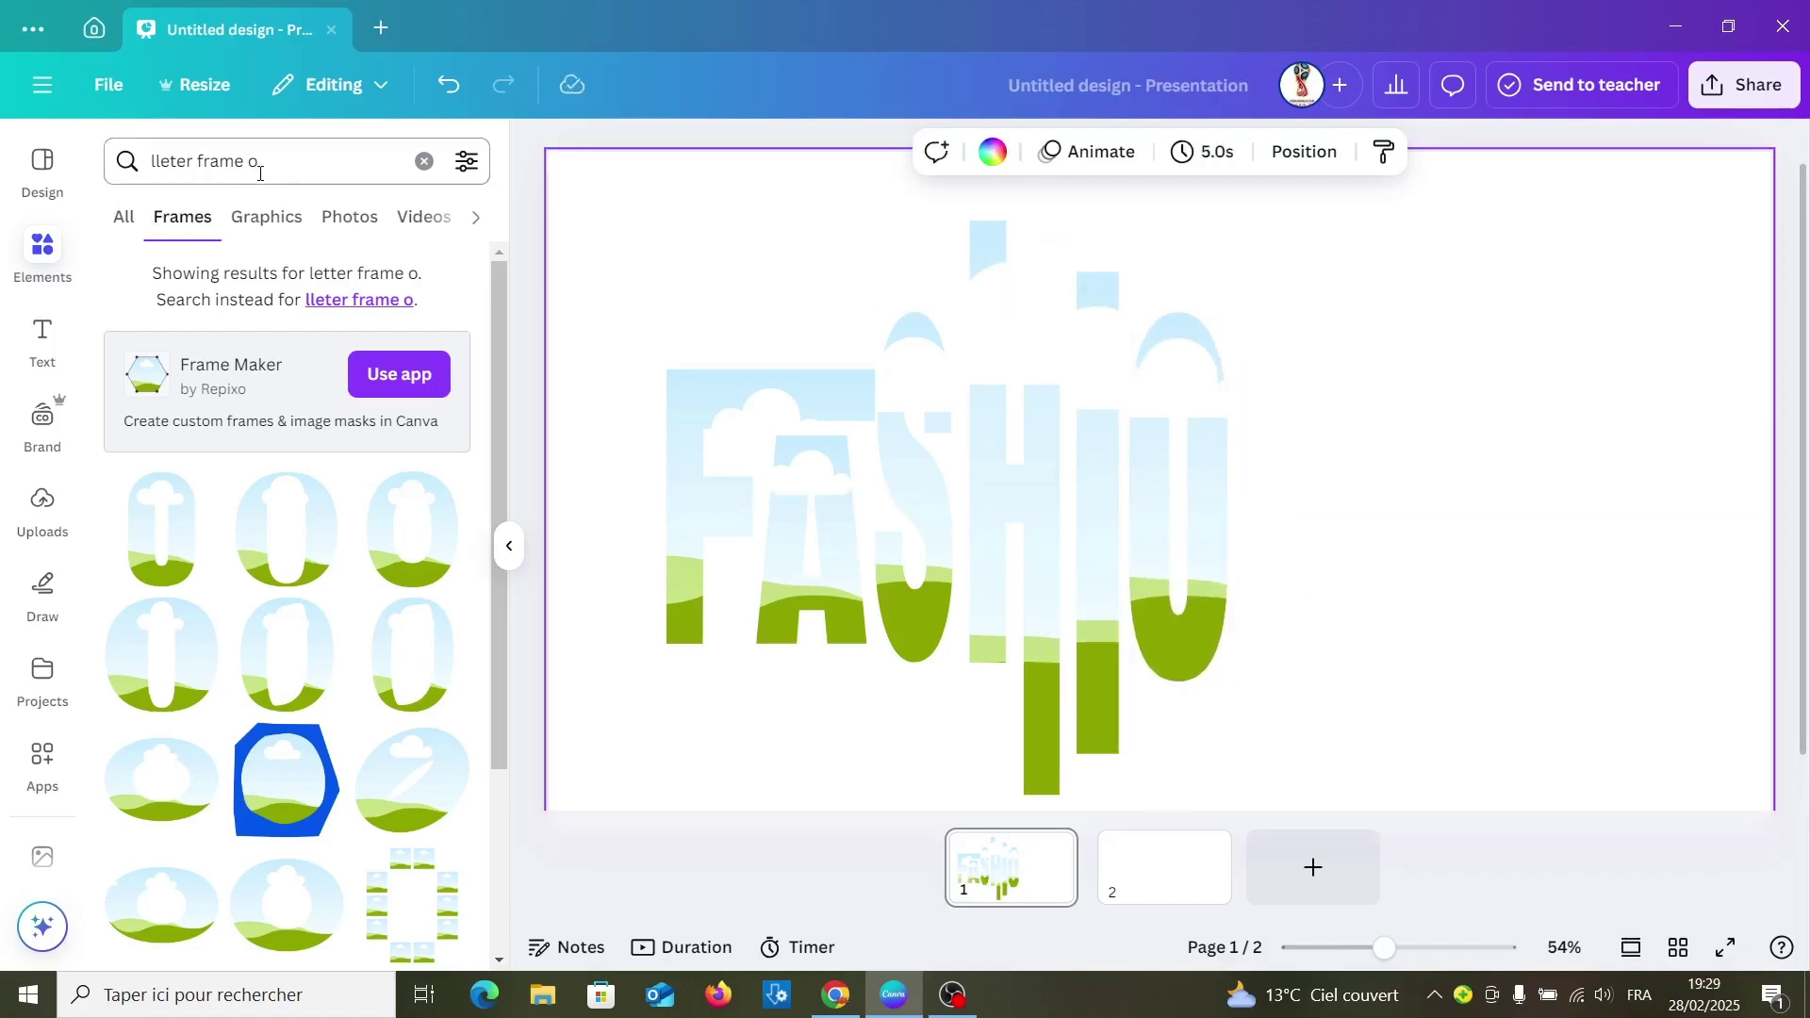
Add an N letter frame after the O, shortened and aligned with the other letters
left_click(261, 170)
key("BackSpace")
type("n")
key("Return")
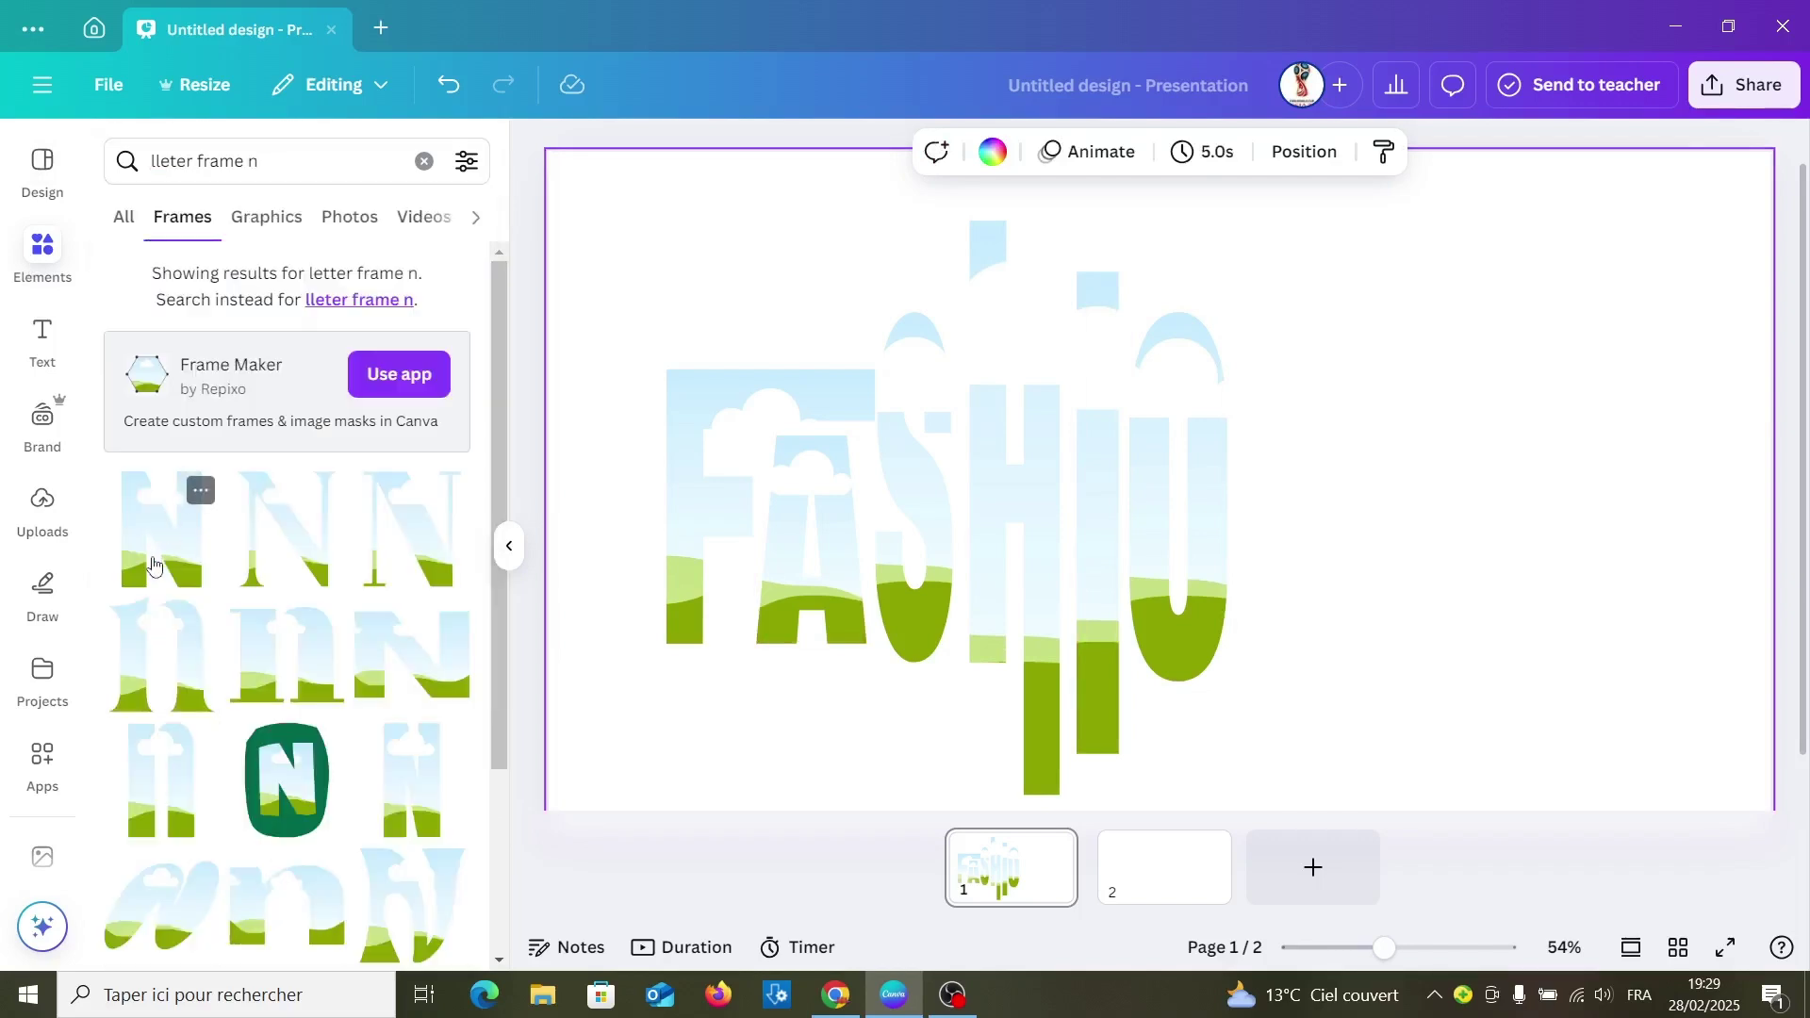
left_click(402, 802)
mouse_move(1236, 494)
left_mouse_down()
mouse_move(1411, 494)
mouse_move(1313, 497)
mouse_move(1345, 497)
left_mouse_up()
left_click_drag(1294, 671, 1295, 602)
left_click_drag(1301, 477, 1301, 503)
left_click(967, 537)
Select all FASHION letter frames and shift the word slightly right
mouse_move(596, 281)
left_mouse_down()
mouse_move(1190, 618)
mouse_move(1601, 698)
left_mouse_up()
left_click_drag(1042, 485, 1092, 460)
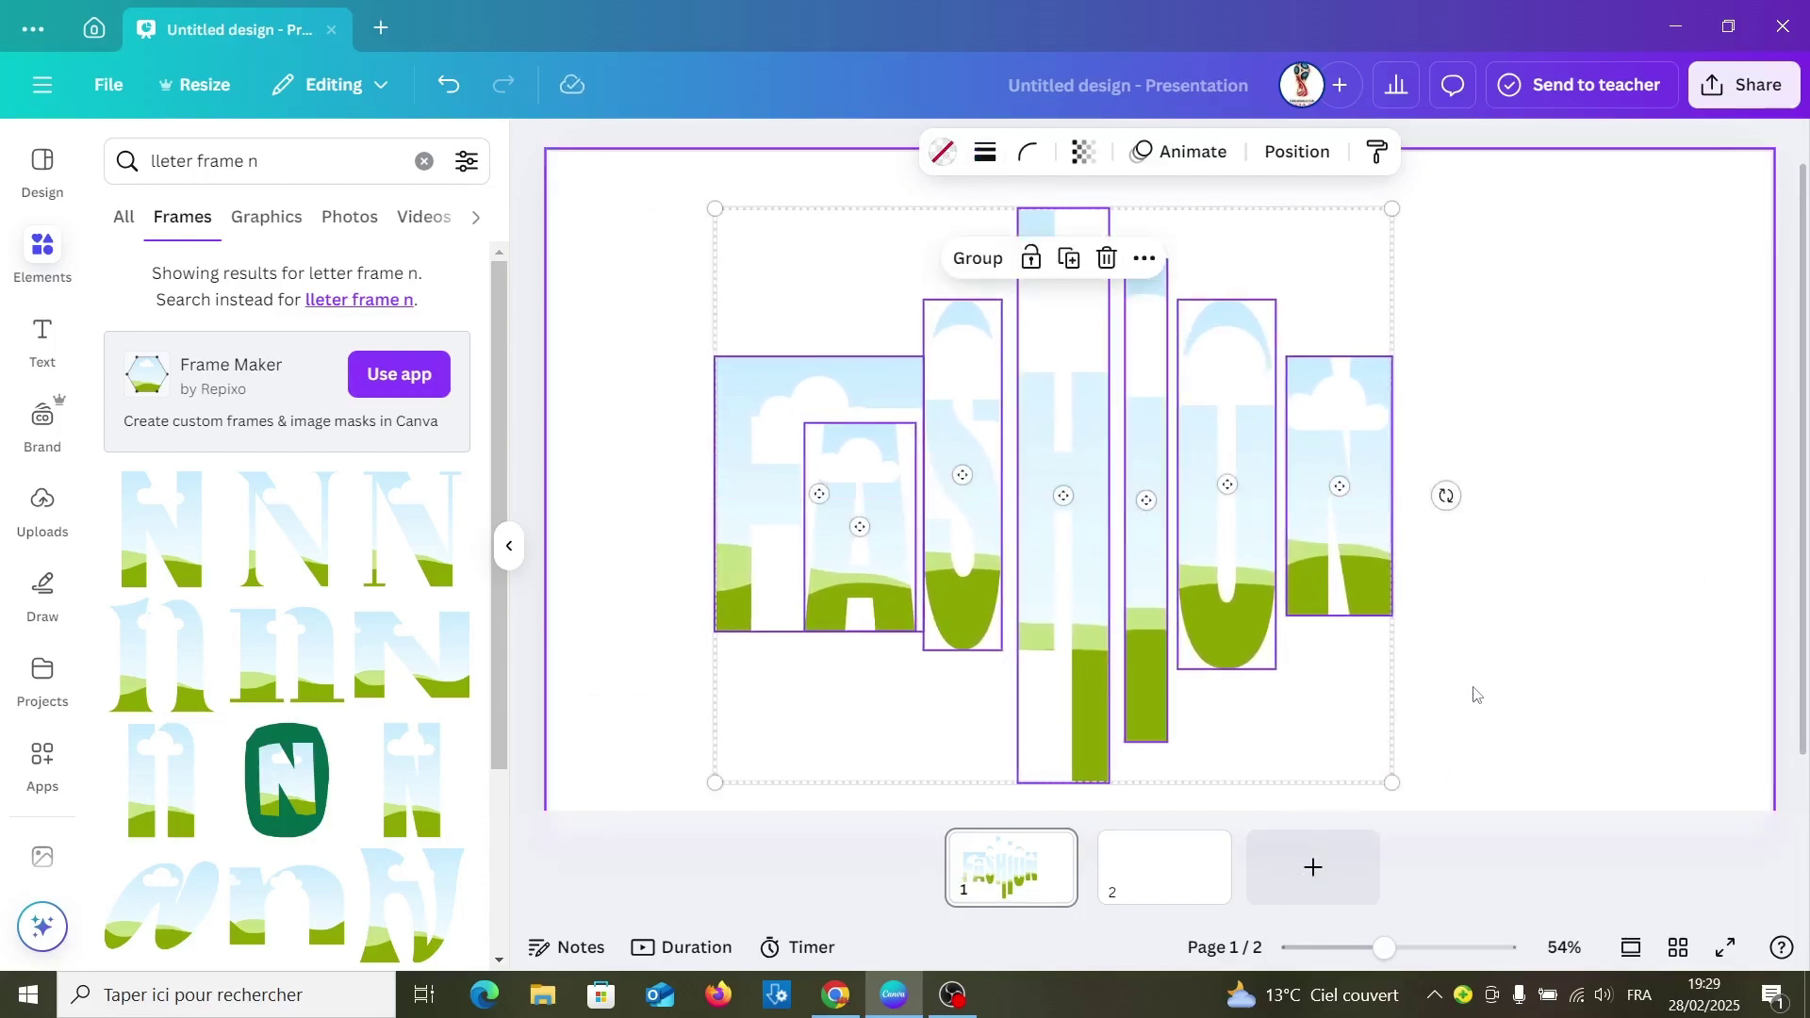
left_click(1459, 728)
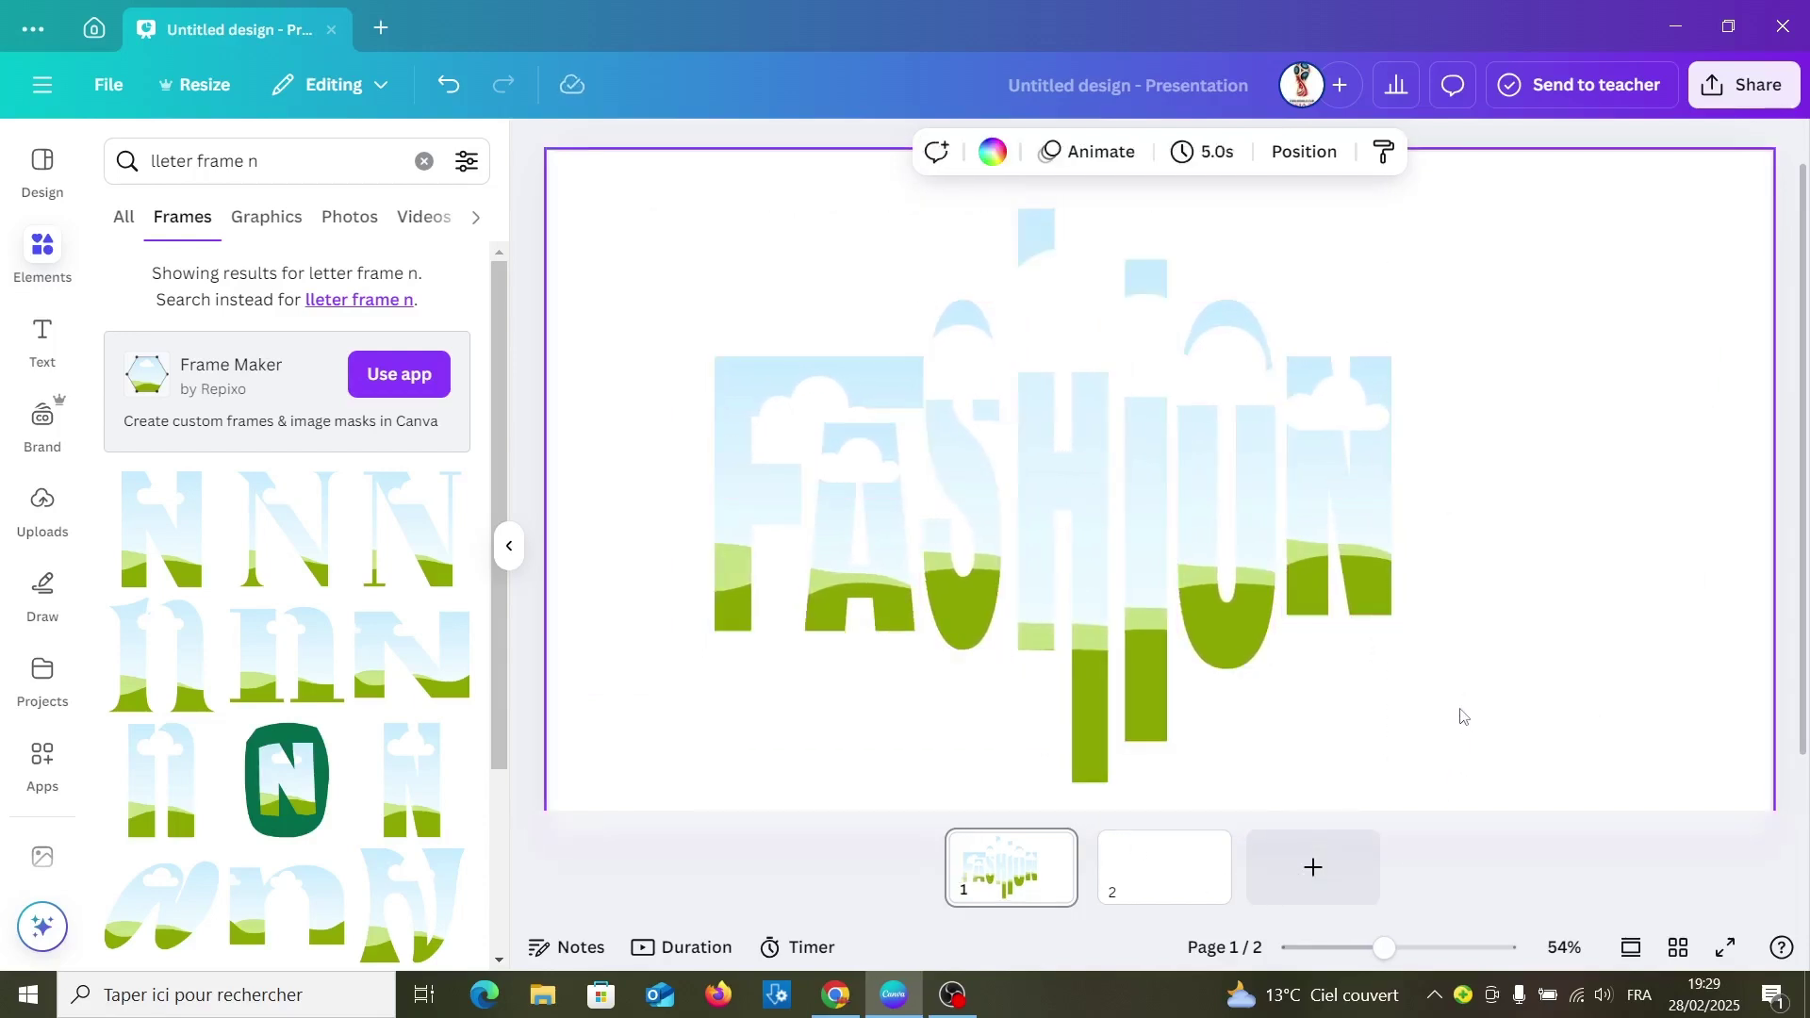
Set the page background to Cobalt blue #004aad and show the uploaded images
left_click(992, 151)
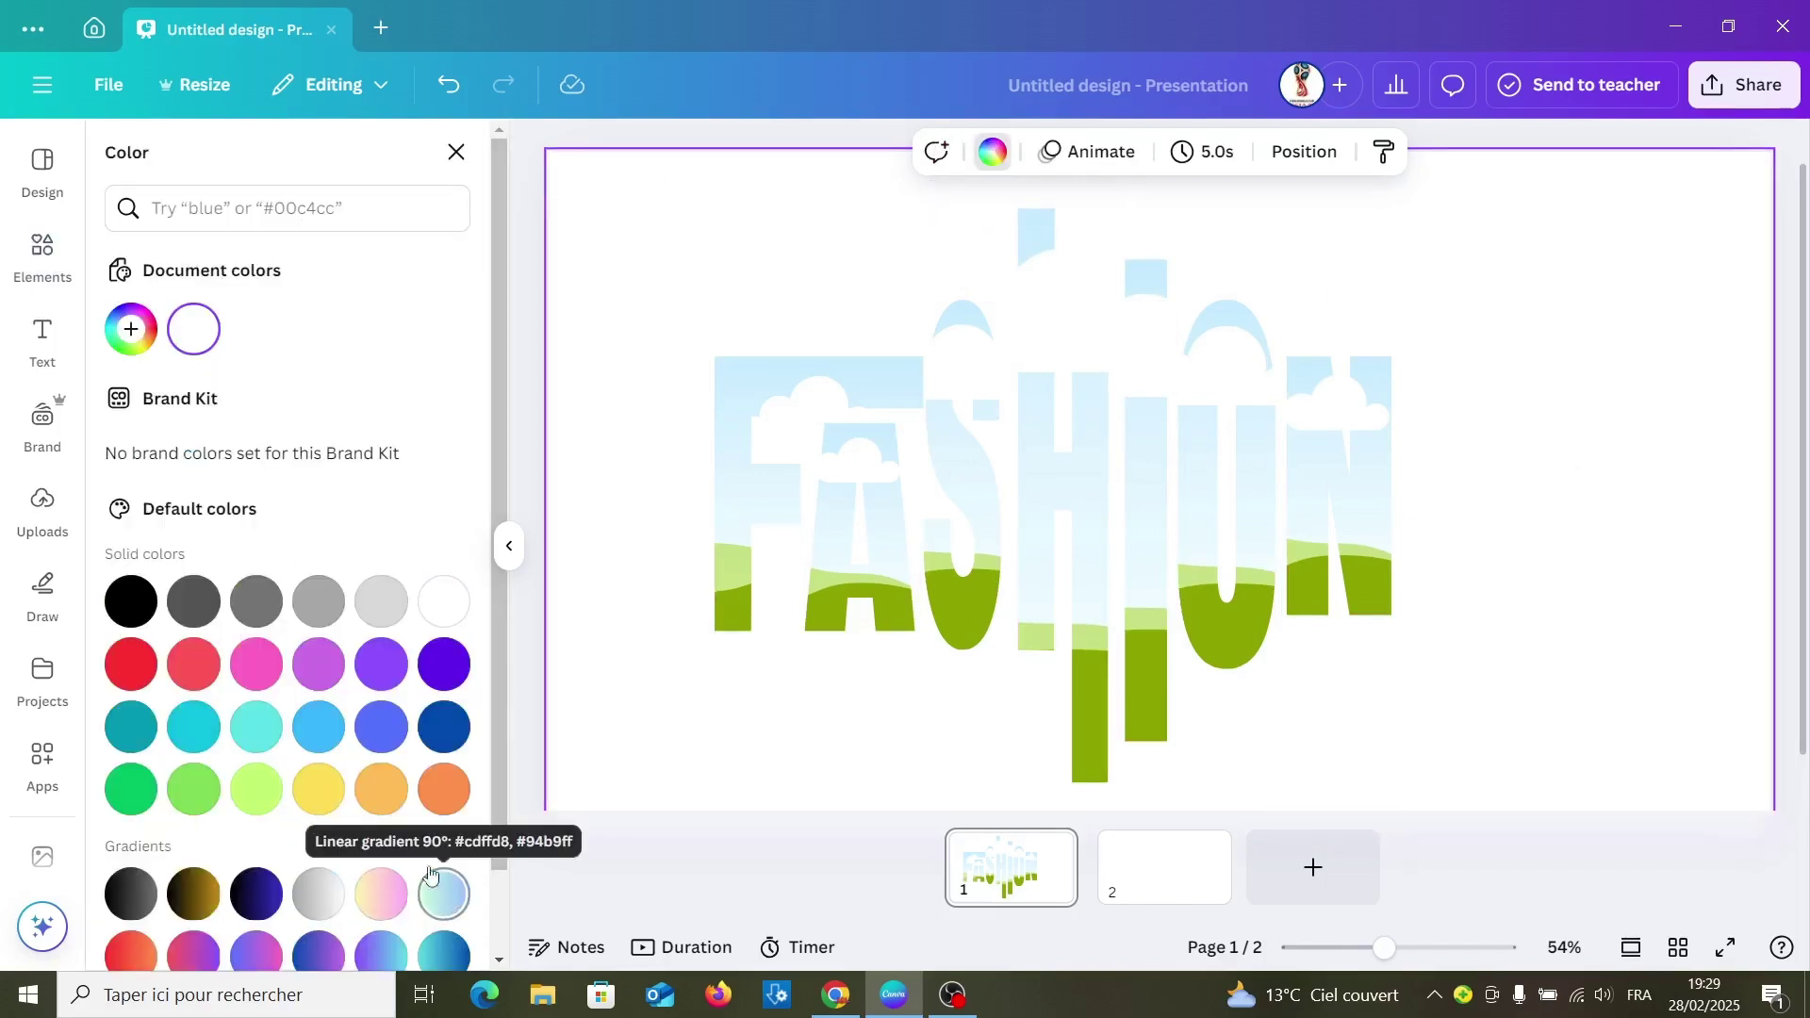
left_click(445, 728)
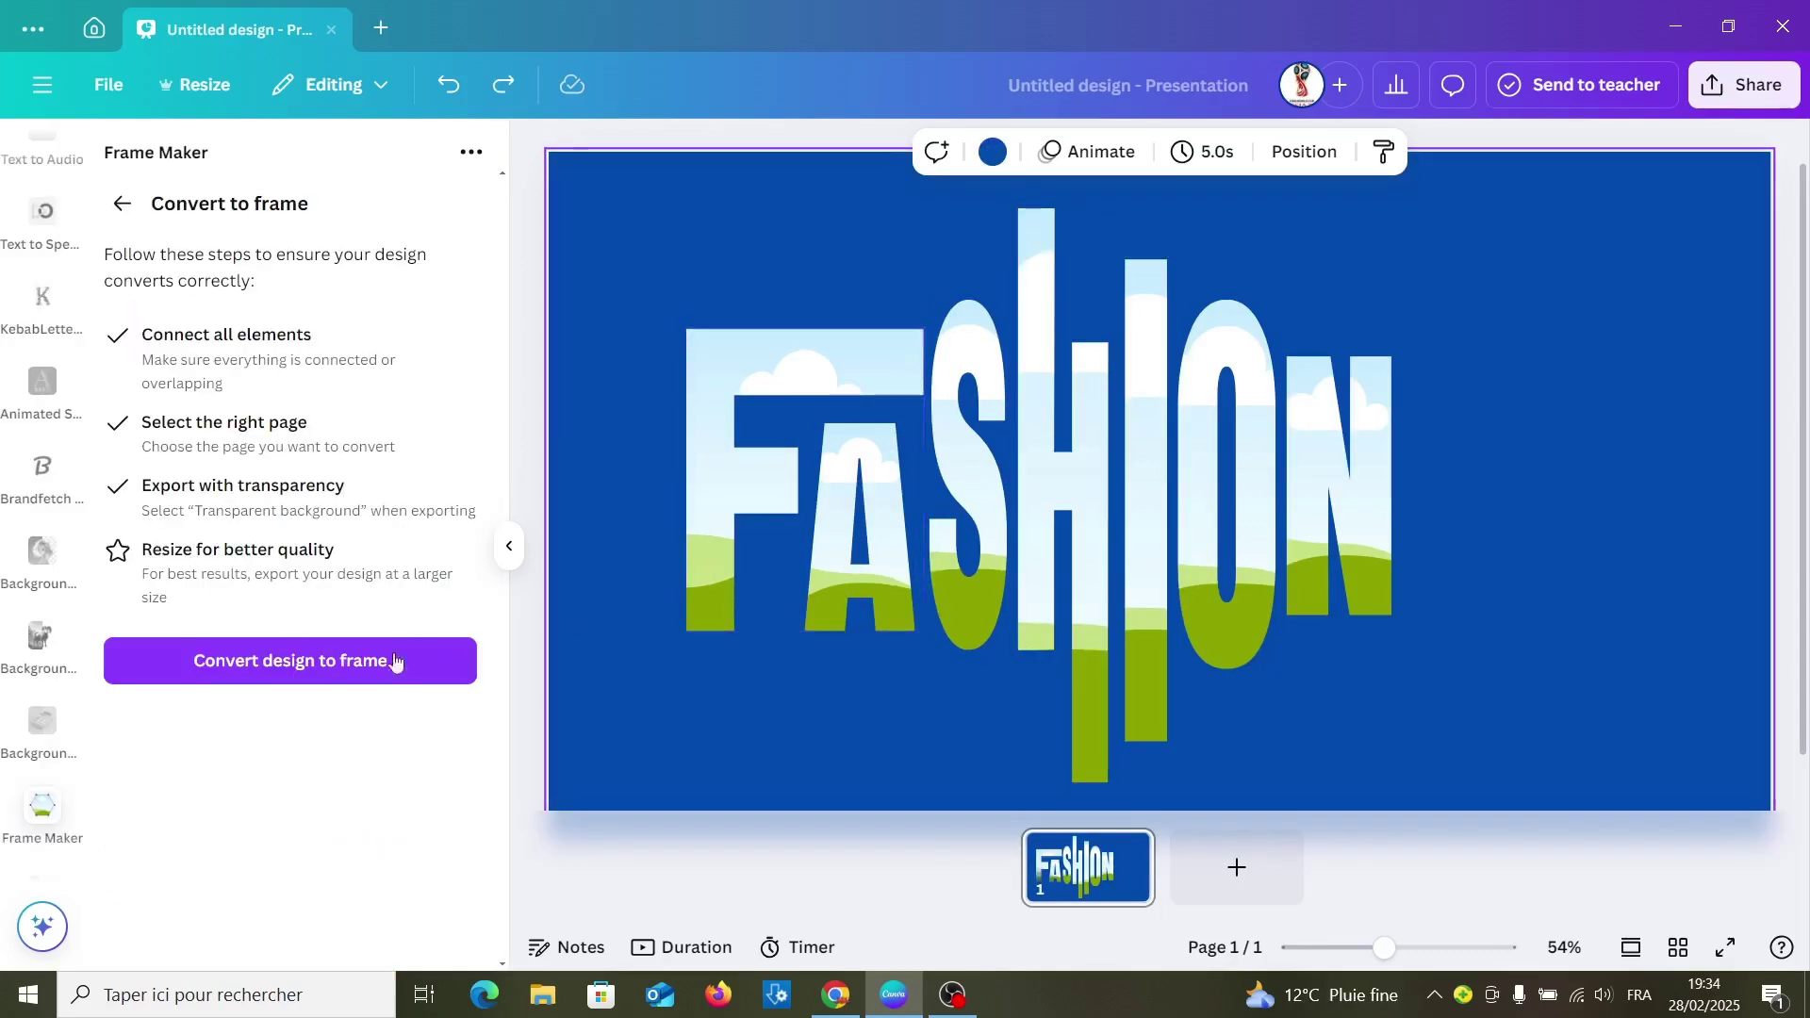
scroll(42, 471, "up", 5)
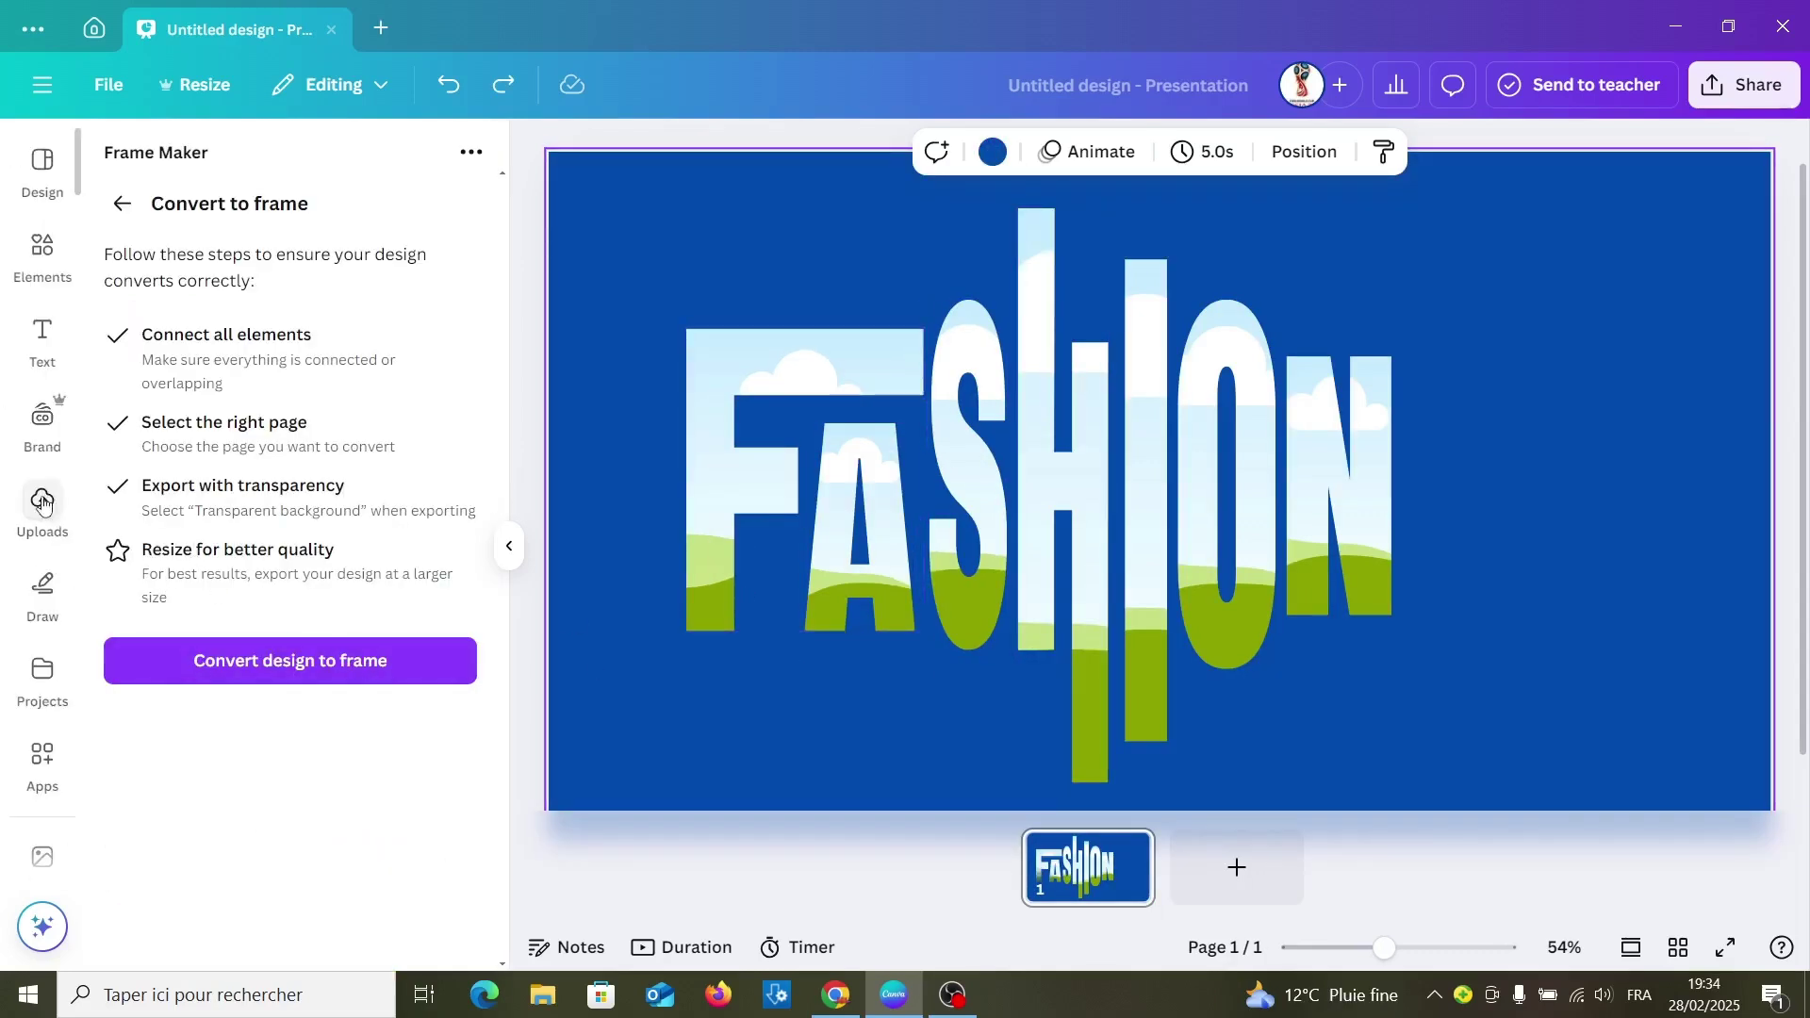
left_click(42, 504)
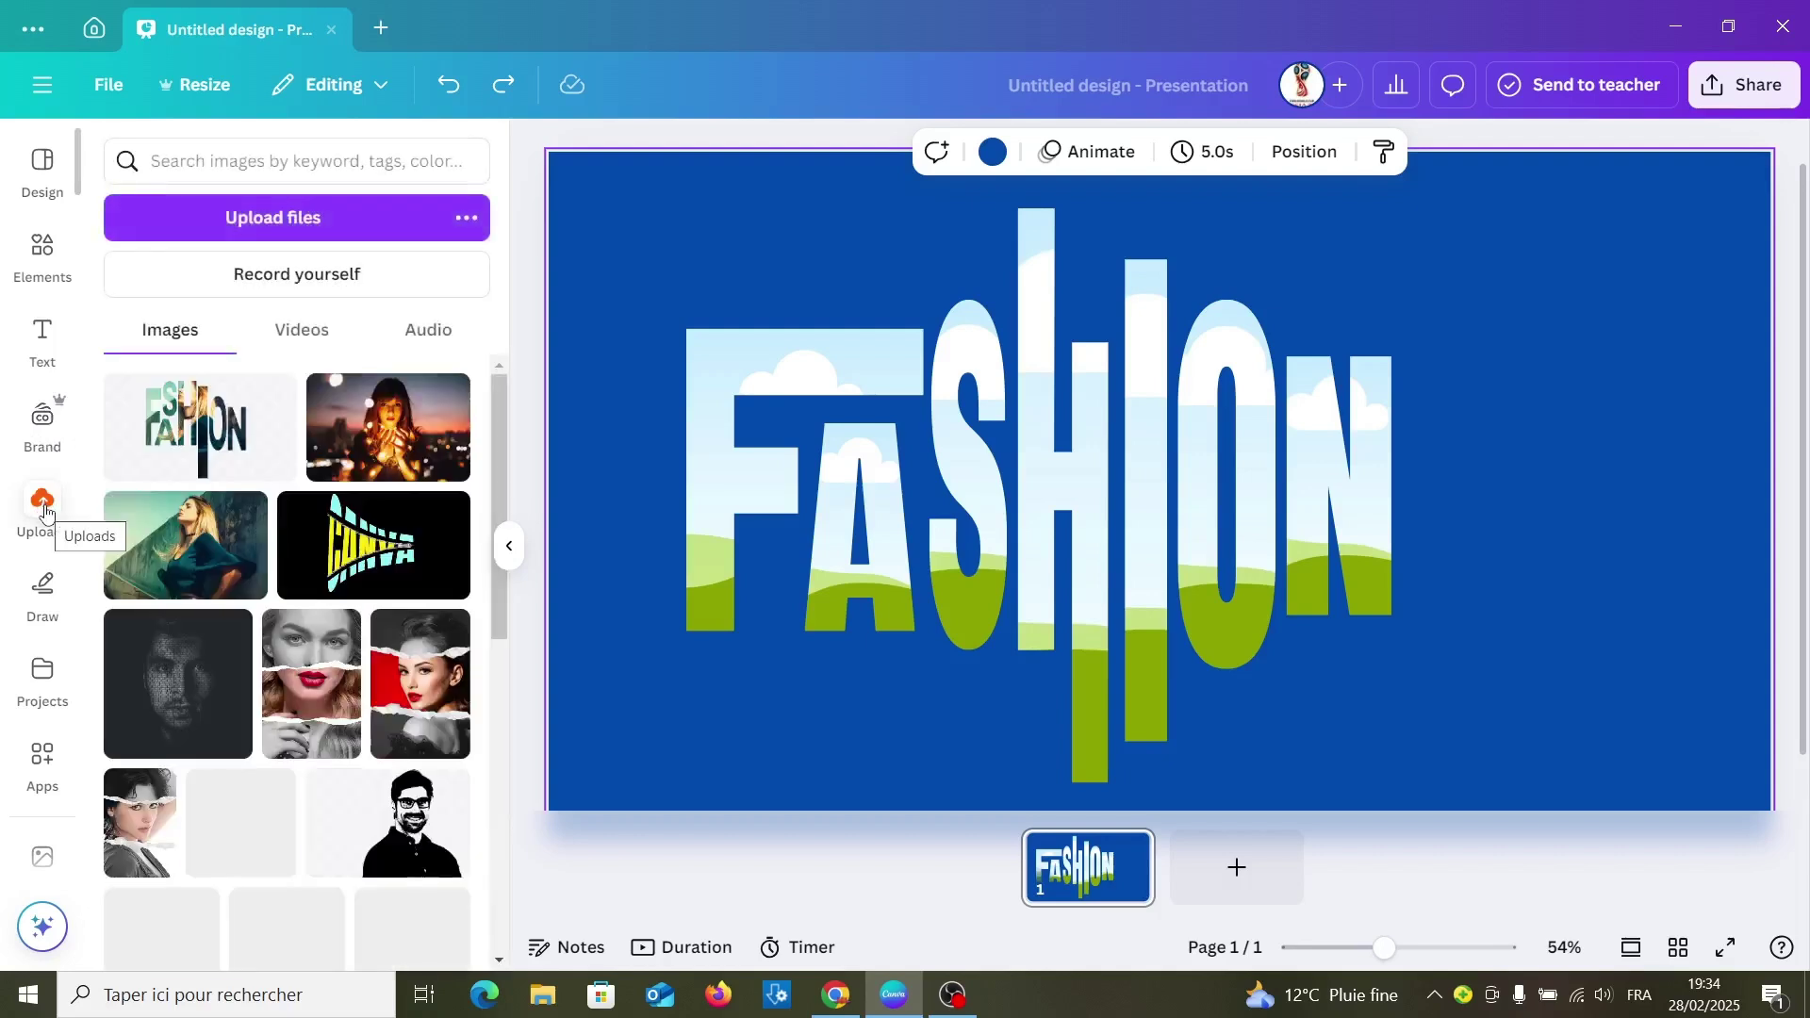
Upload the portrait JPG from Téléchargements through the Ouvrir dialog
left_click(184, 223)
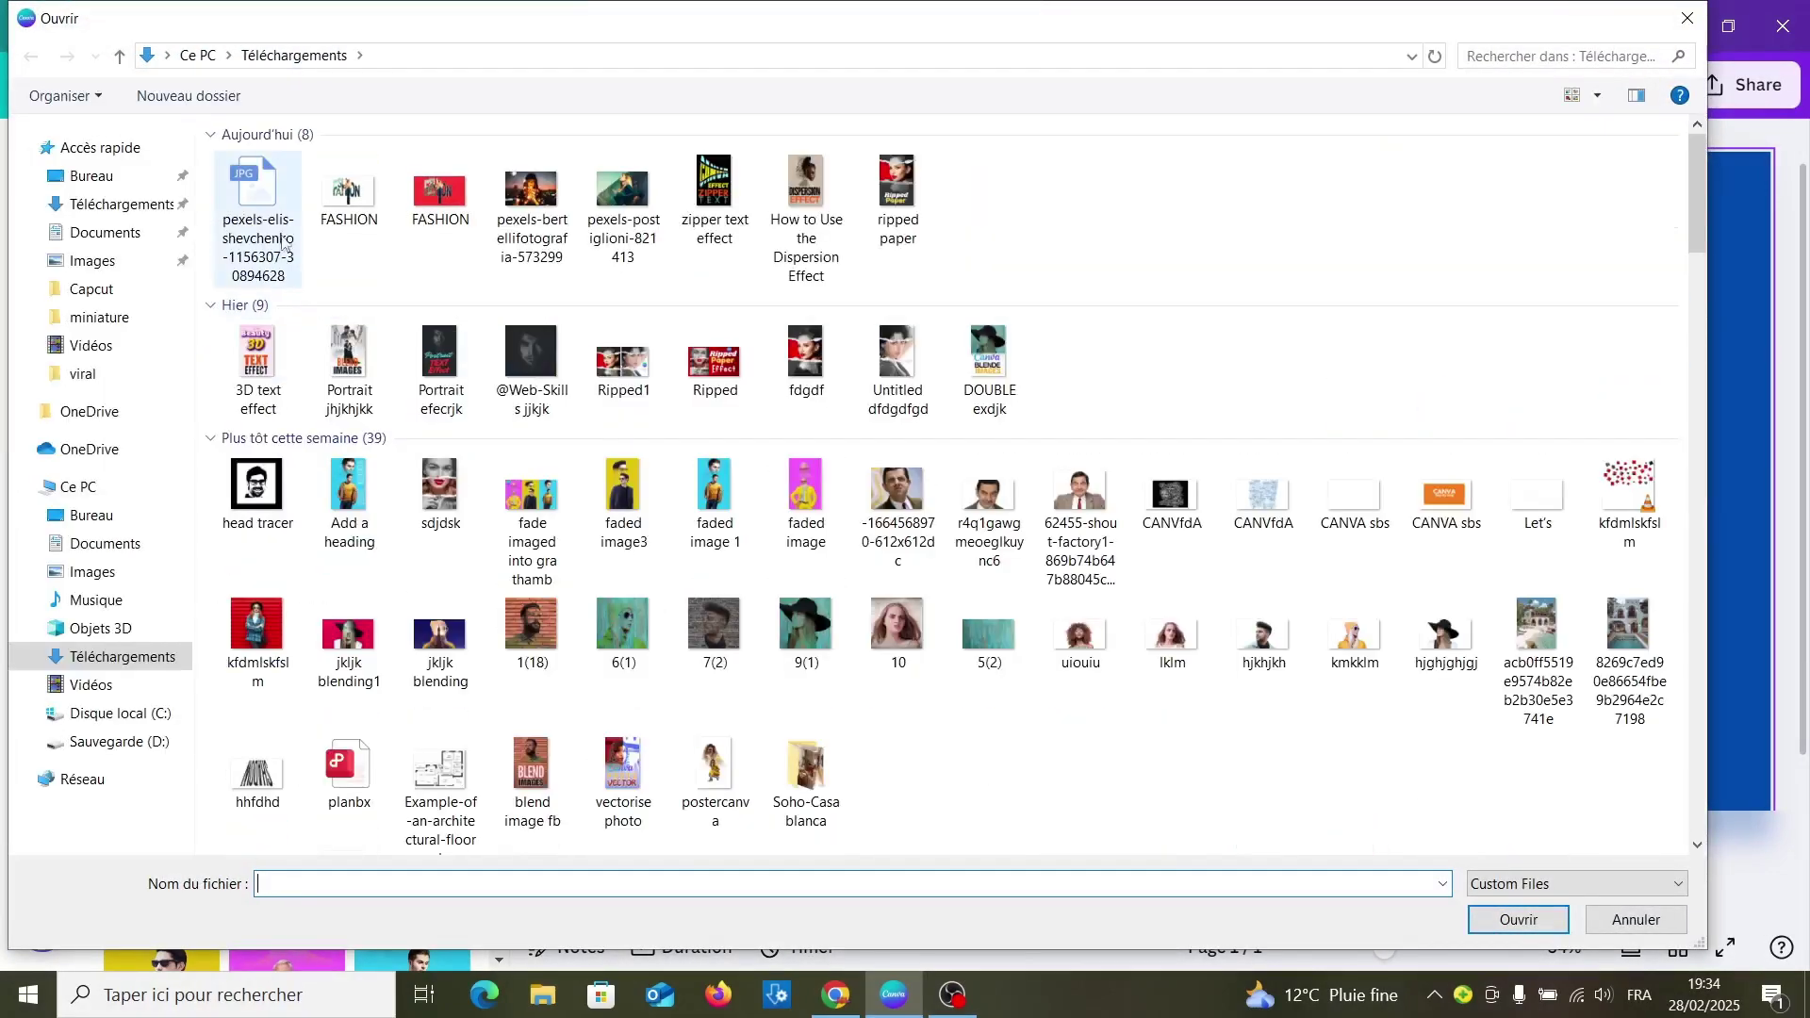
double_click(264, 212)
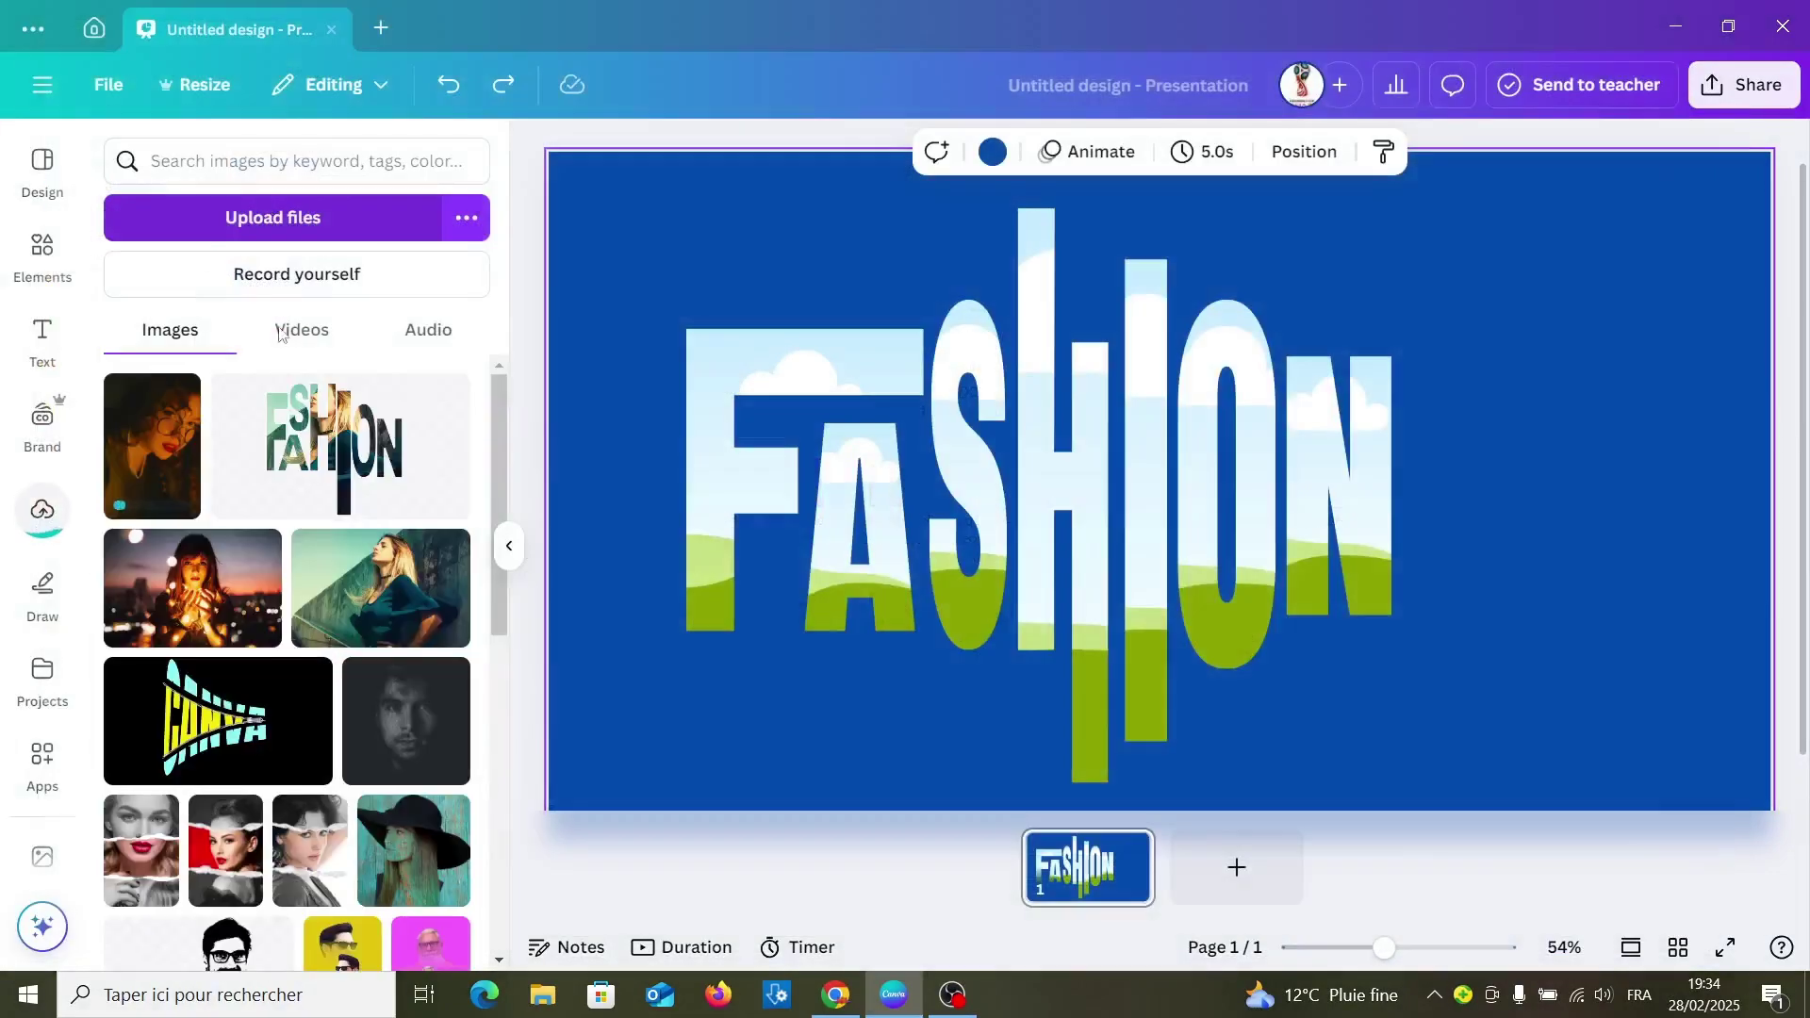
mouse_move(151, 445)
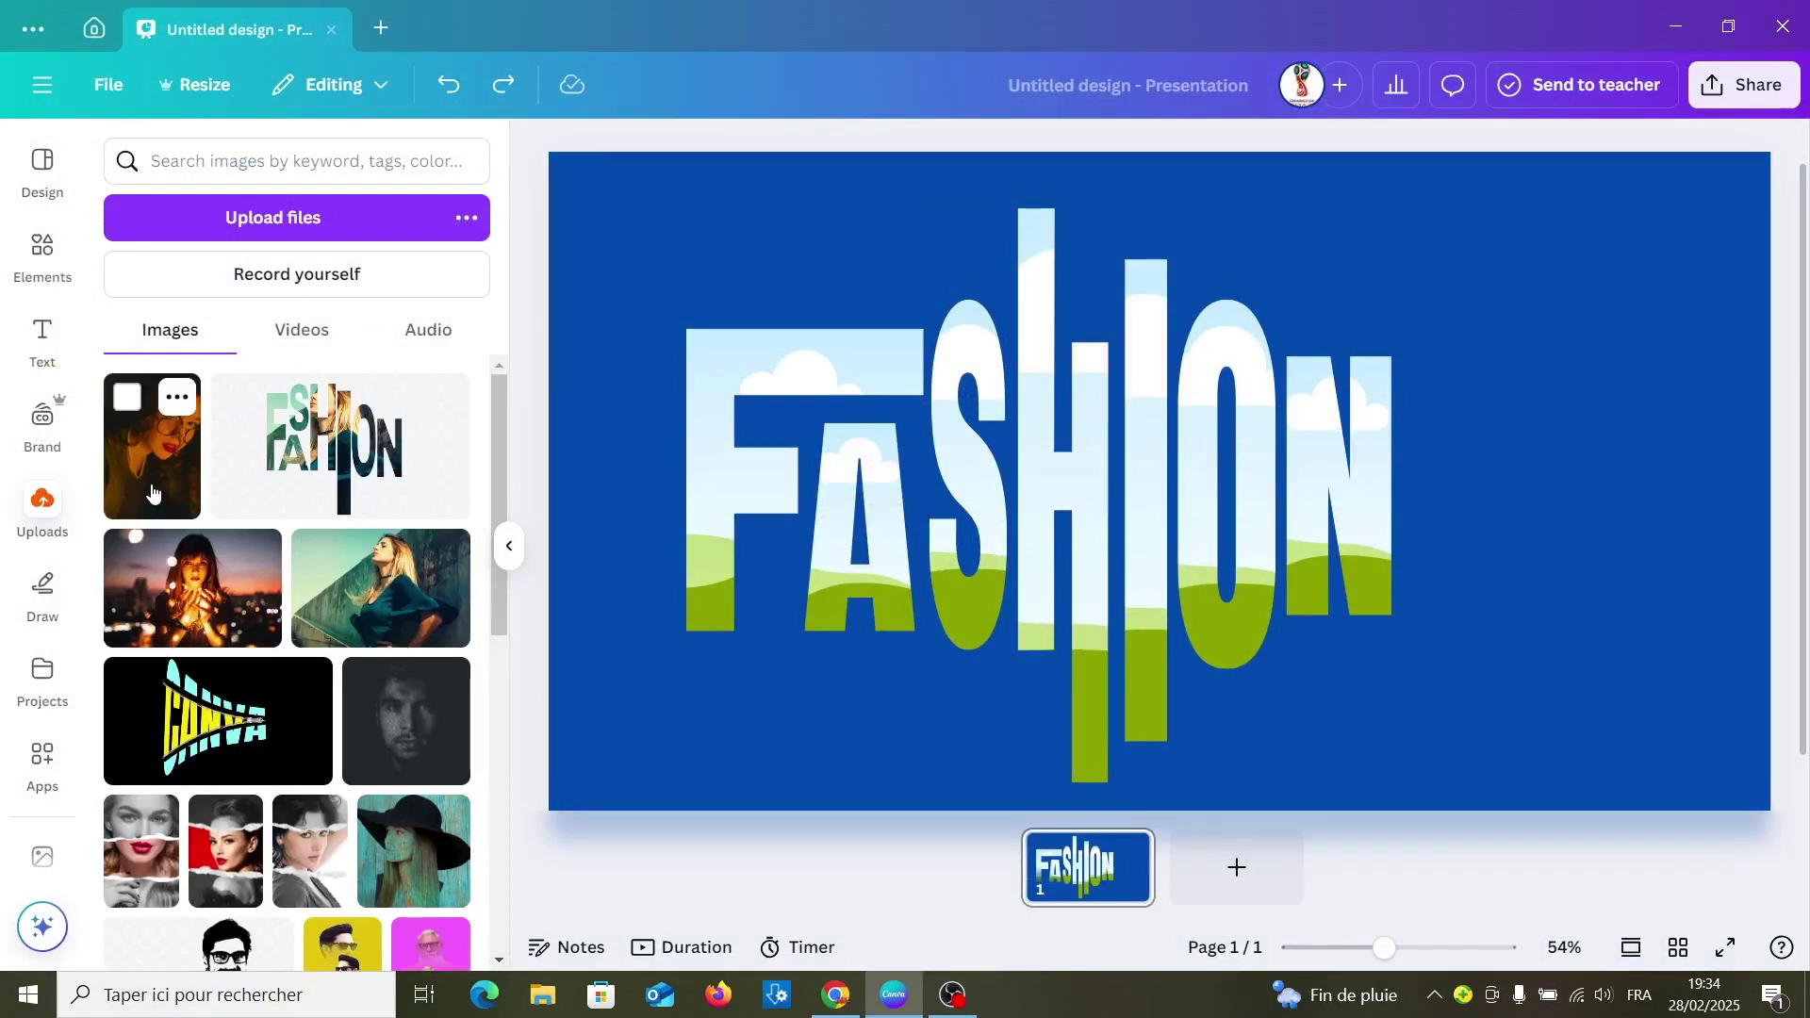
Drop the woman-with-glasses portrait into the FASHION letter frames
left_click_drag(154, 494, 723, 486)
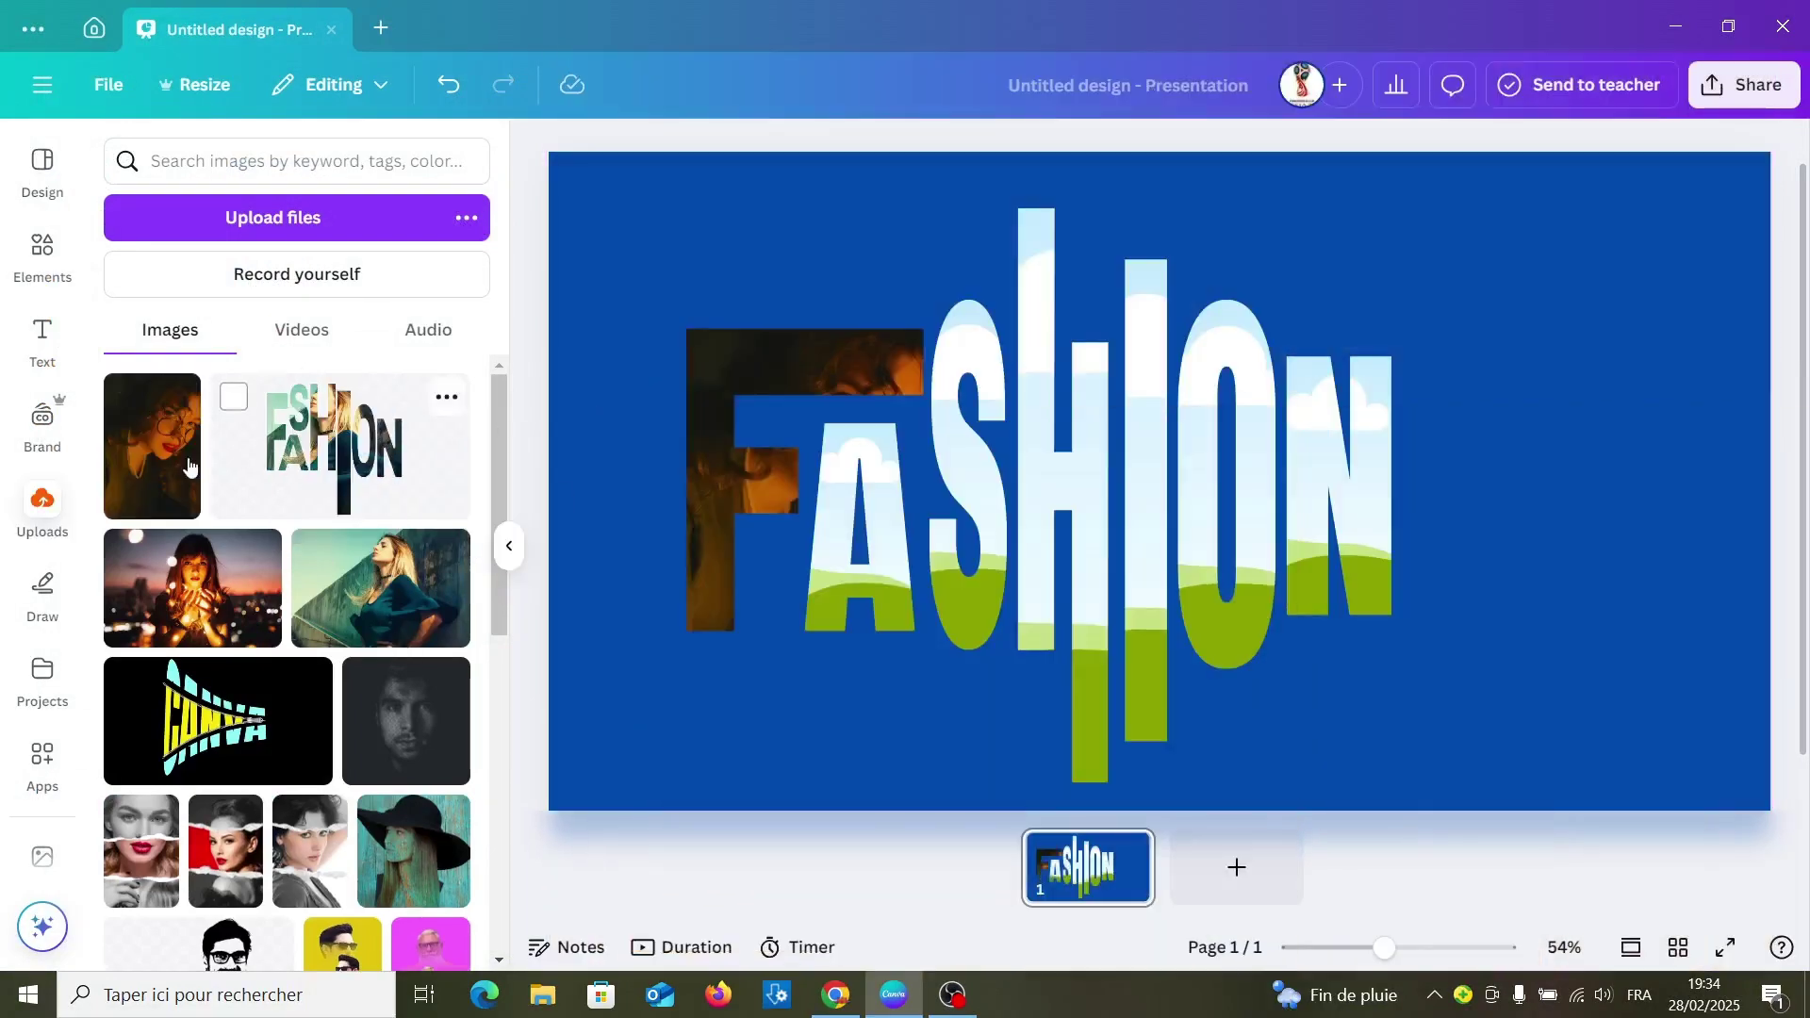
mouse_move(152, 446)
left_mouse_down()
mouse_move(831, 466)
mouse_move(1027, 521)
left_mouse_up()
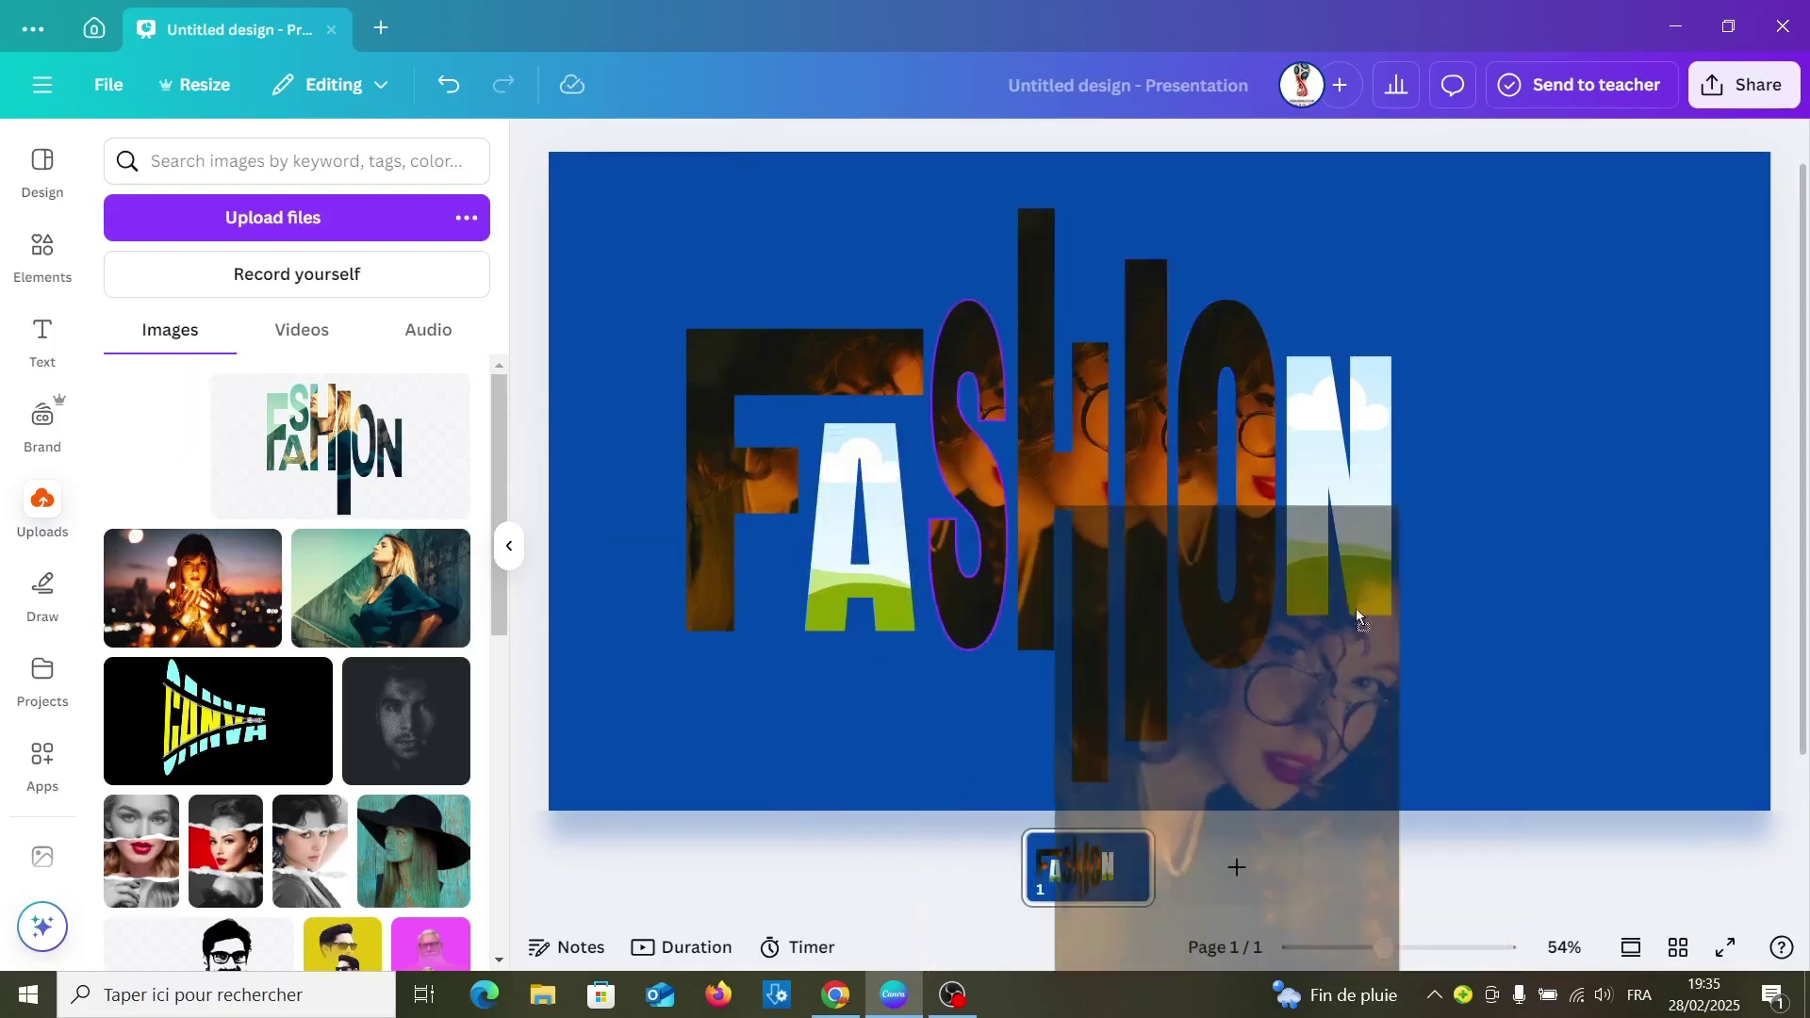
left_click_drag(165, 489, 1377, 604)
left_click(755, 370)
left_click(42, 509)
left_click_drag(152, 446, 849, 528)
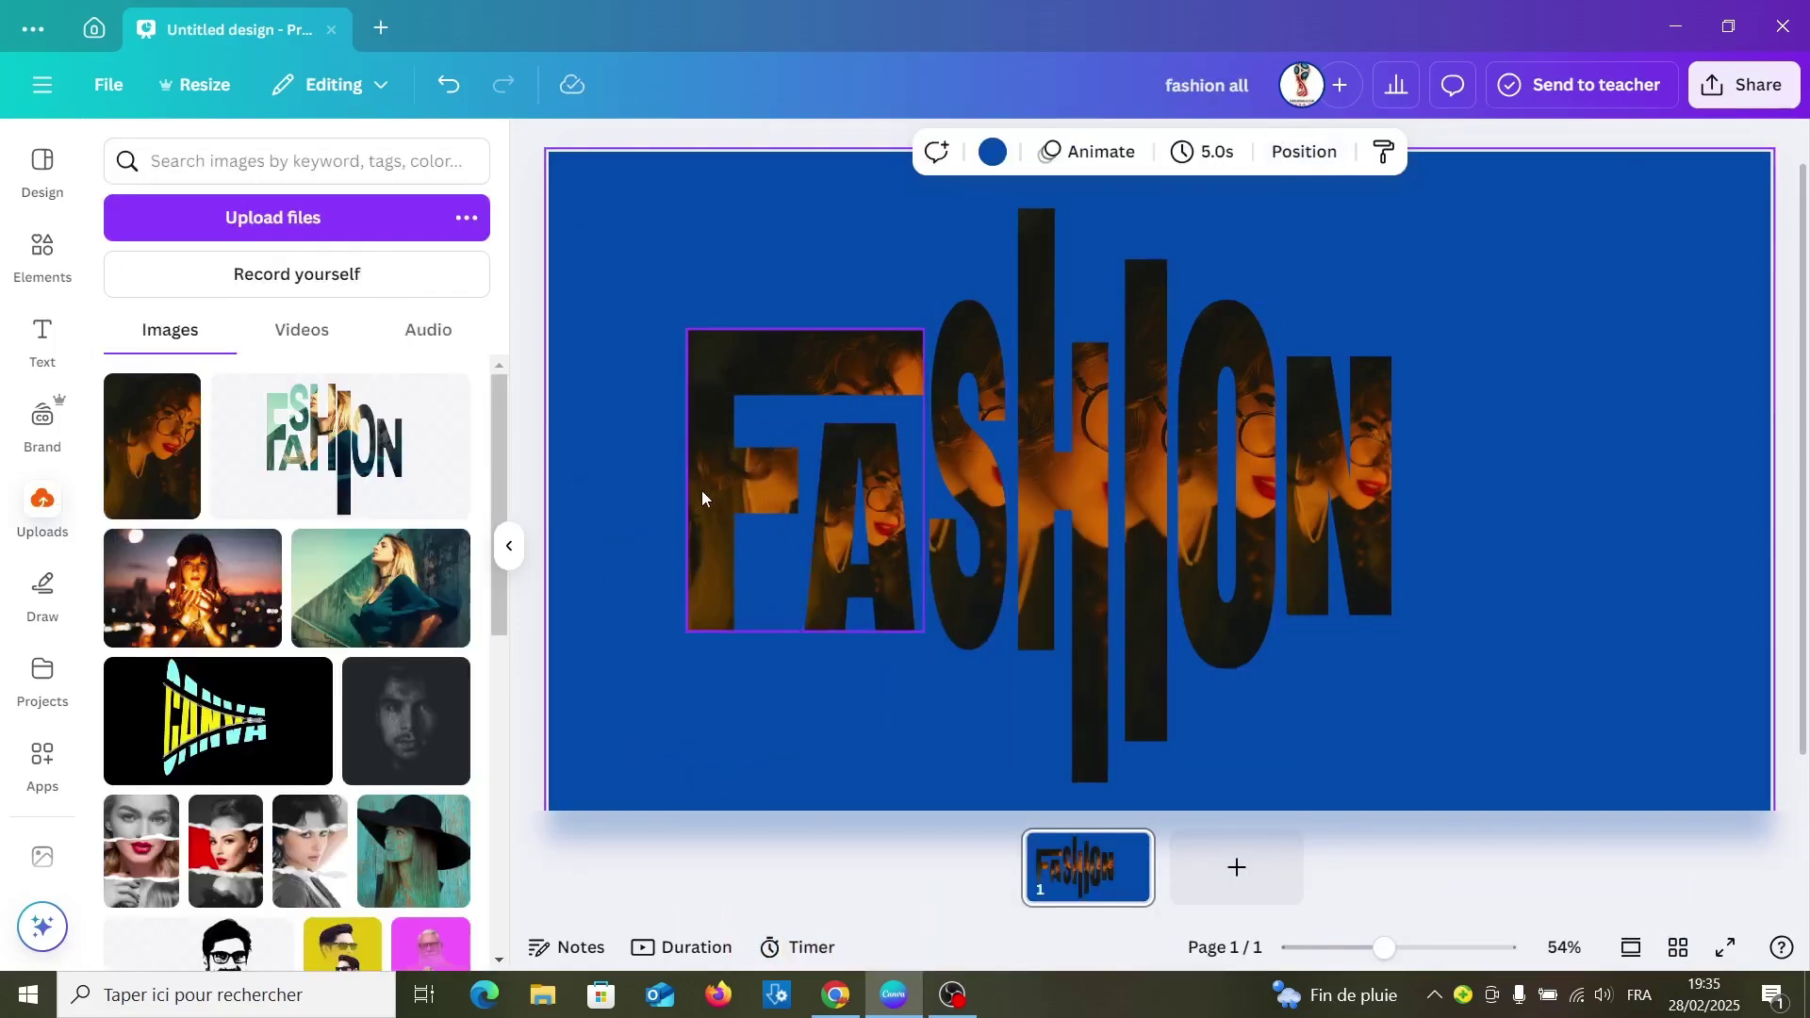
Enlarge and reposition the portrait inside the F and A letters to span the word
double_click(739, 492)
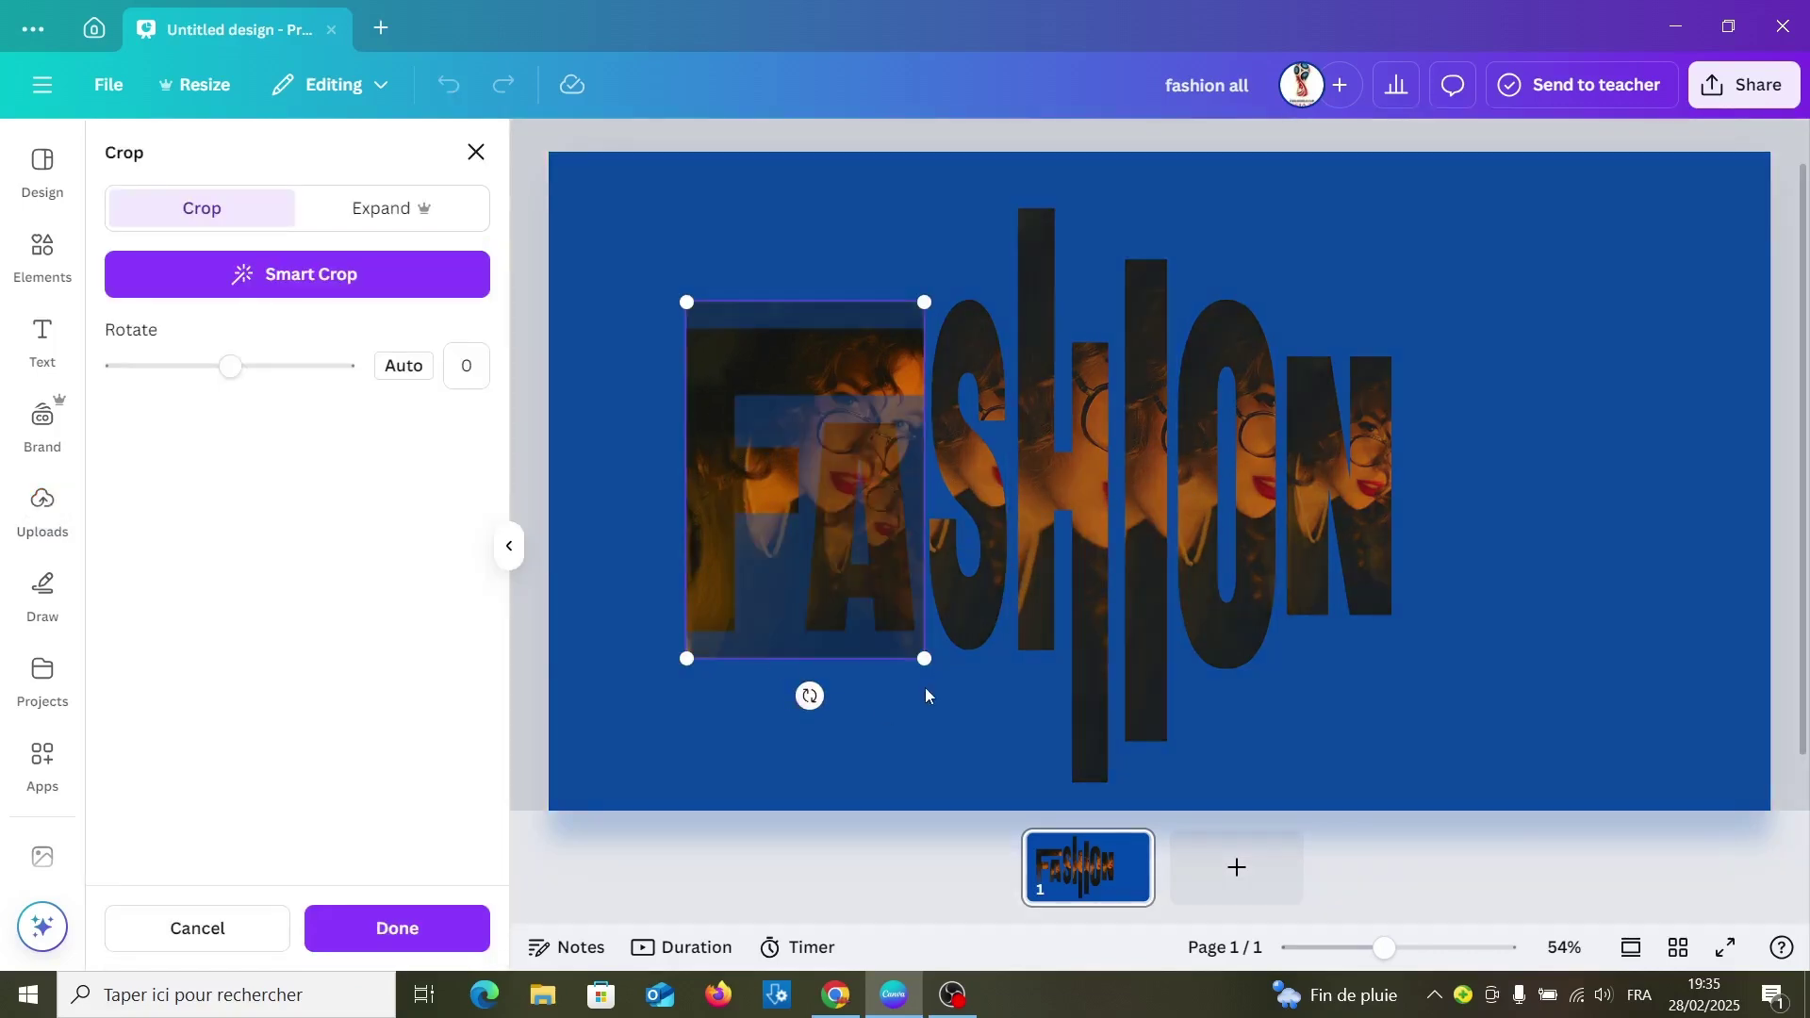
left_click_drag(924, 659, 1346, 669)
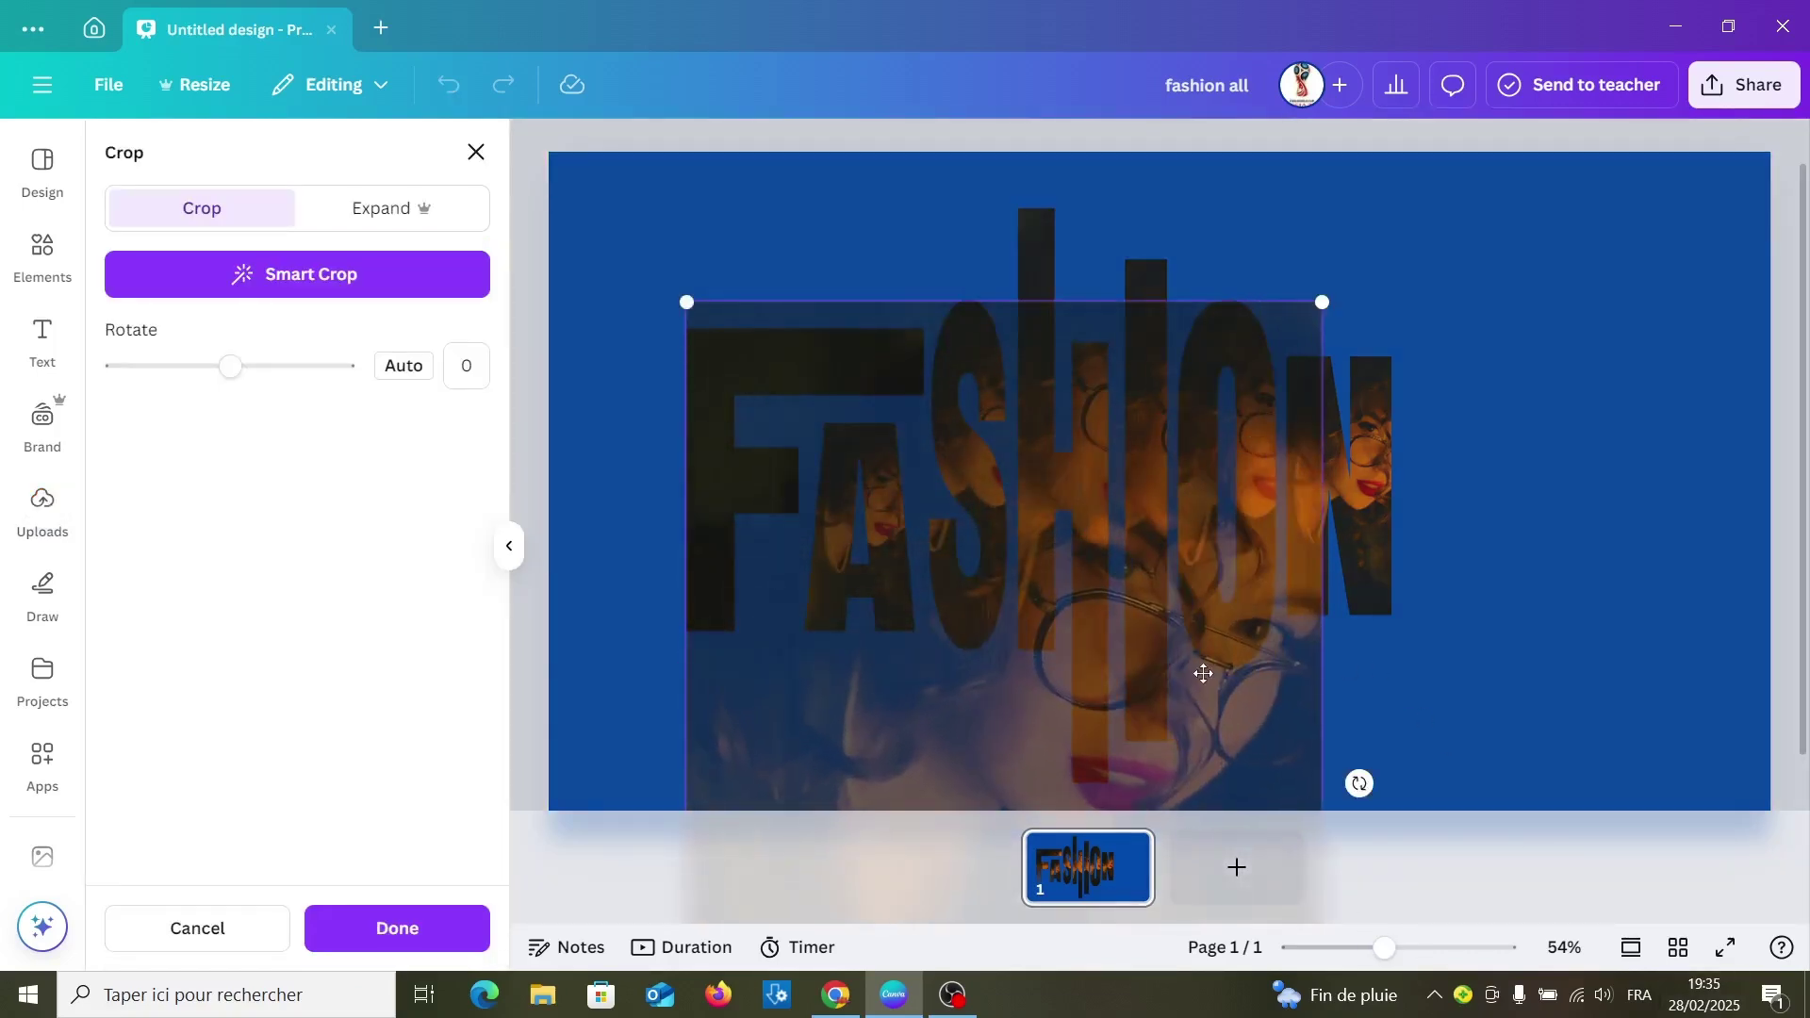
left_click_drag(1324, 306, 1432, 230)
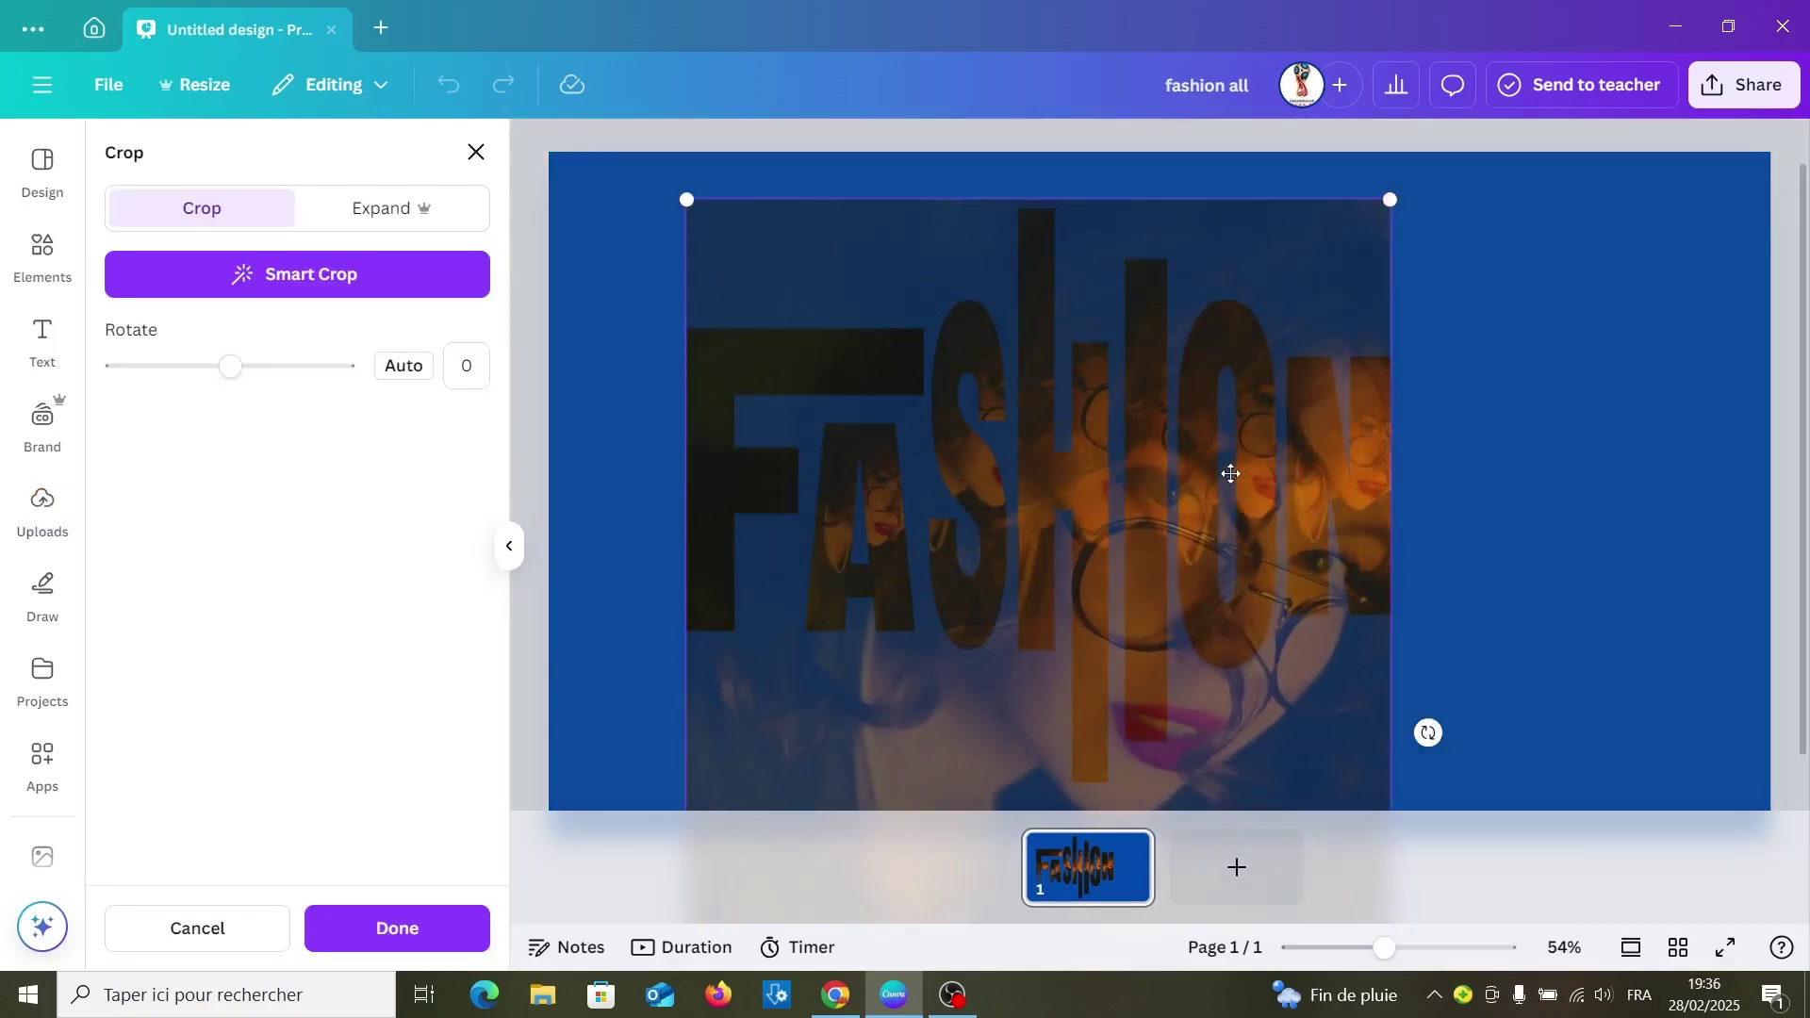
left_click_drag(974, 733, 983, 676)
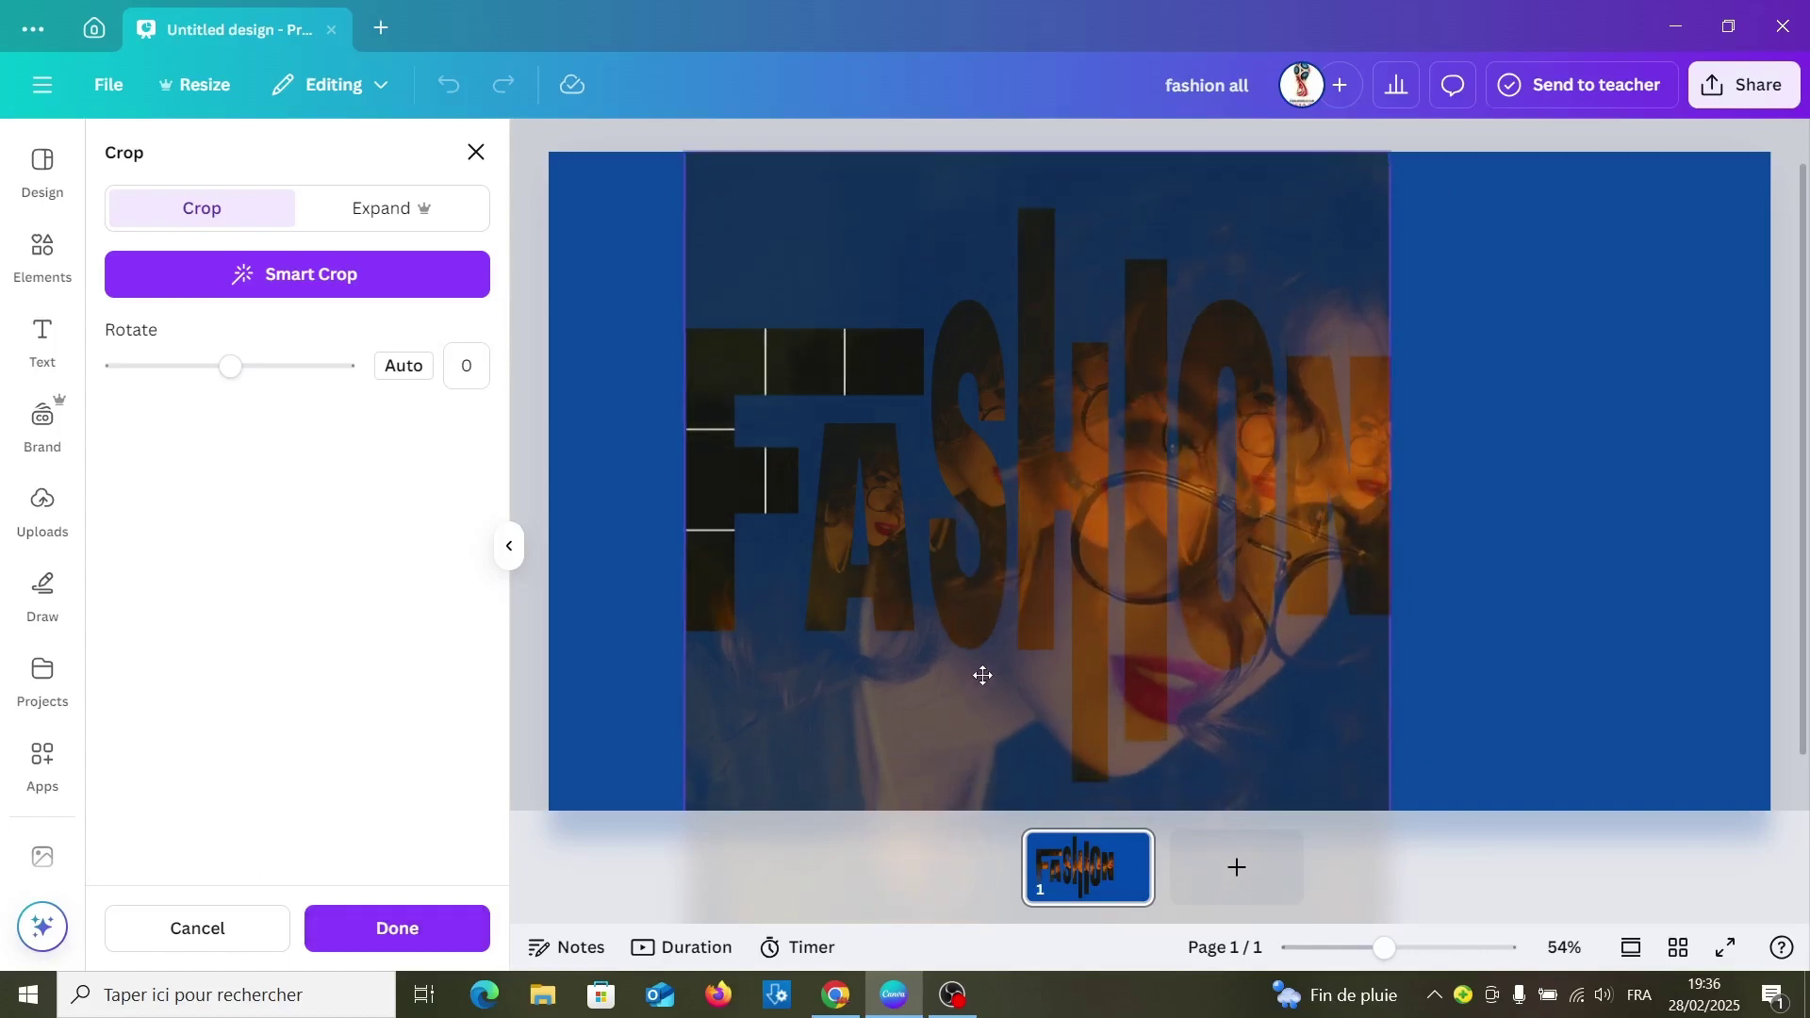
left_click(443, 920)
double_click(824, 489)
left_click_drag(821, 434, 610, 152)
left_click_drag(940, 636, 1320, 933)
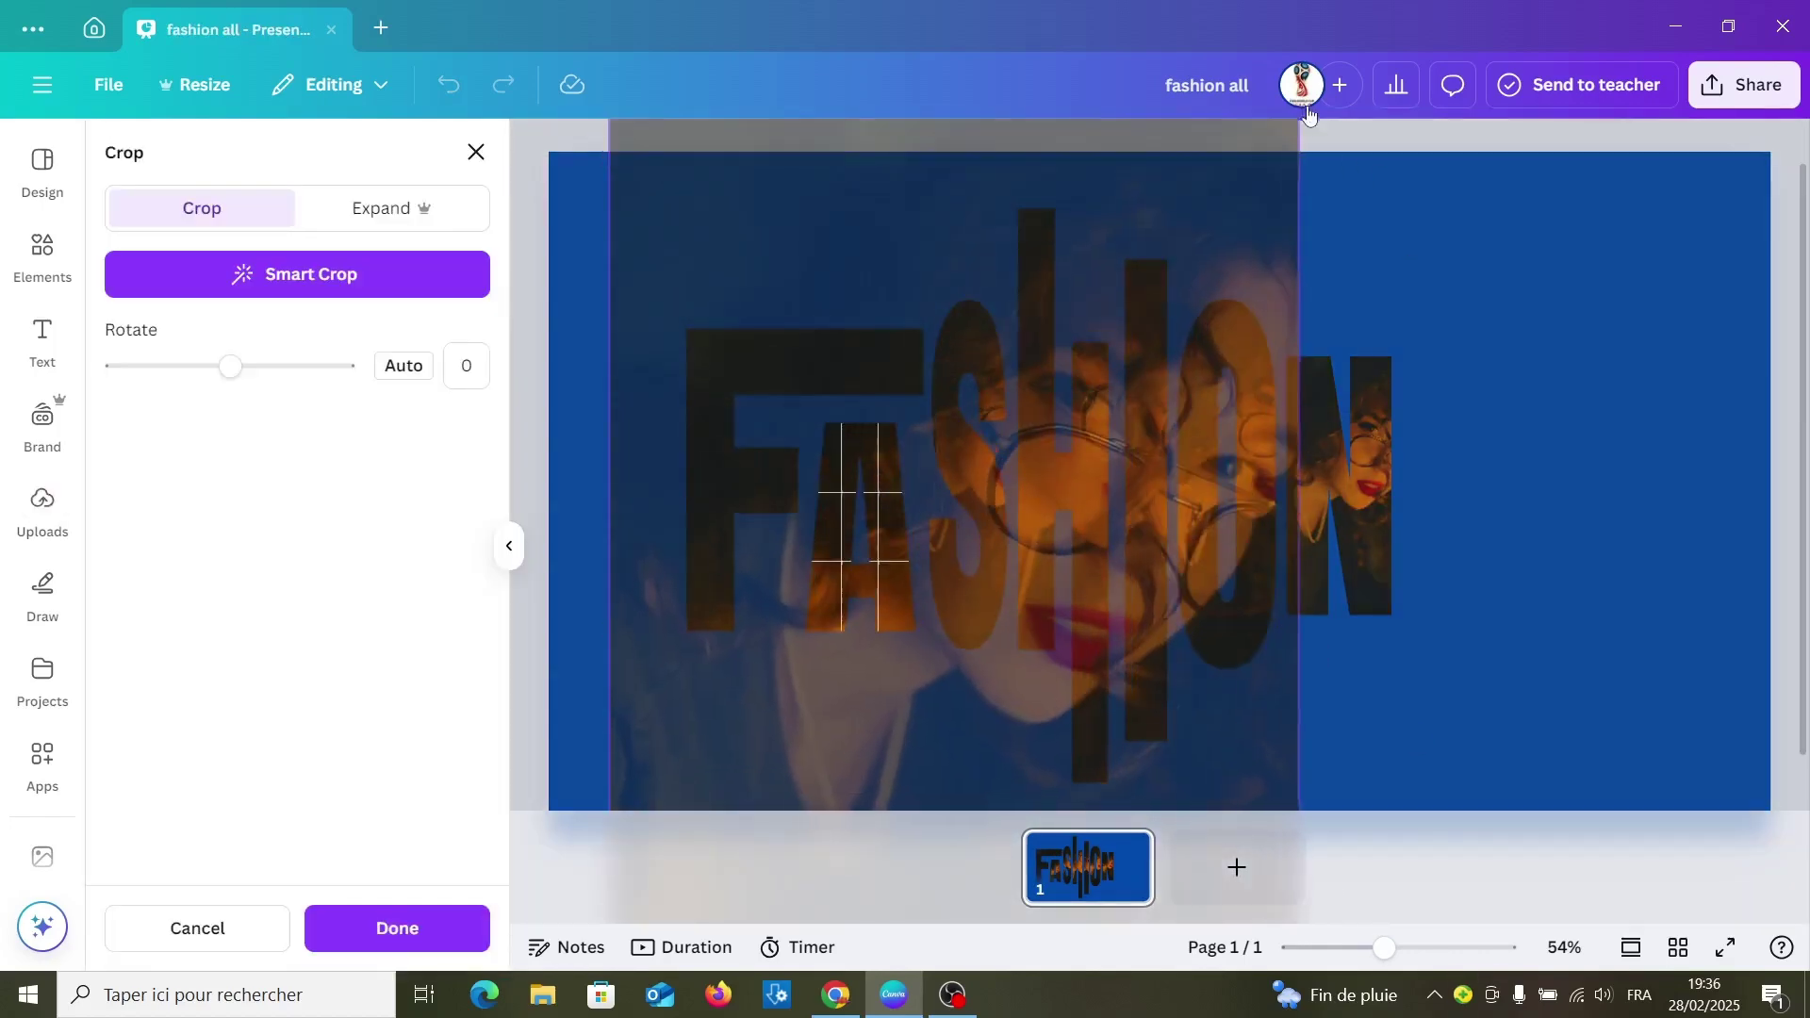
left_click_drag(999, 311, 1108, 357)
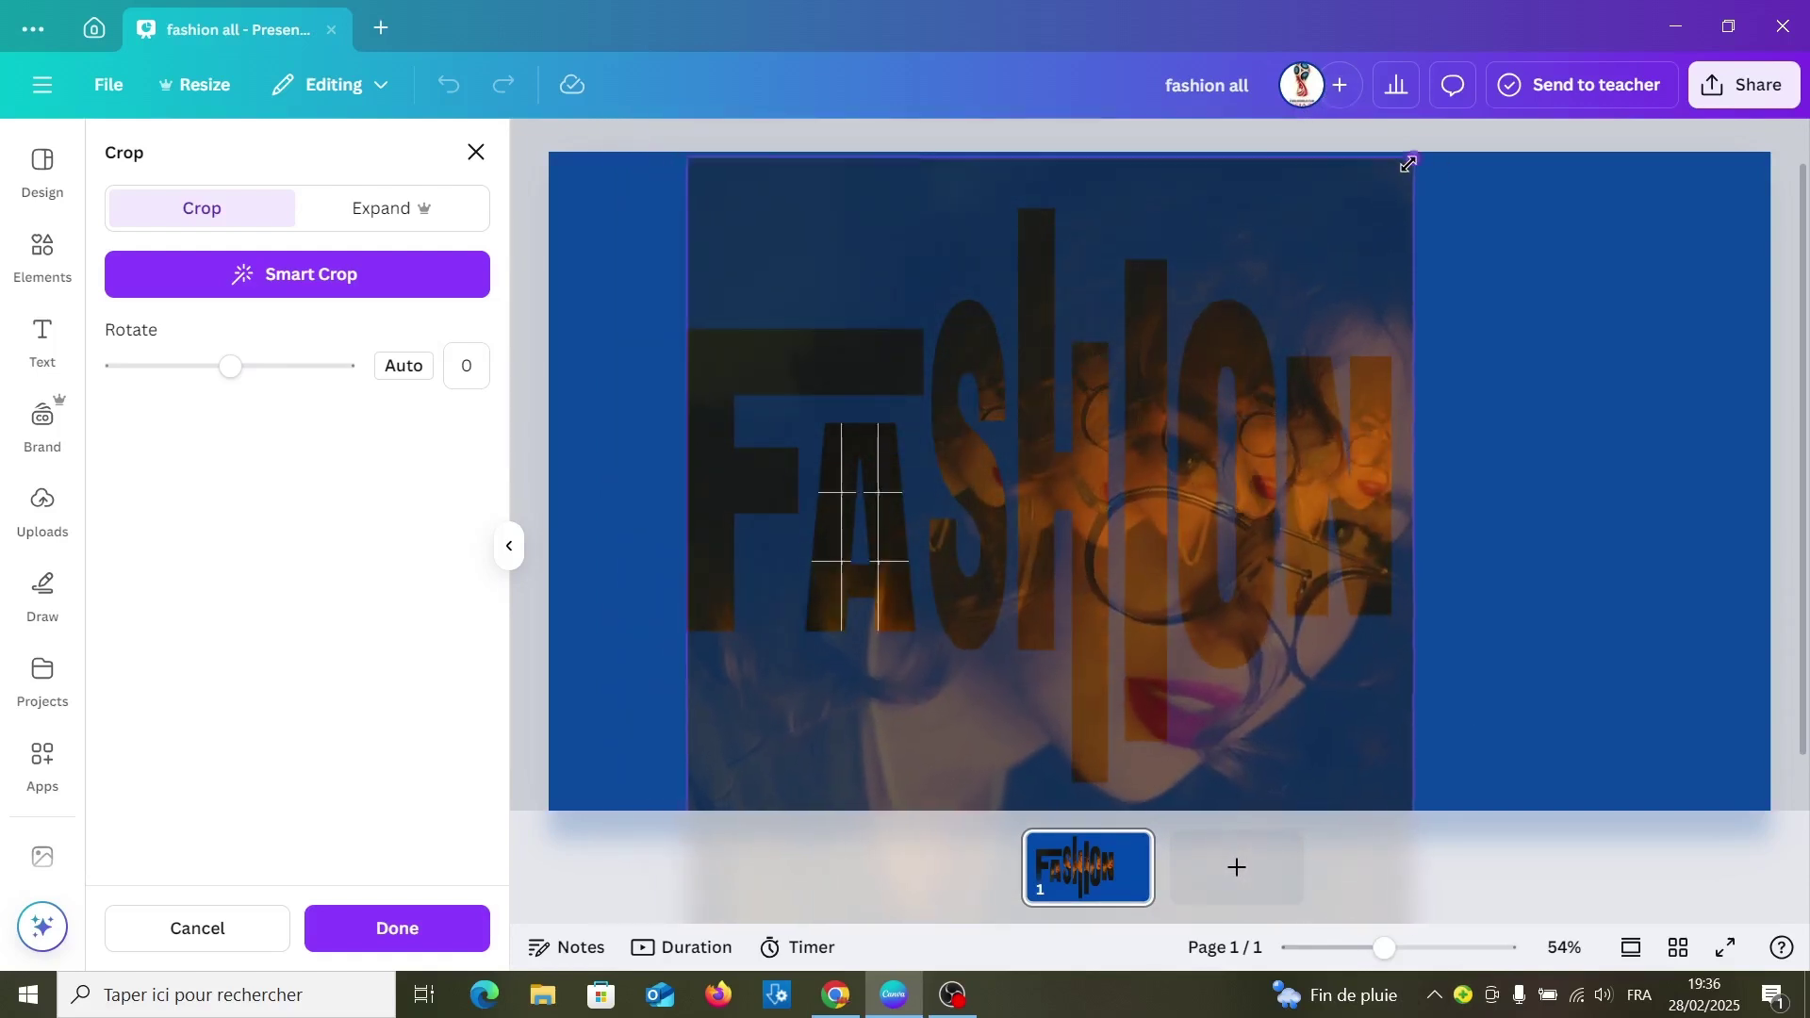
left_click_drag(1412, 154, 1390, 161)
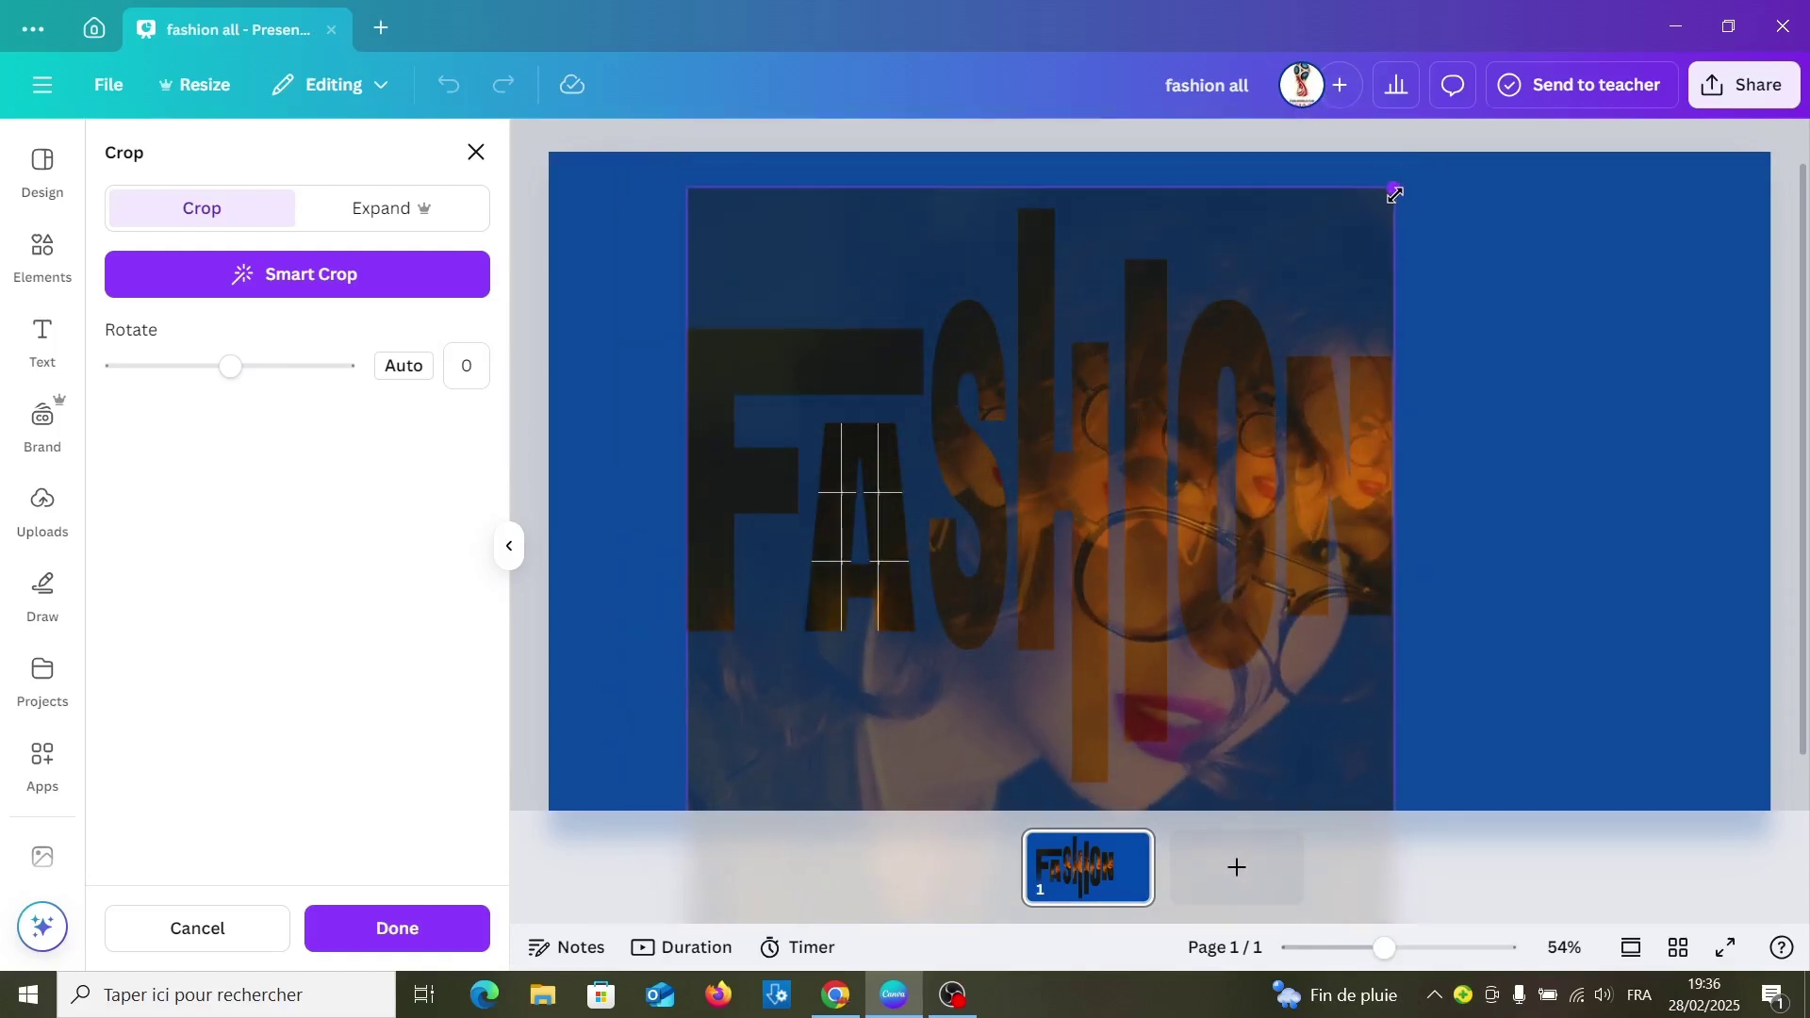
left_click(428, 933)
Enlarge and align the portrait inside the S letter with the word
double_click(859, 519)
left_click_drag(852, 302, 687, 122)
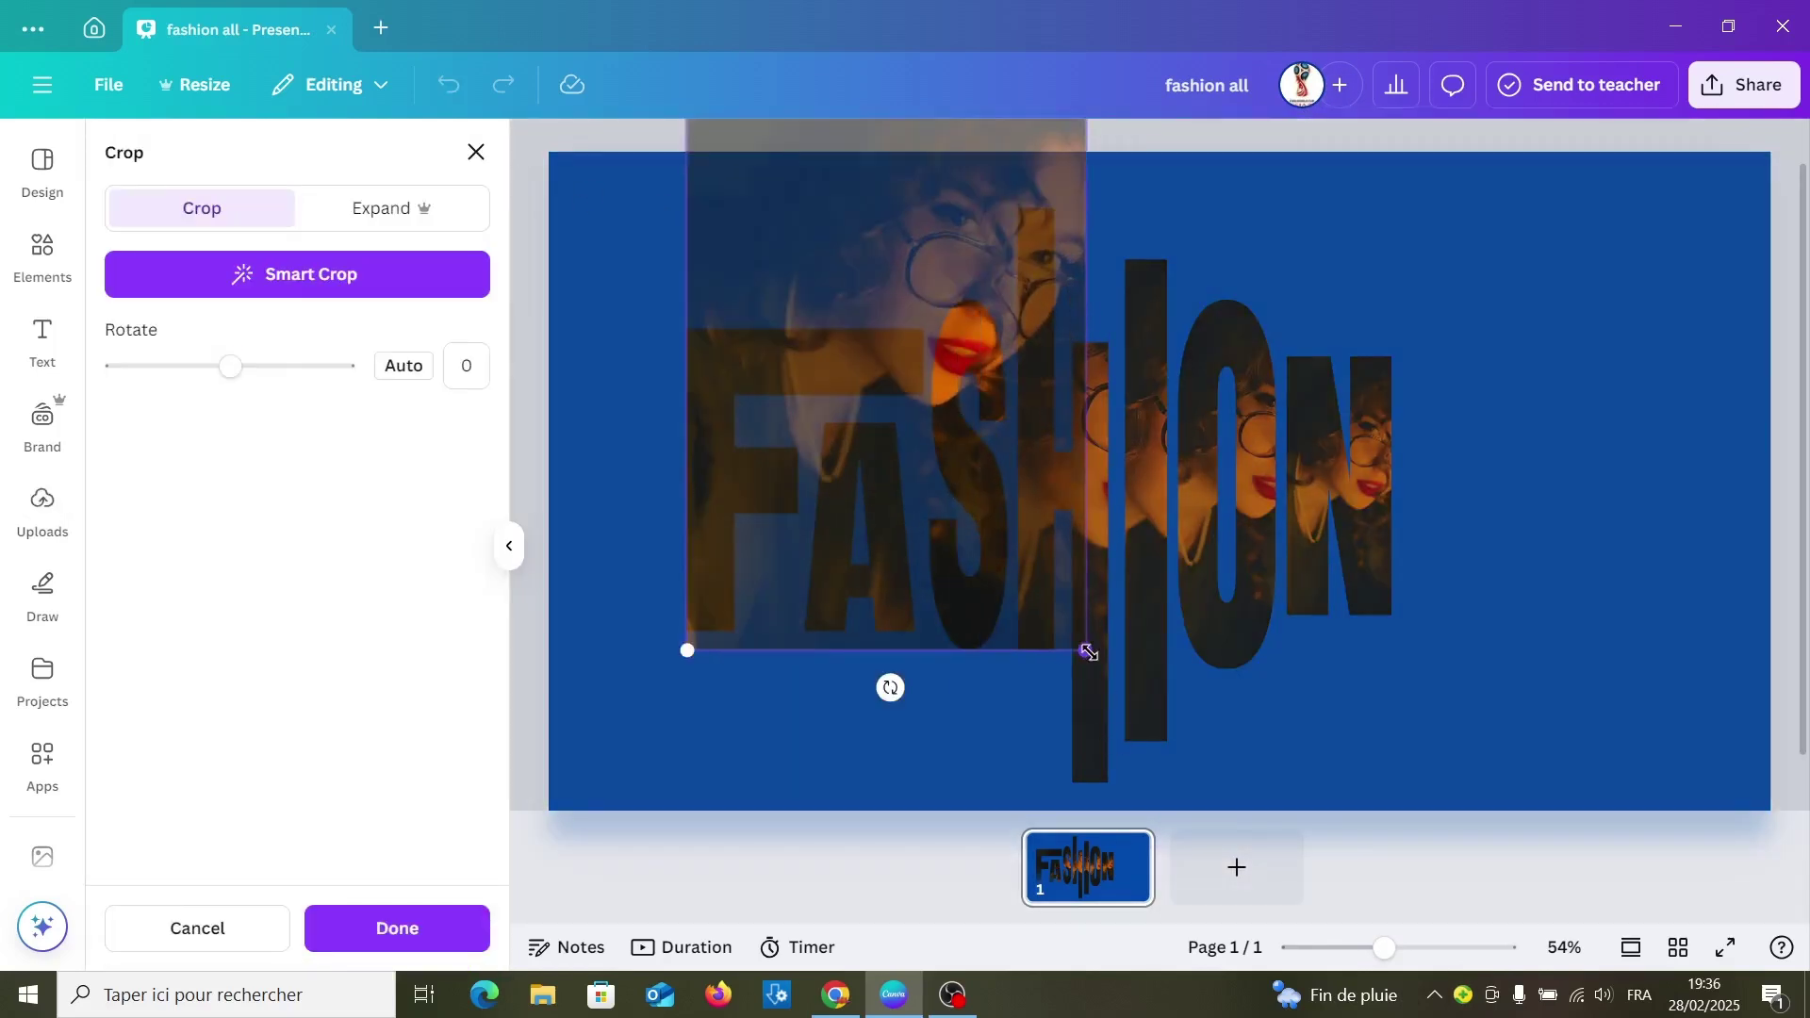
left_click_drag(1086, 649, 1395, 809)
left_click_drag(1339, 224, 1391, 150)
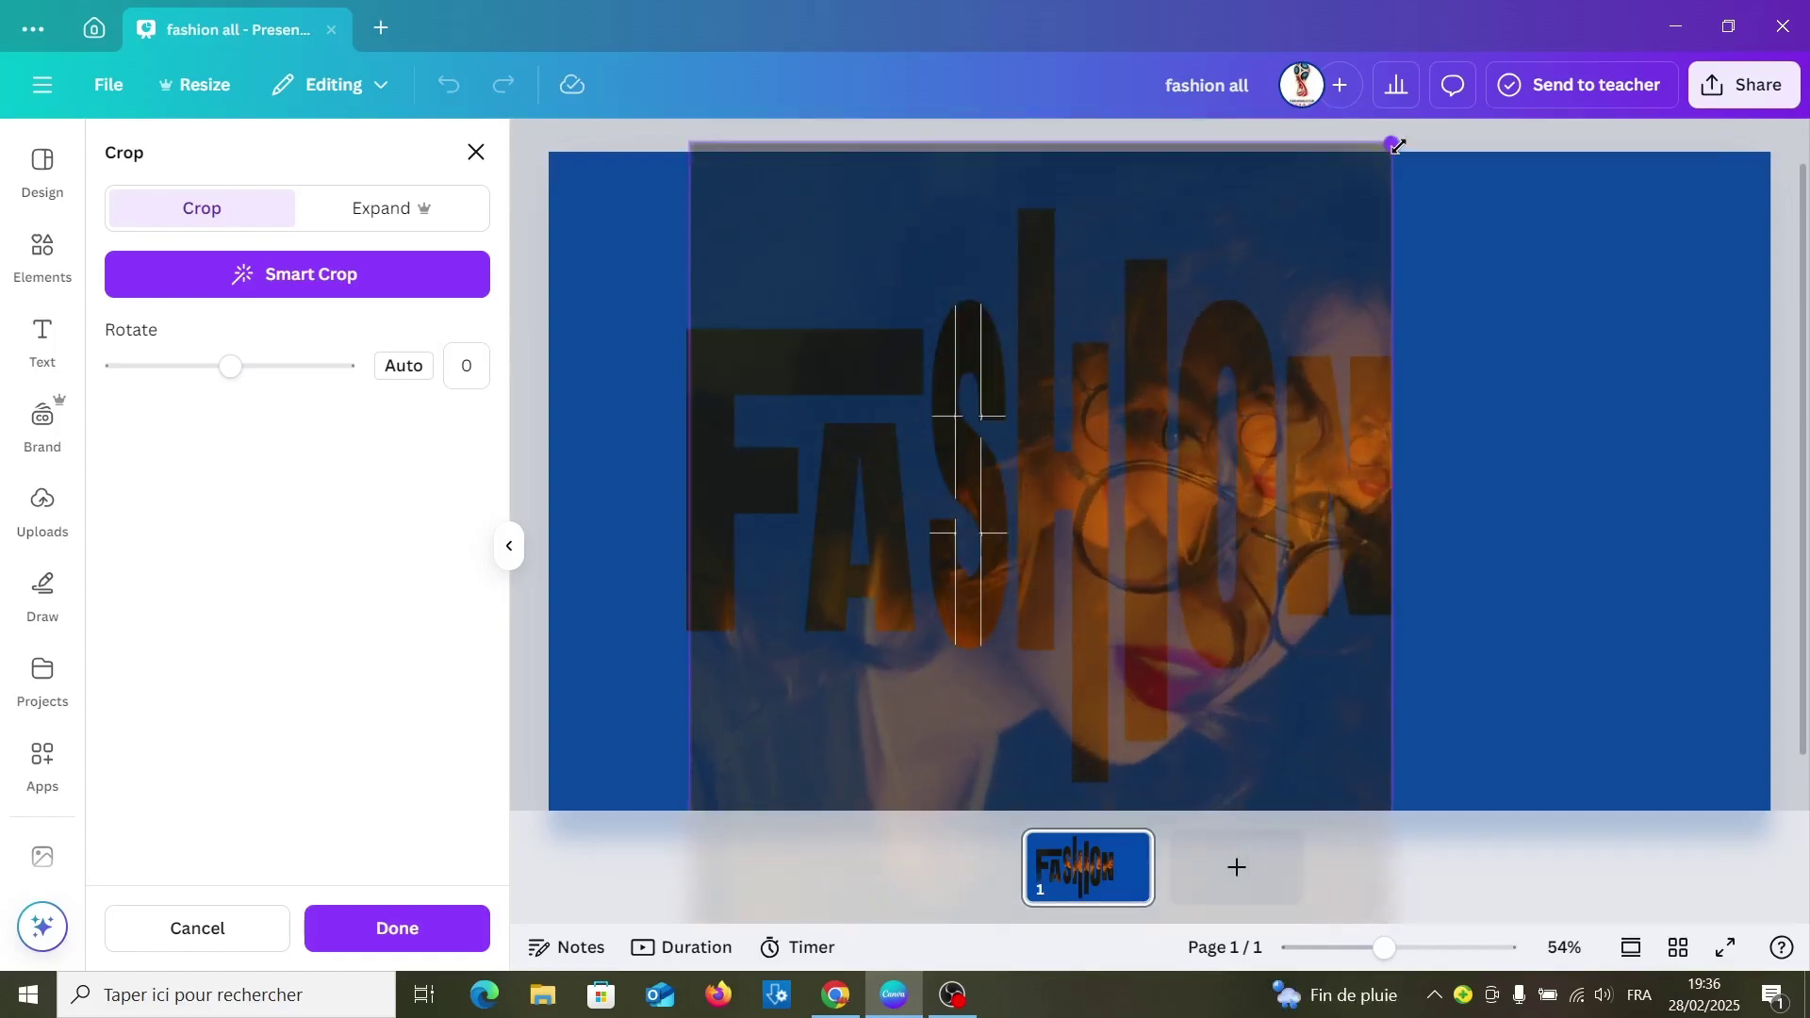
left_click_drag(1308, 242, 1309, 268)
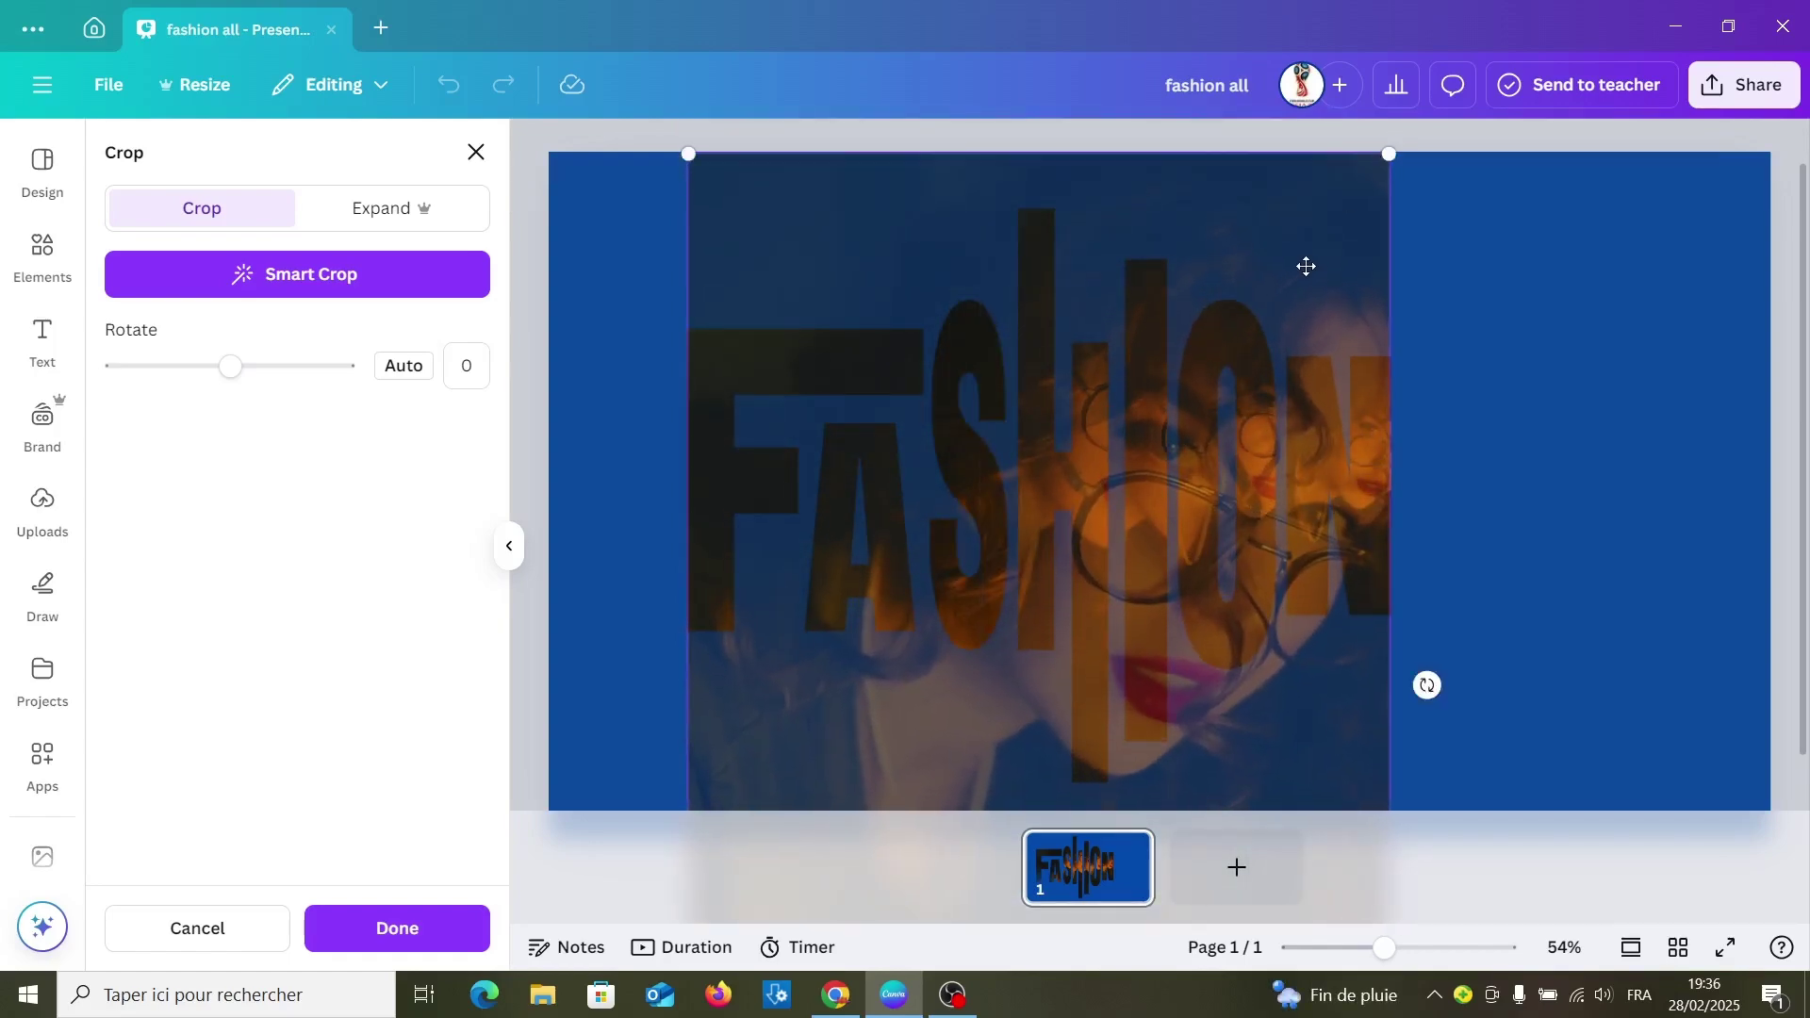
left_click(1210, 615)
Reposition the portrait inside the narrow I bar so the face shows
double_click(1102, 359)
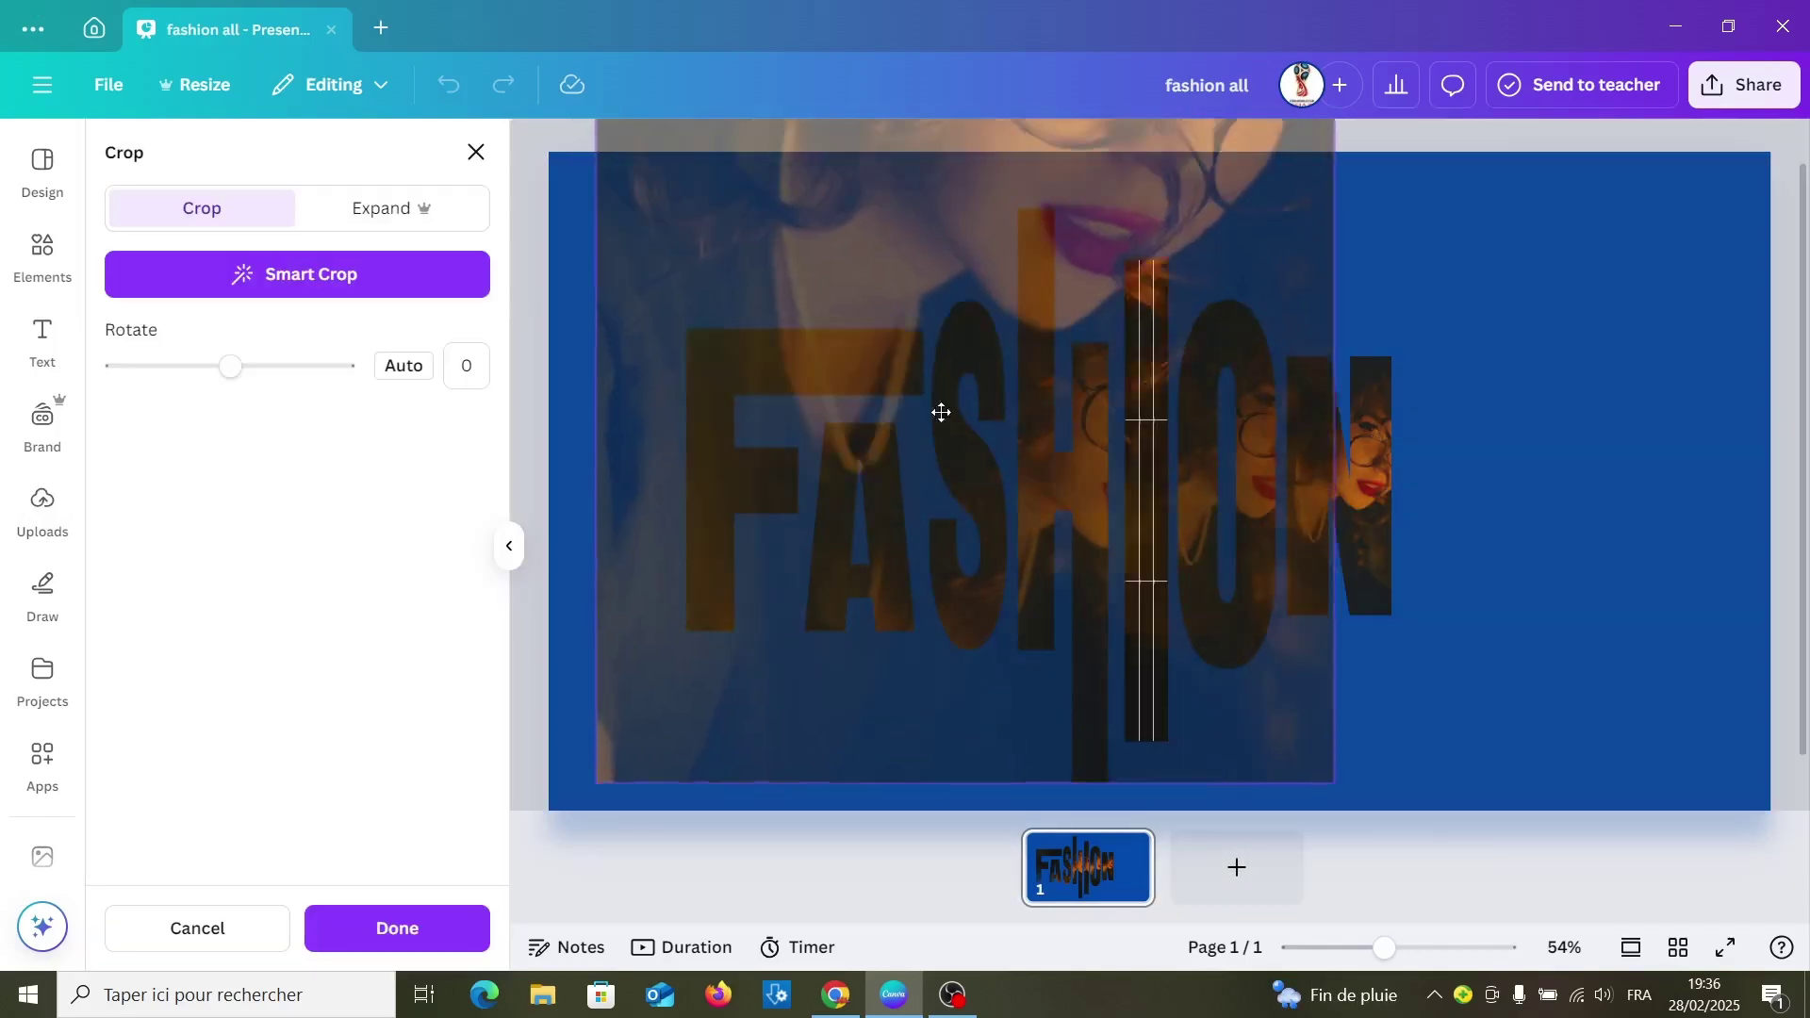
left_click_drag(1101, 360, 1009, 674)
left_click_drag(1018, 268, 1019, 457)
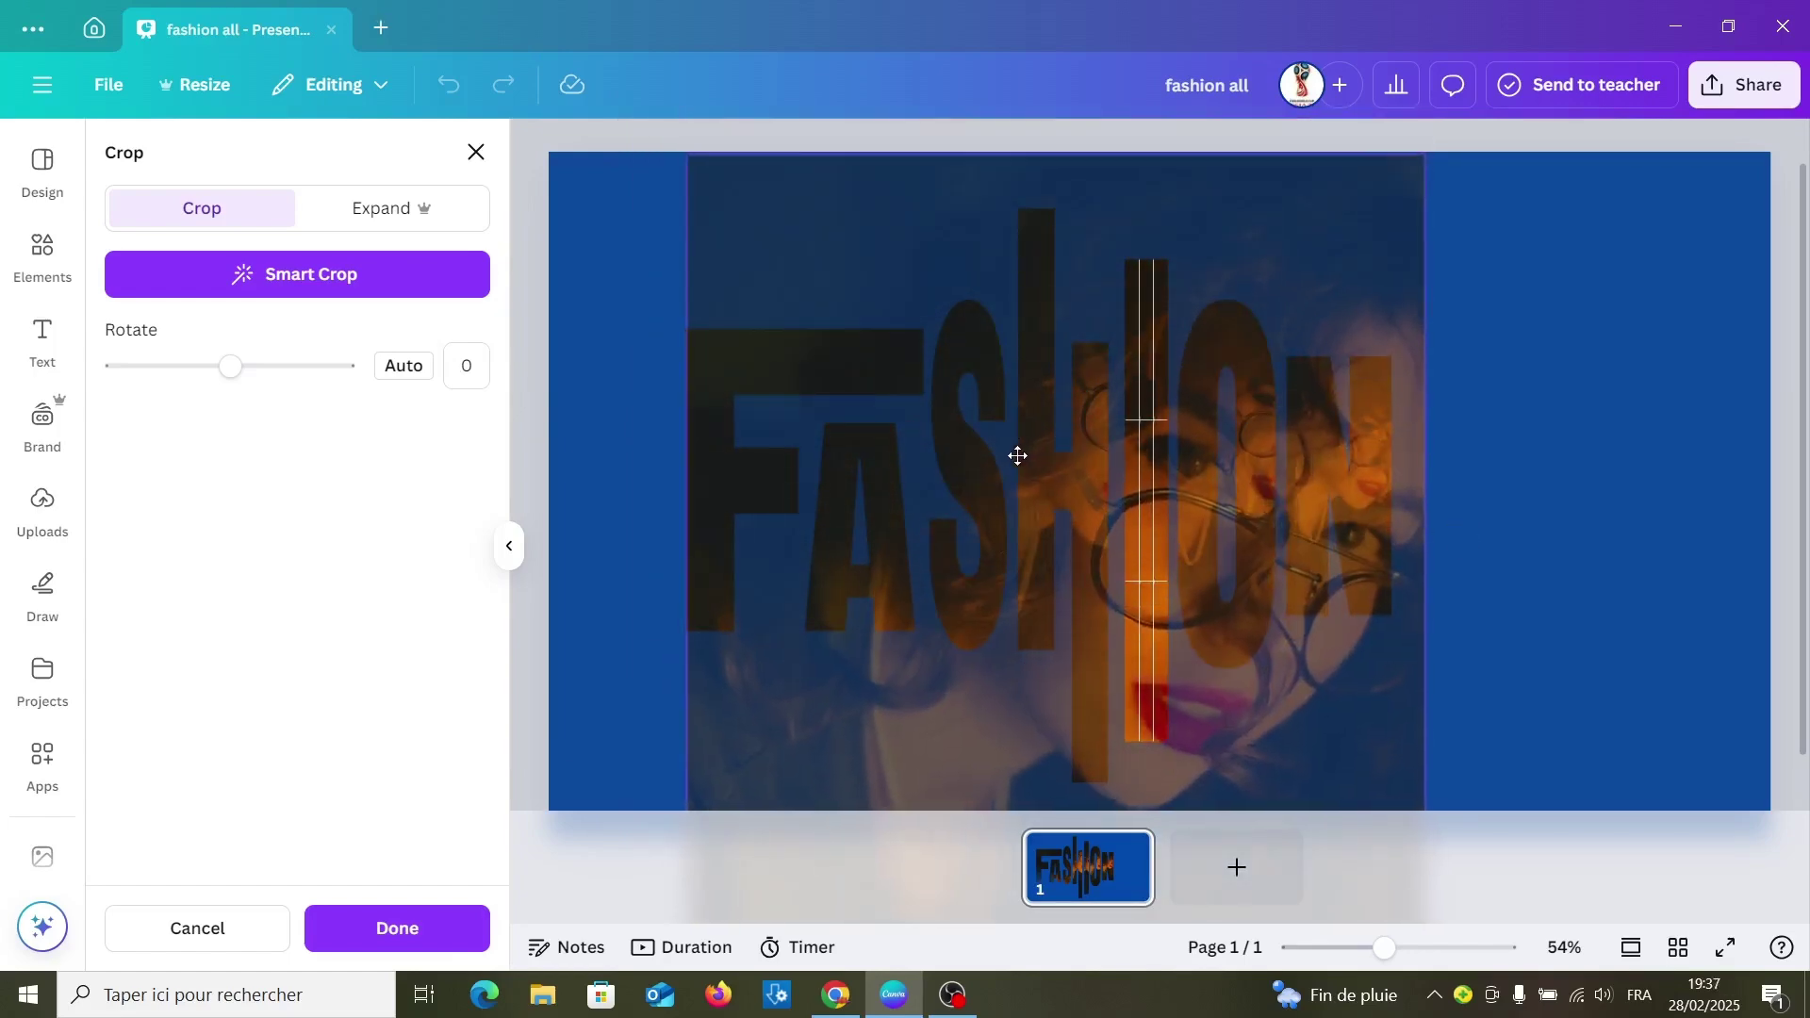
left_click_drag(1226, 569, 1144, 562)
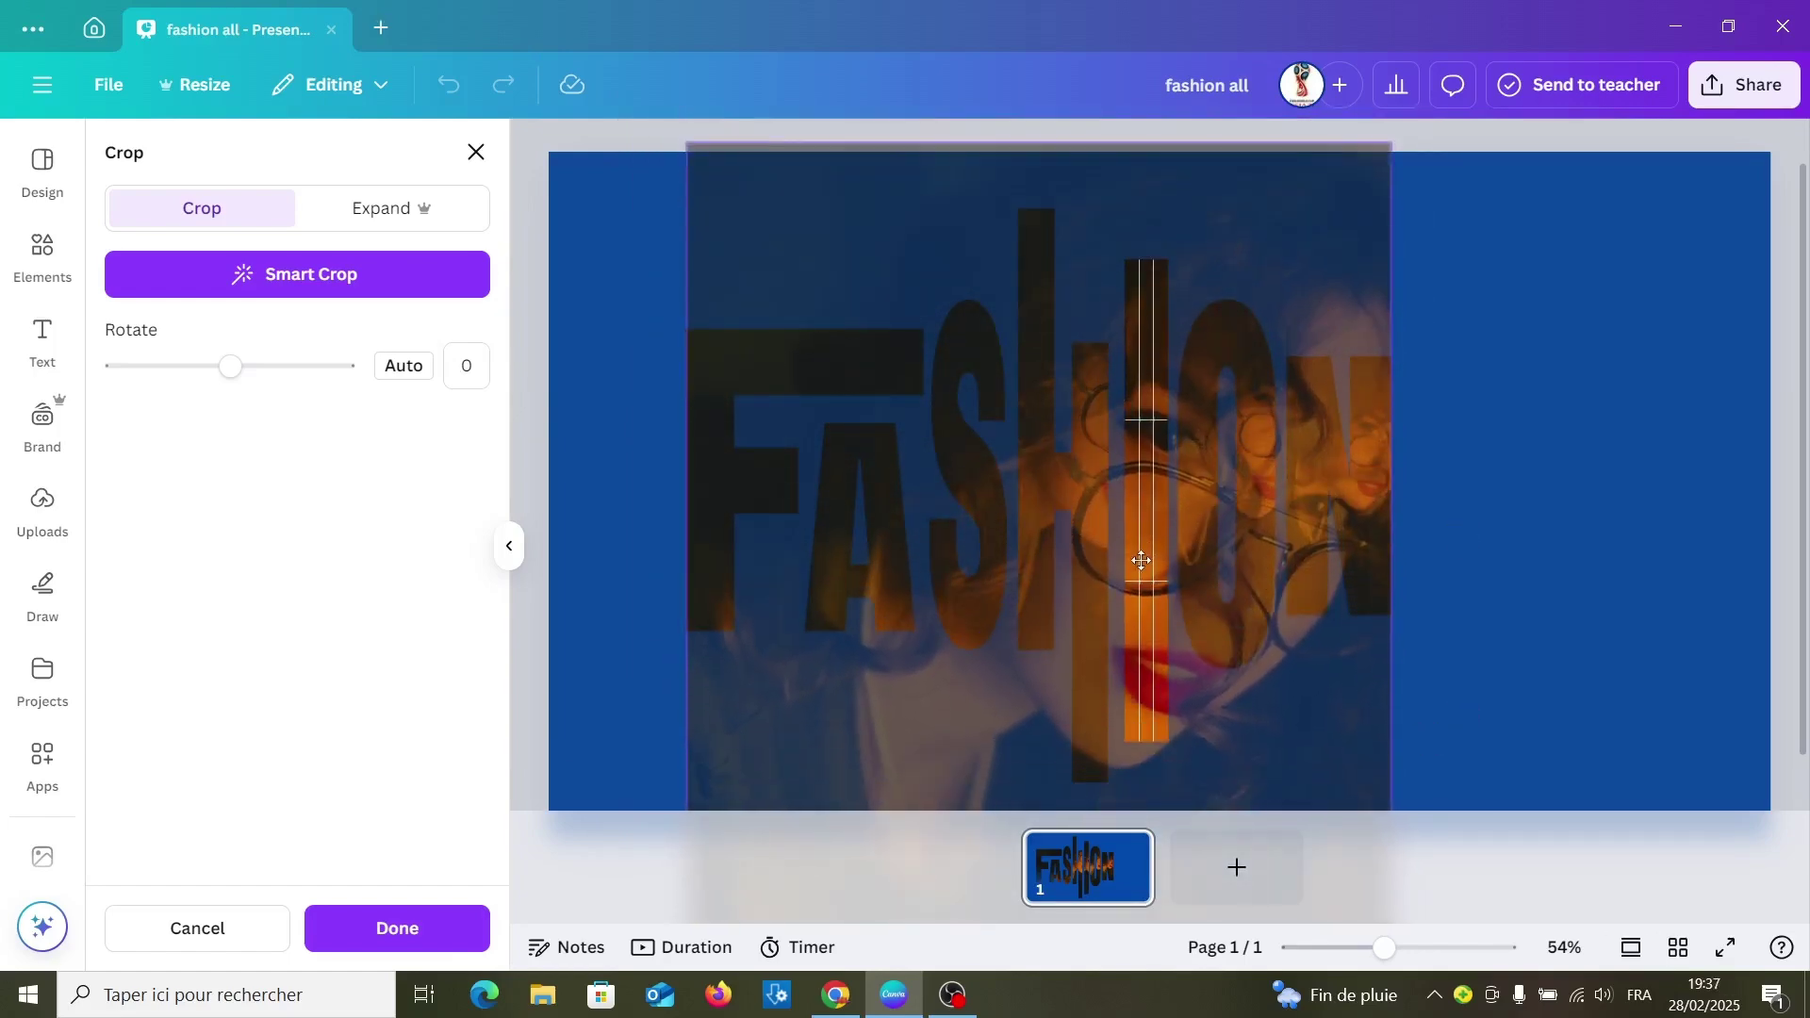
left_click(1416, 565)
Enlarge and shift the portrait inside the O letter
double_click(1176, 396)
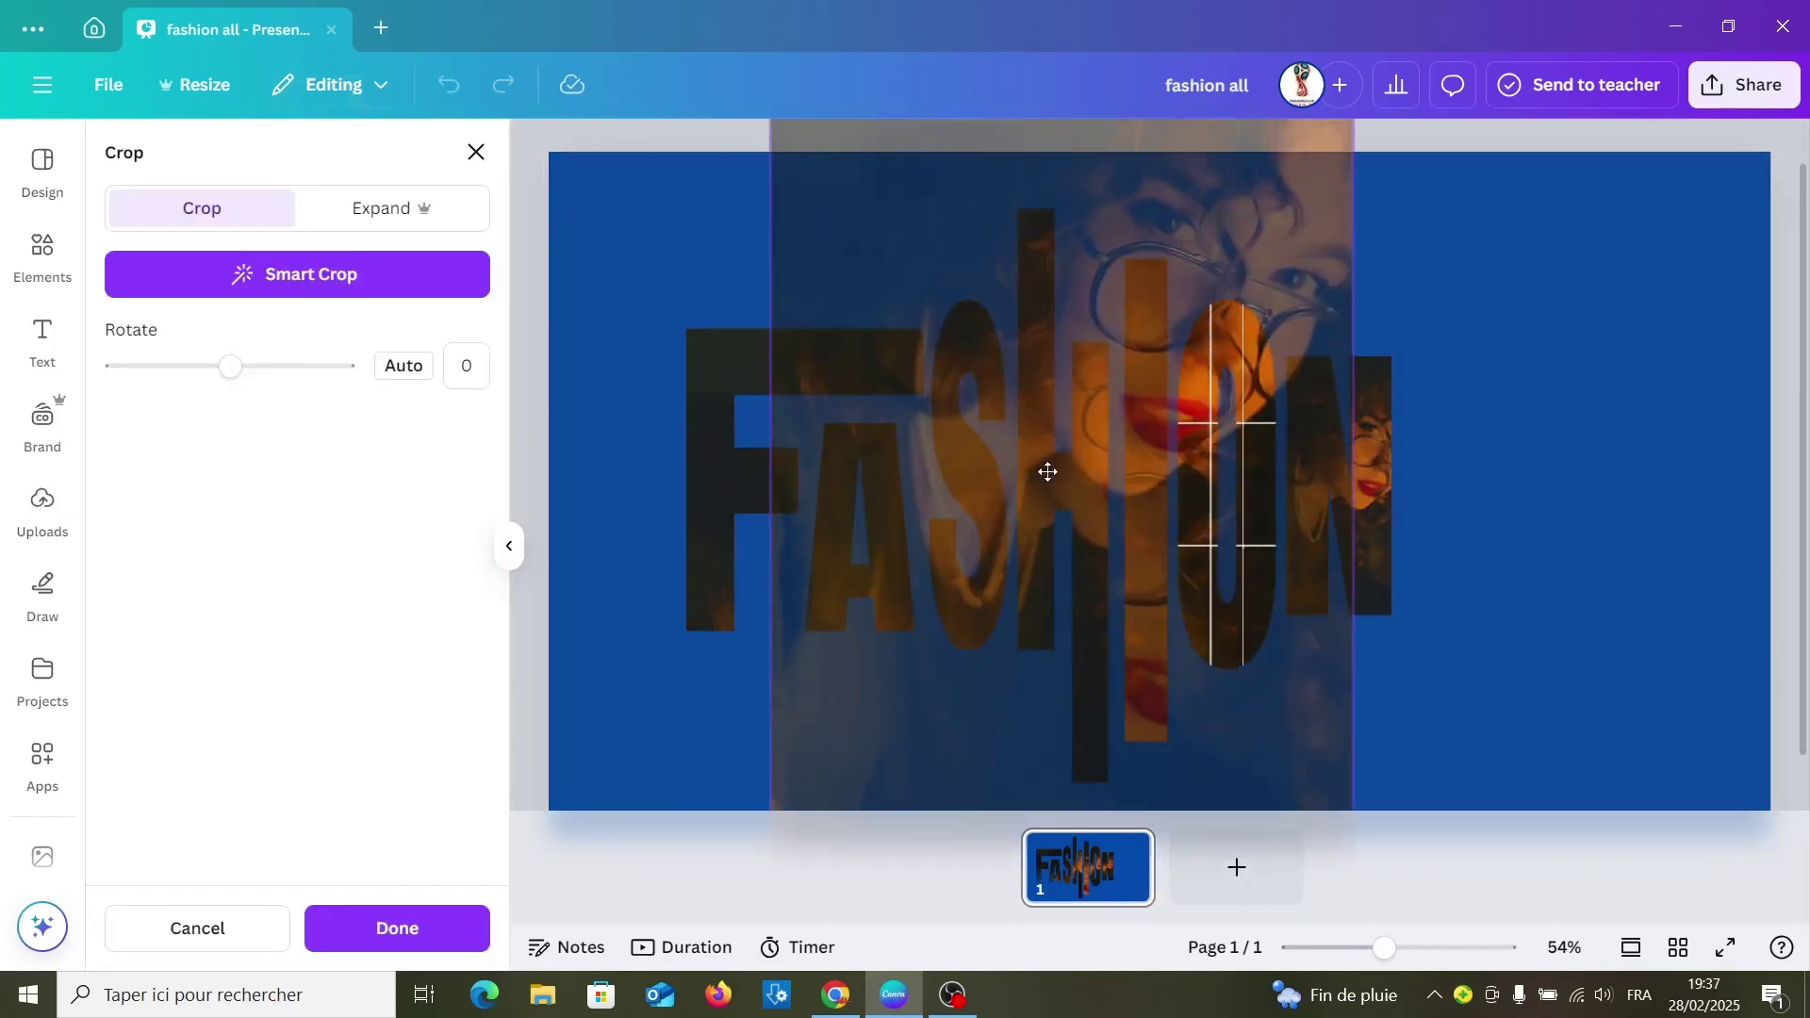
left_click_drag(1176, 396, 953, 667)
left_click_drag(695, 202, 582, 141)
left_click_drag(901, 334, 1237, 315)
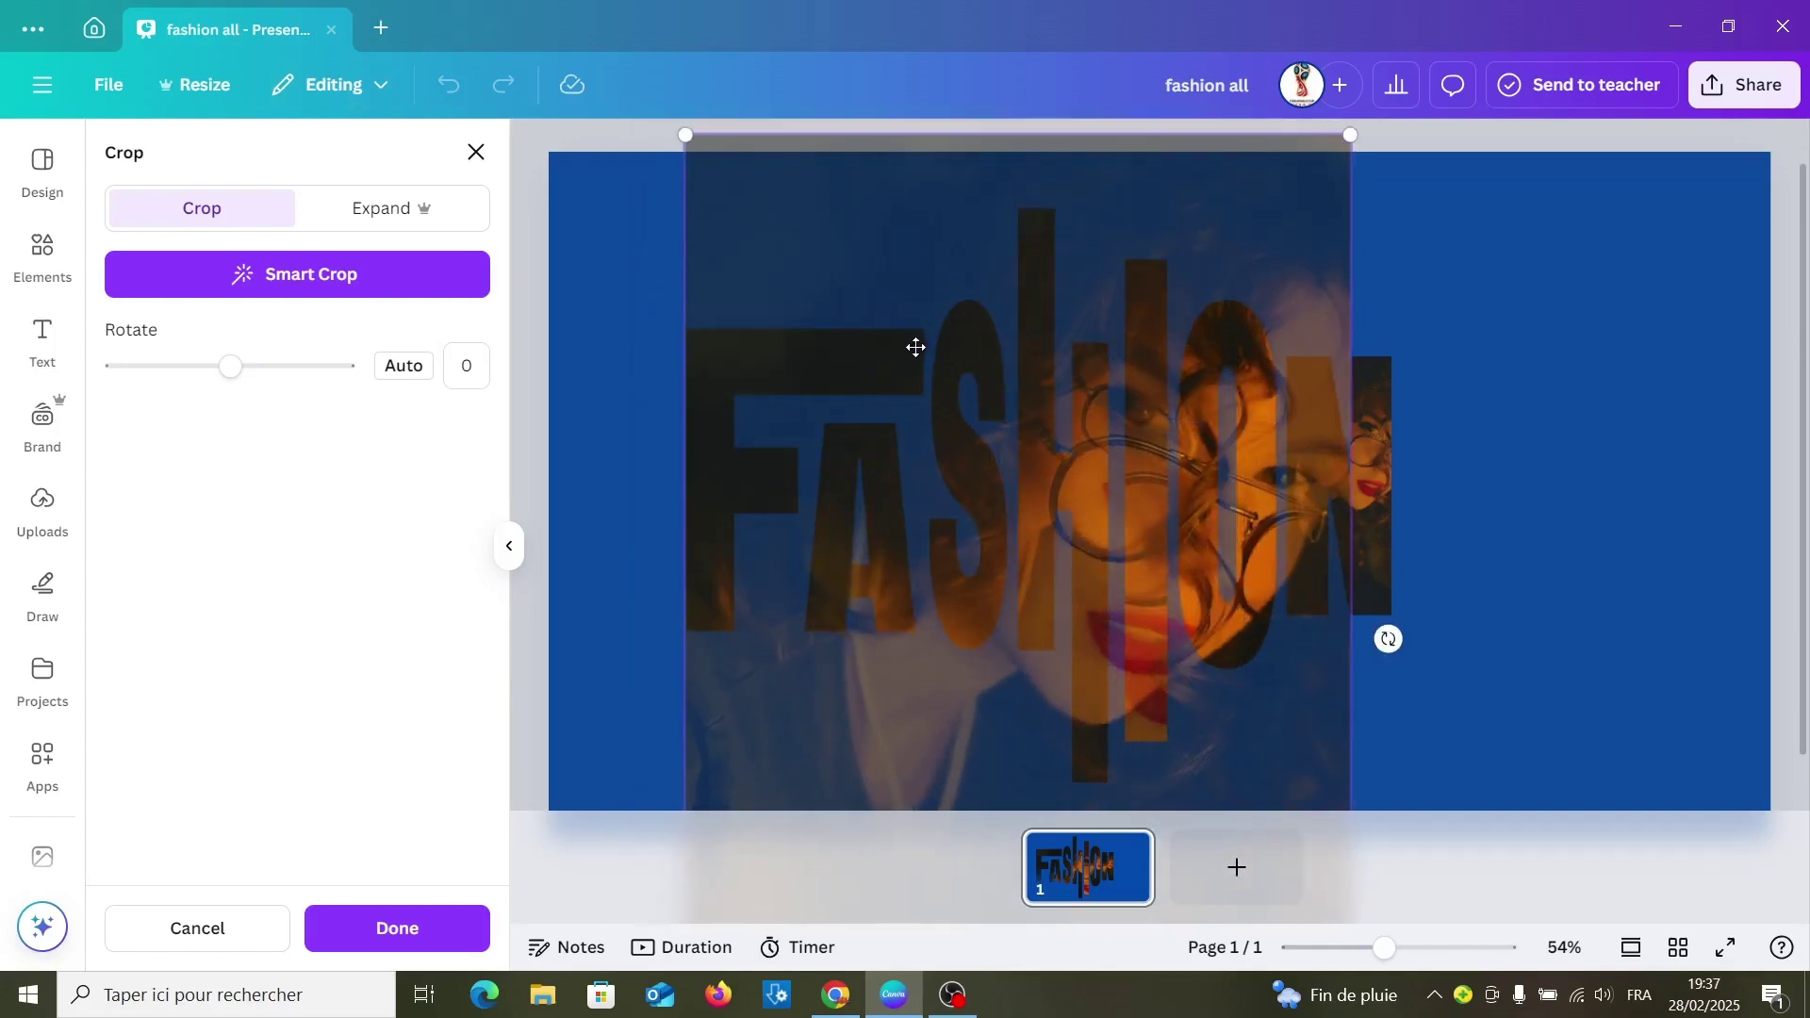
mouse_move(1346, 123)
left_mouse_down()
mouse_move(1385, 141)
mouse_move(1213, 404)
left_mouse_up()
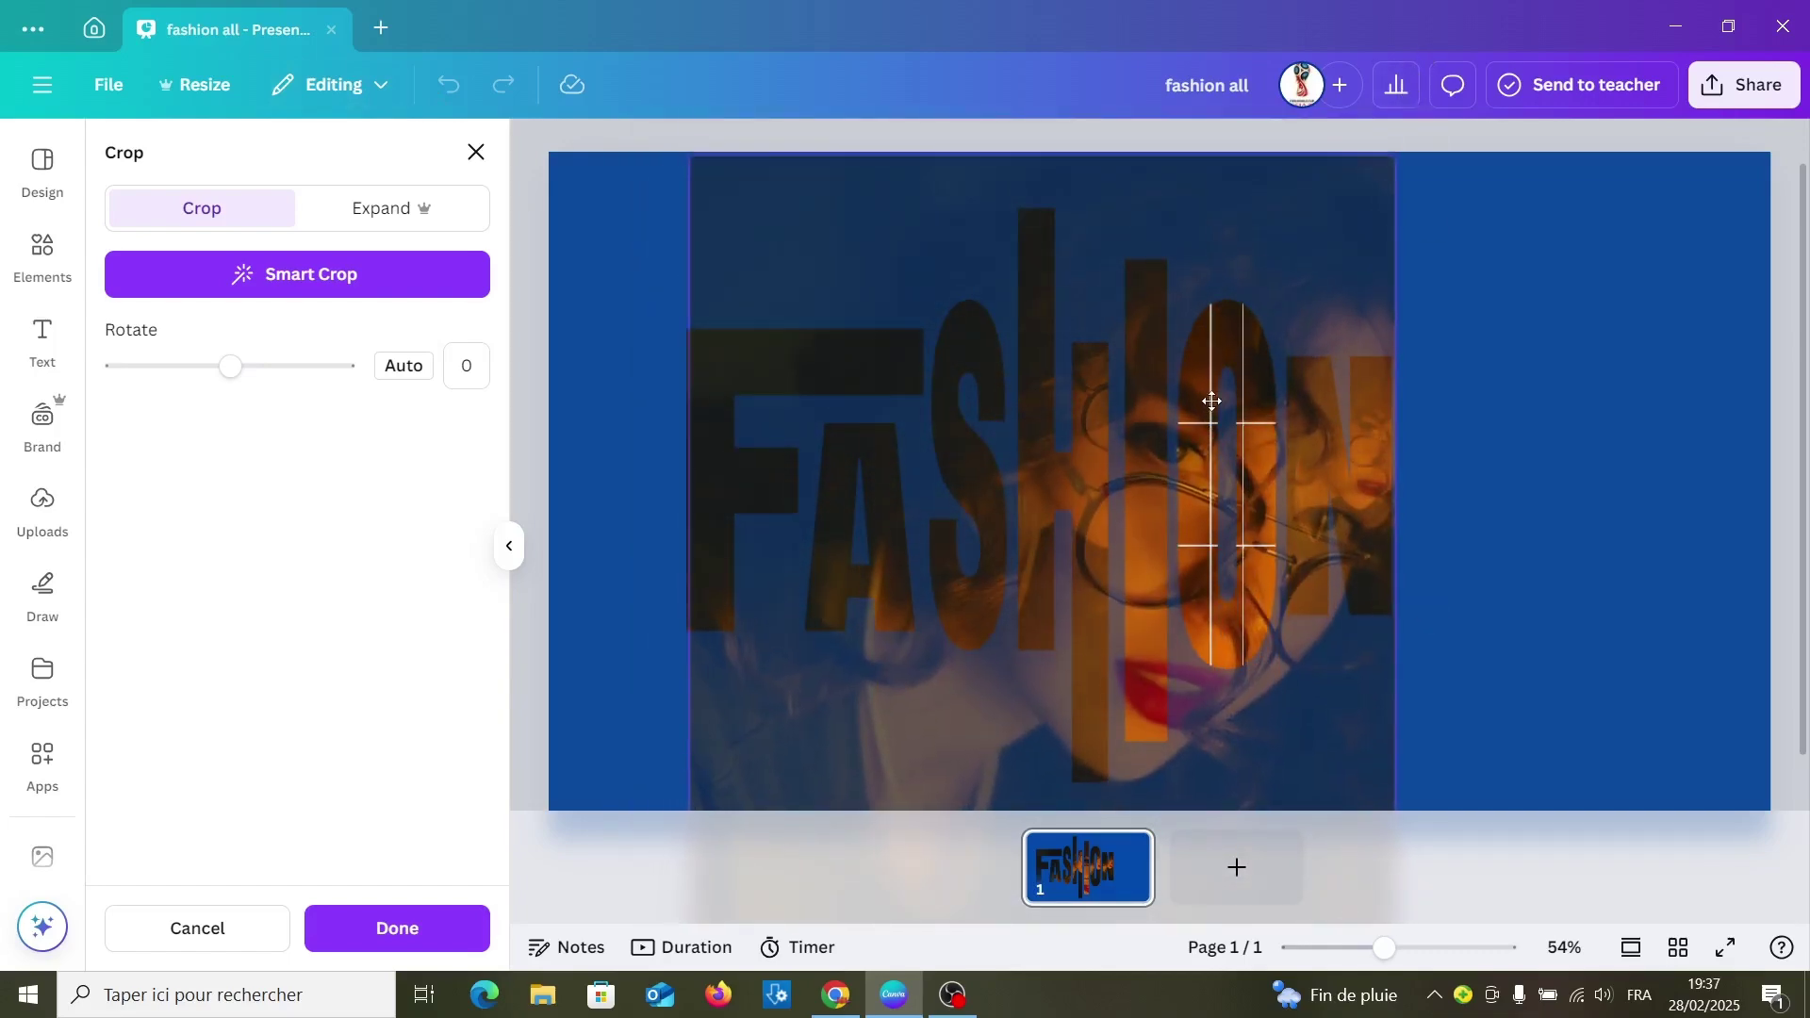
key("Return")
Move up and enlarge the portrait inside the N letter
left_click(1361, 516)
double_click(1361, 517)
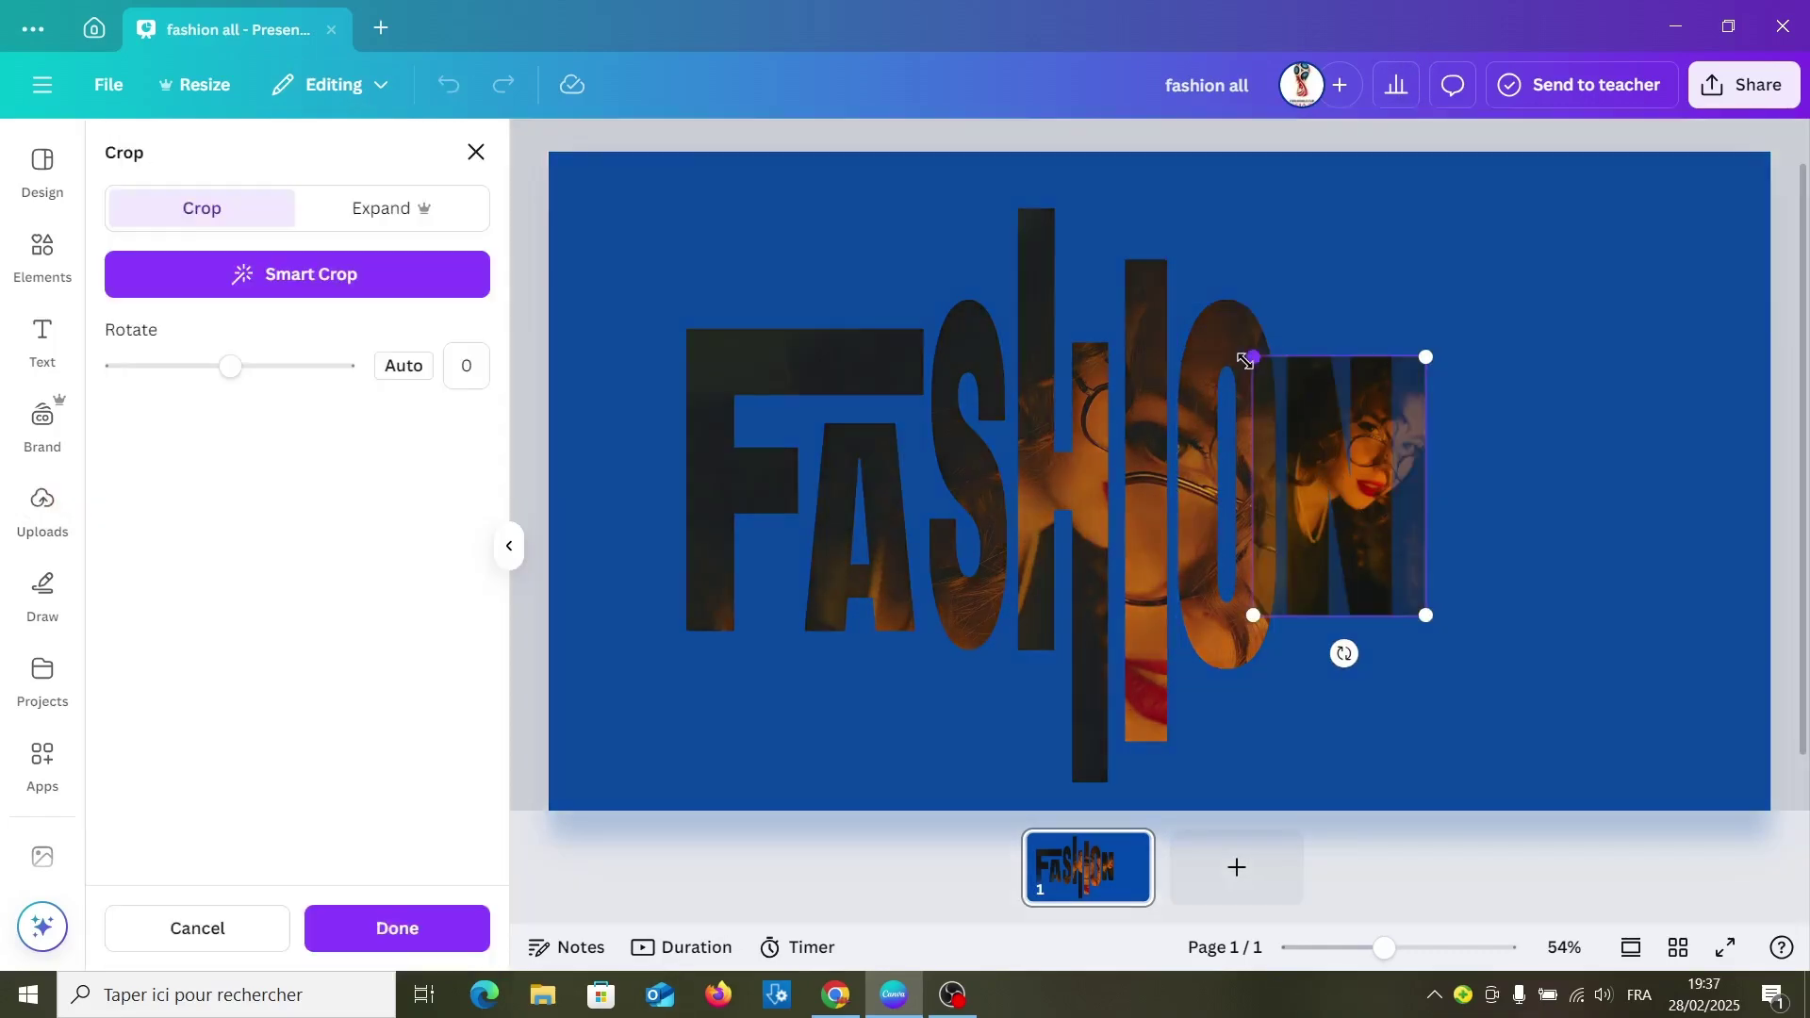
mouse_move(1362, 517)
left_mouse_down()
mouse_move(1249, 282)
mouse_move(1306, 295)
left_mouse_up()
left_click_drag(717, 212, 660, 181)
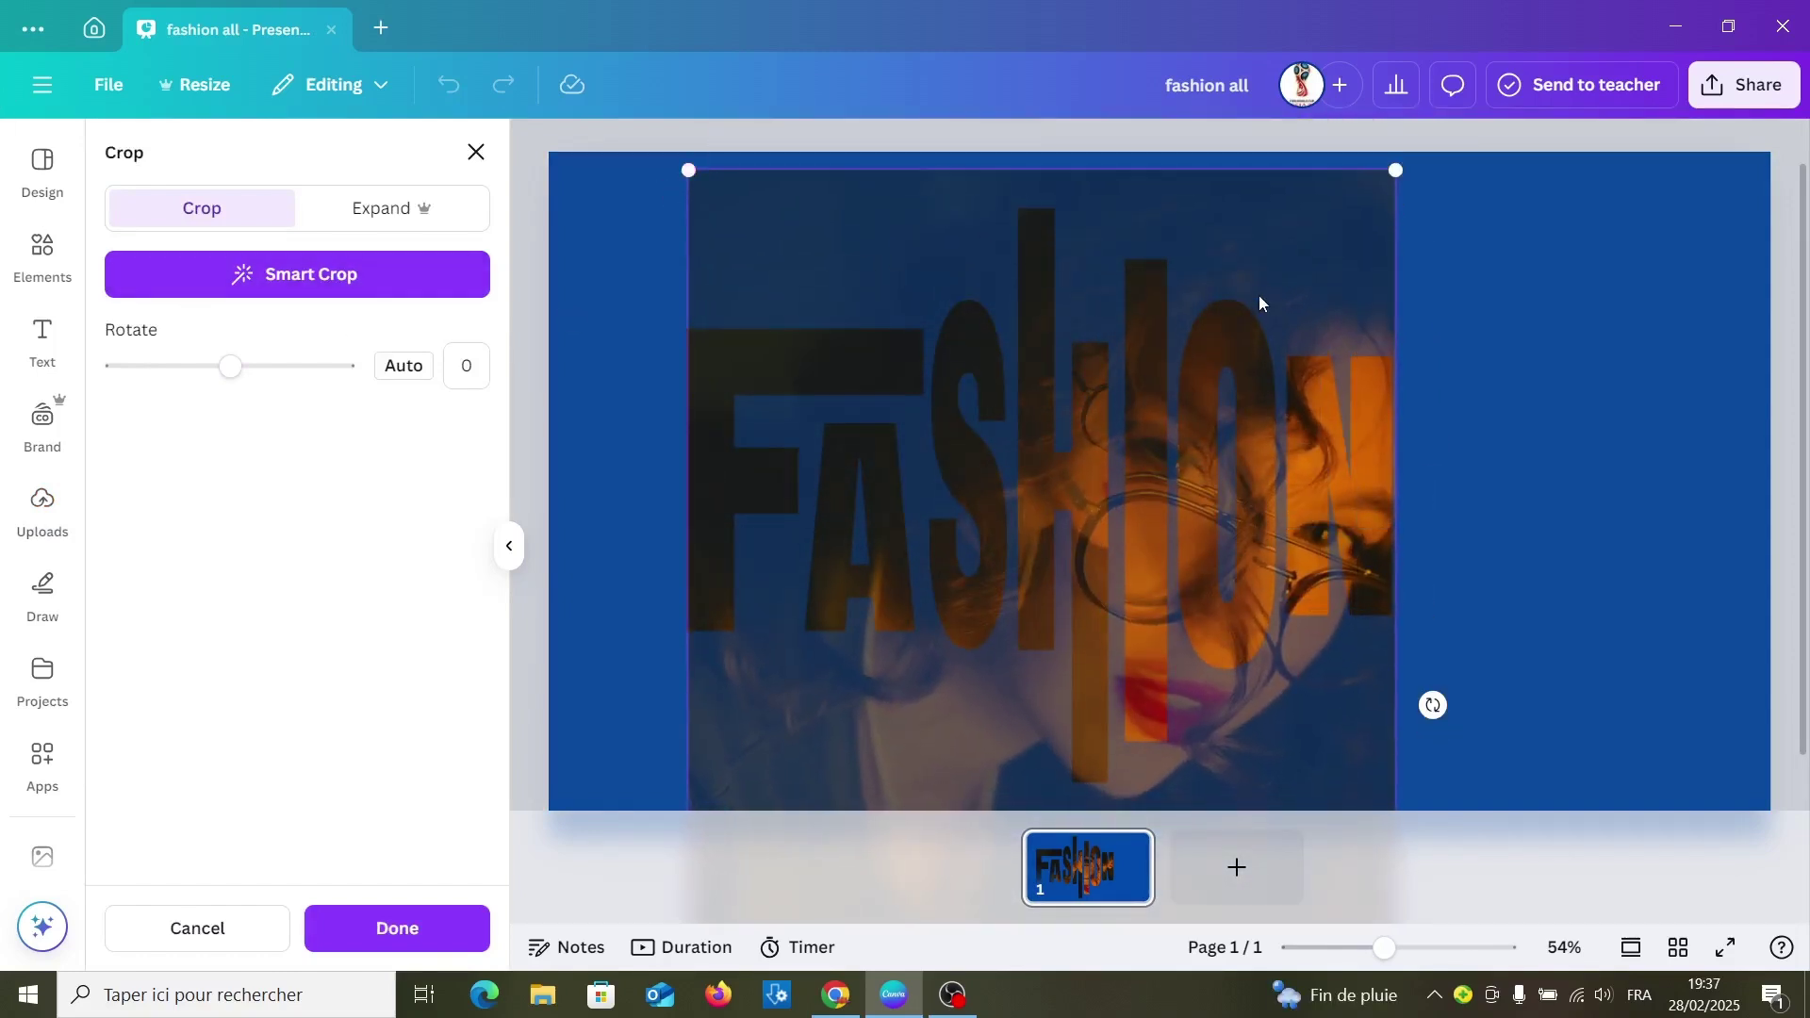
left_click_drag(1260, 292, 1314, 235)
left_click(435, 936)
left_click(1644, 668)
Download the design as a PNG with a transparent background
left_click(1747, 101)
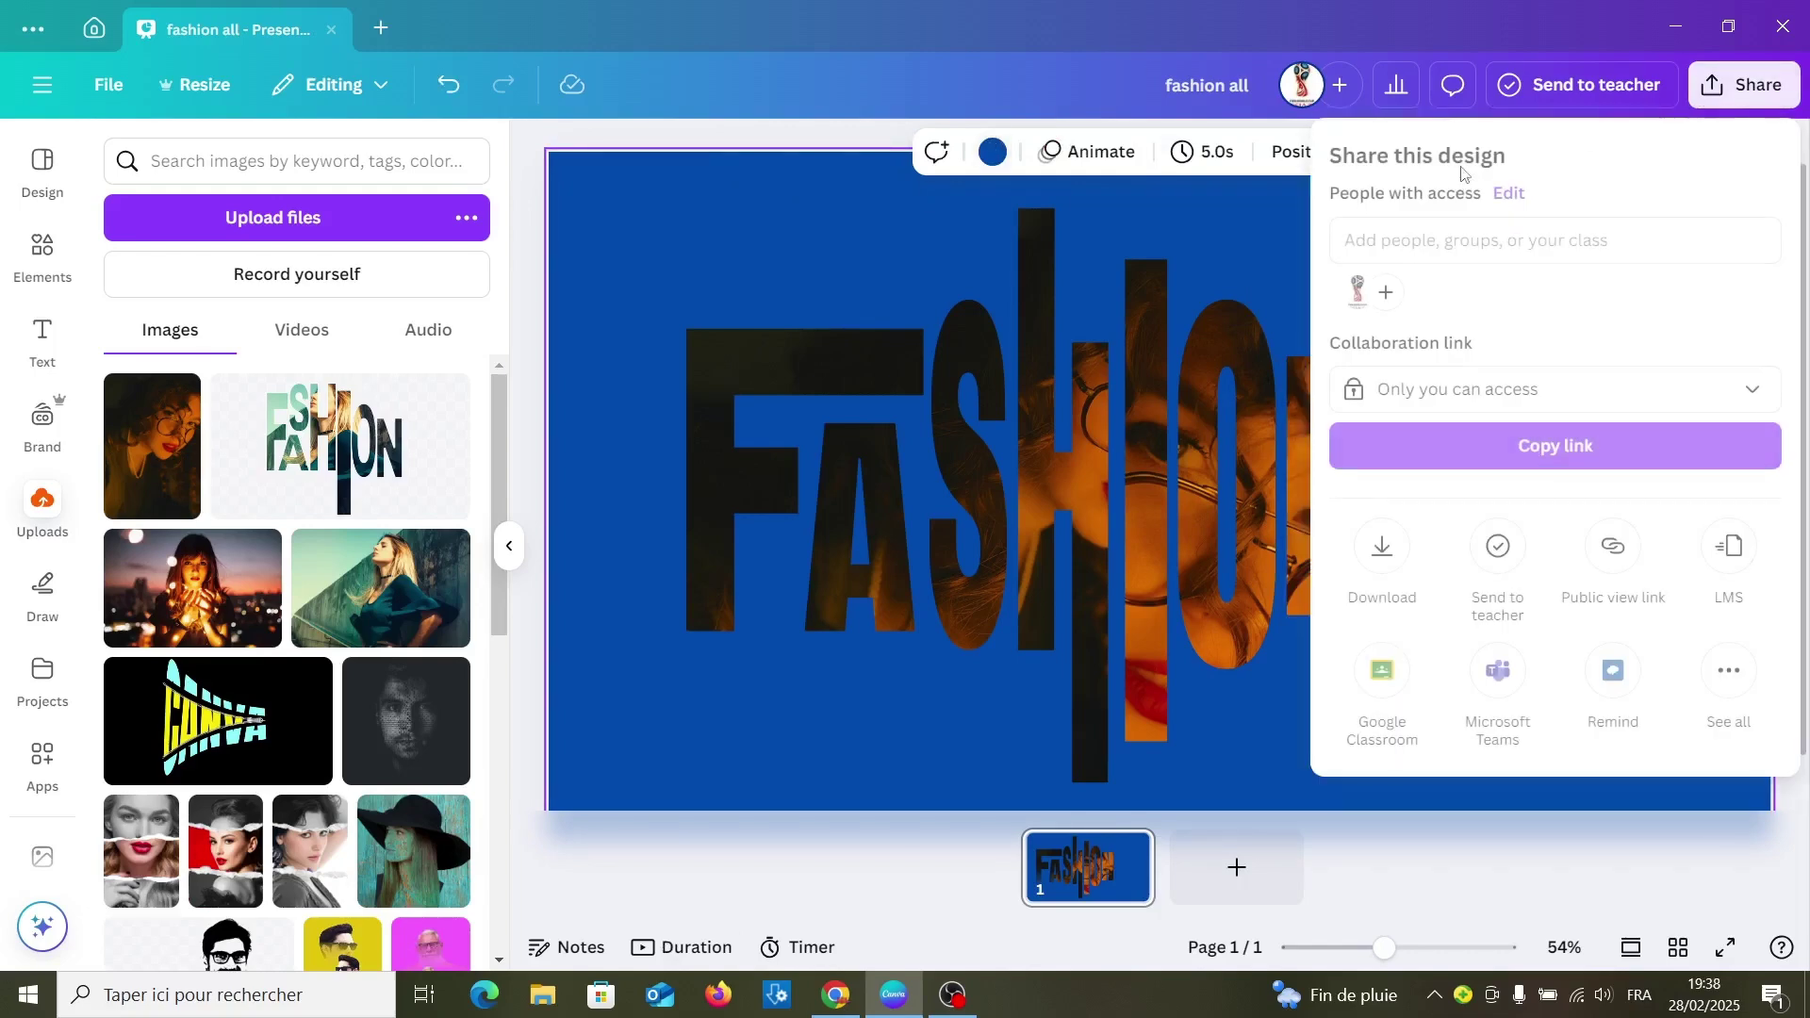
left_click(1382, 547)
left_click(1515, 500)
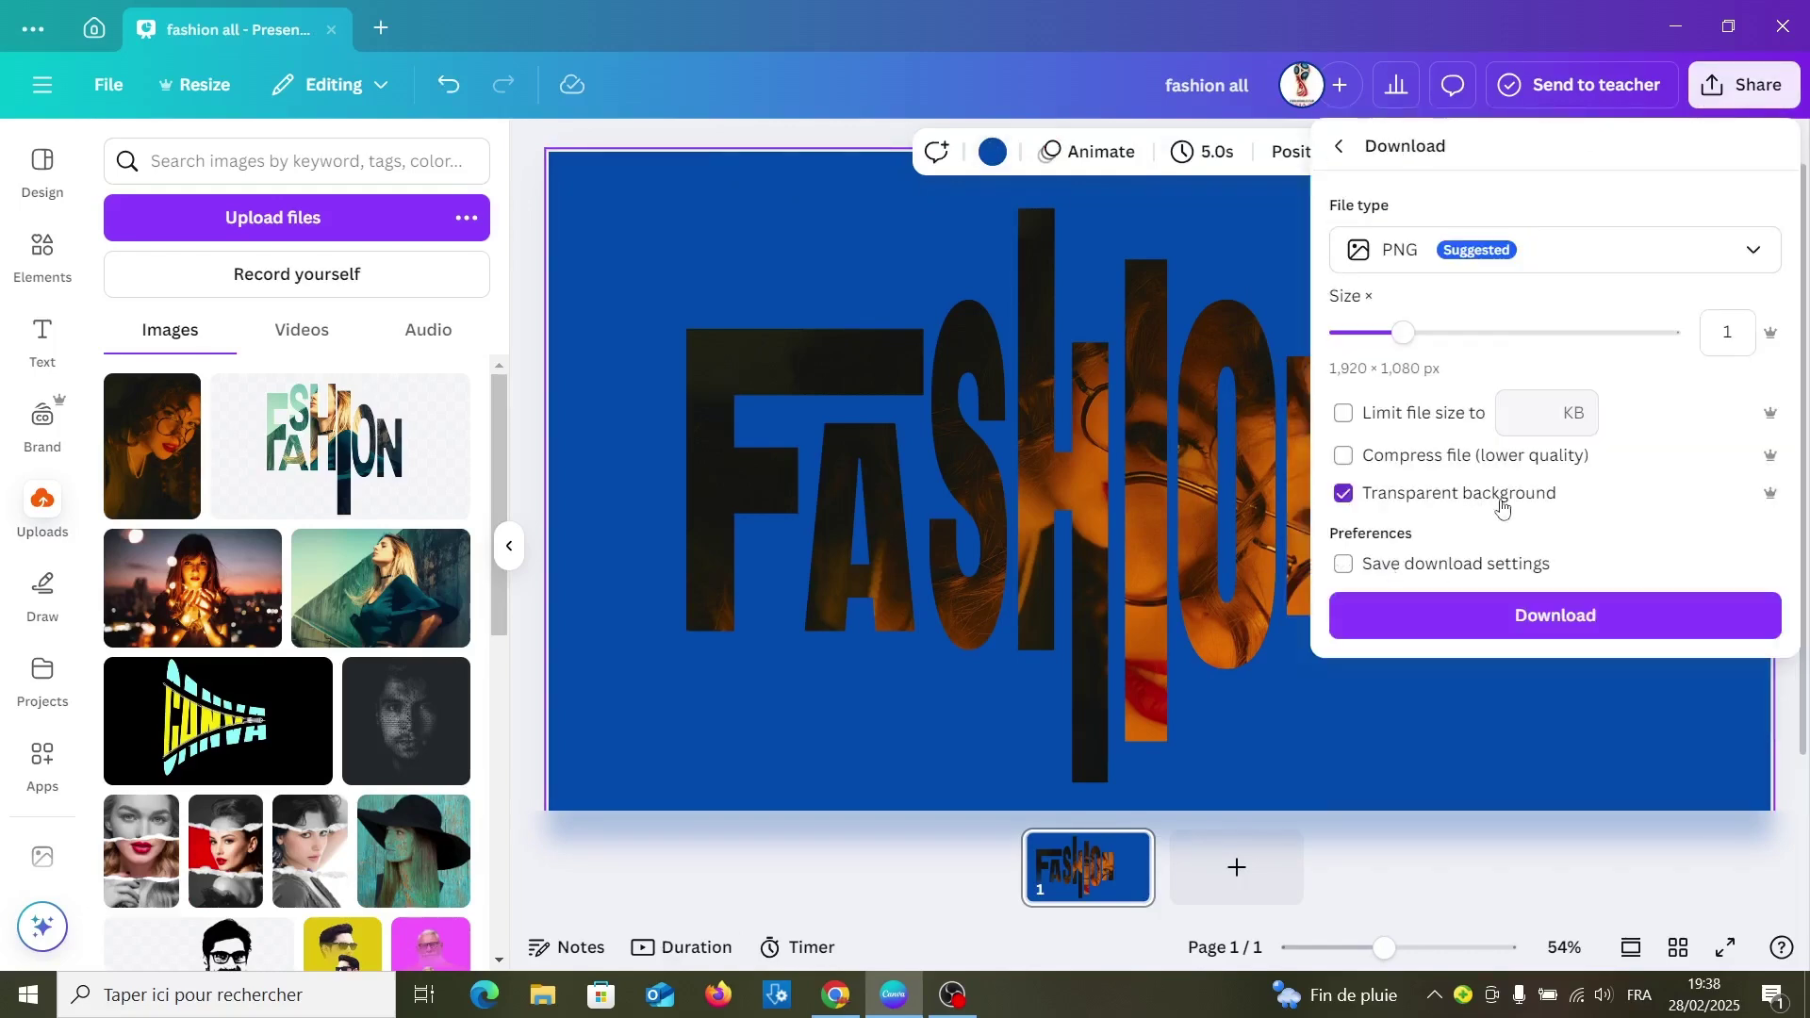
left_click(1558, 620)
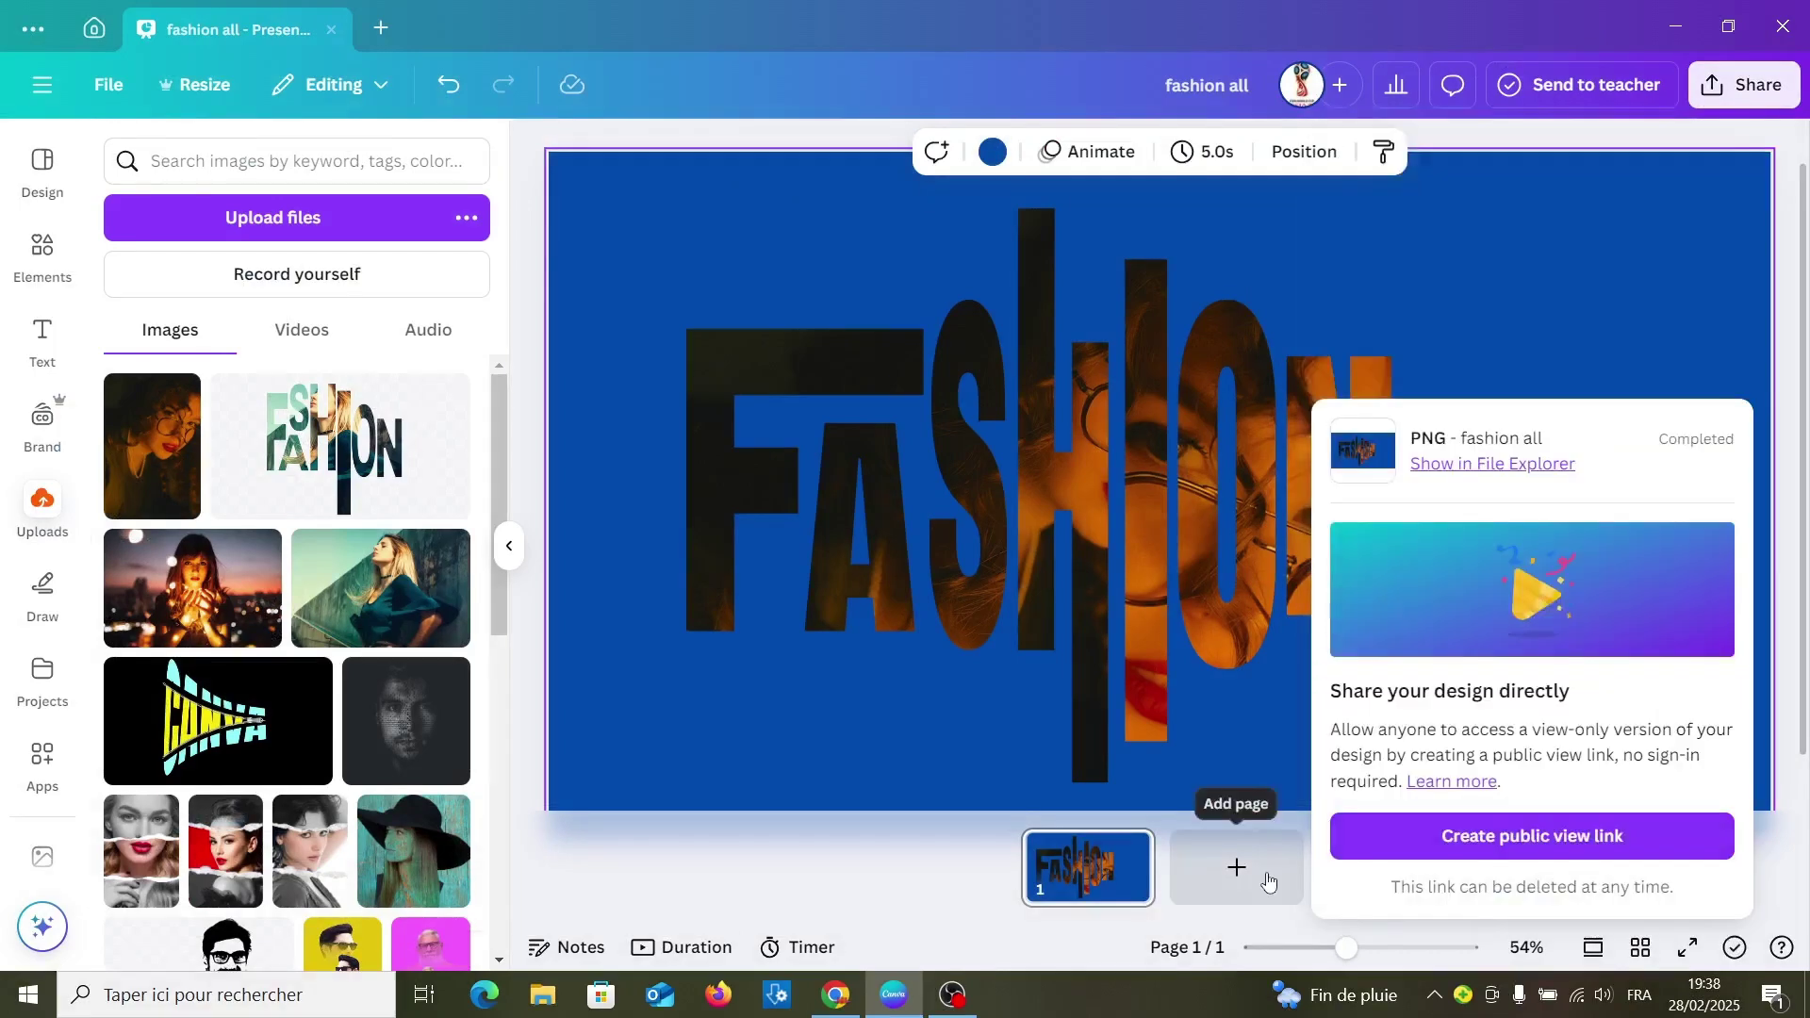
Add a second page with a white background
left_click(1267, 879)
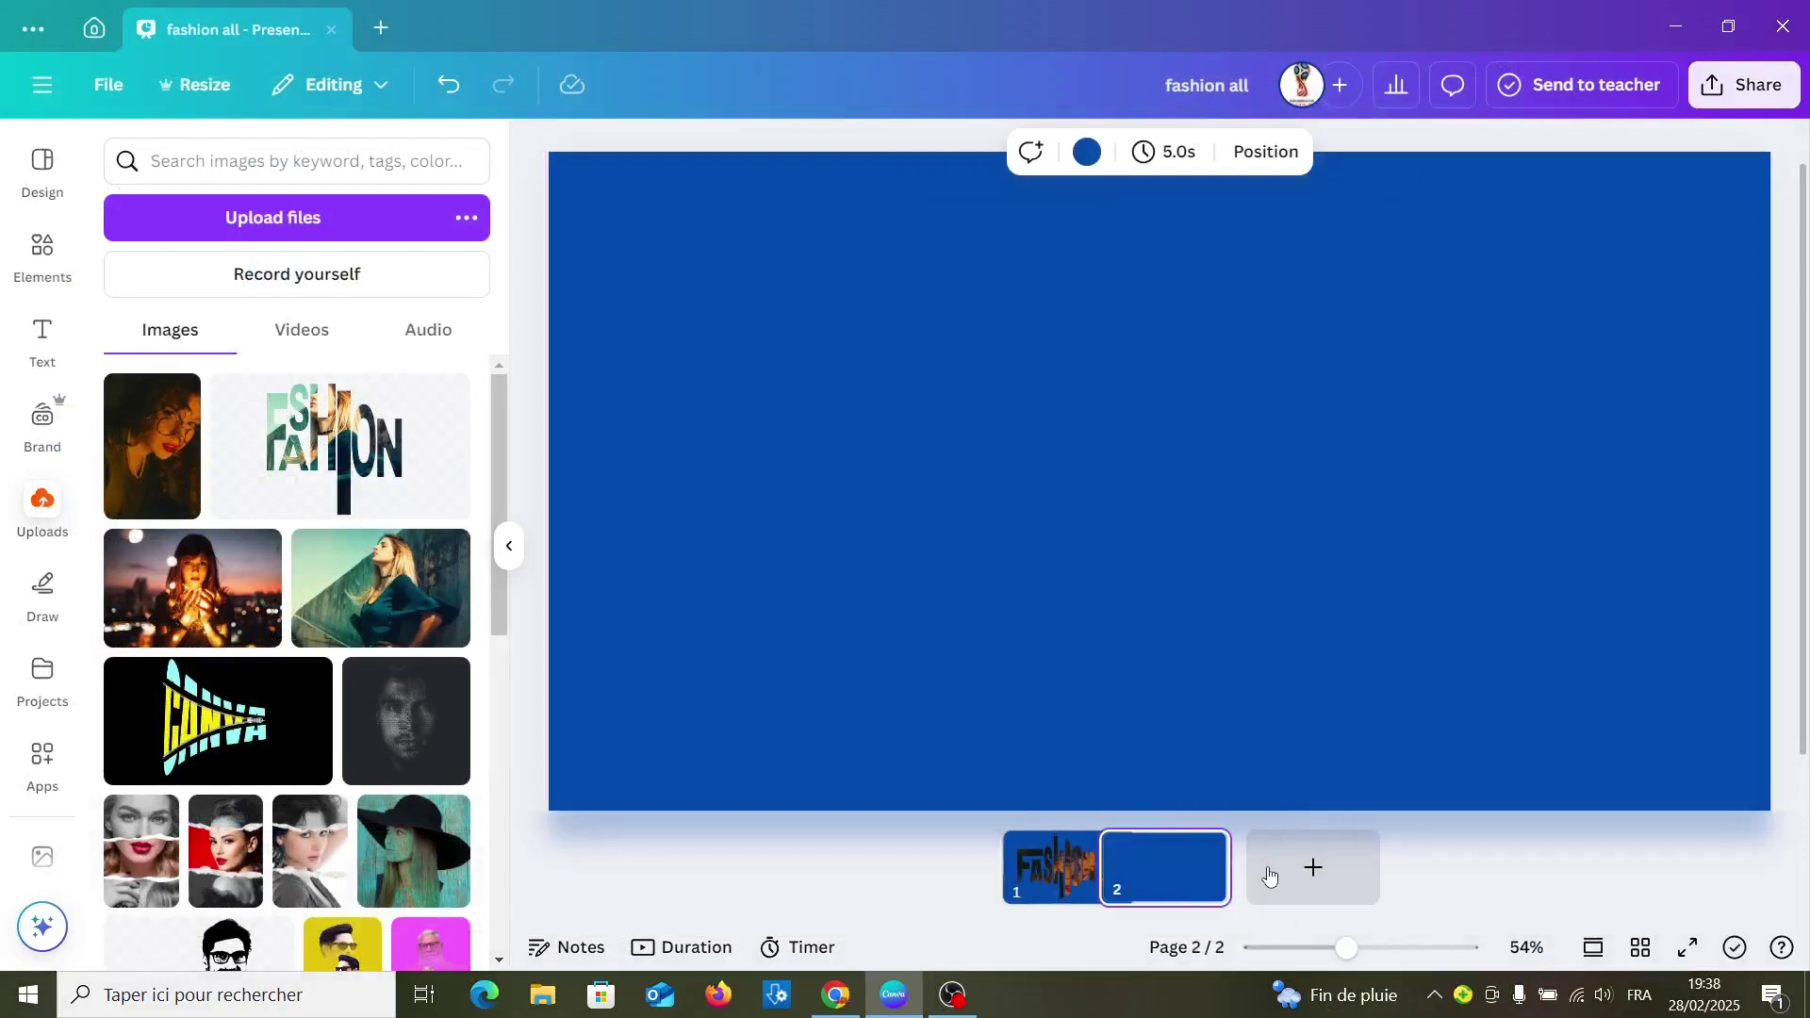
left_click(1089, 153)
left_click(443, 731)
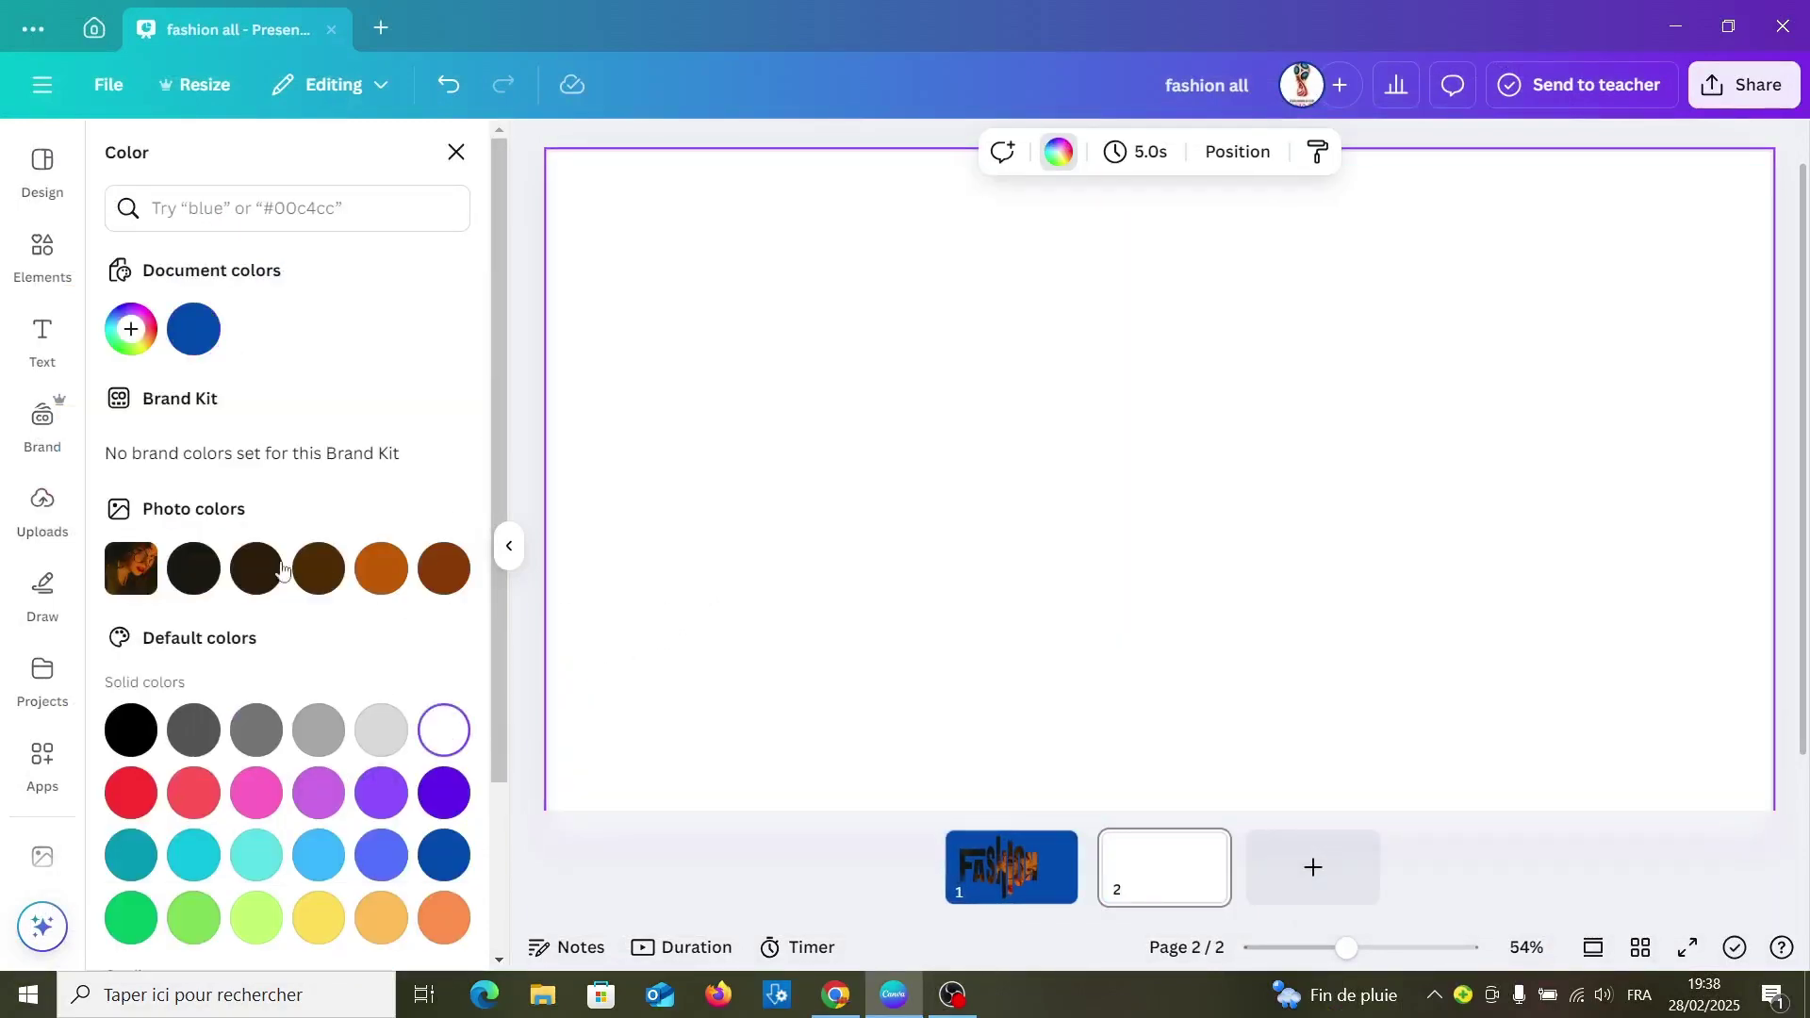
Upload the exported FASHION PNG onto page 2
left_click(42, 509)
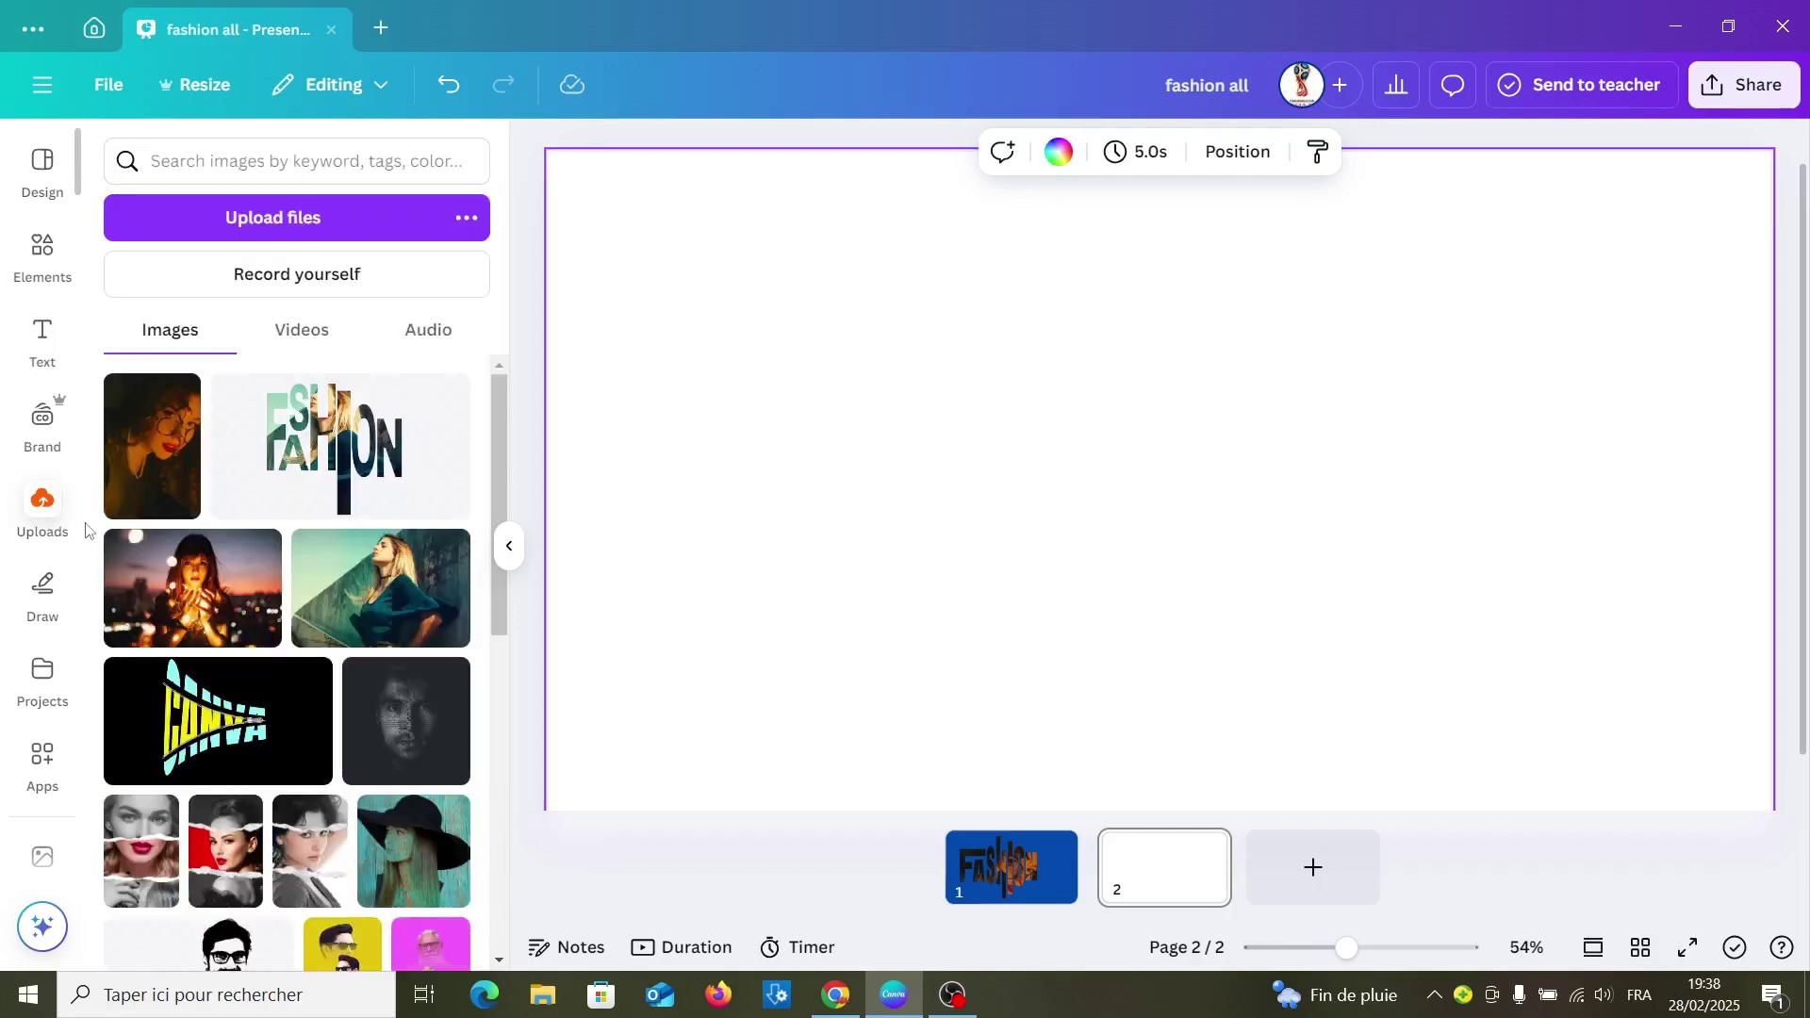
left_click(283, 215)
double_click(271, 181)
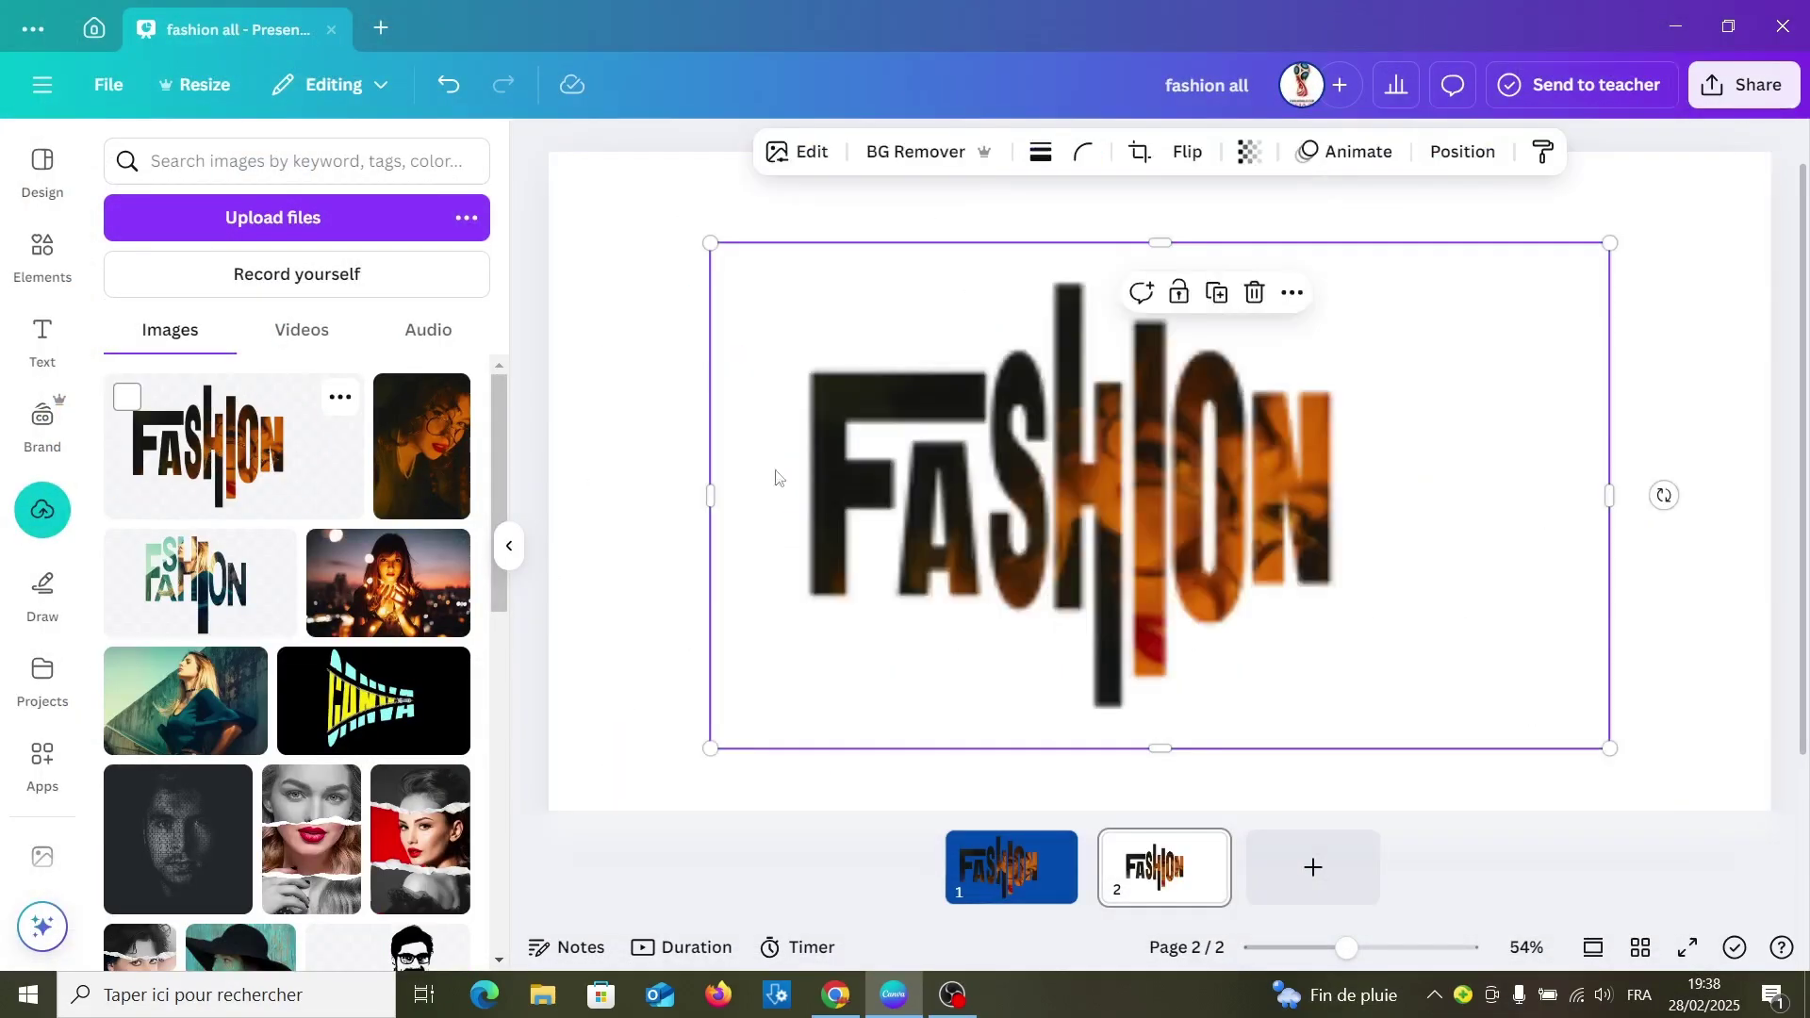
Trim, enlarge and centre the FASHION image on page 2
left_click_drag(1551, 496, 1402, 494)
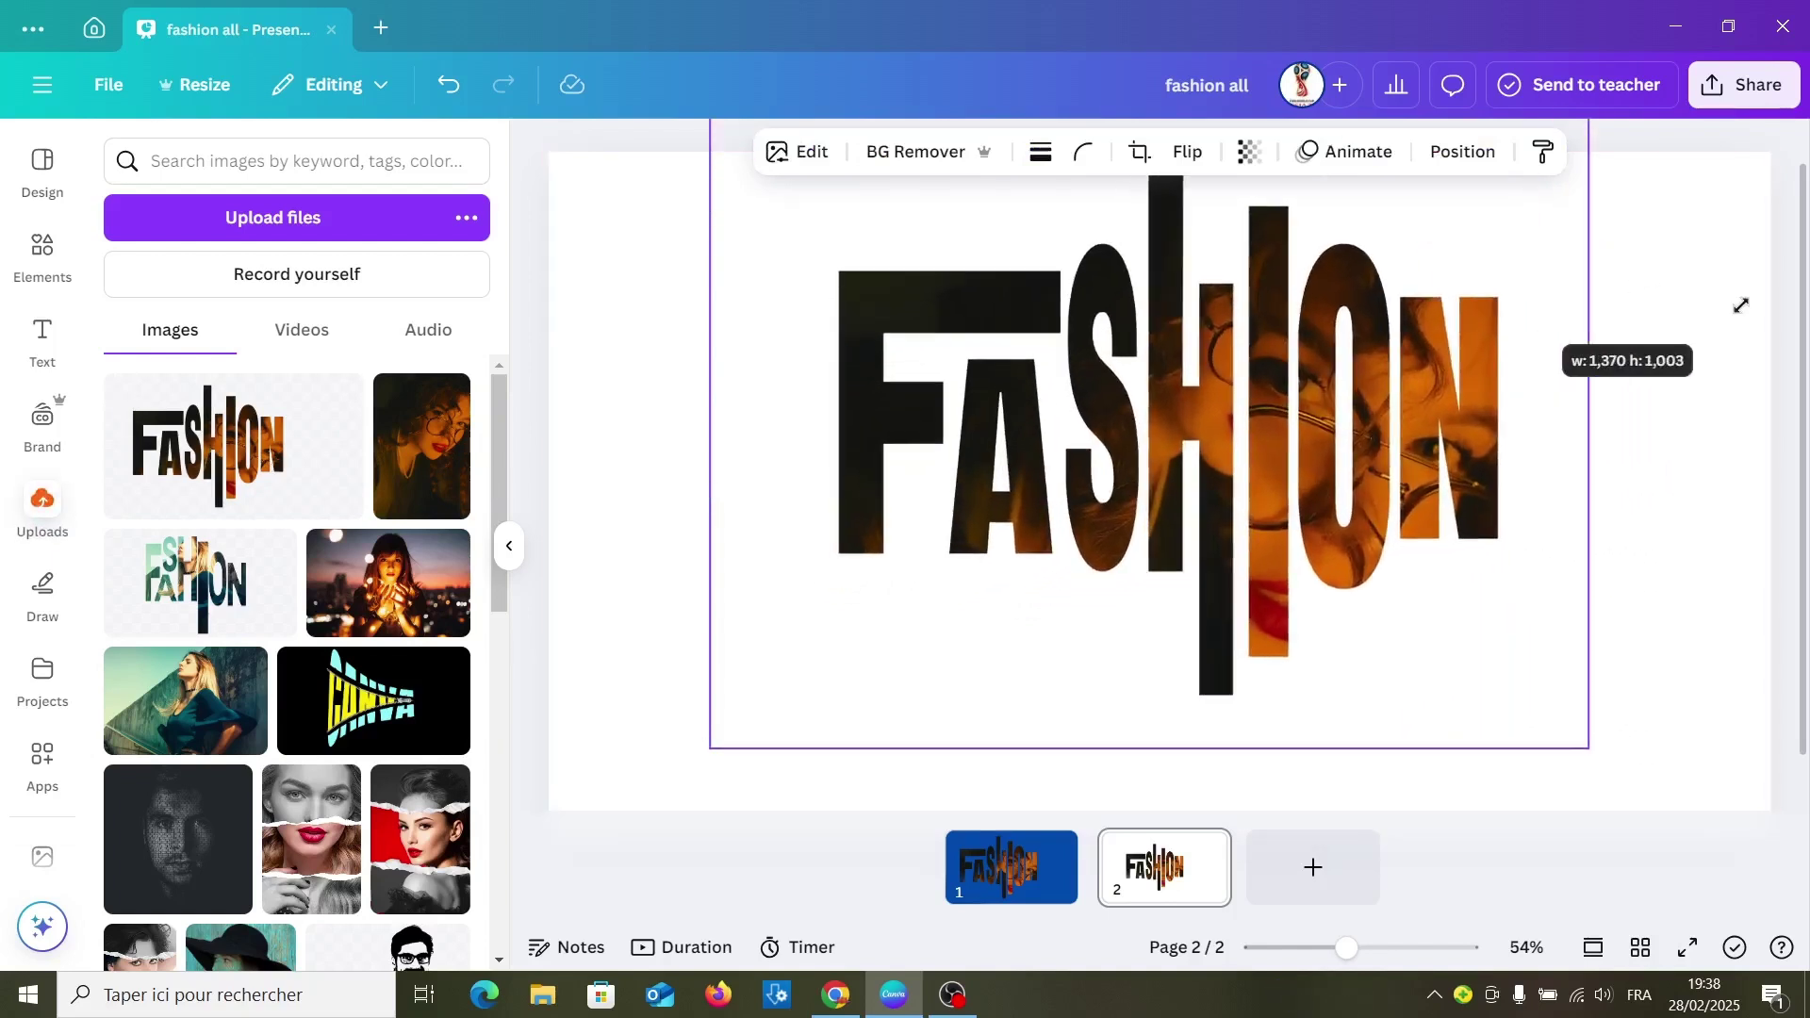
left_click_drag(1477, 253, 1629, 393)
left_click_drag(1246, 373, 1240, 419)
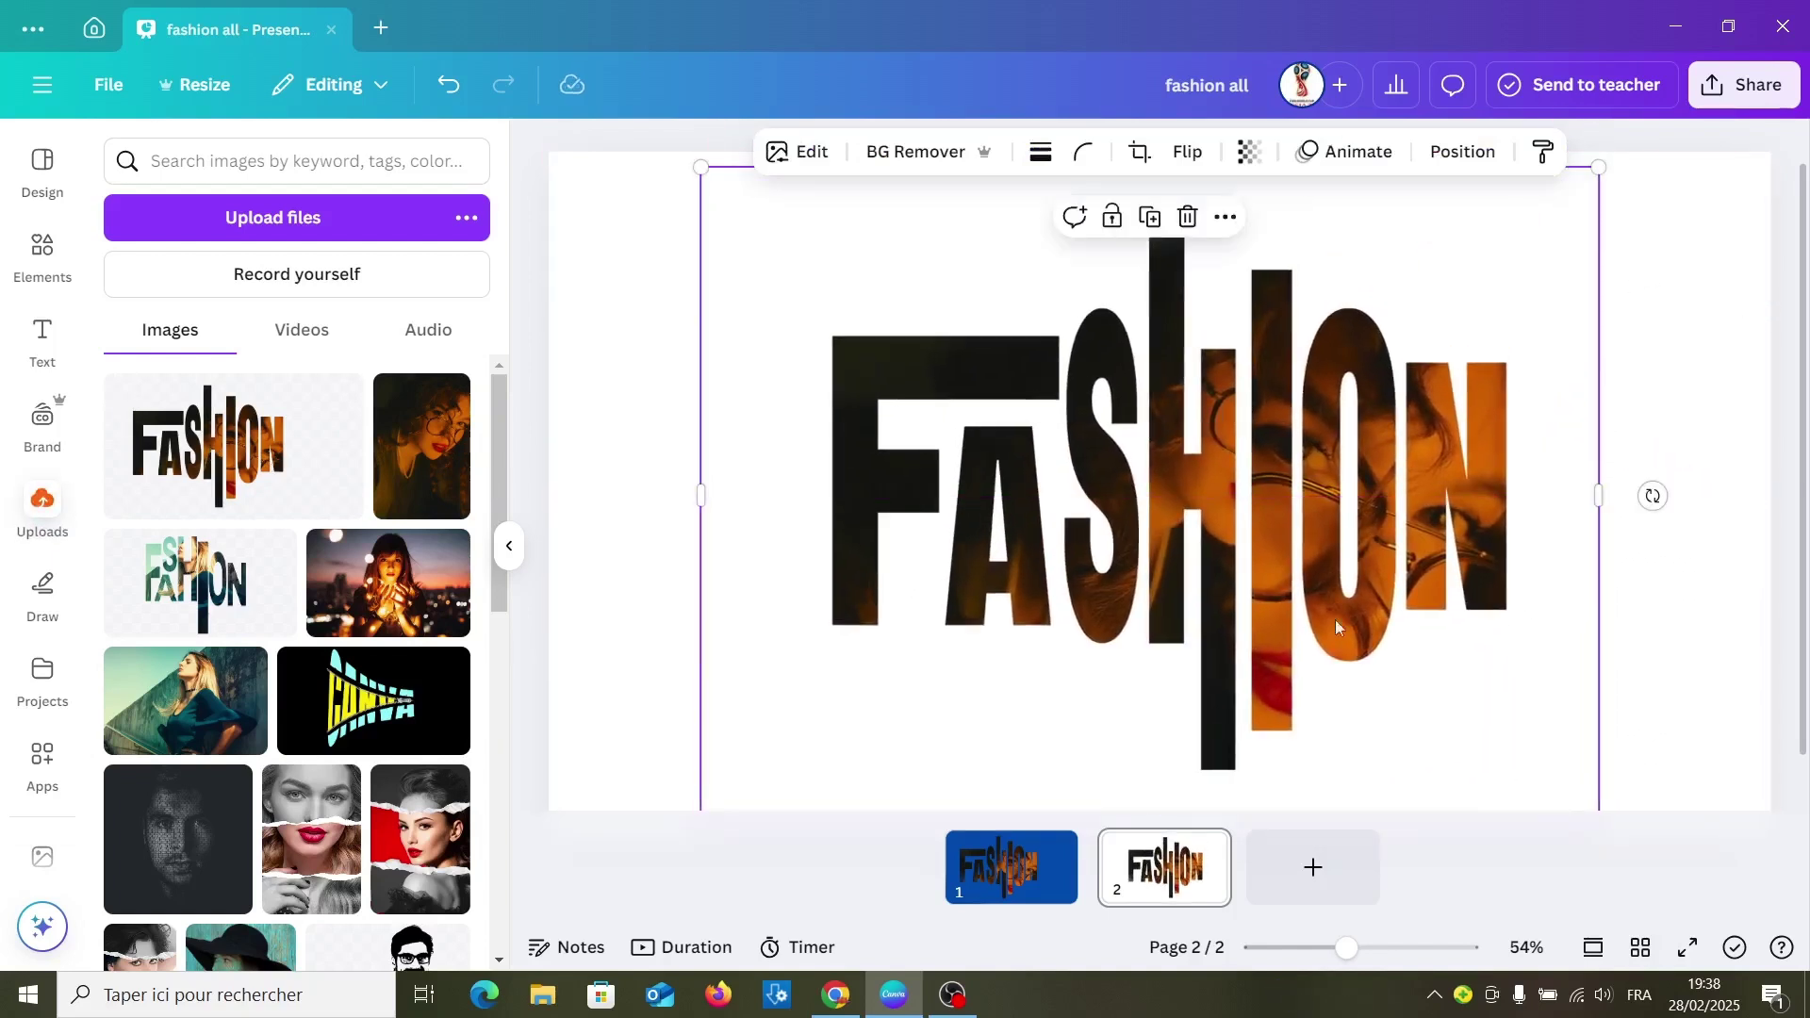
mouse_move(1347, 948)
left_mouse_down()
mouse_move(1306, 947)
mouse_move(1329, 947)
left_mouse_up()
Apply a Drop shadow to the FASHION image with Distance lowered to 10
left_click(805, 160)
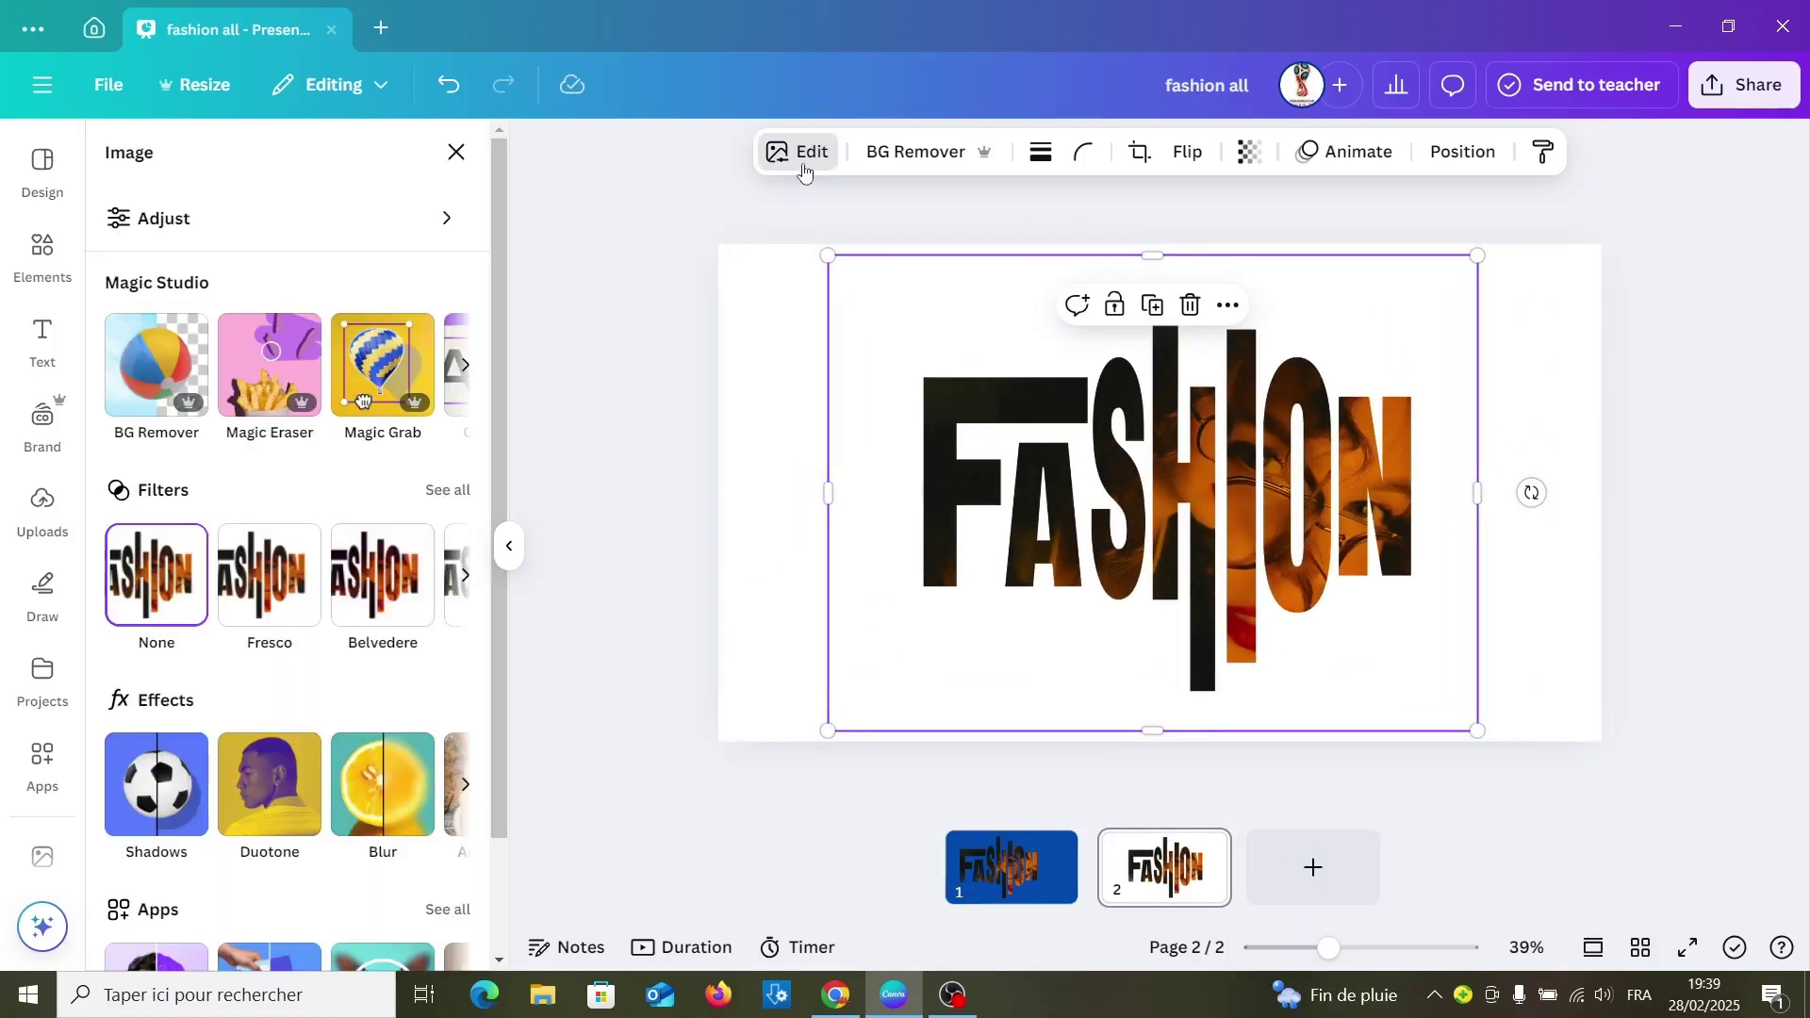
left_click(156, 811)
left_click(175, 405)
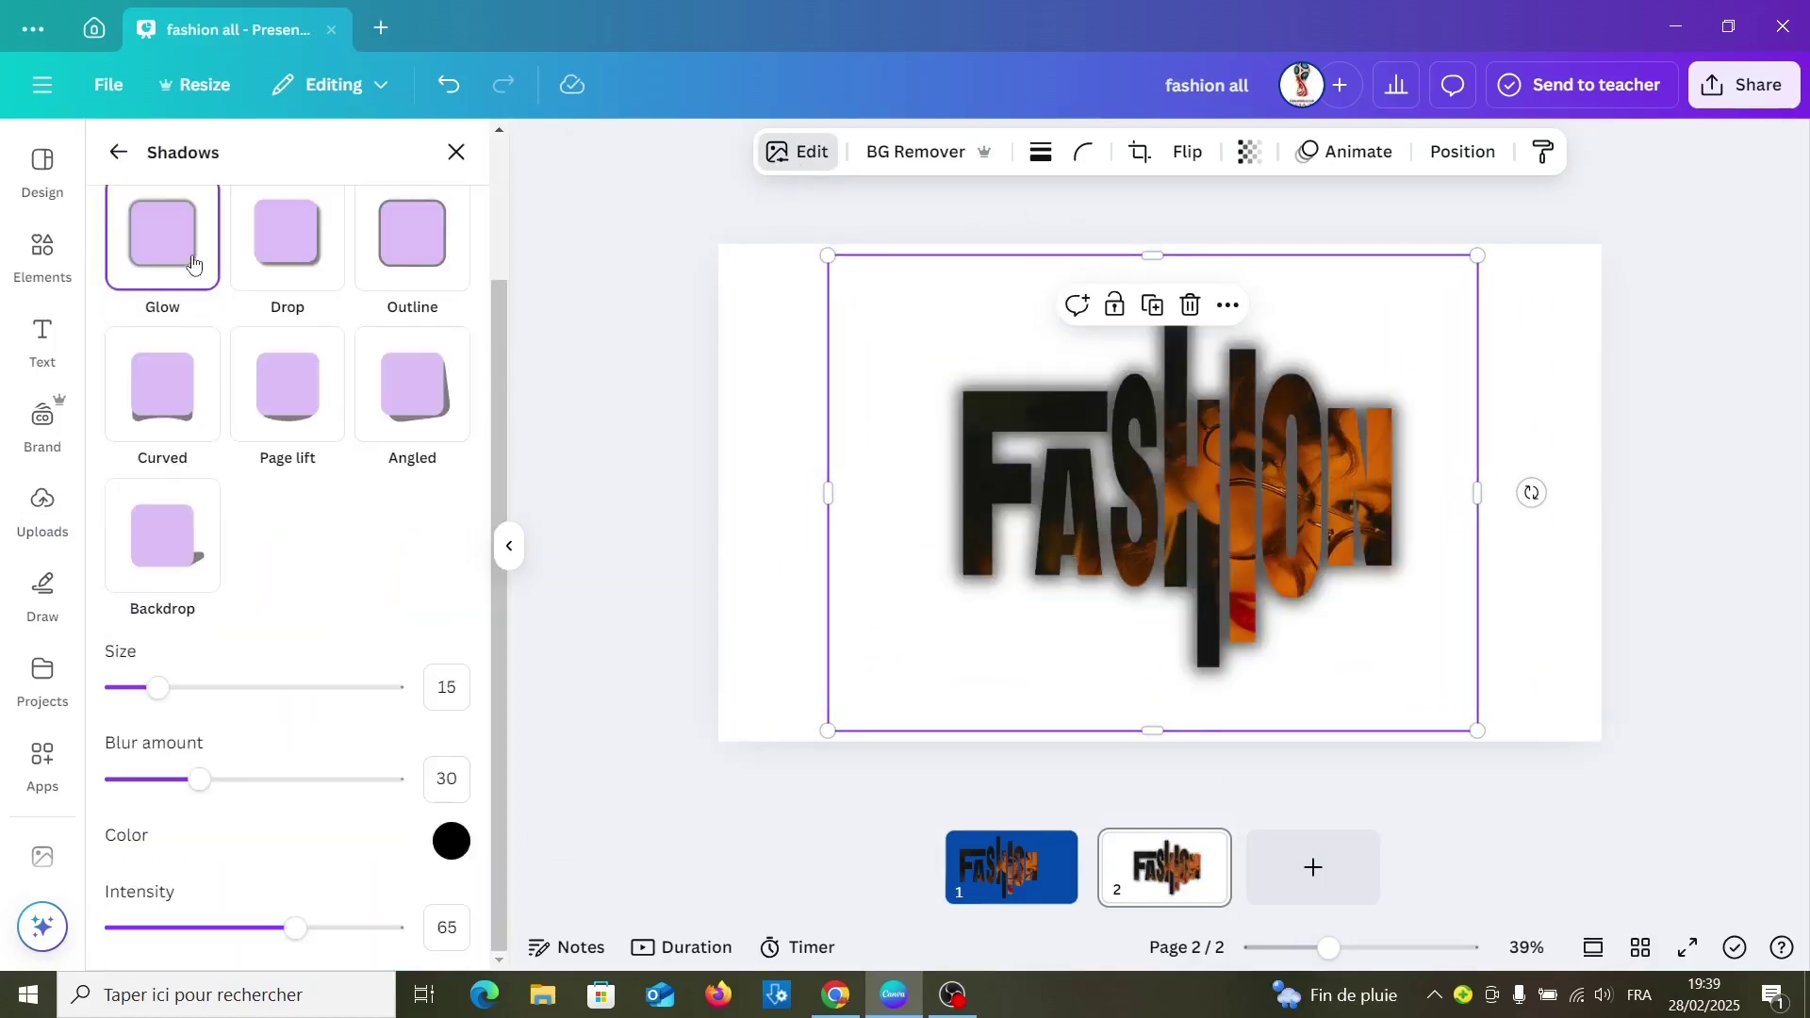
left_click(287, 262)
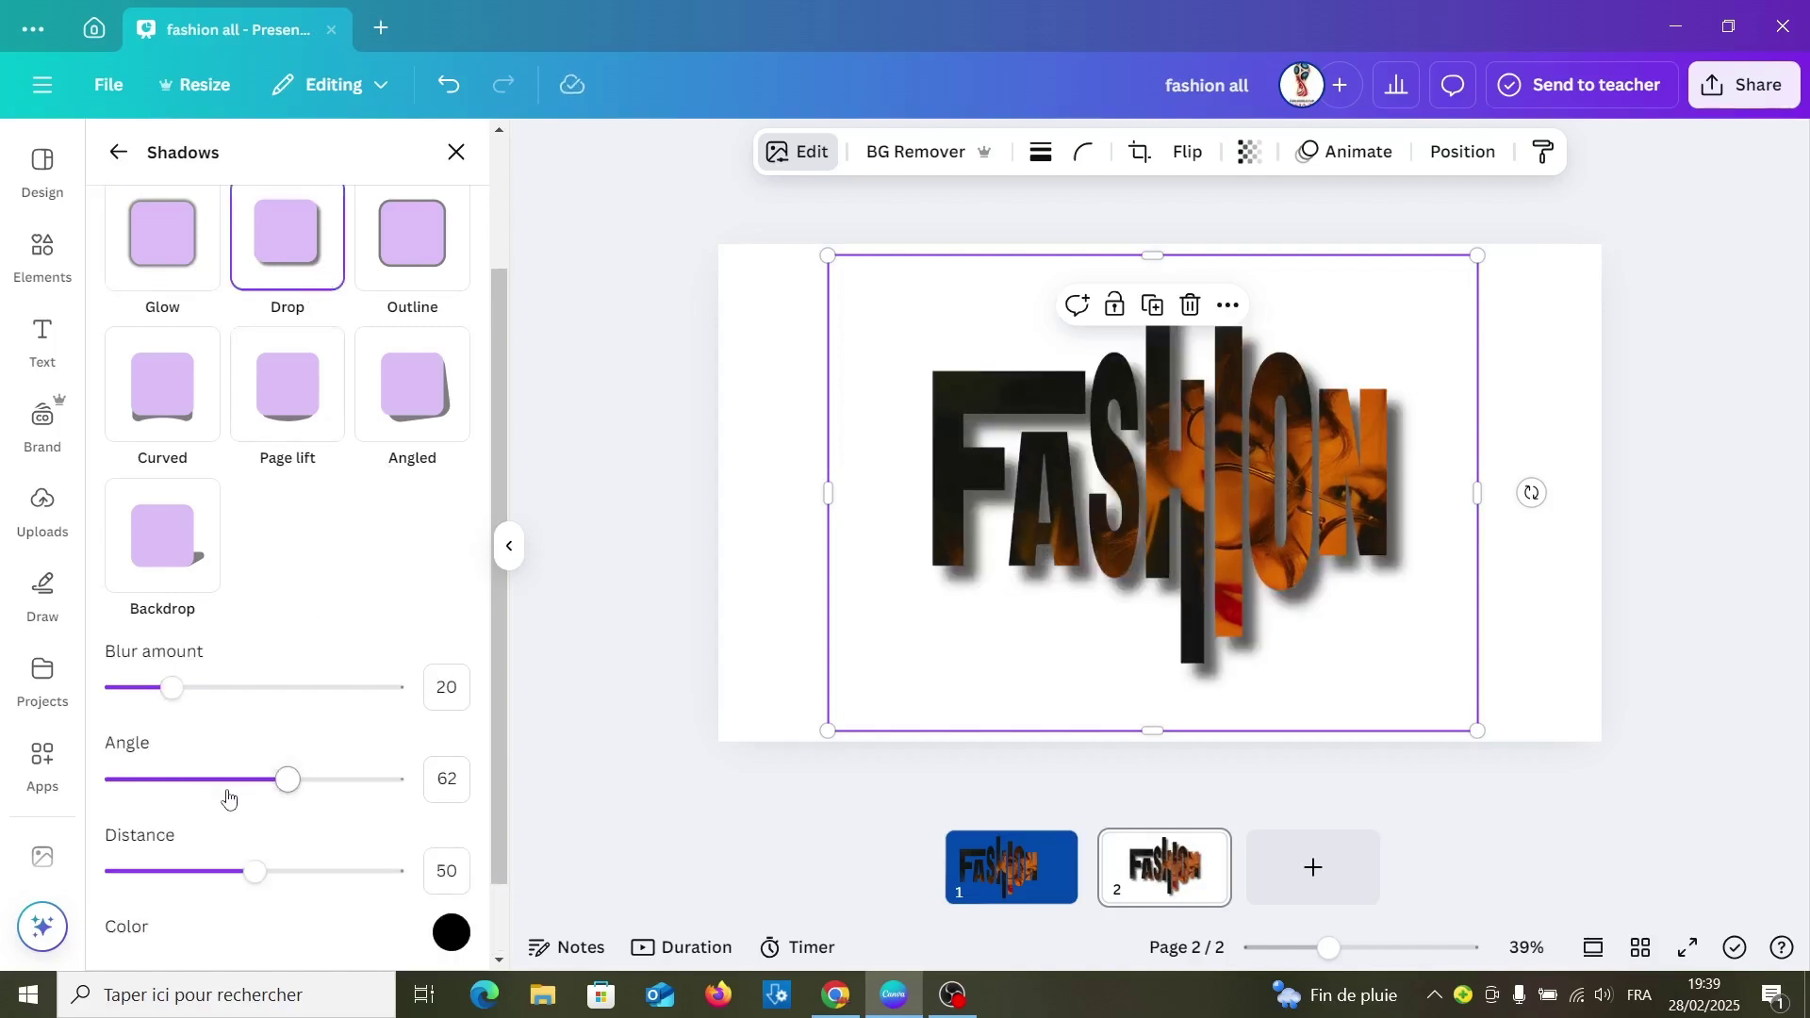
left_click(210, 881)
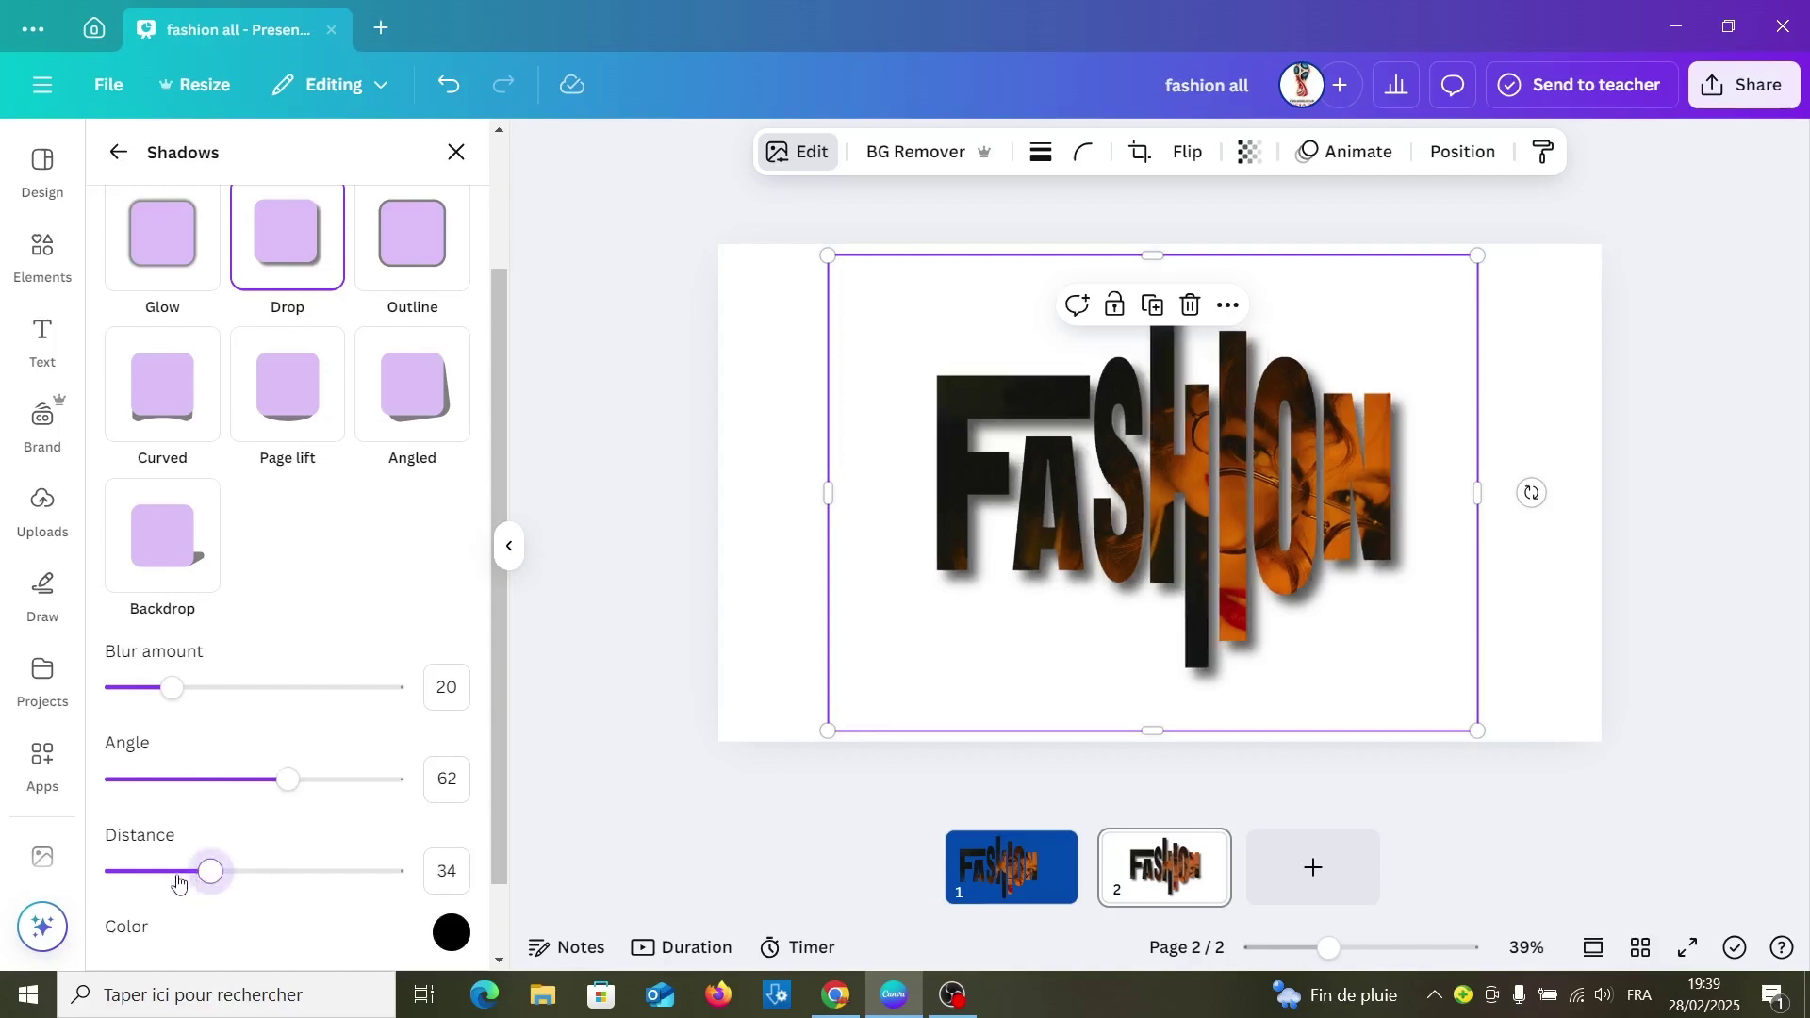
left_click(171, 873)
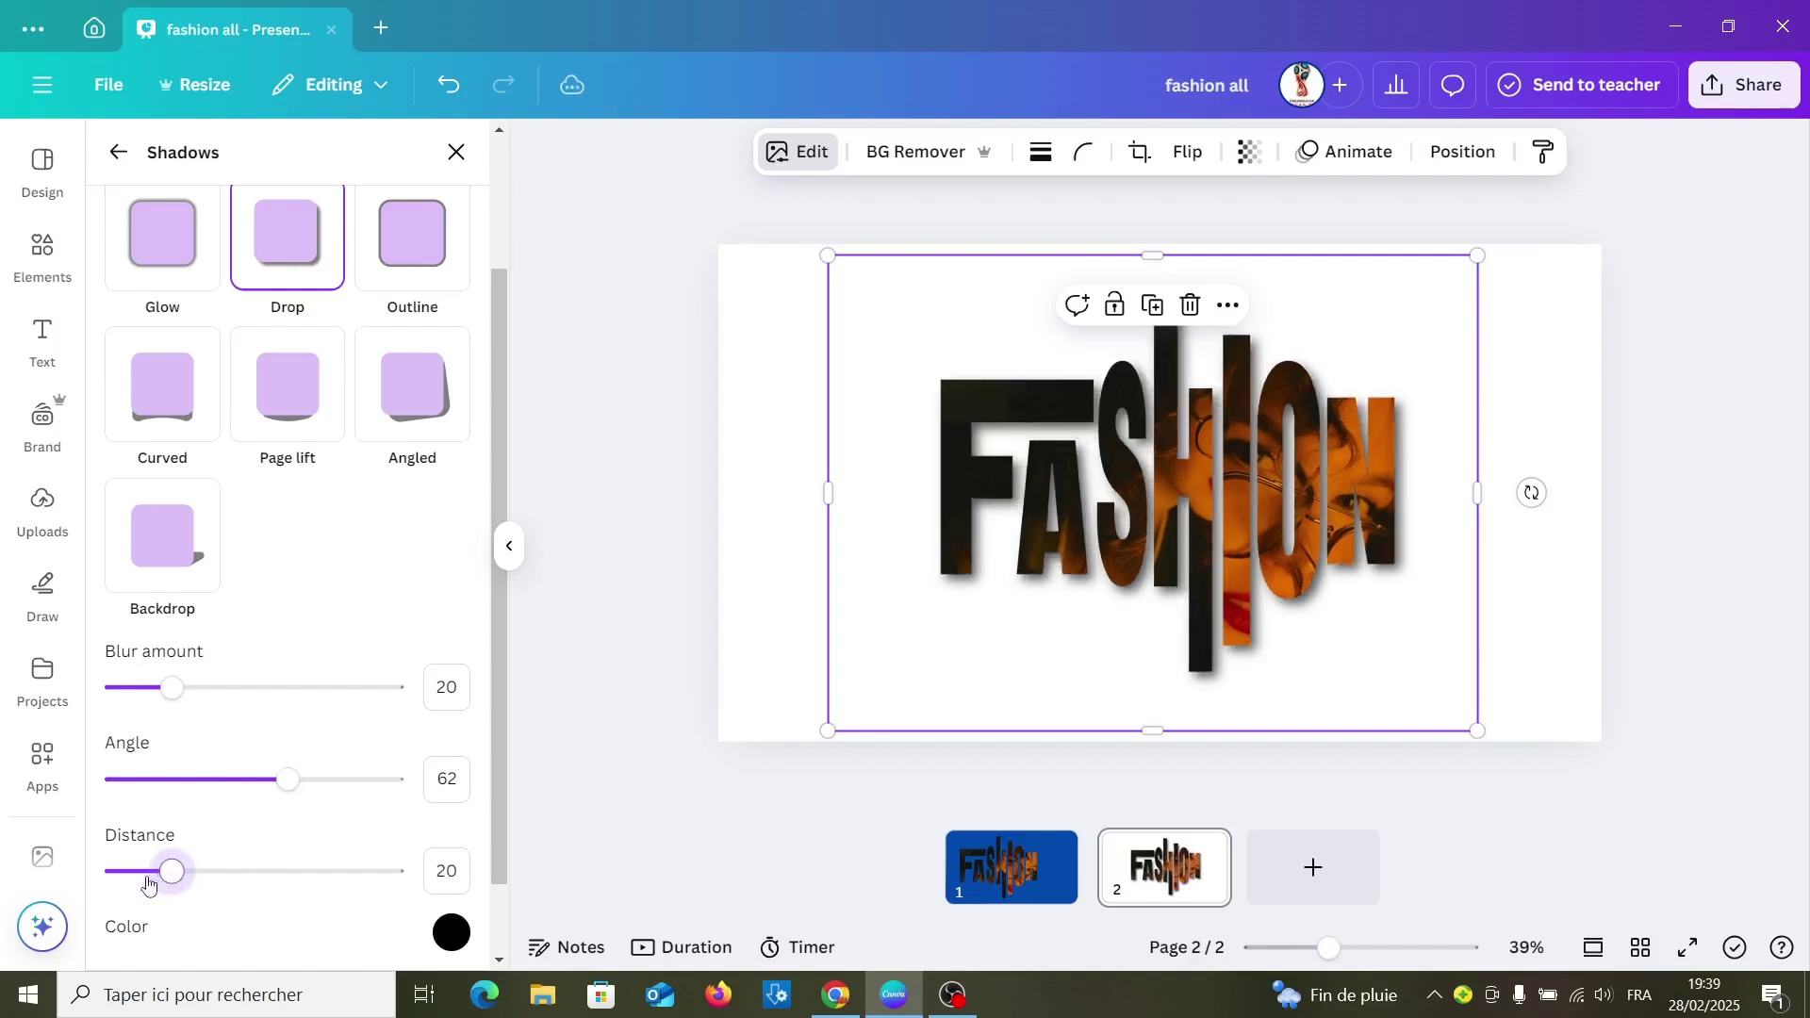
left_click(143, 880)
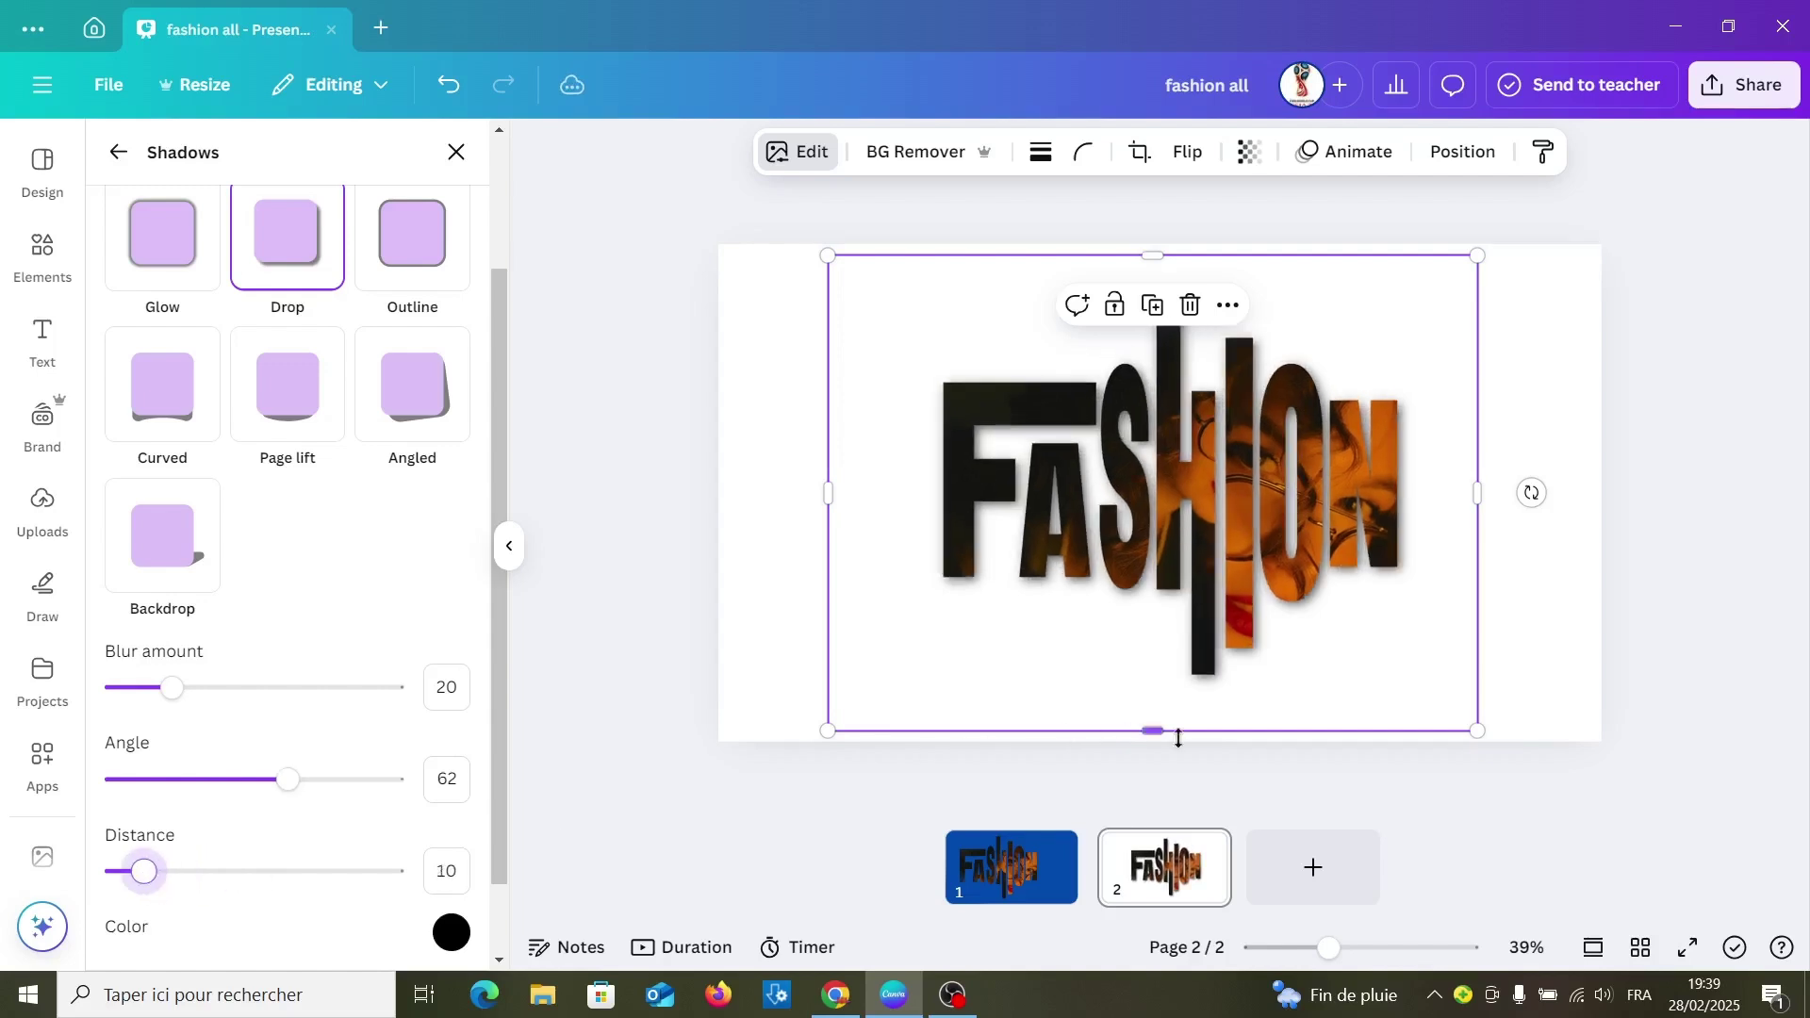
key("Escape")
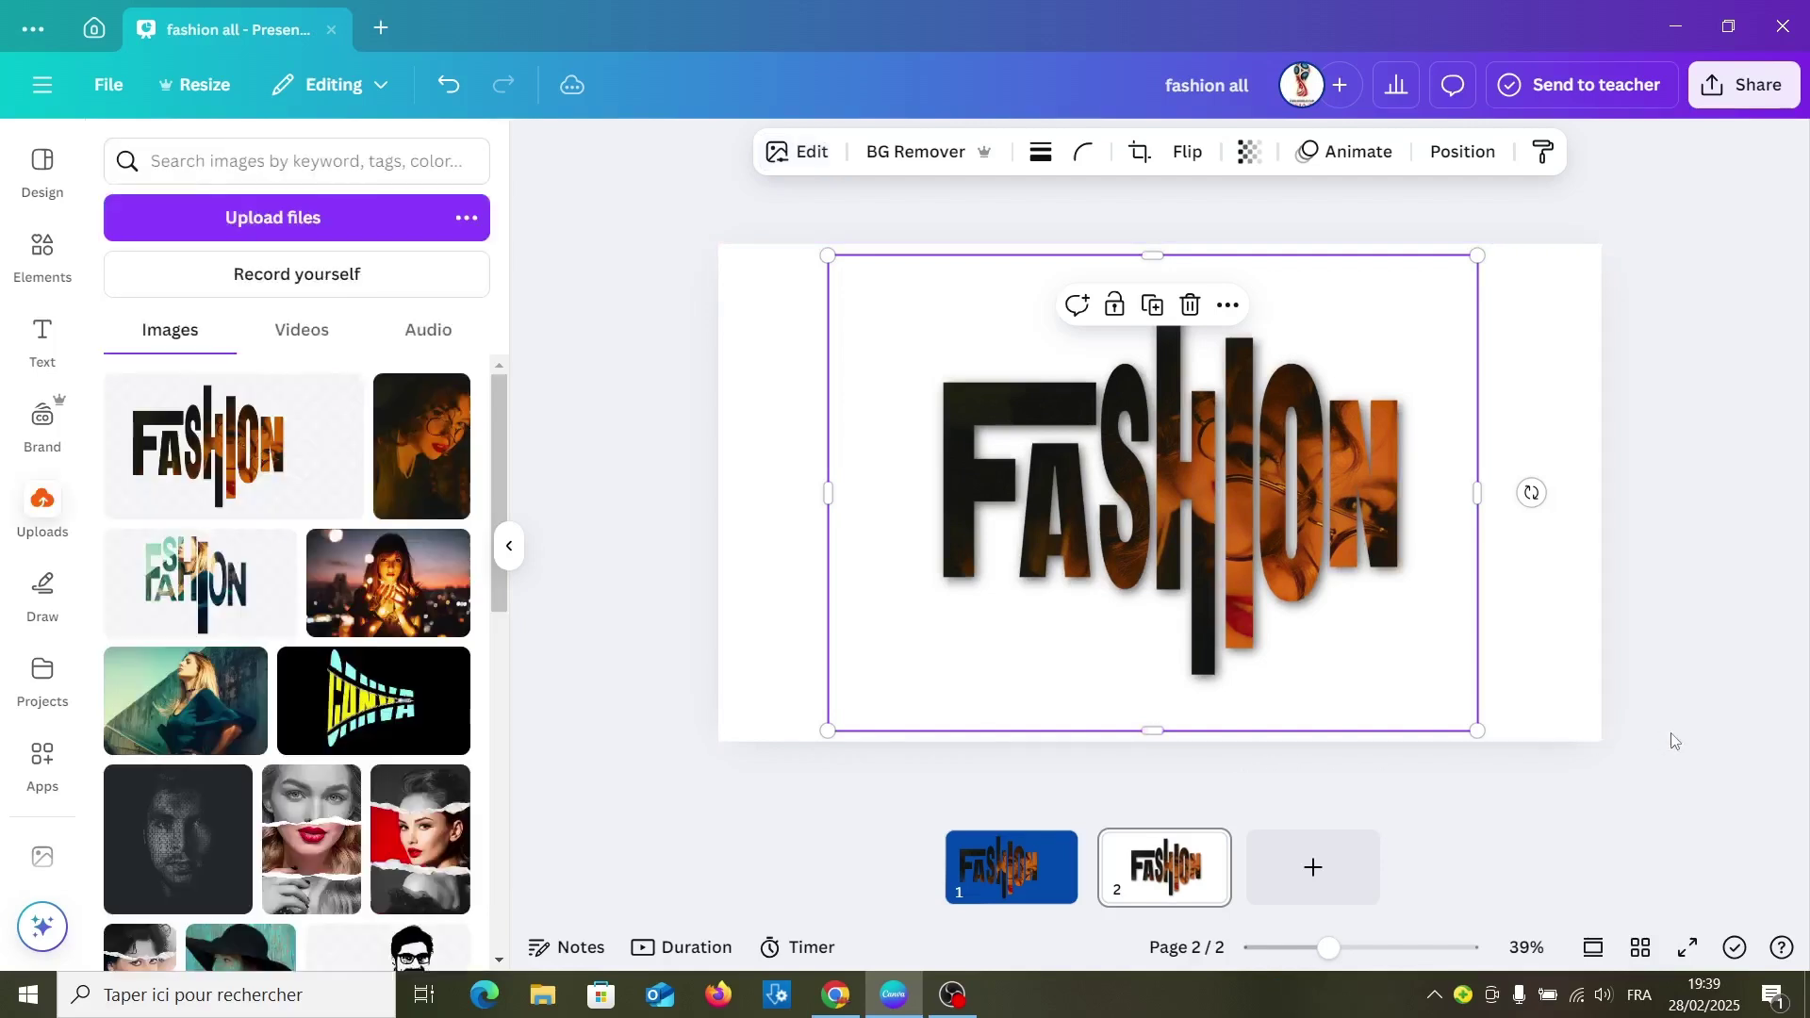
left_click(1674, 740)
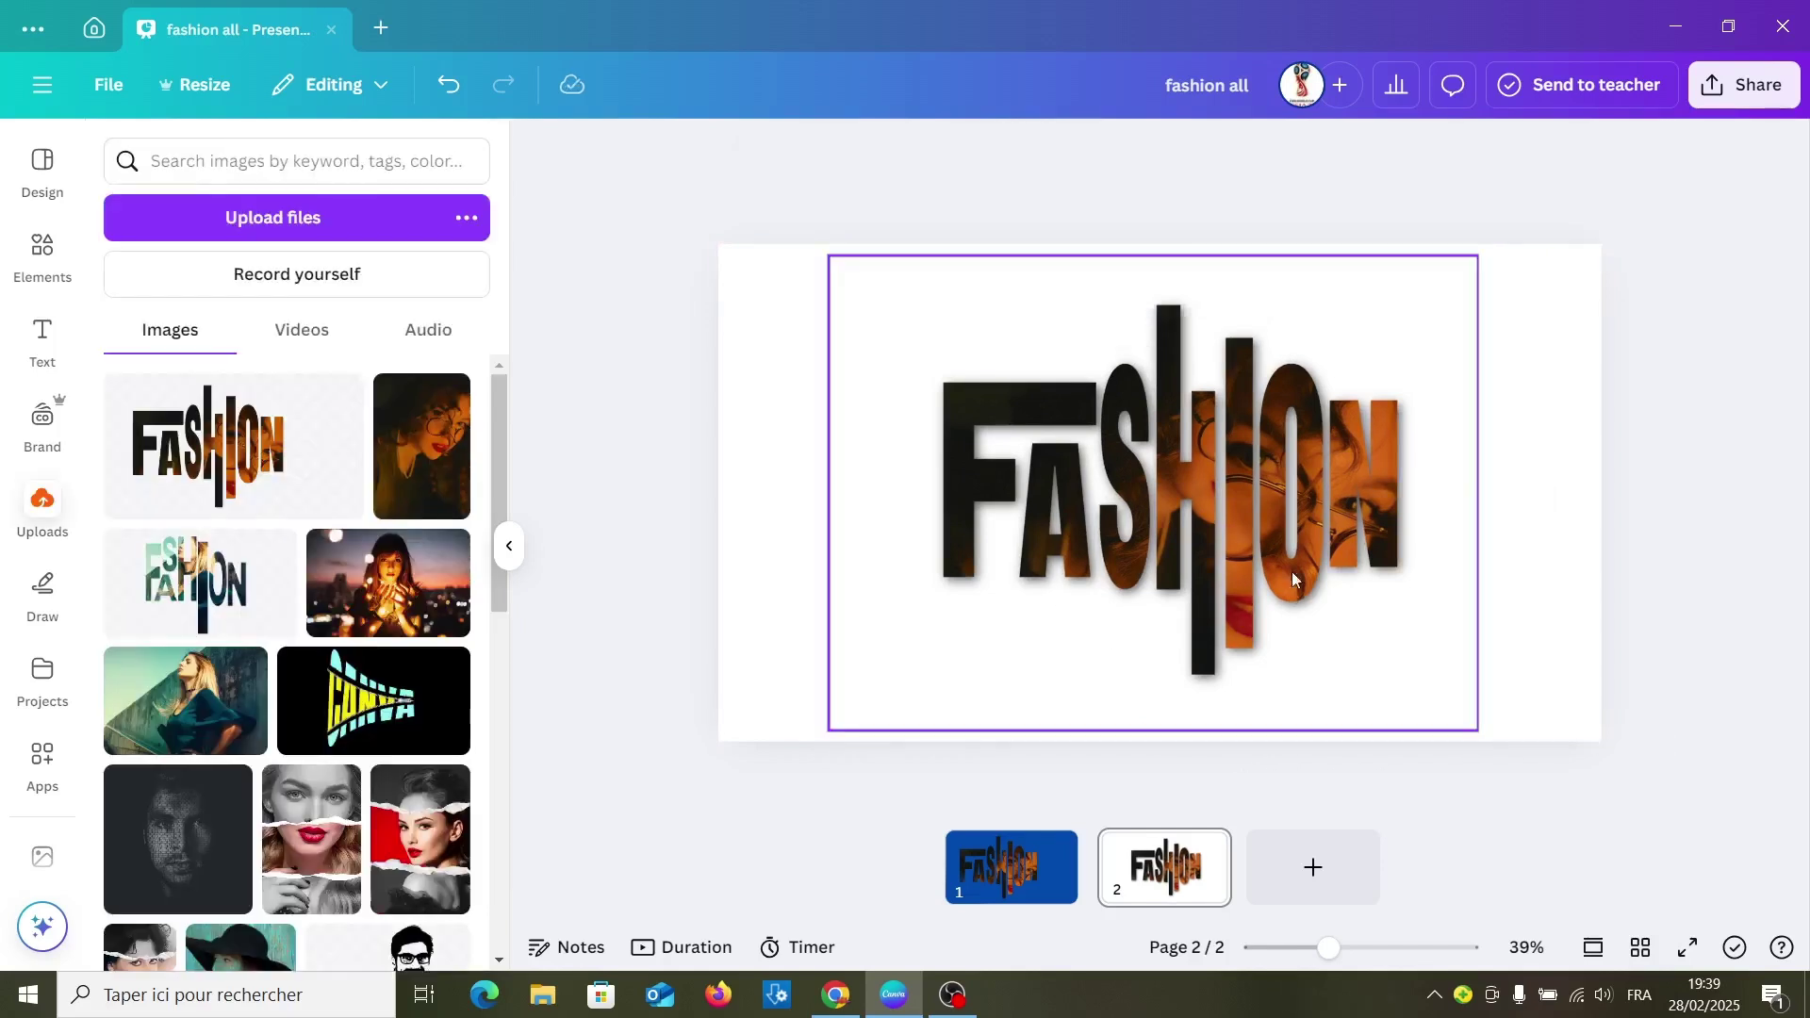
On page 1, drop the blonde woman's photo onto the FASHION letters
left_click(1001, 893)
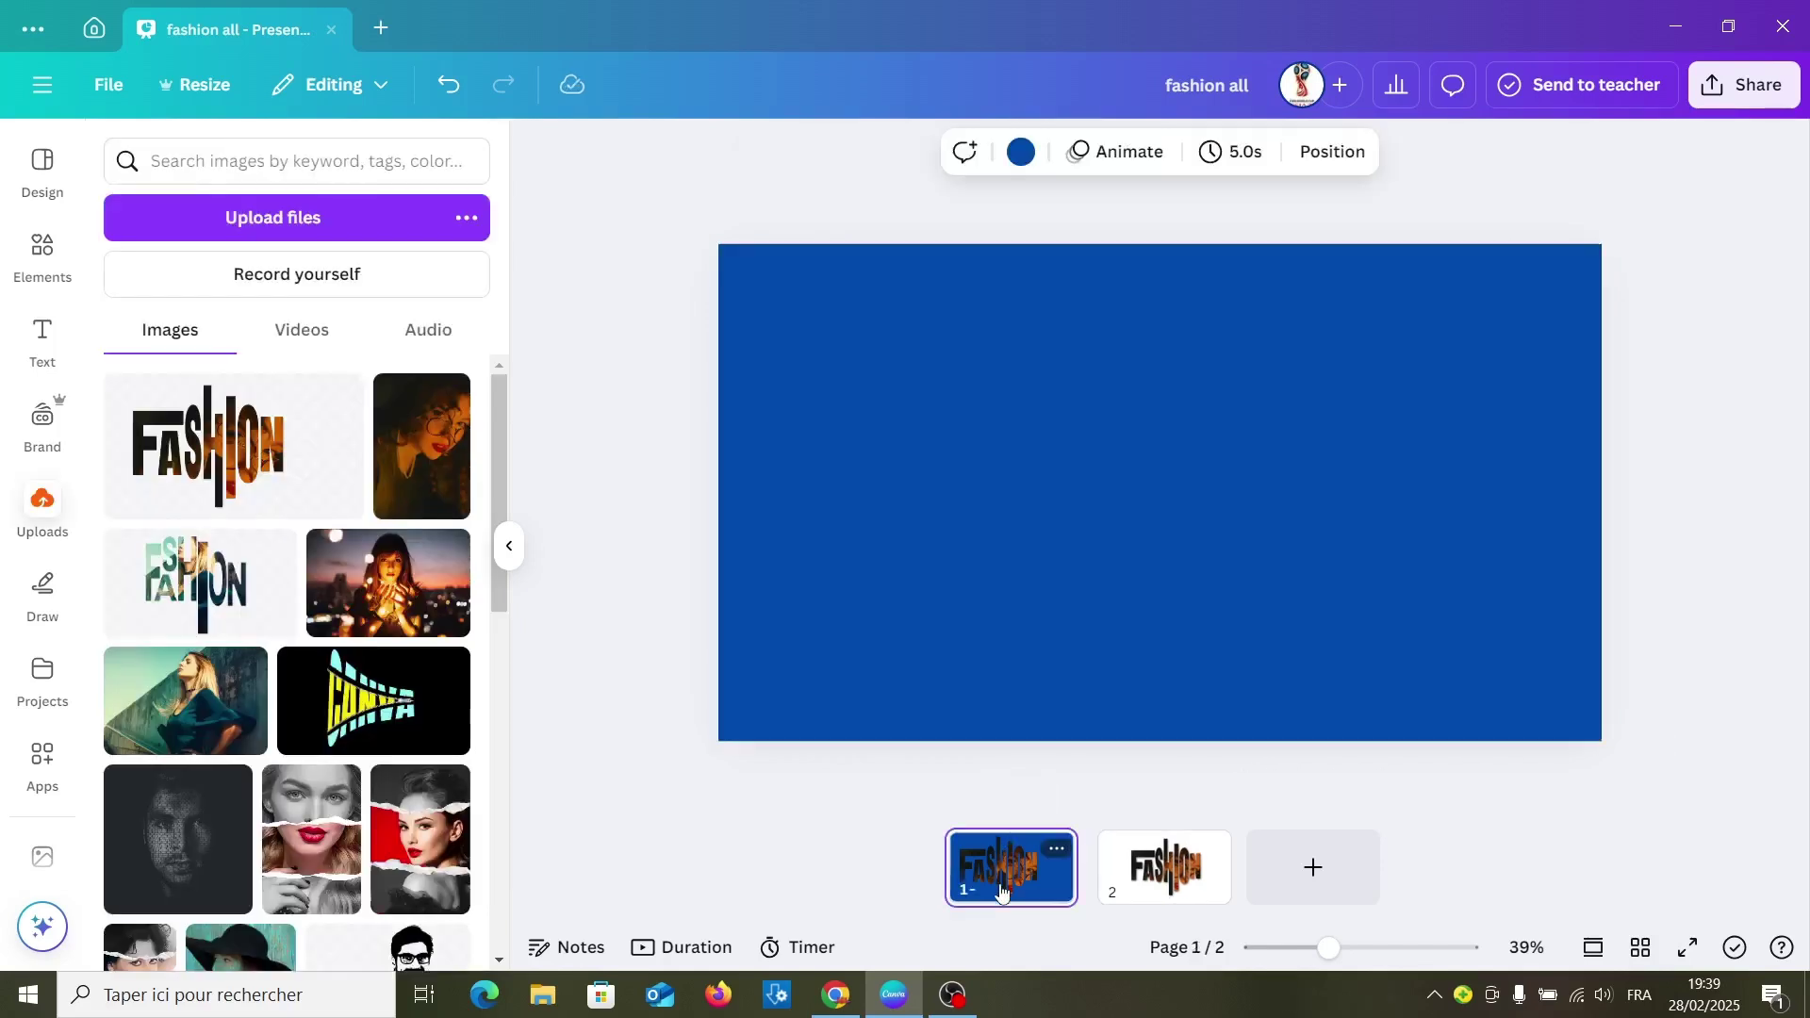
left_click(162, 709)
mouse_move(1053, 514)
left_mouse_down()
mouse_move(849, 479)
mouse_move(446, 551)
left_mouse_up()
mouse_move(179, 703)
left_mouse_down()
mouse_move(1195, 586)
mouse_move(1294, 531)
left_mouse_up()
Enlarge and shift the blonde photo inside the F and A letters
double_click(846, 393)
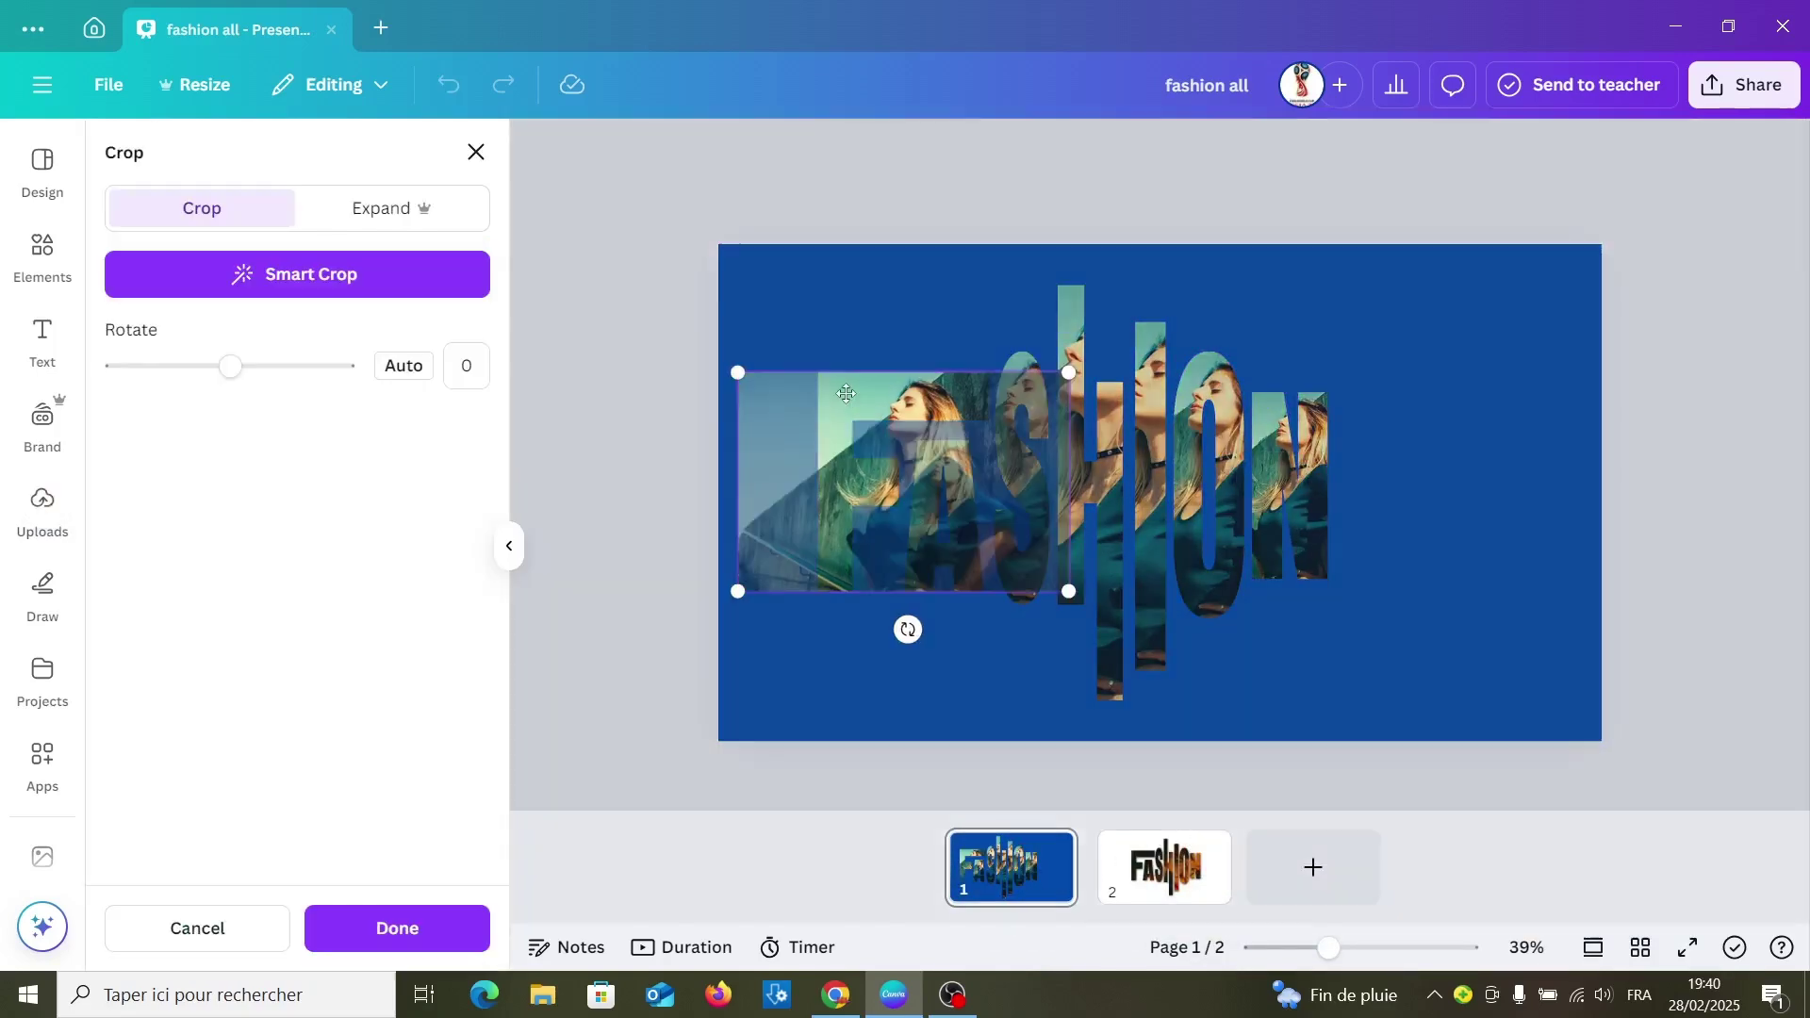
left_click_drag(1062, 376, 1290, 309)
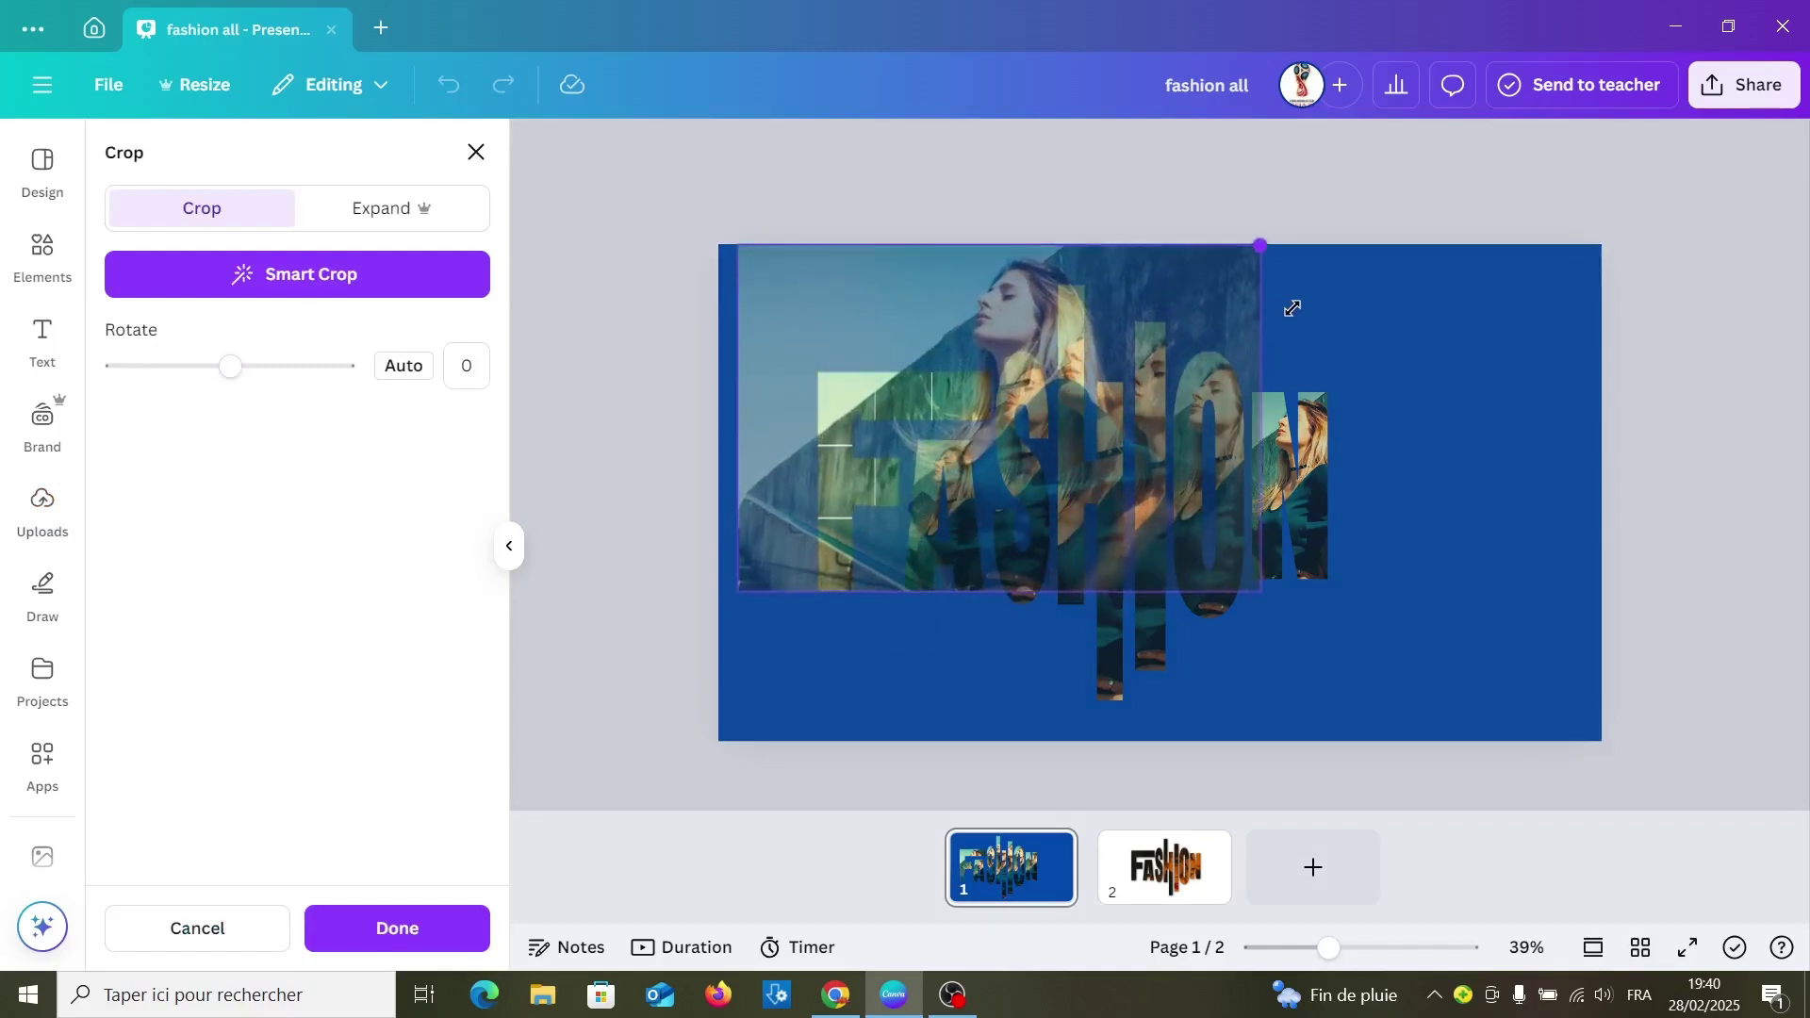
mouse_move(1272, 603)
left_mouse_down()
mouse_move(1402, 720)
mouse_move(1458, 727)
mouse_move(1474, 779)
left_mouse_up()
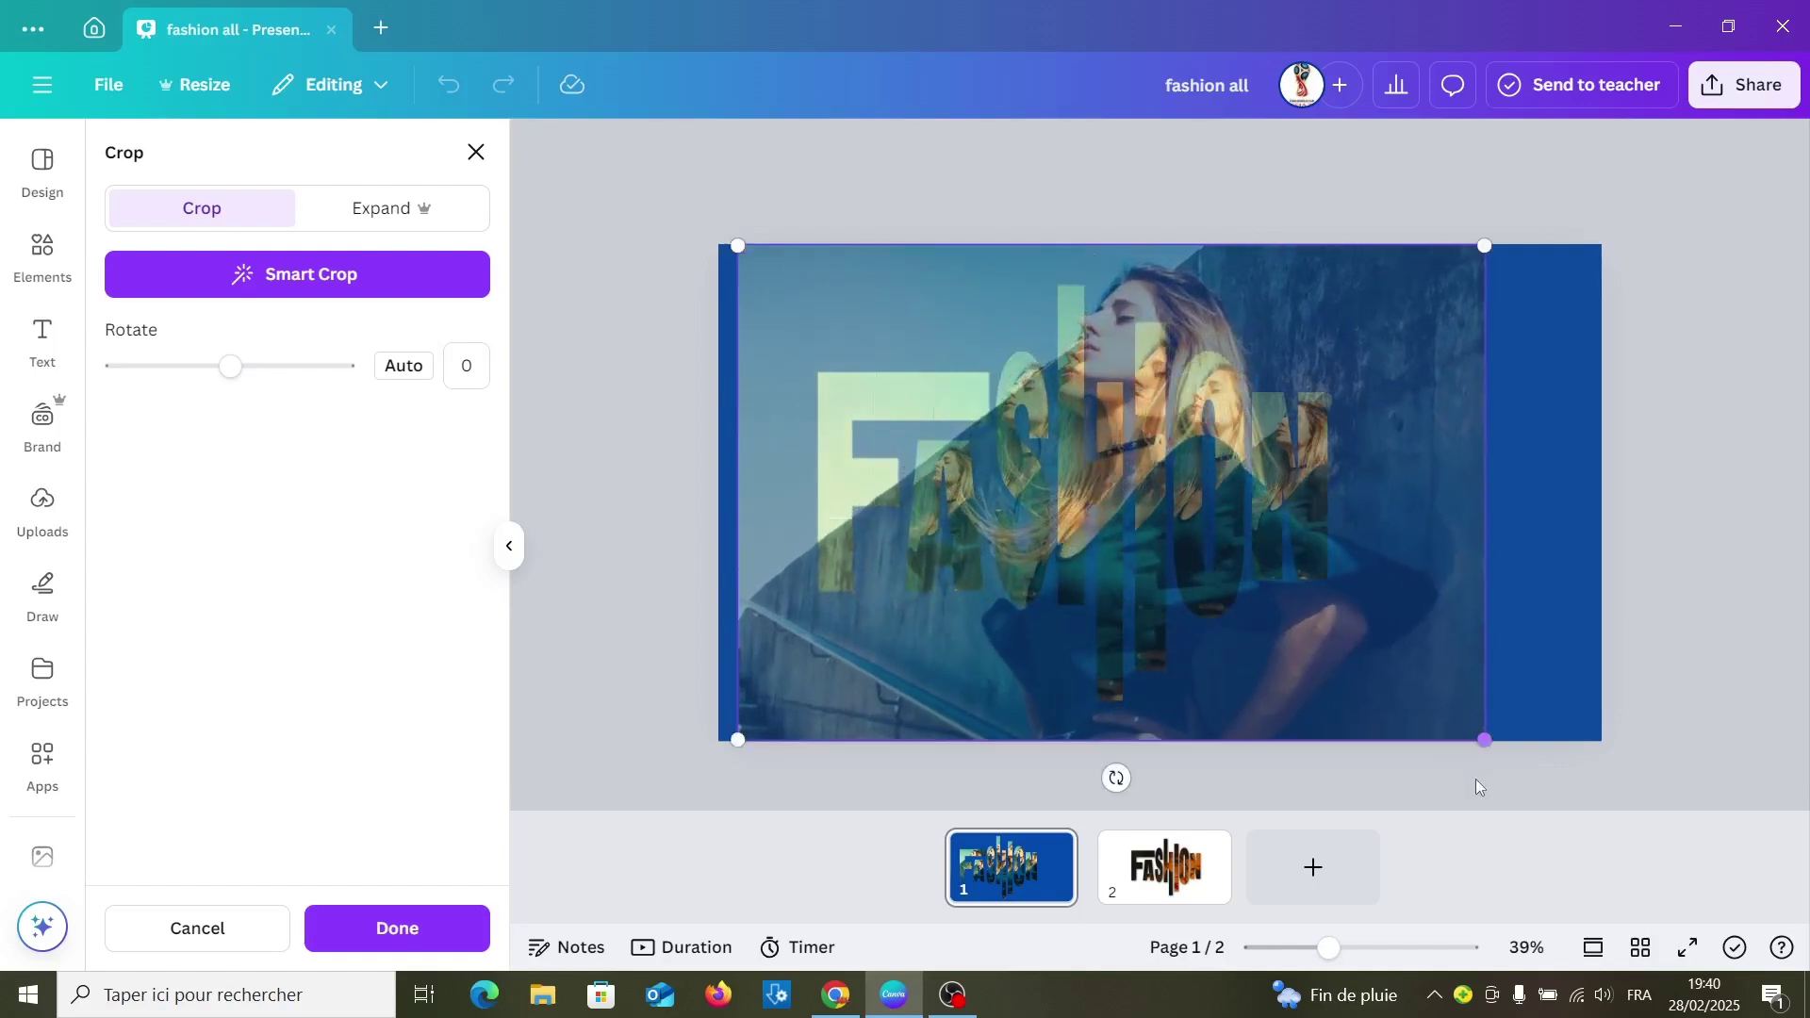
mouse_move(950, 565)
left_mouse_down()
mouse_move(1023, 563)
mouse_move(941, 562)
left_mouse_up()
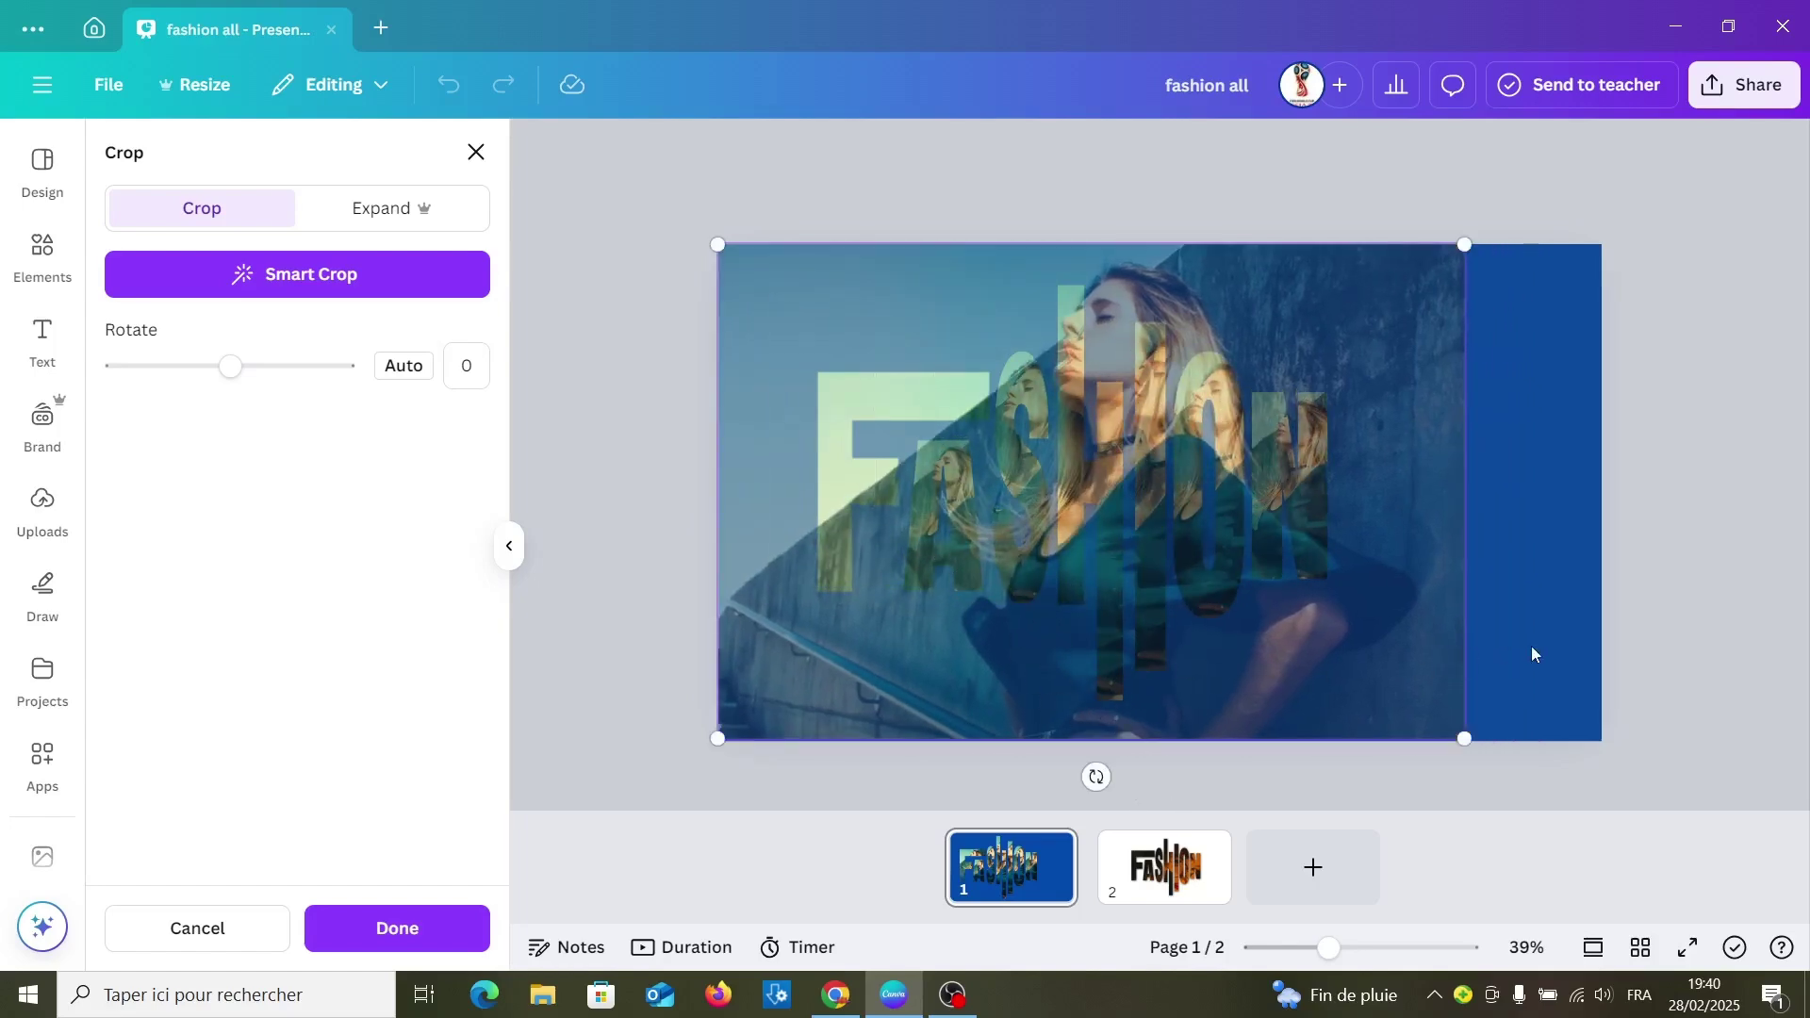
left_click(451, 920)
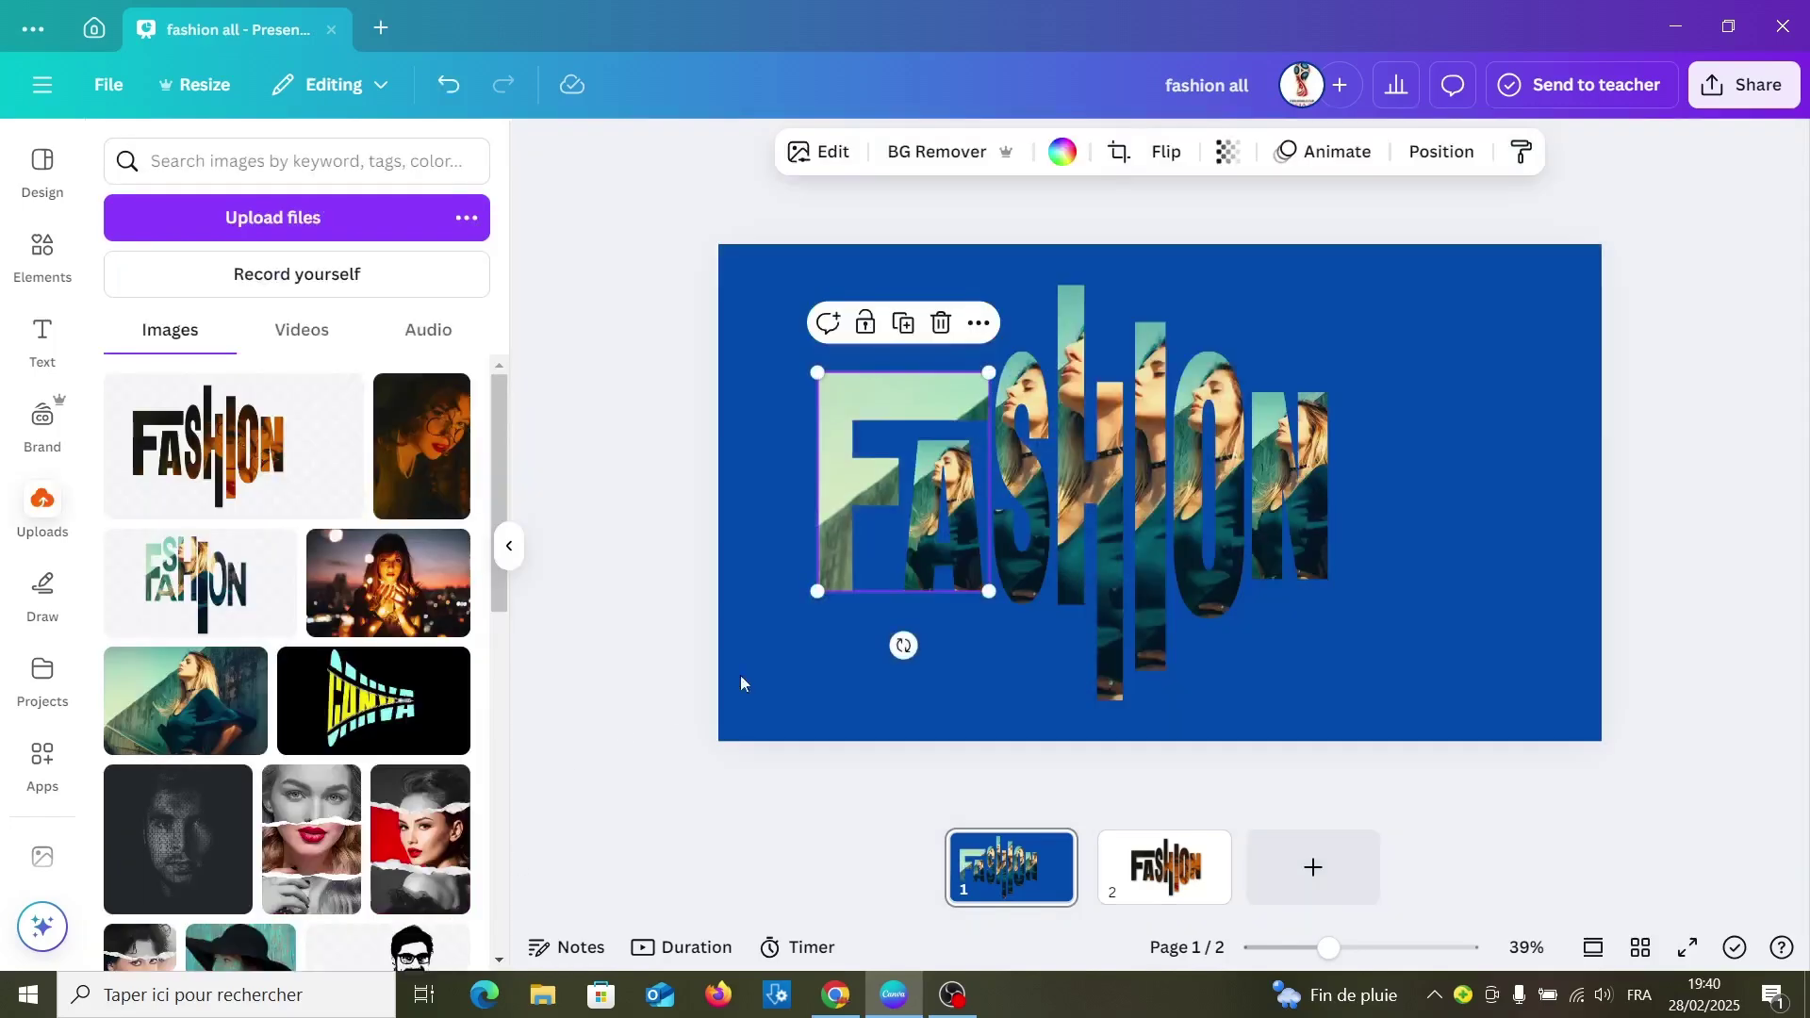
Scale up the blonde photo inside the next letter frame
left_click(931, 552)
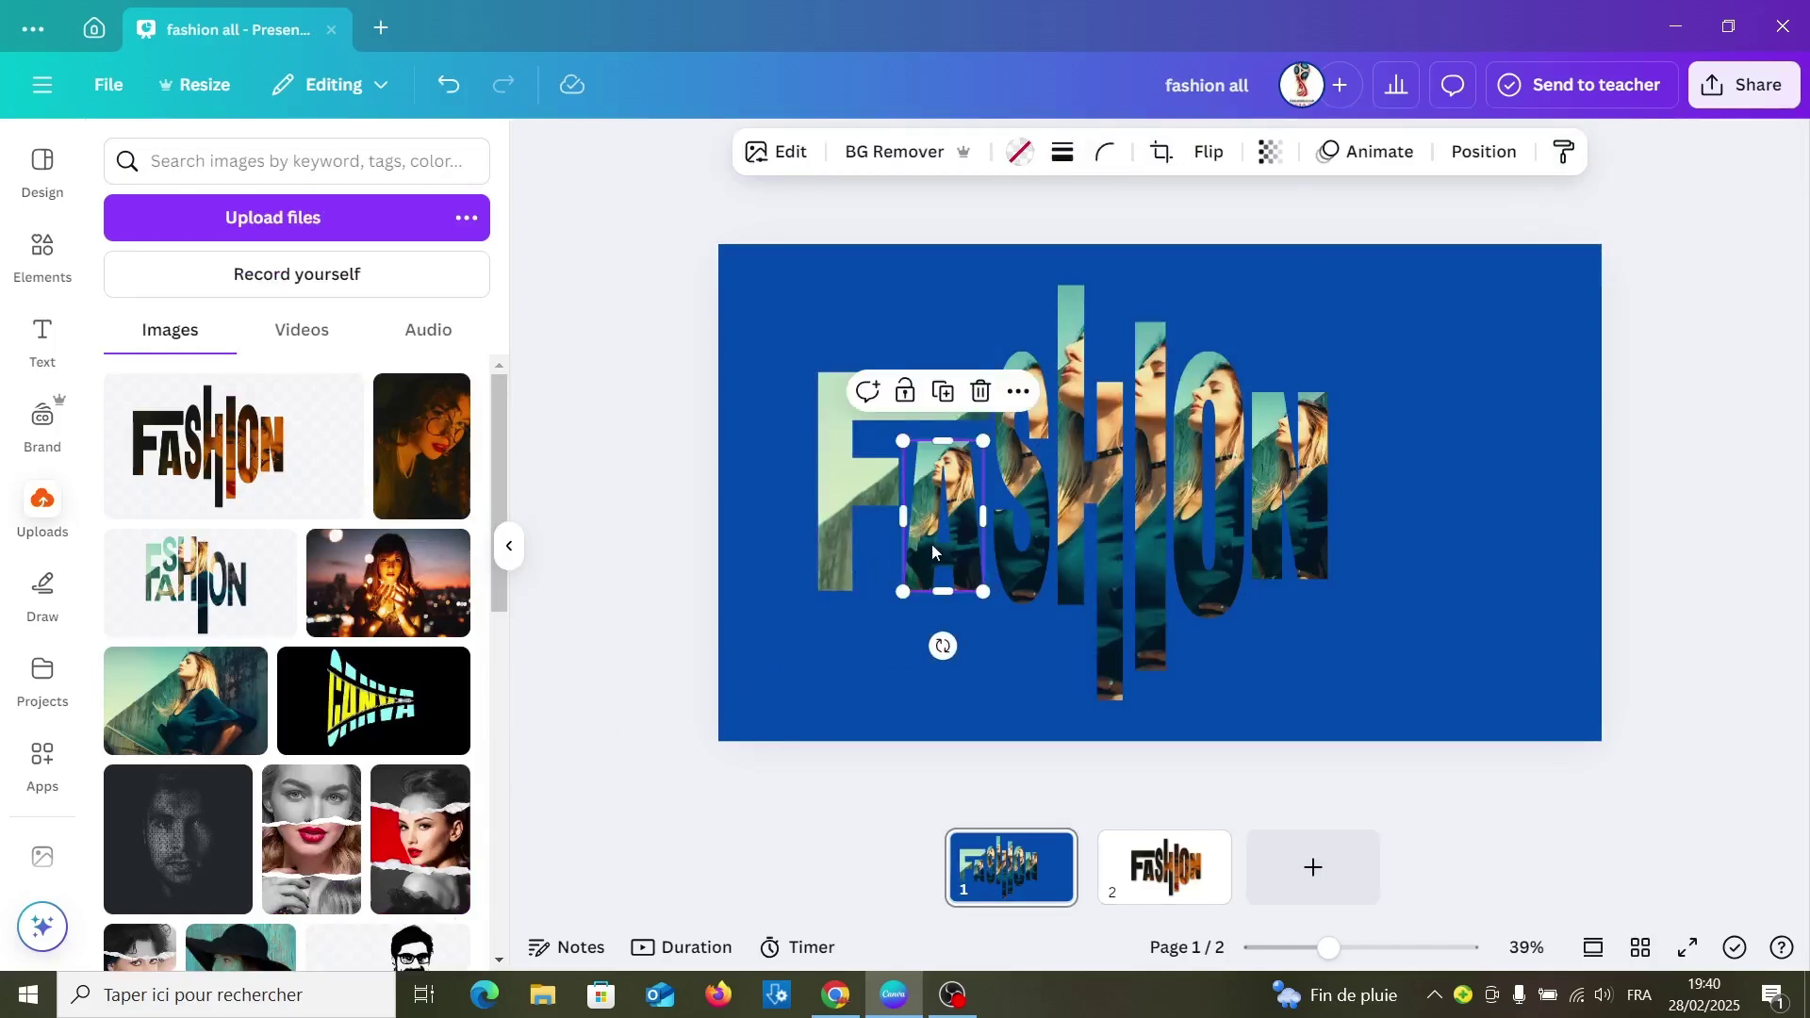
double_click(931, 552)
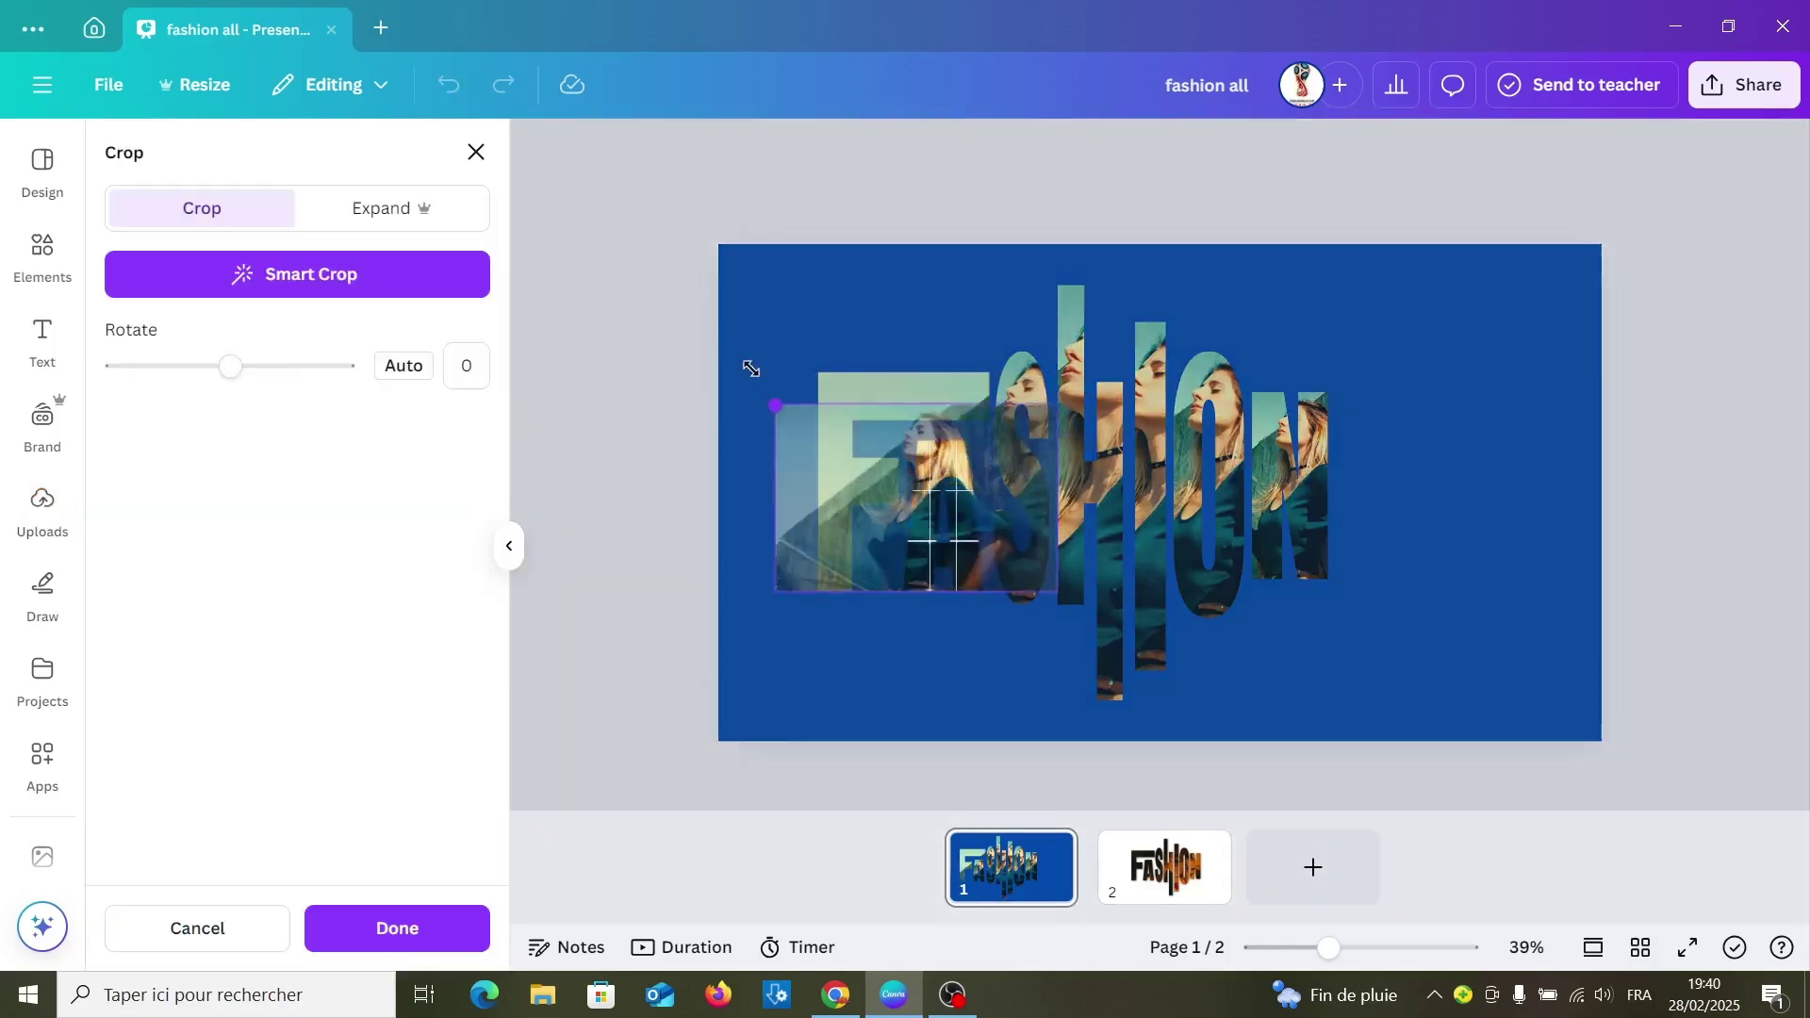
left_click_drag(742, 360, 719, 244)
left_click_drag(1408, 740, 1468, 744)
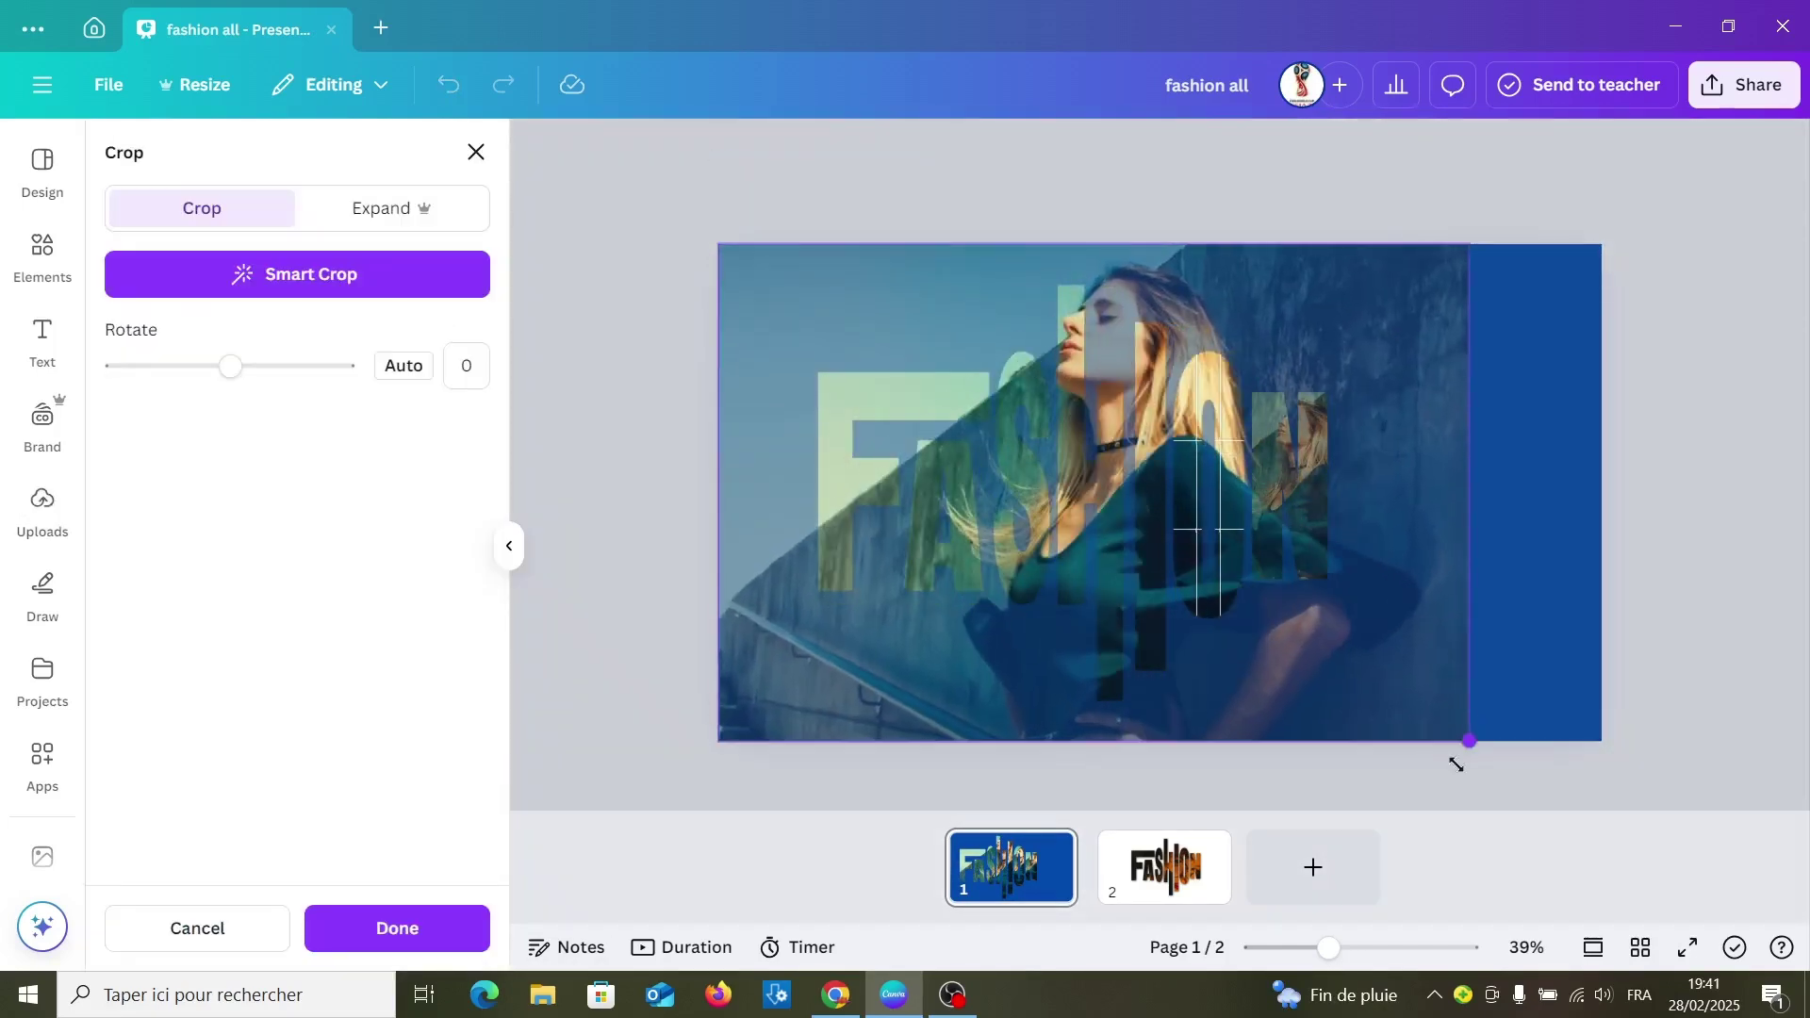
left_click(423, 928)
key("Delete")
Set page 1's background to white and shift the FASHION word slightly right
left_click(992, 151)
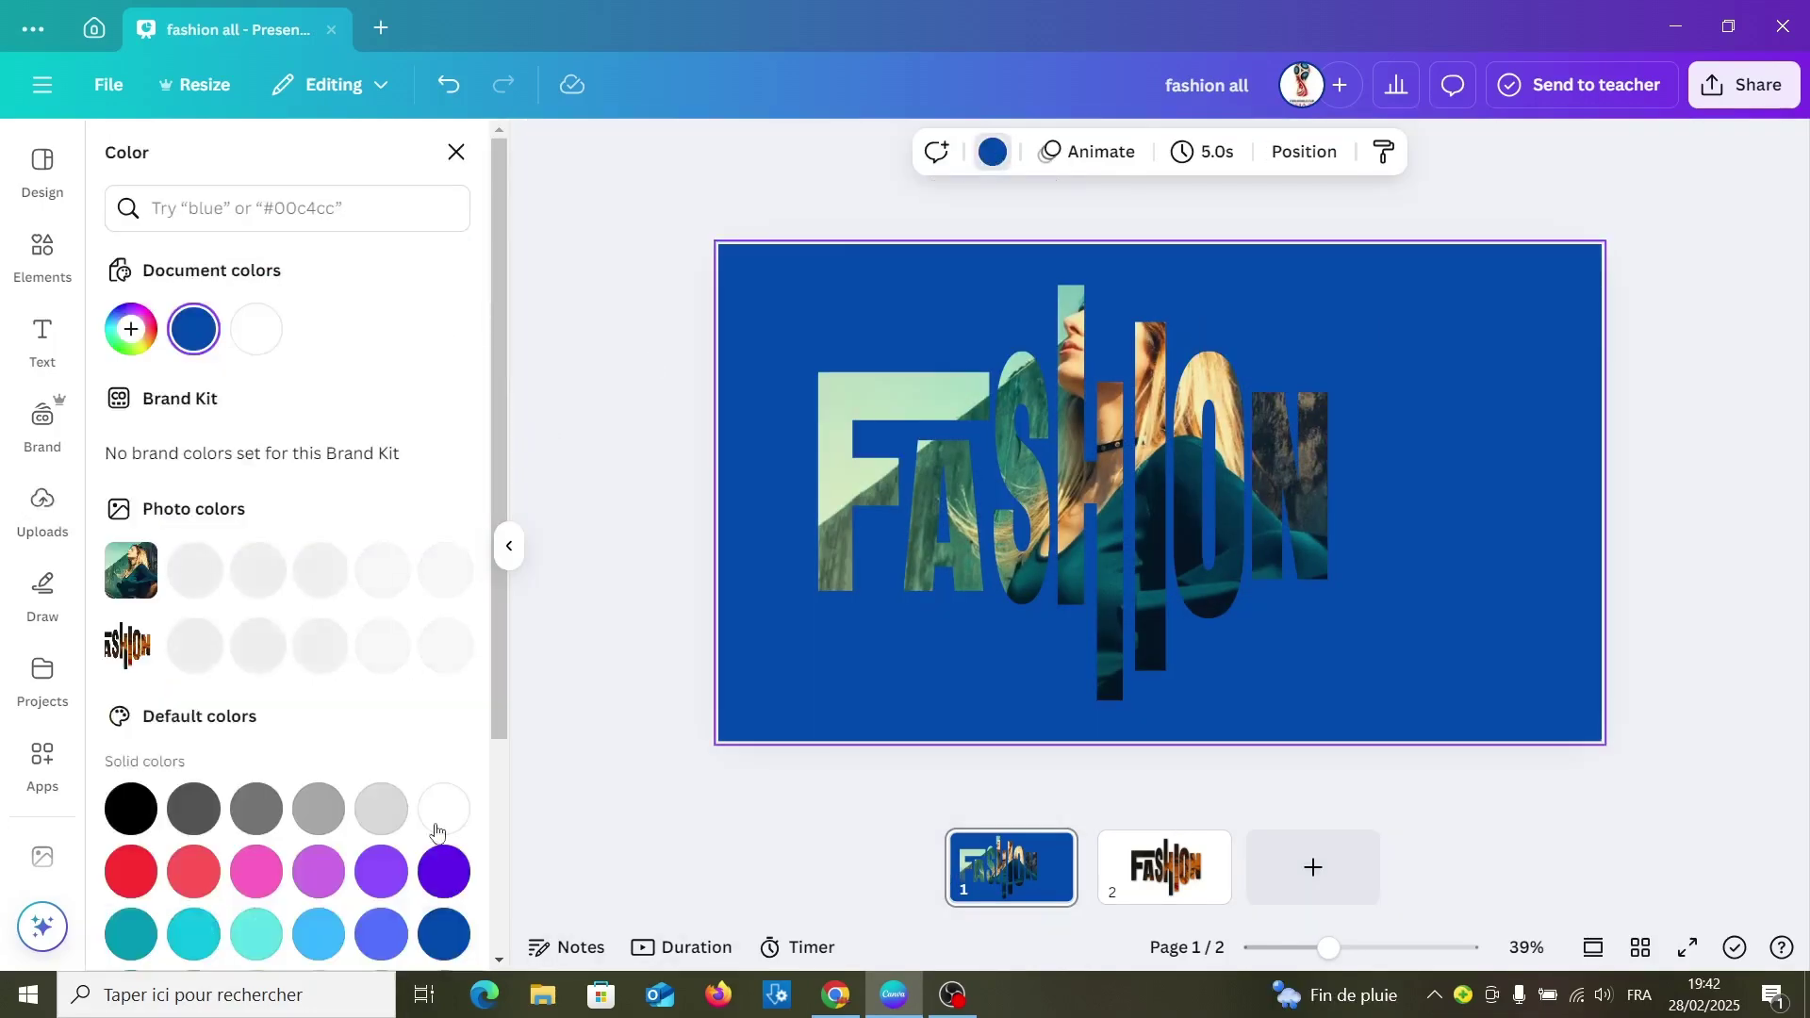
left_click(449, 808)
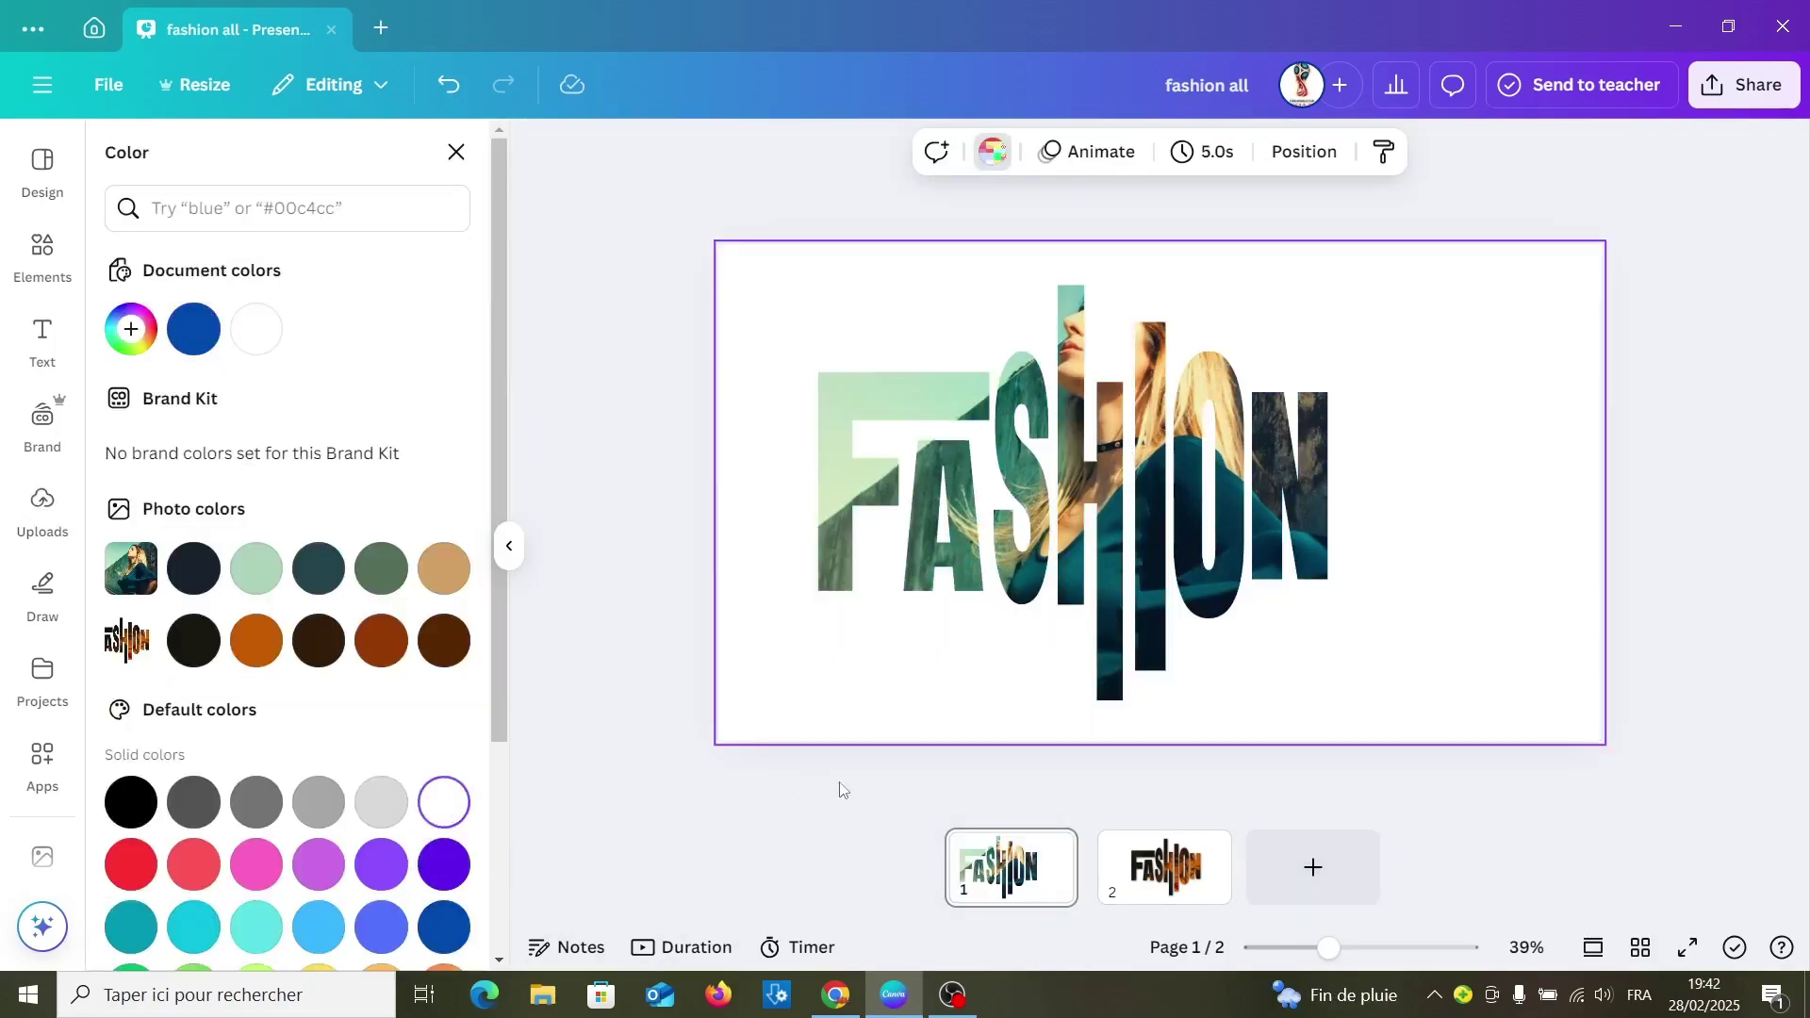
key("ctrl+a")
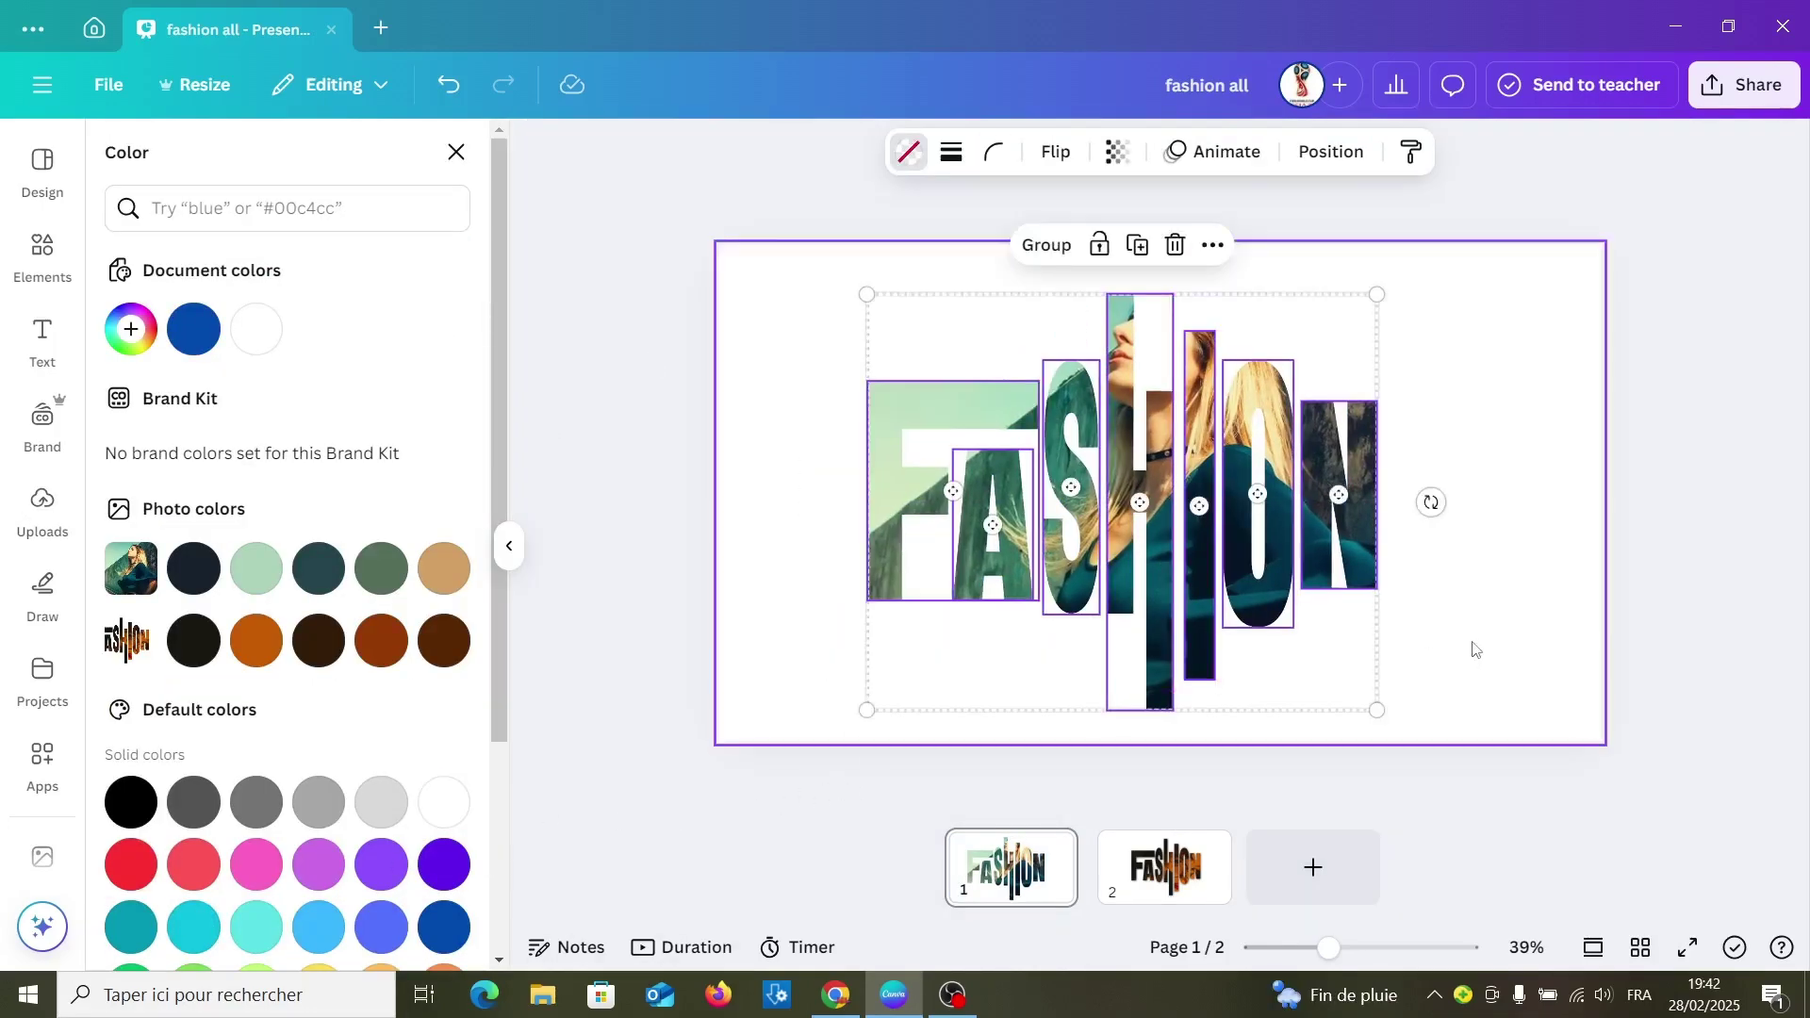
left_click(1476, 649)
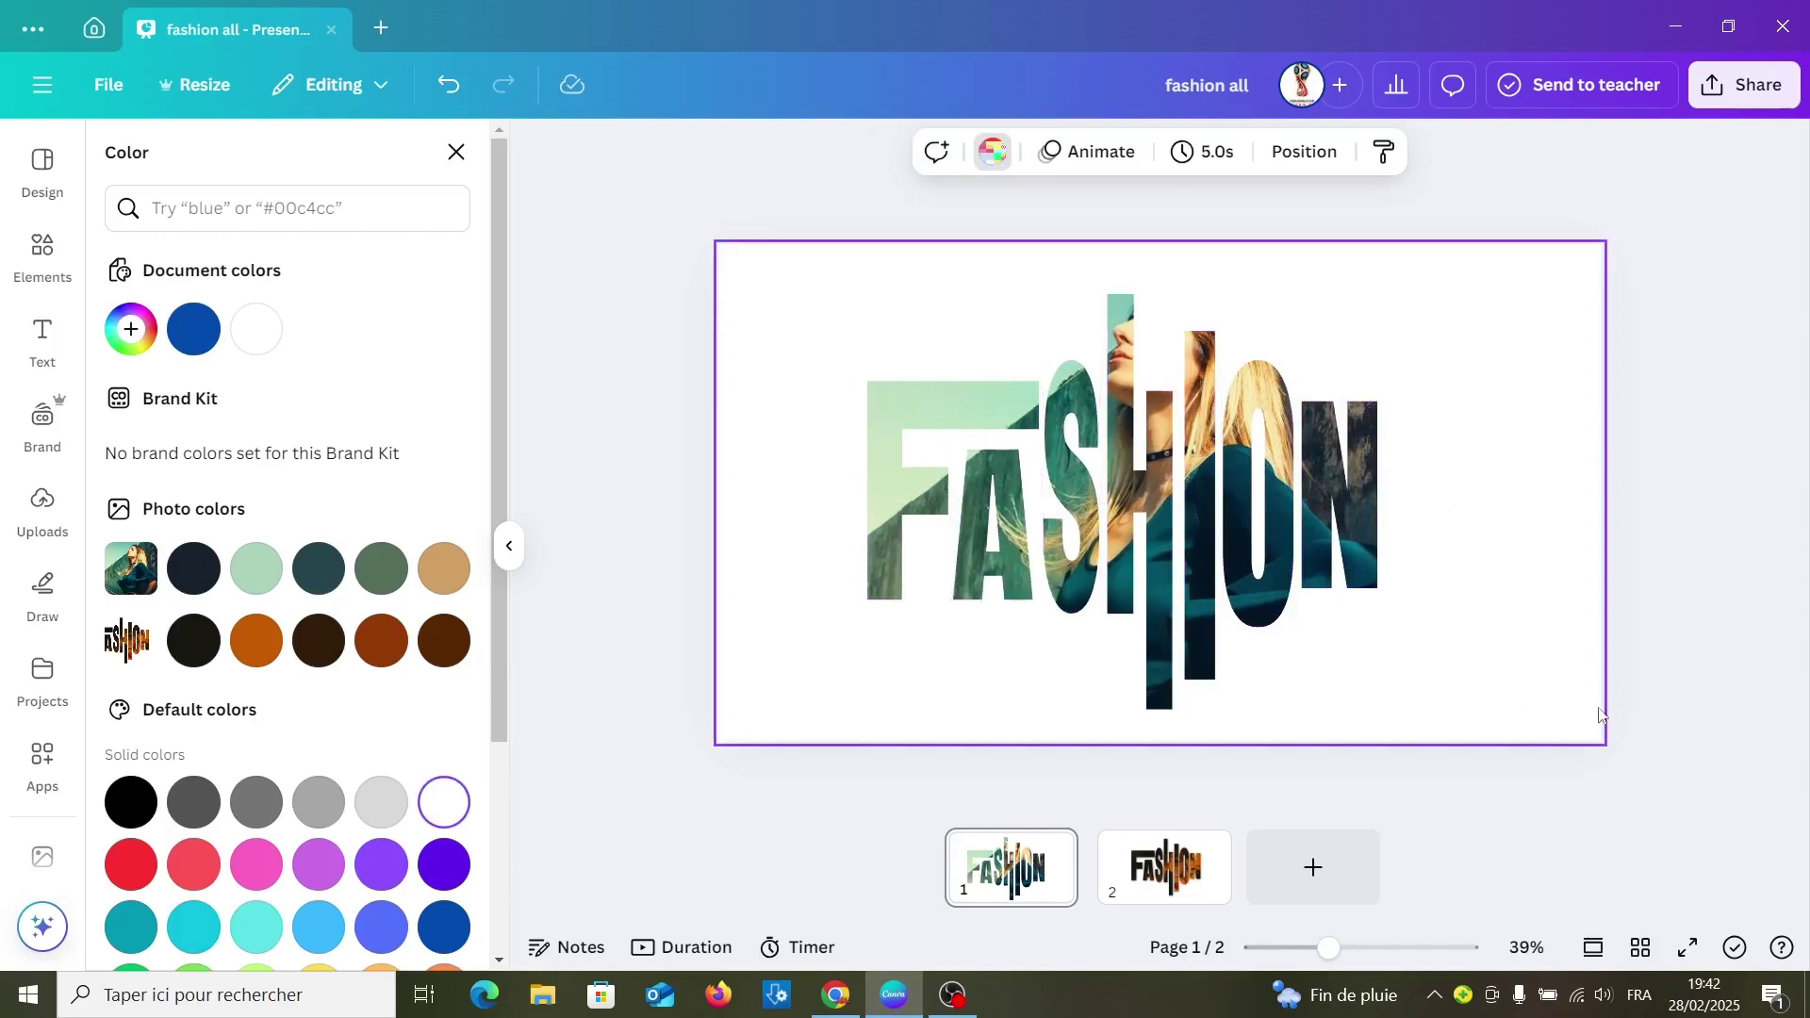